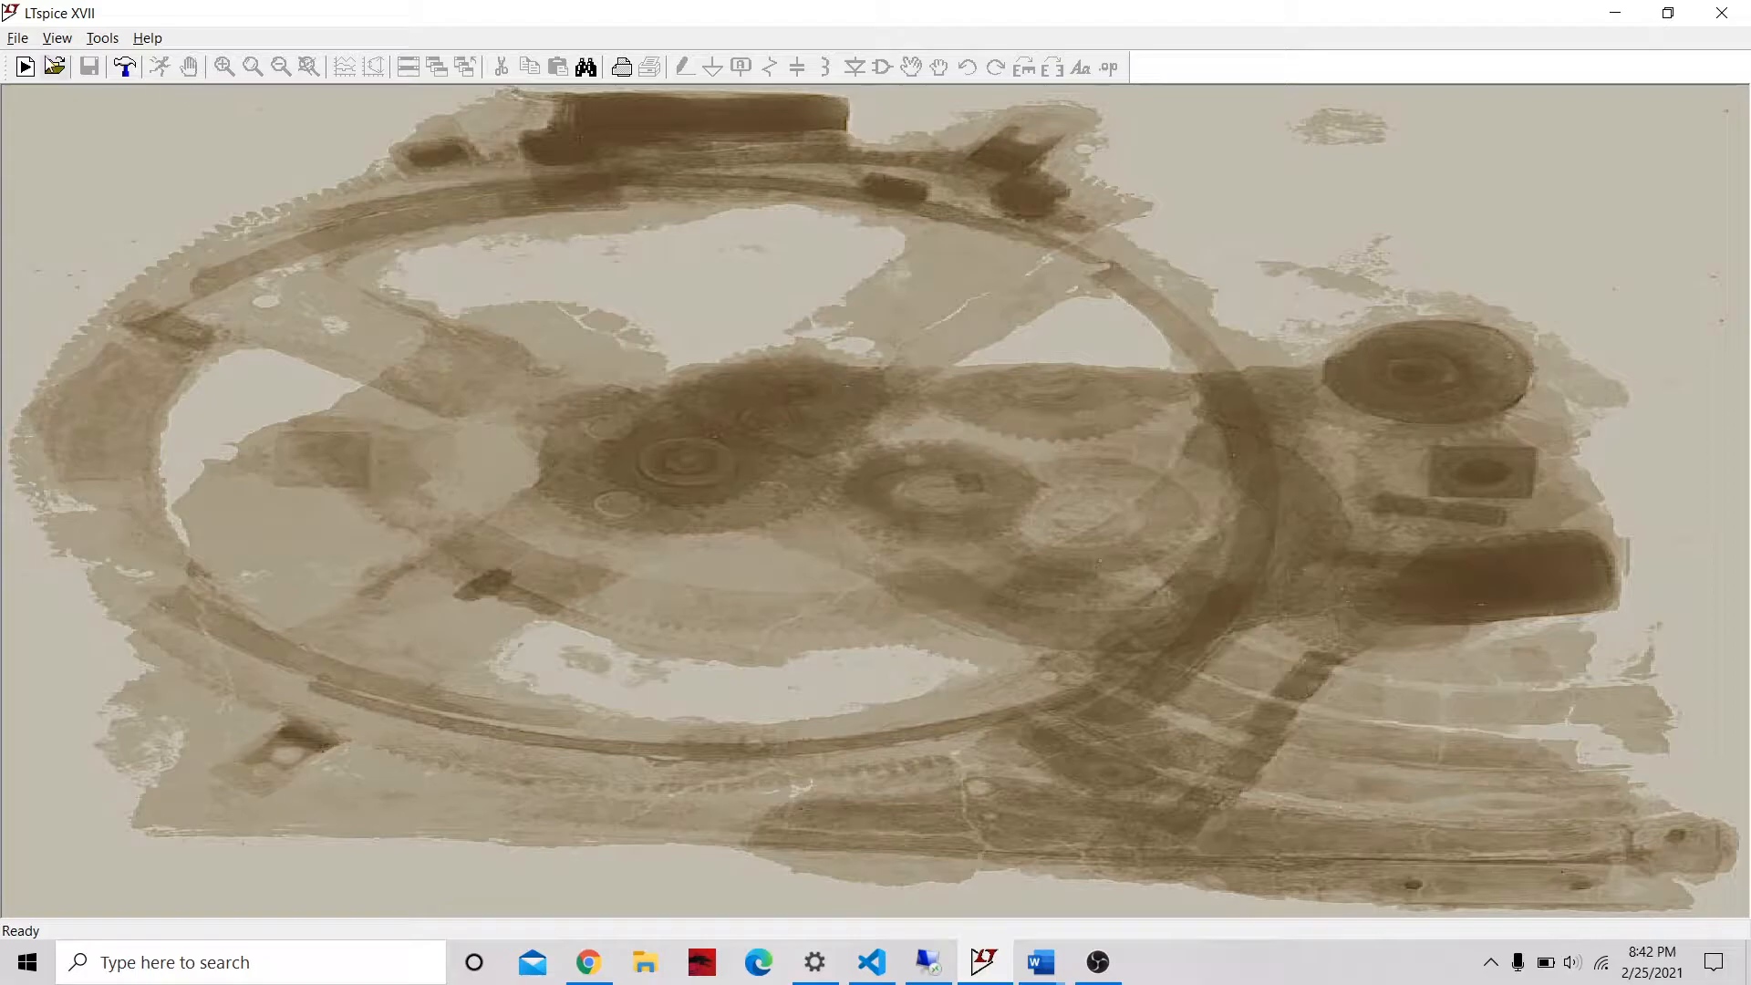
- Create a new blank schematic
click(25, 40)
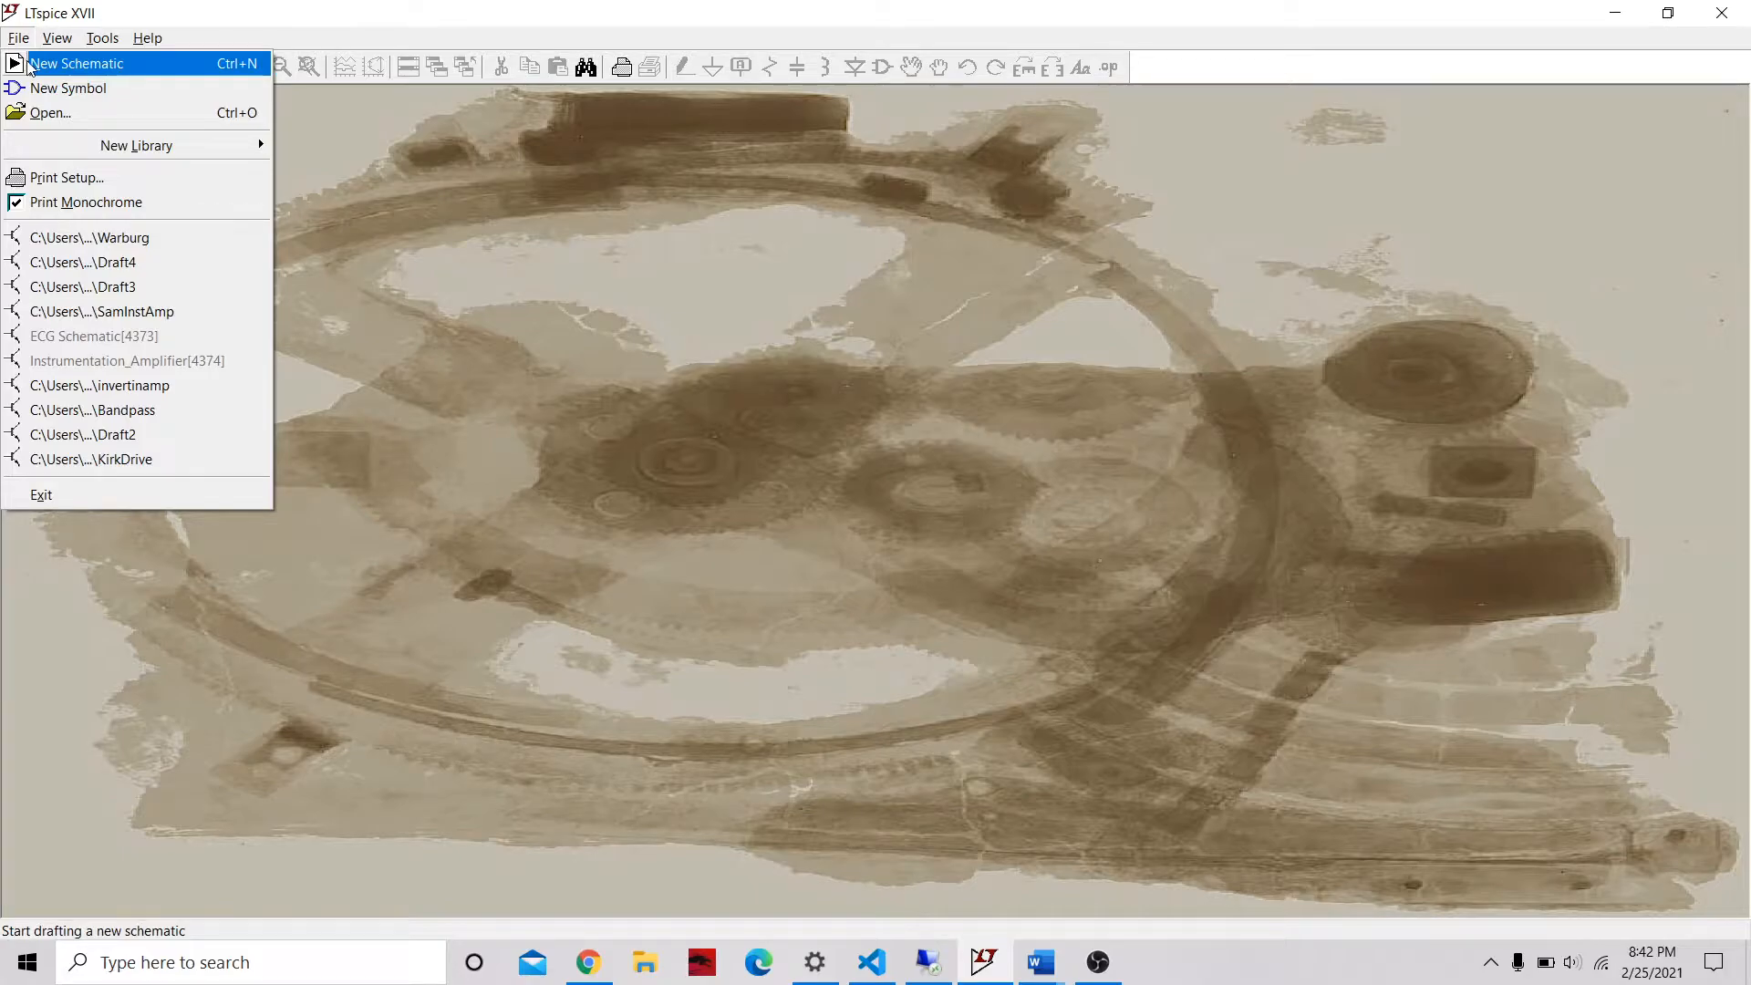
right_click(779, 347)
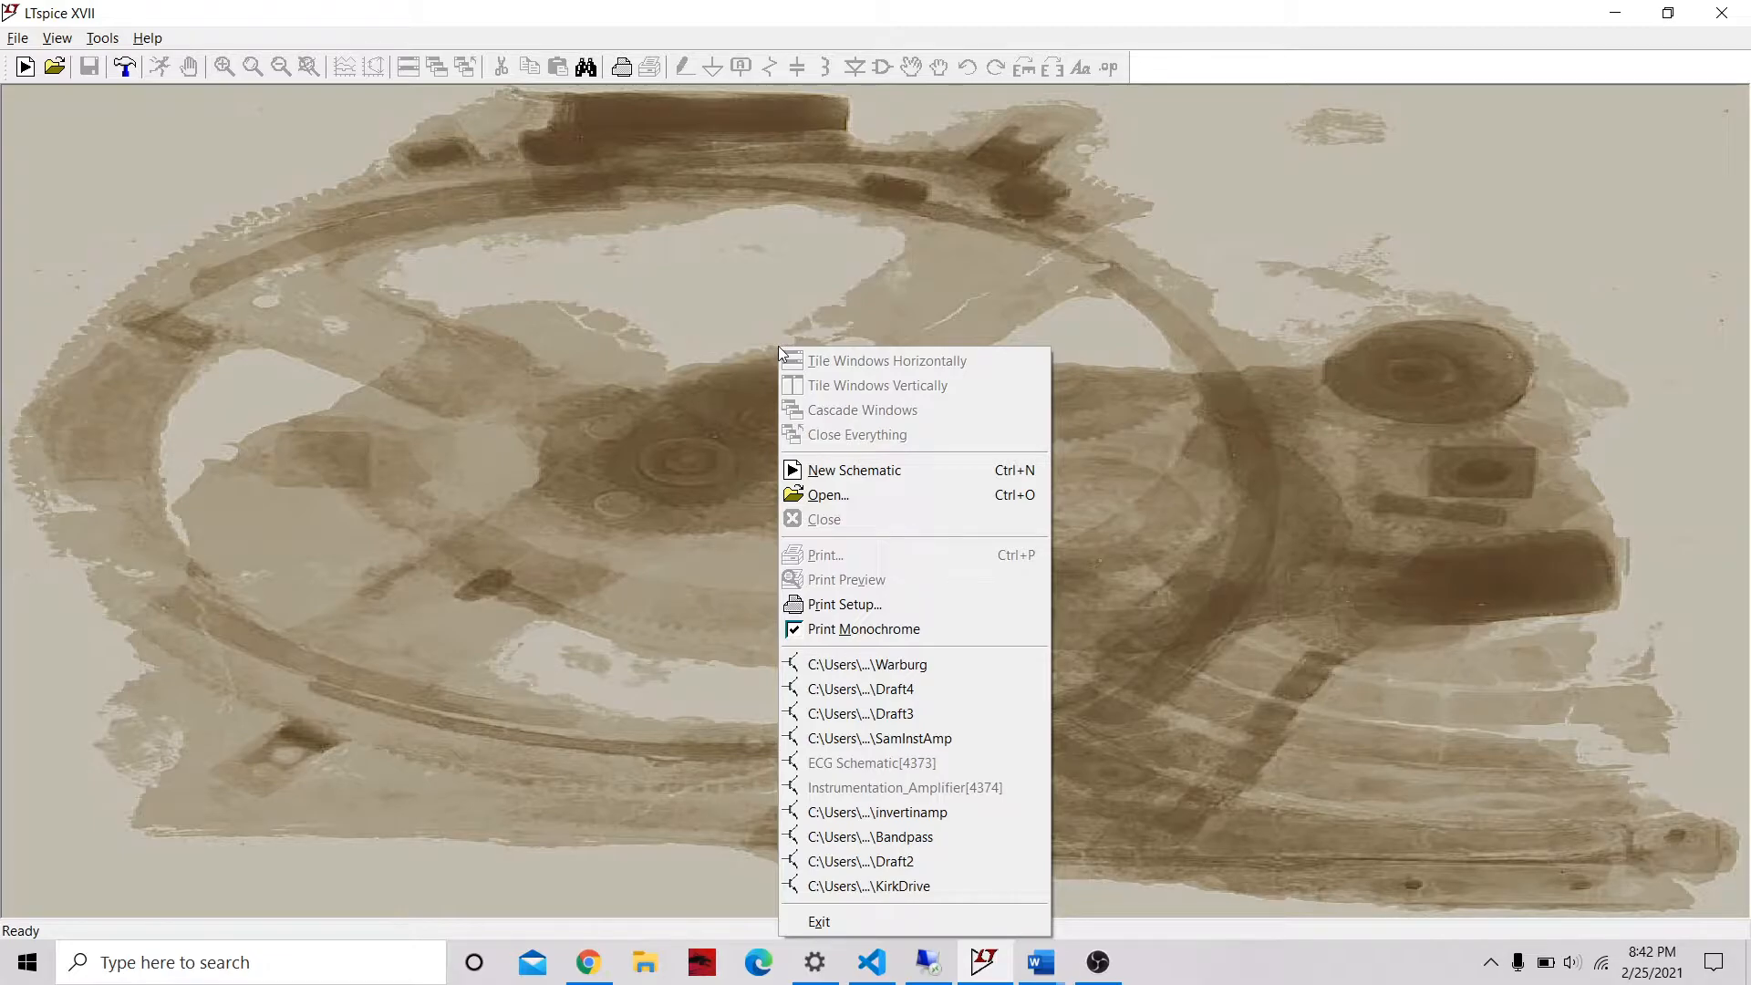
click(858, 473)
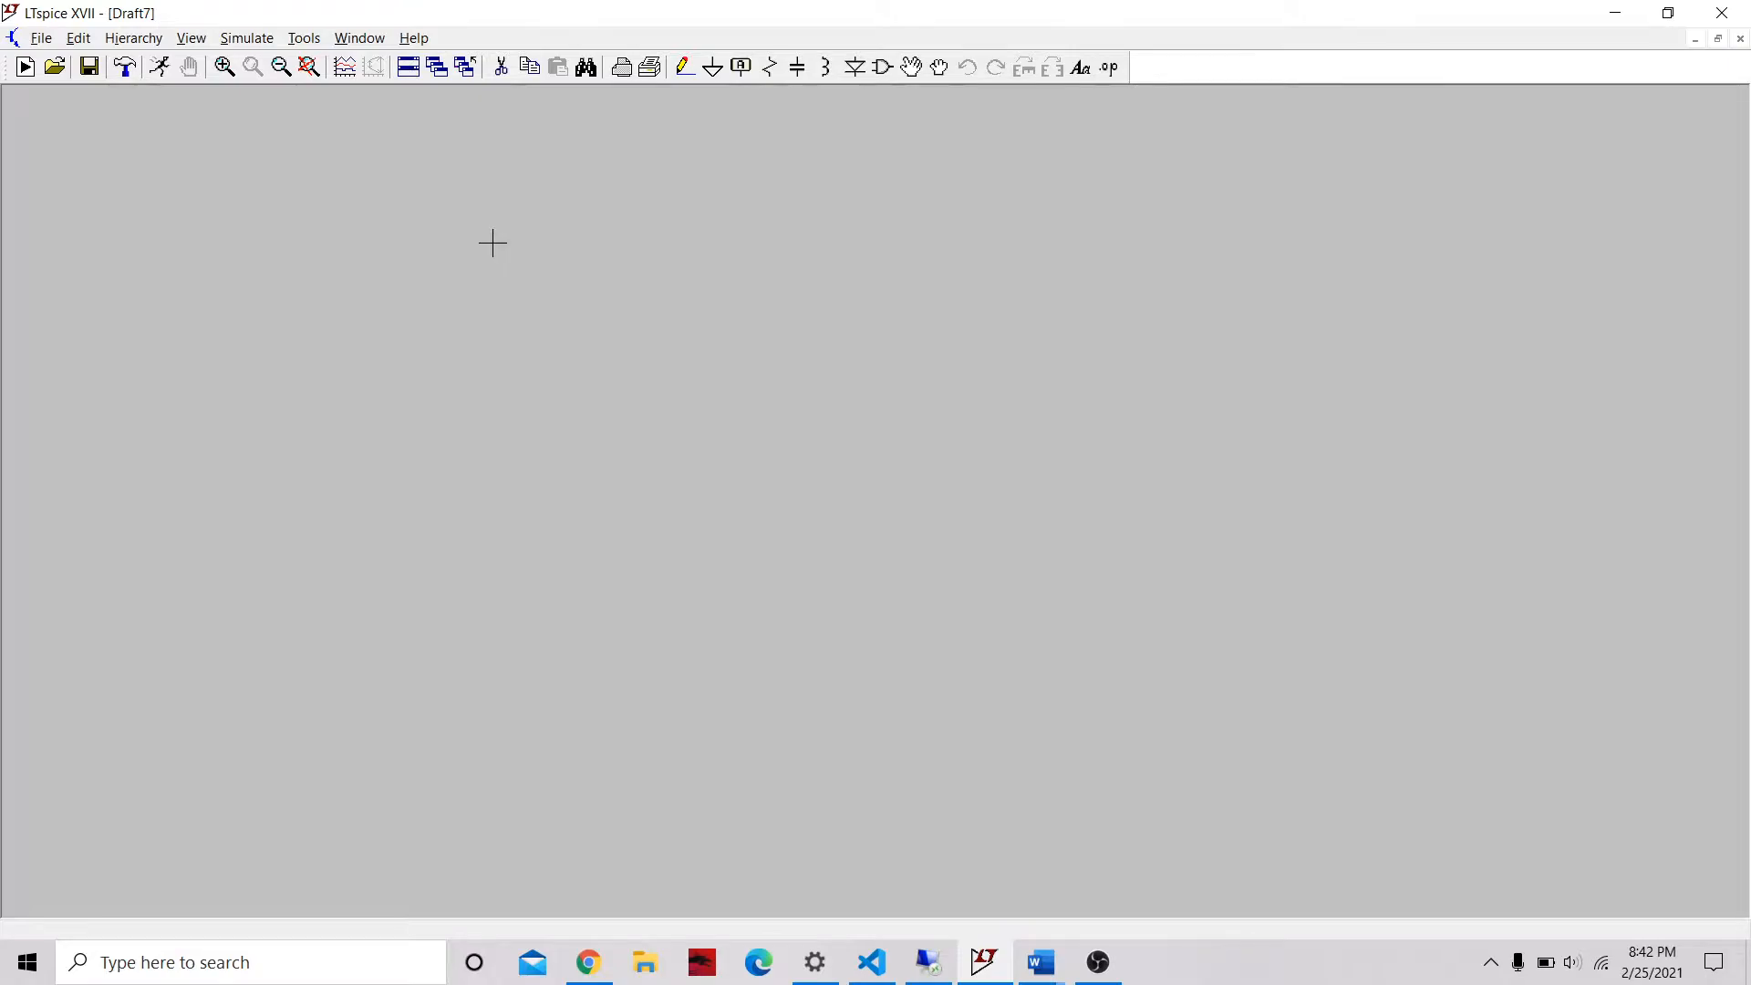
- Place a resistor rotated to lie horizontally near the middle of the schematic
click(770, 69)
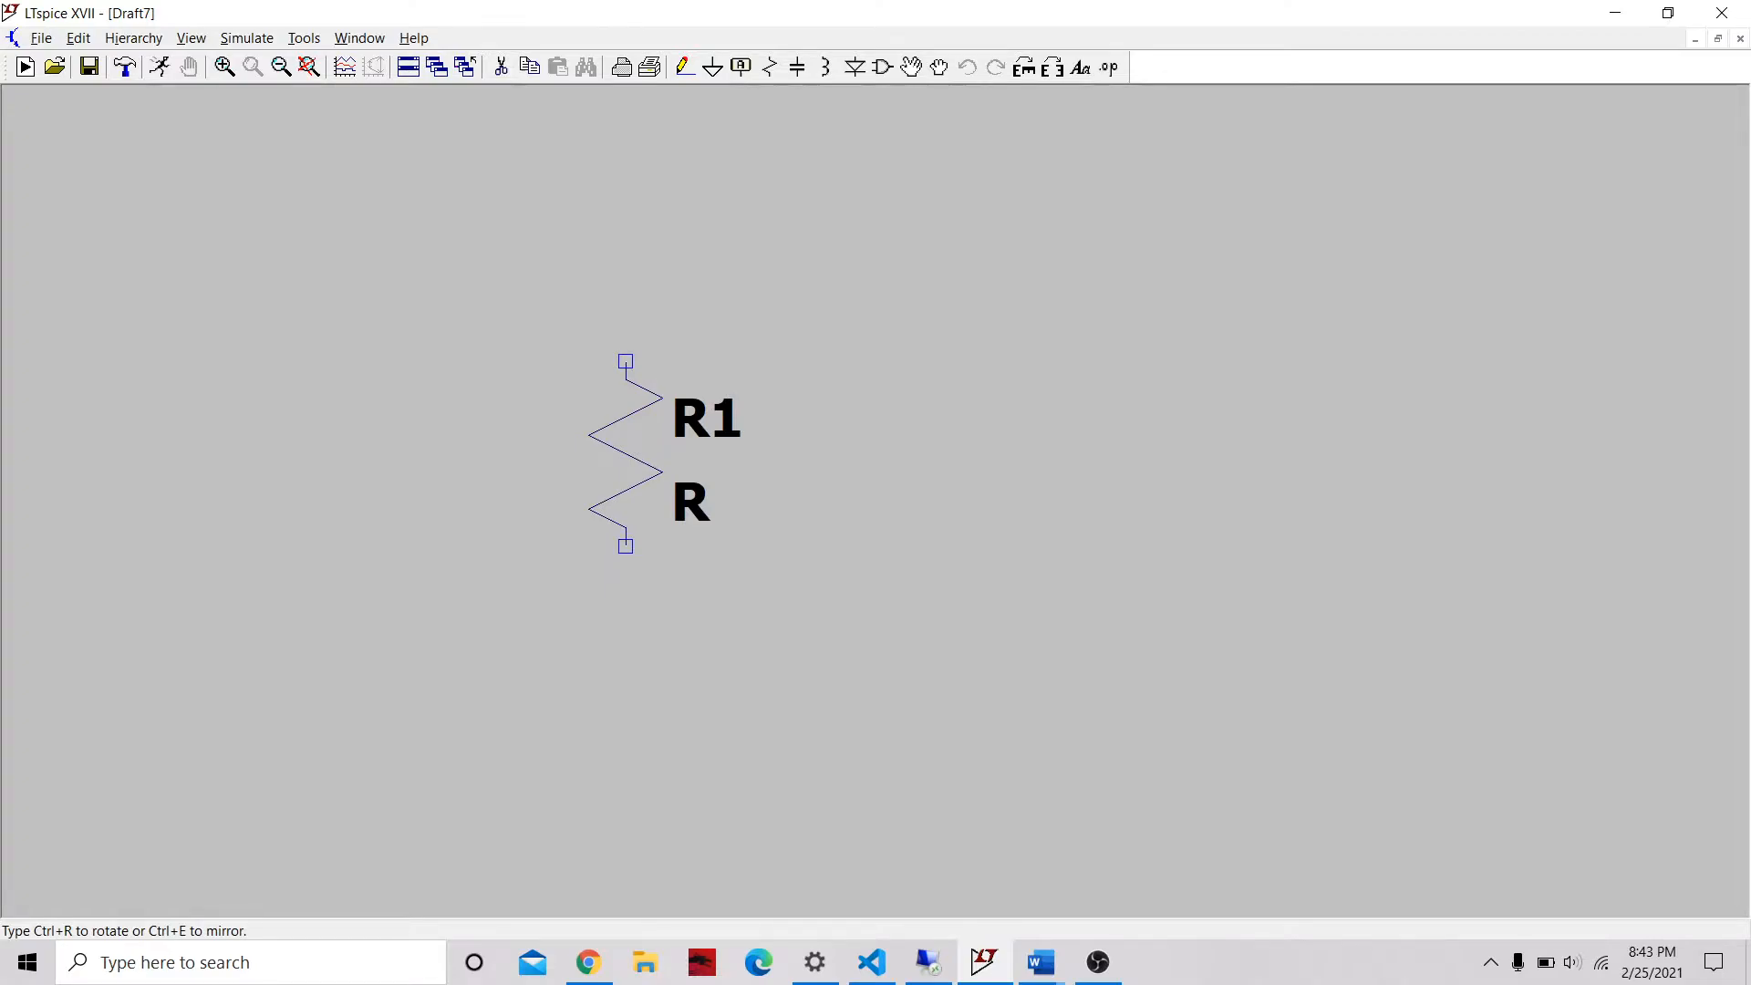
key(ctrl+r)
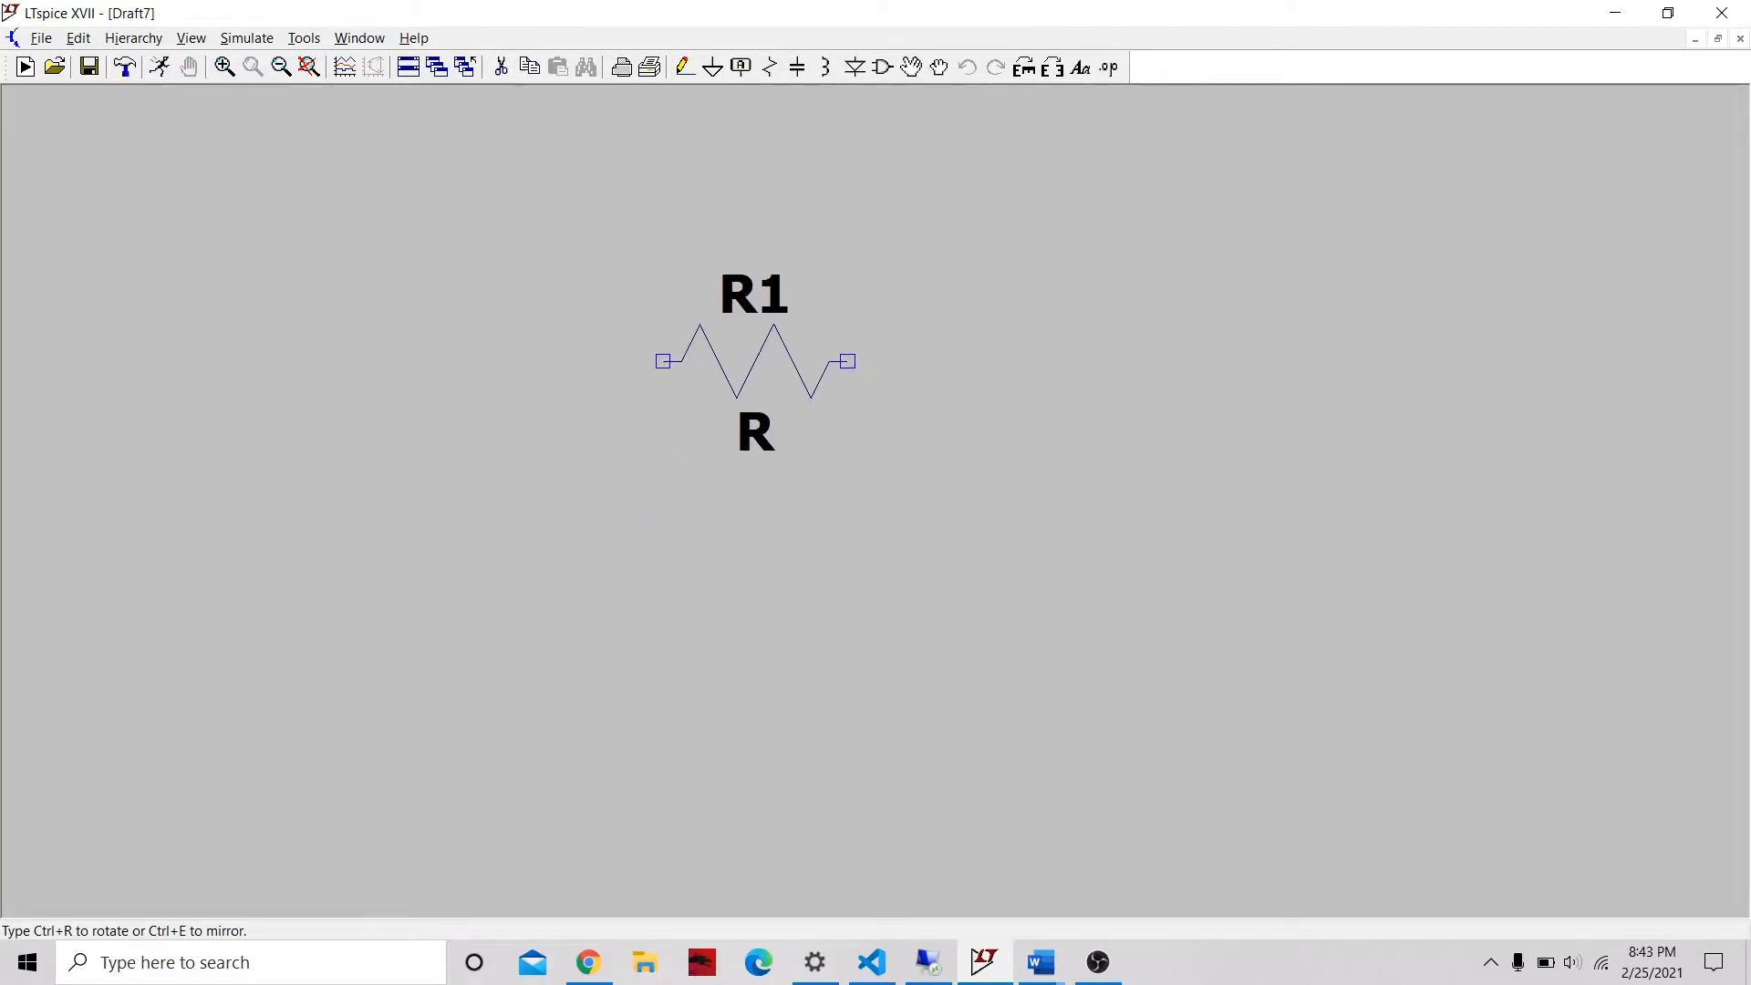
click(755, 399)
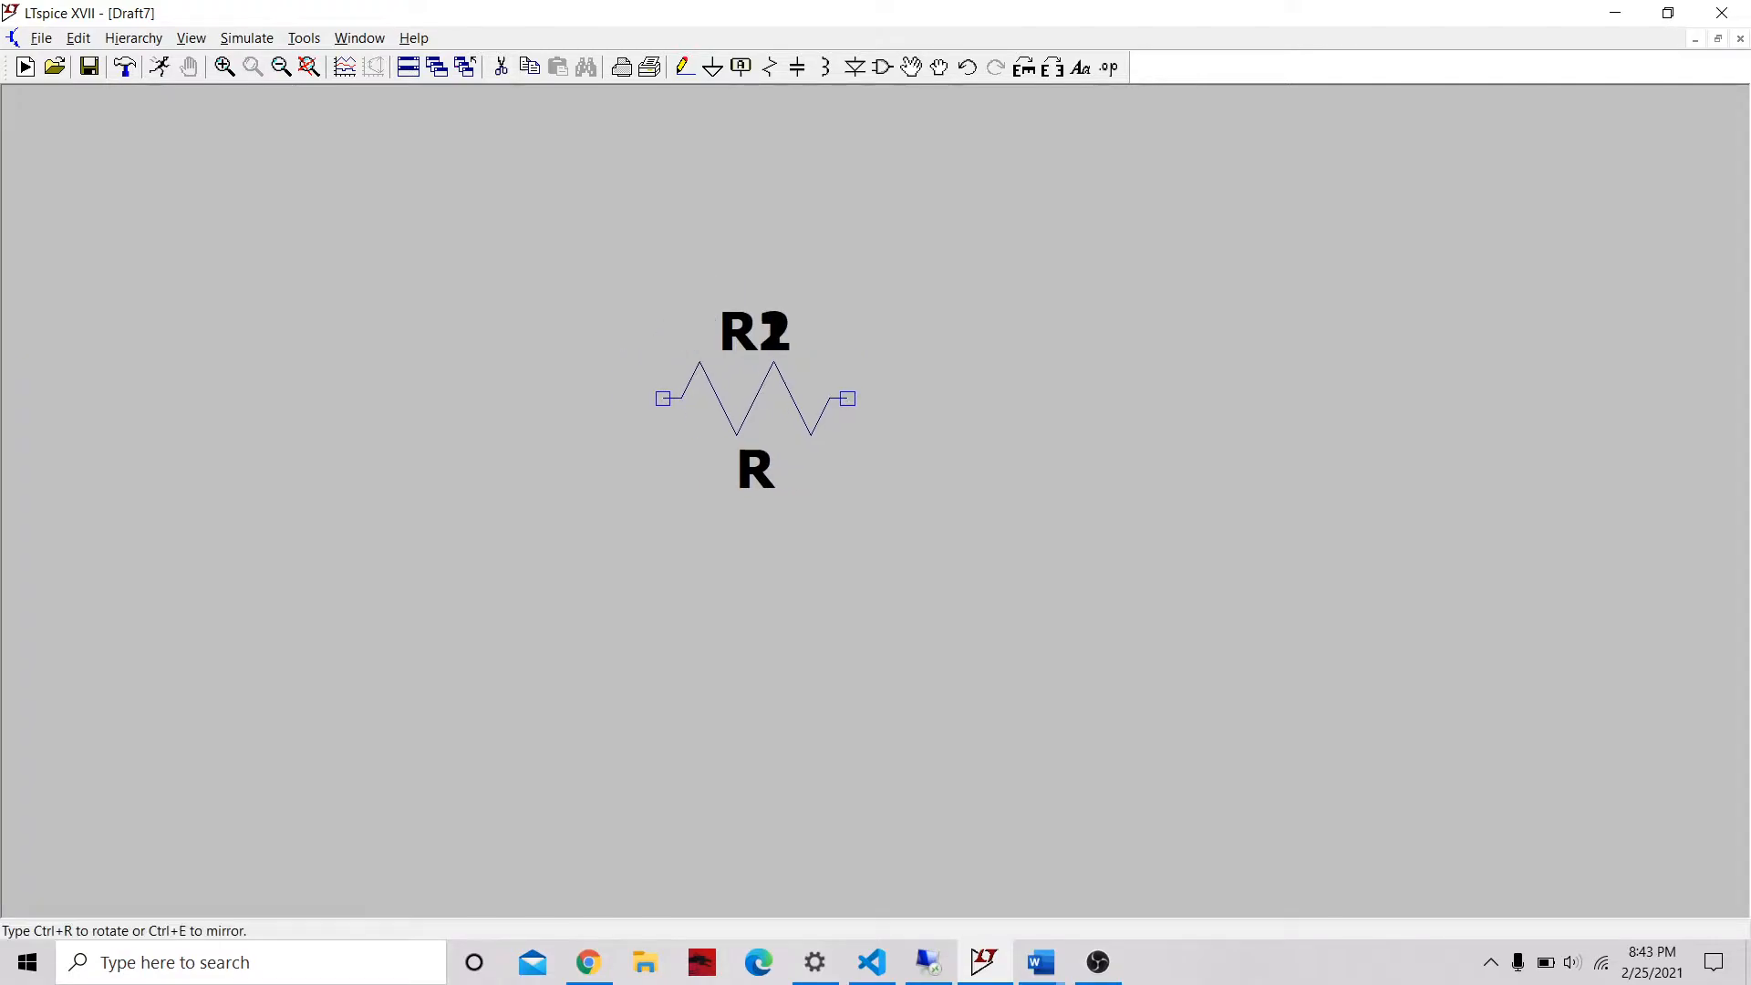
key(Escape)
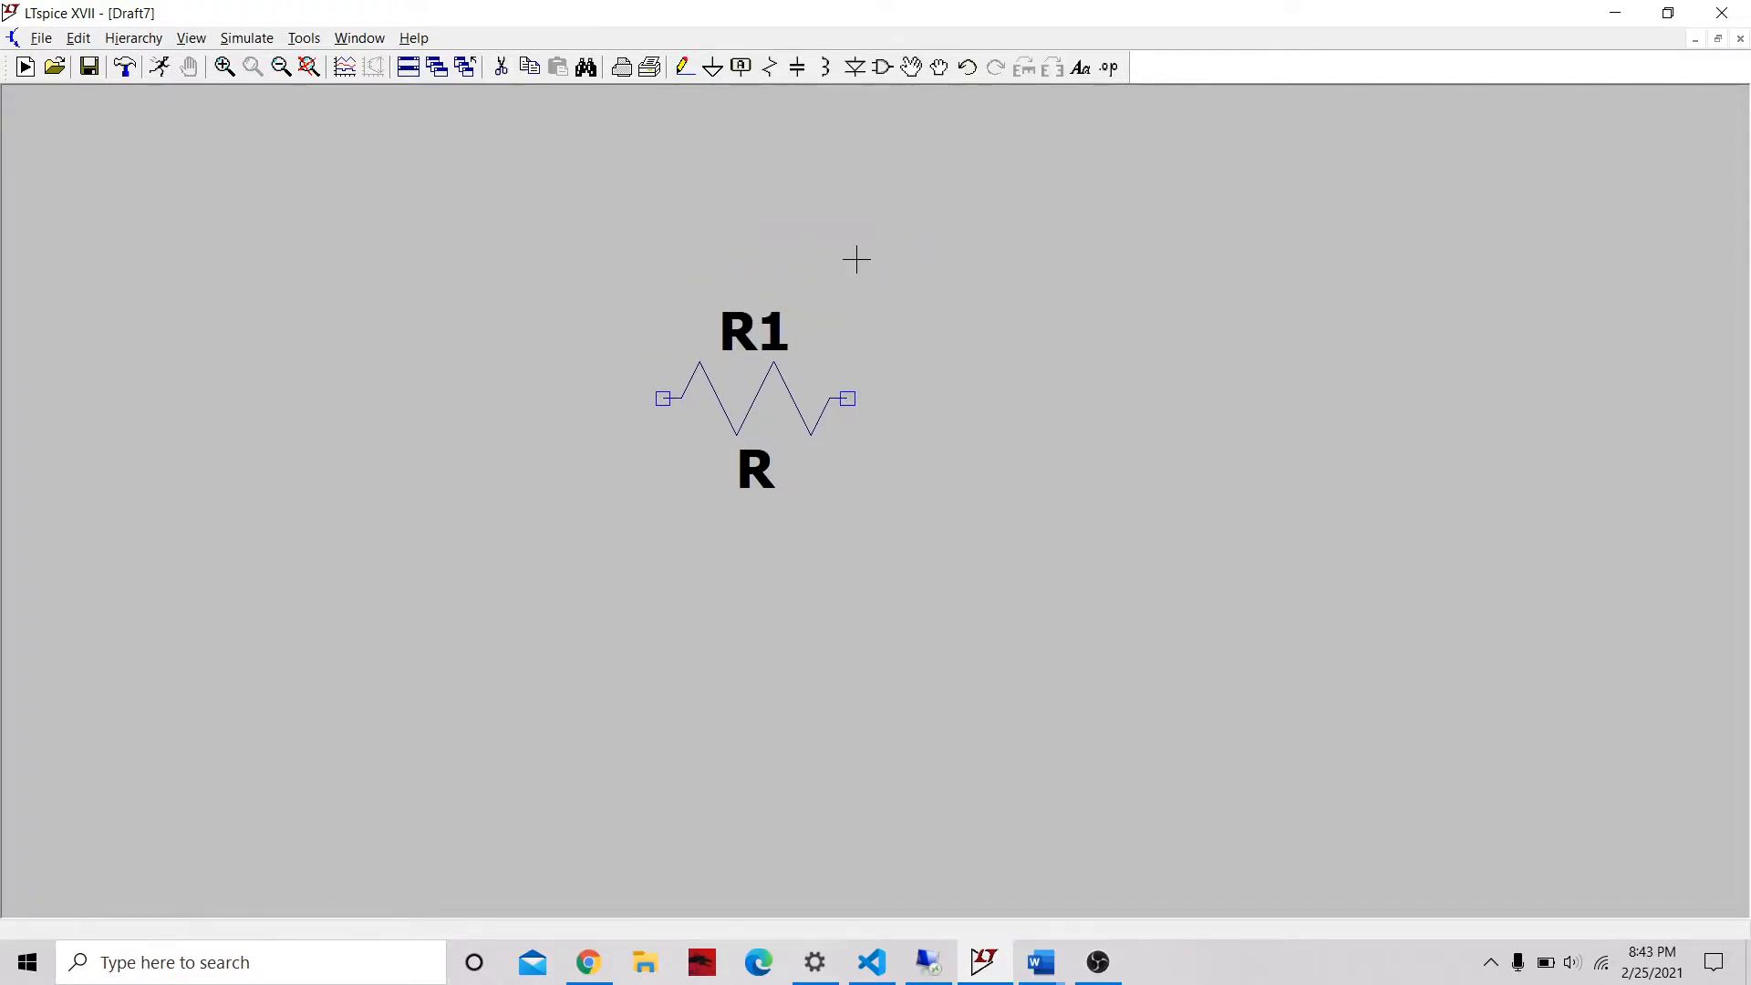
- Place a vertical capacitor just below and to the right of resistor R1
click(800, 75)
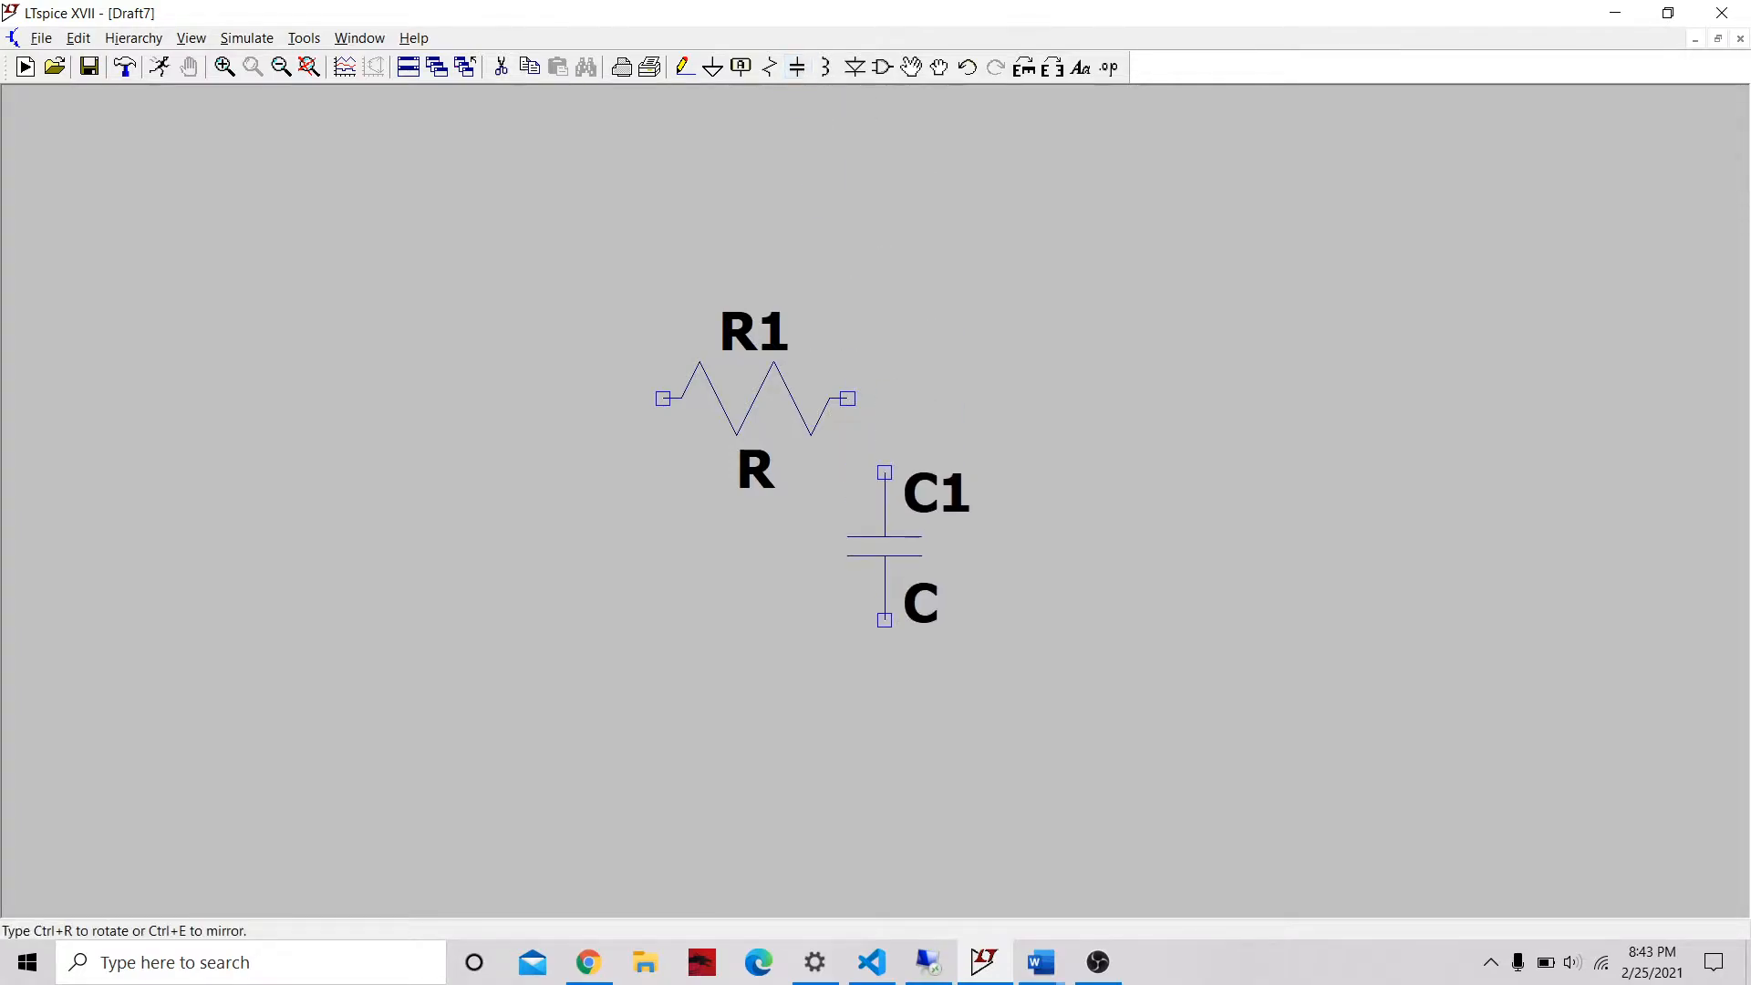
click(959, 435)
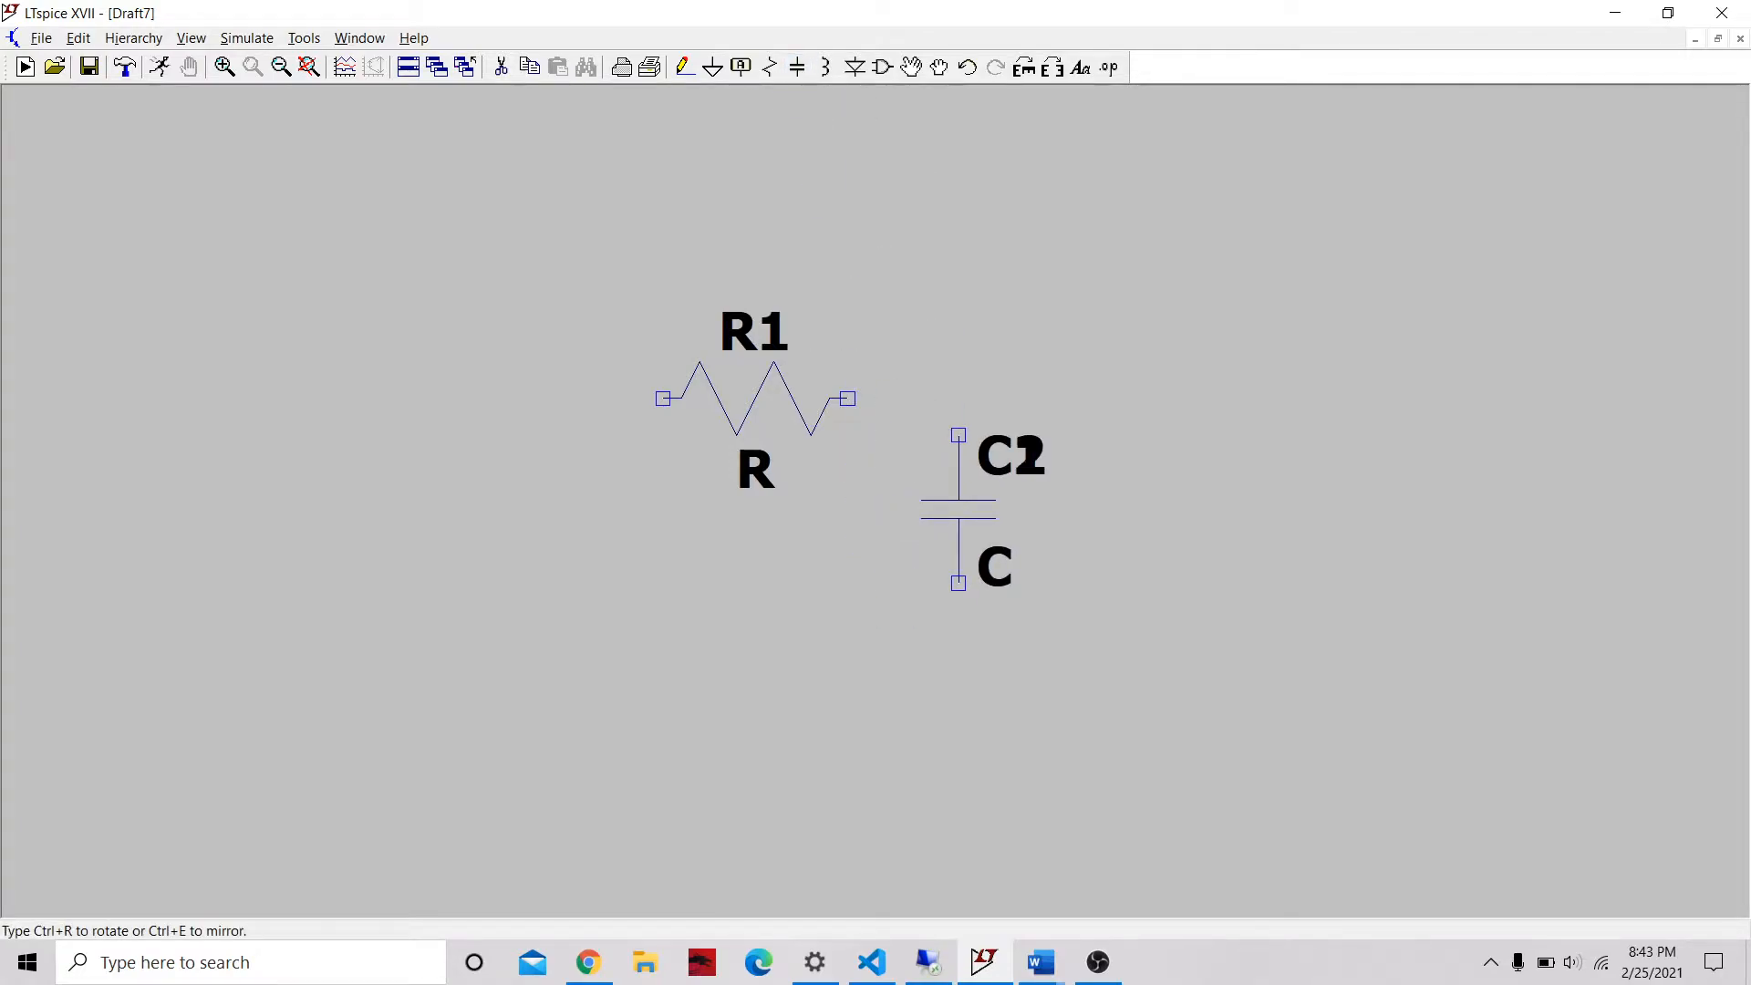
right_click(918, 343)
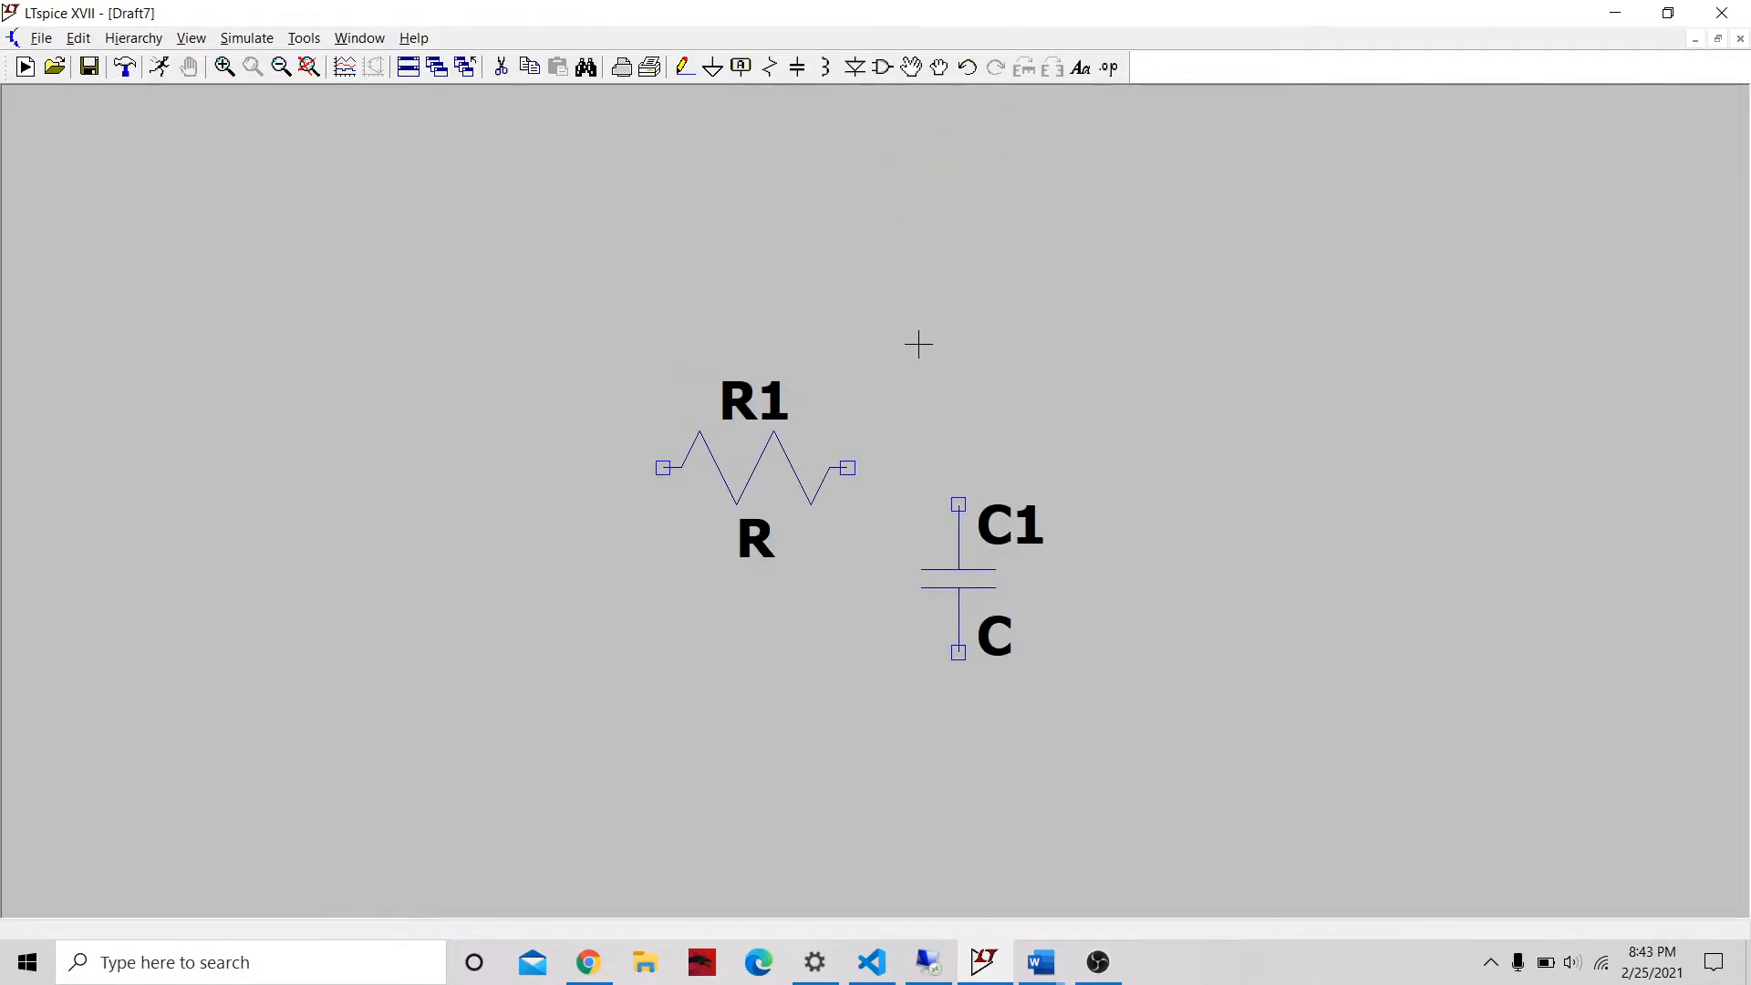
right_click(868, 290)
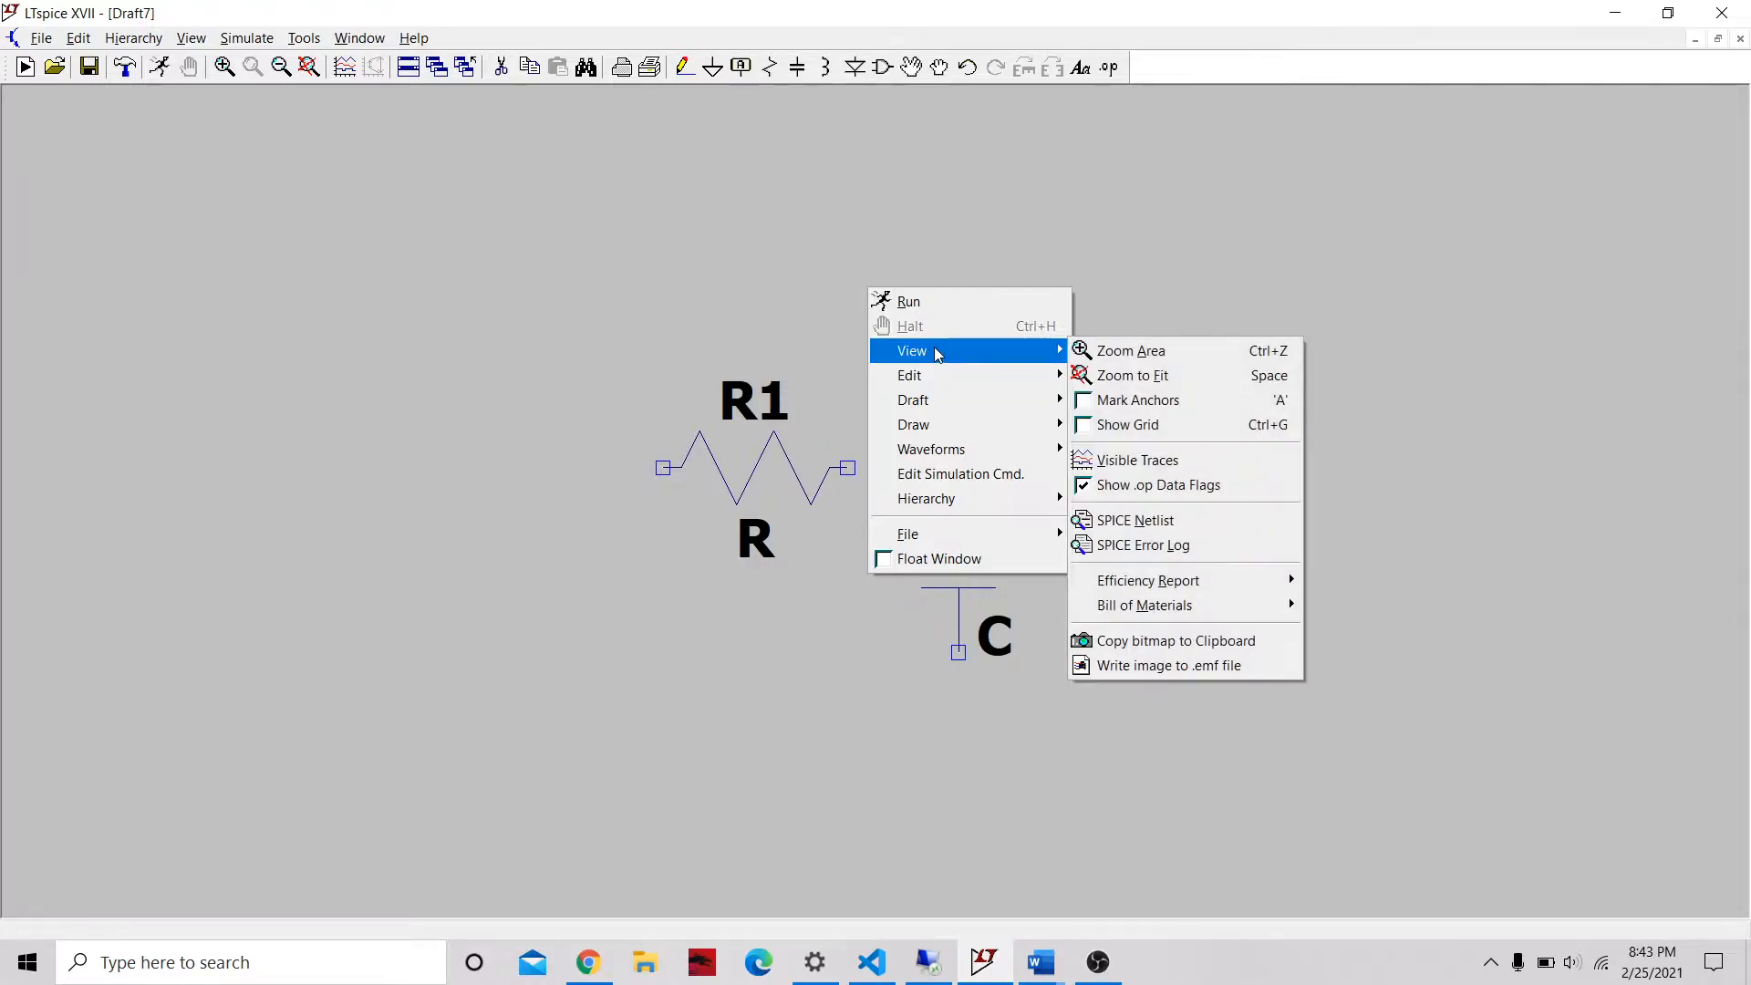
mouse_move(943, 388)
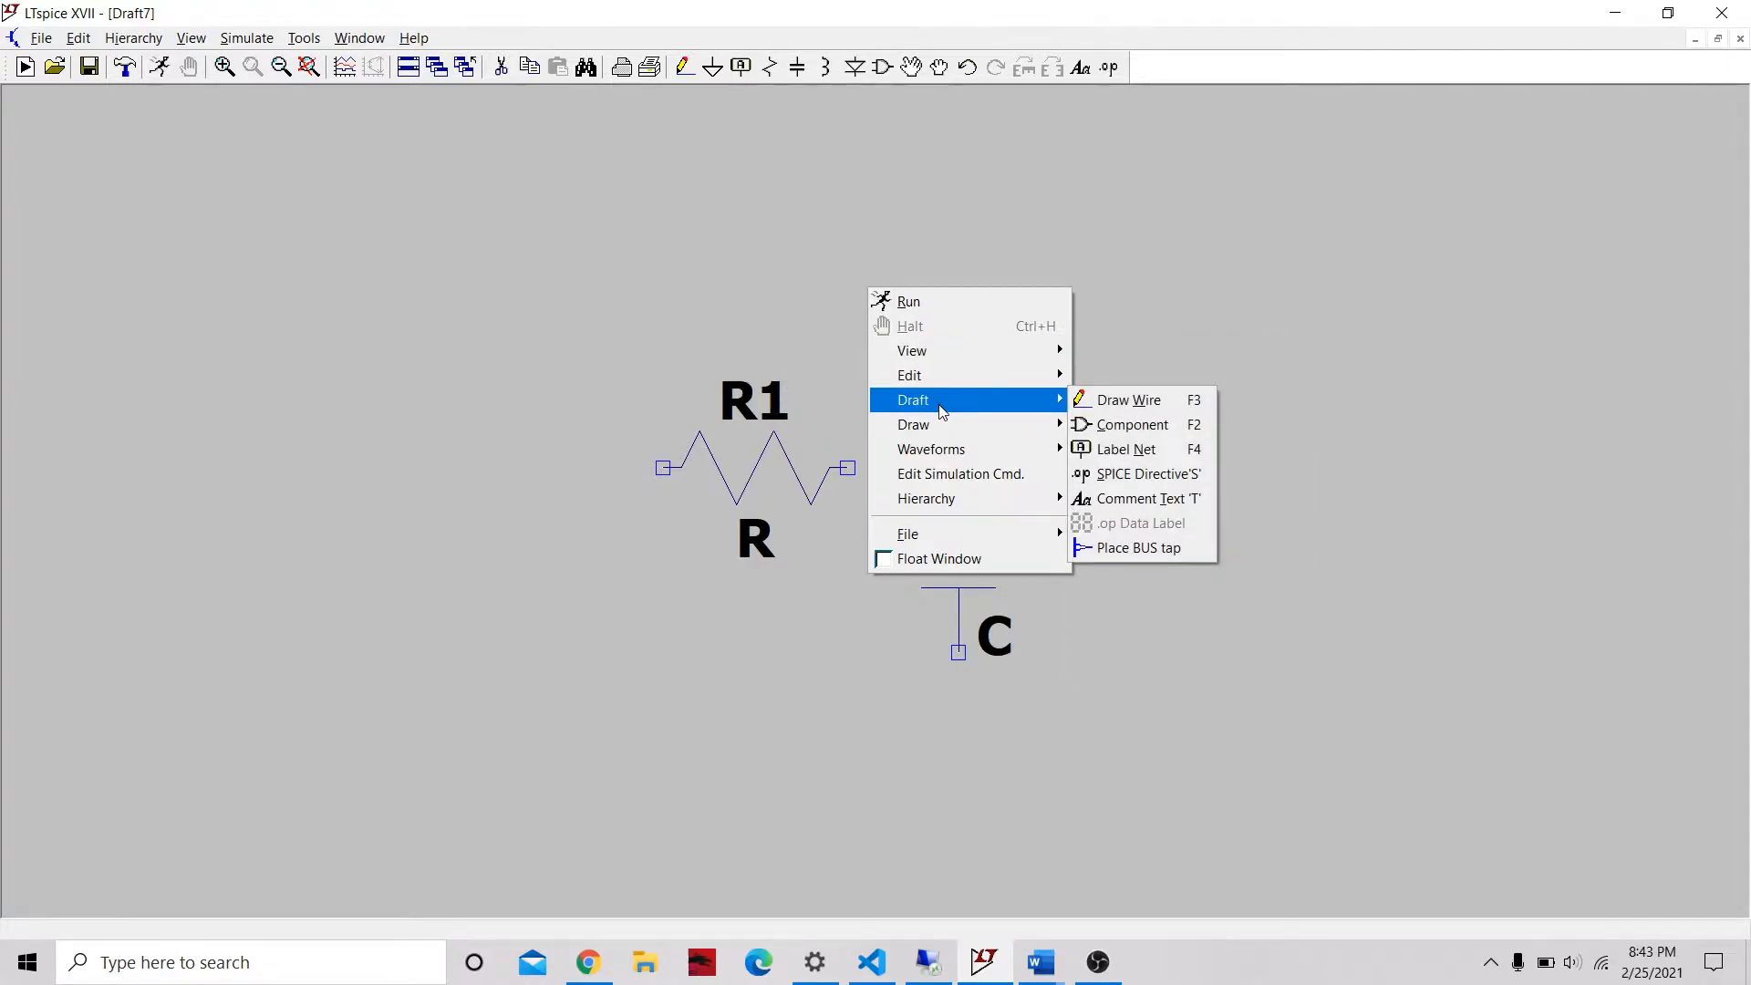
click(1129, 424)
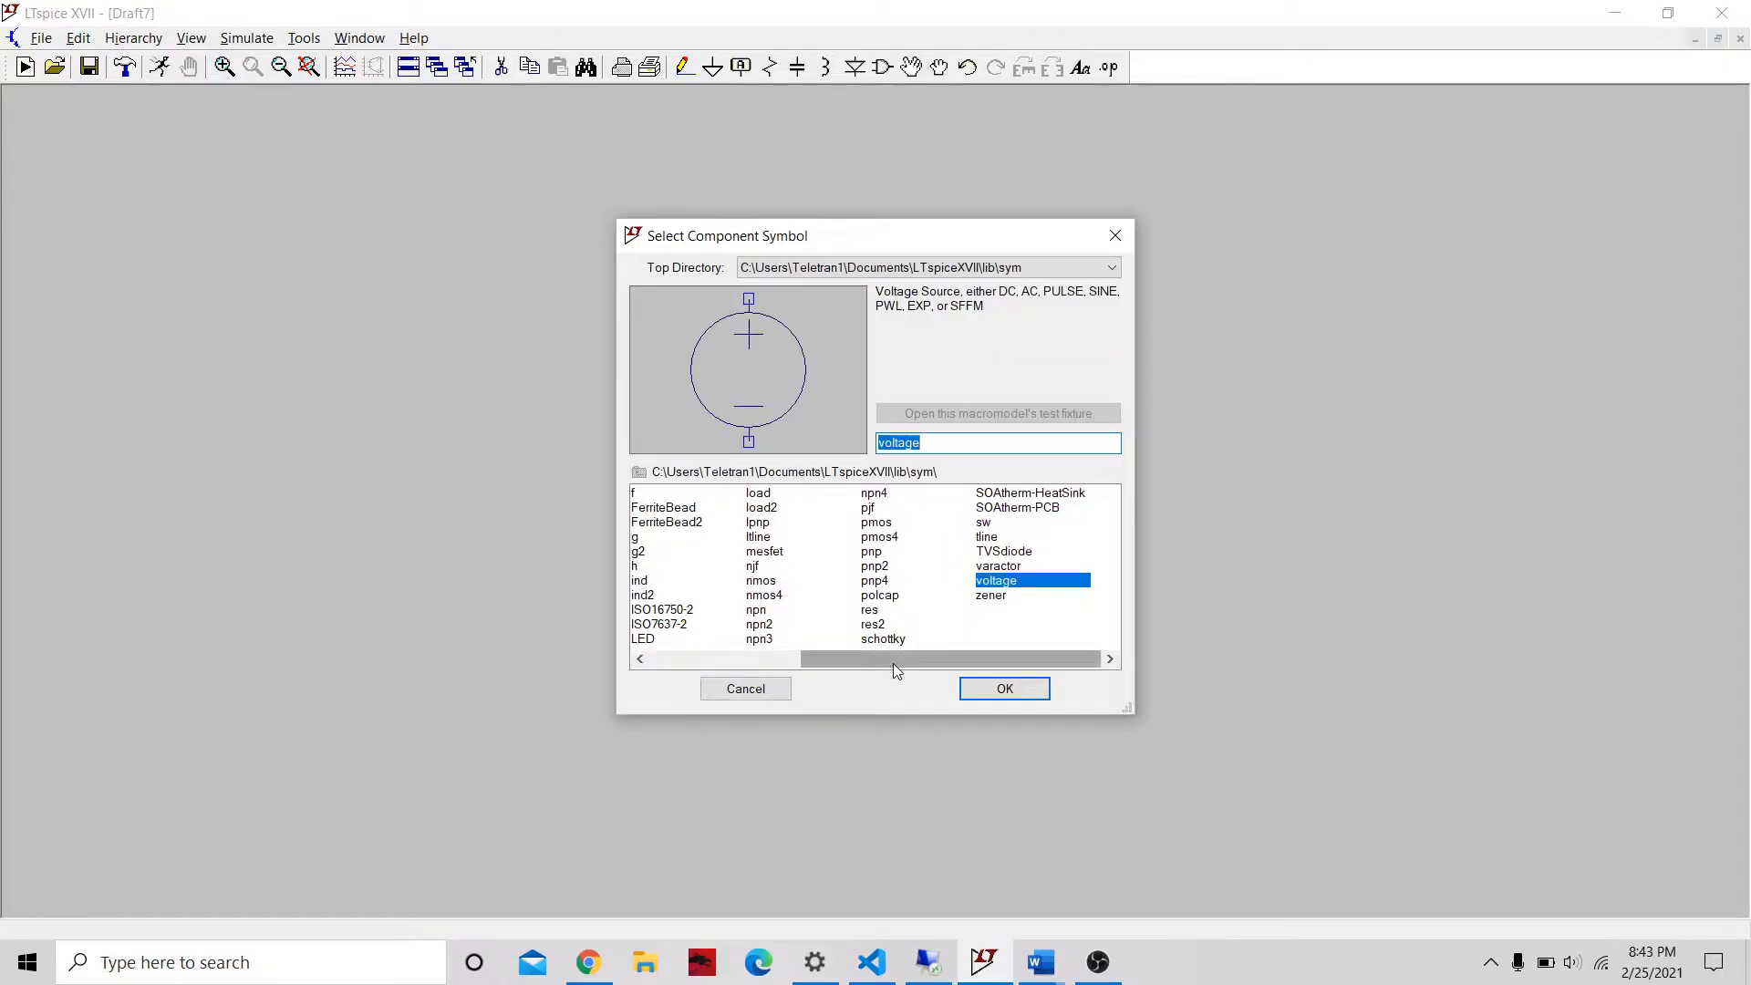
text(res)
drag(893, 651, 743, 651)
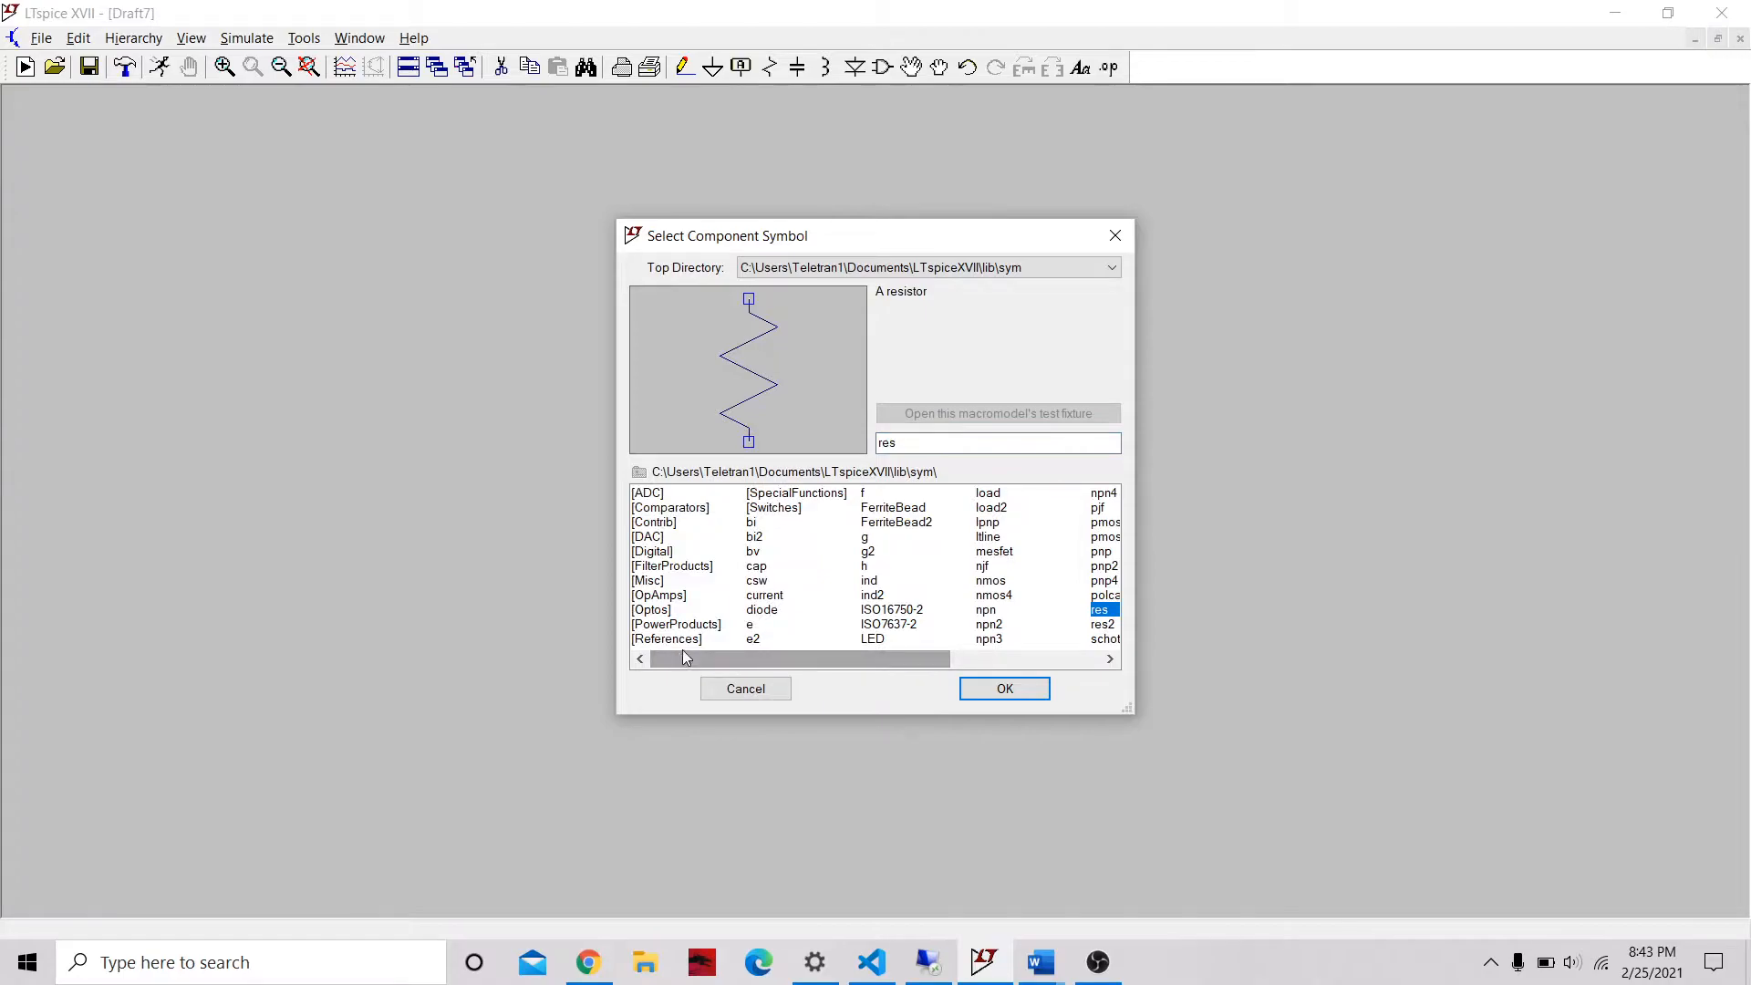
click(757, 567)
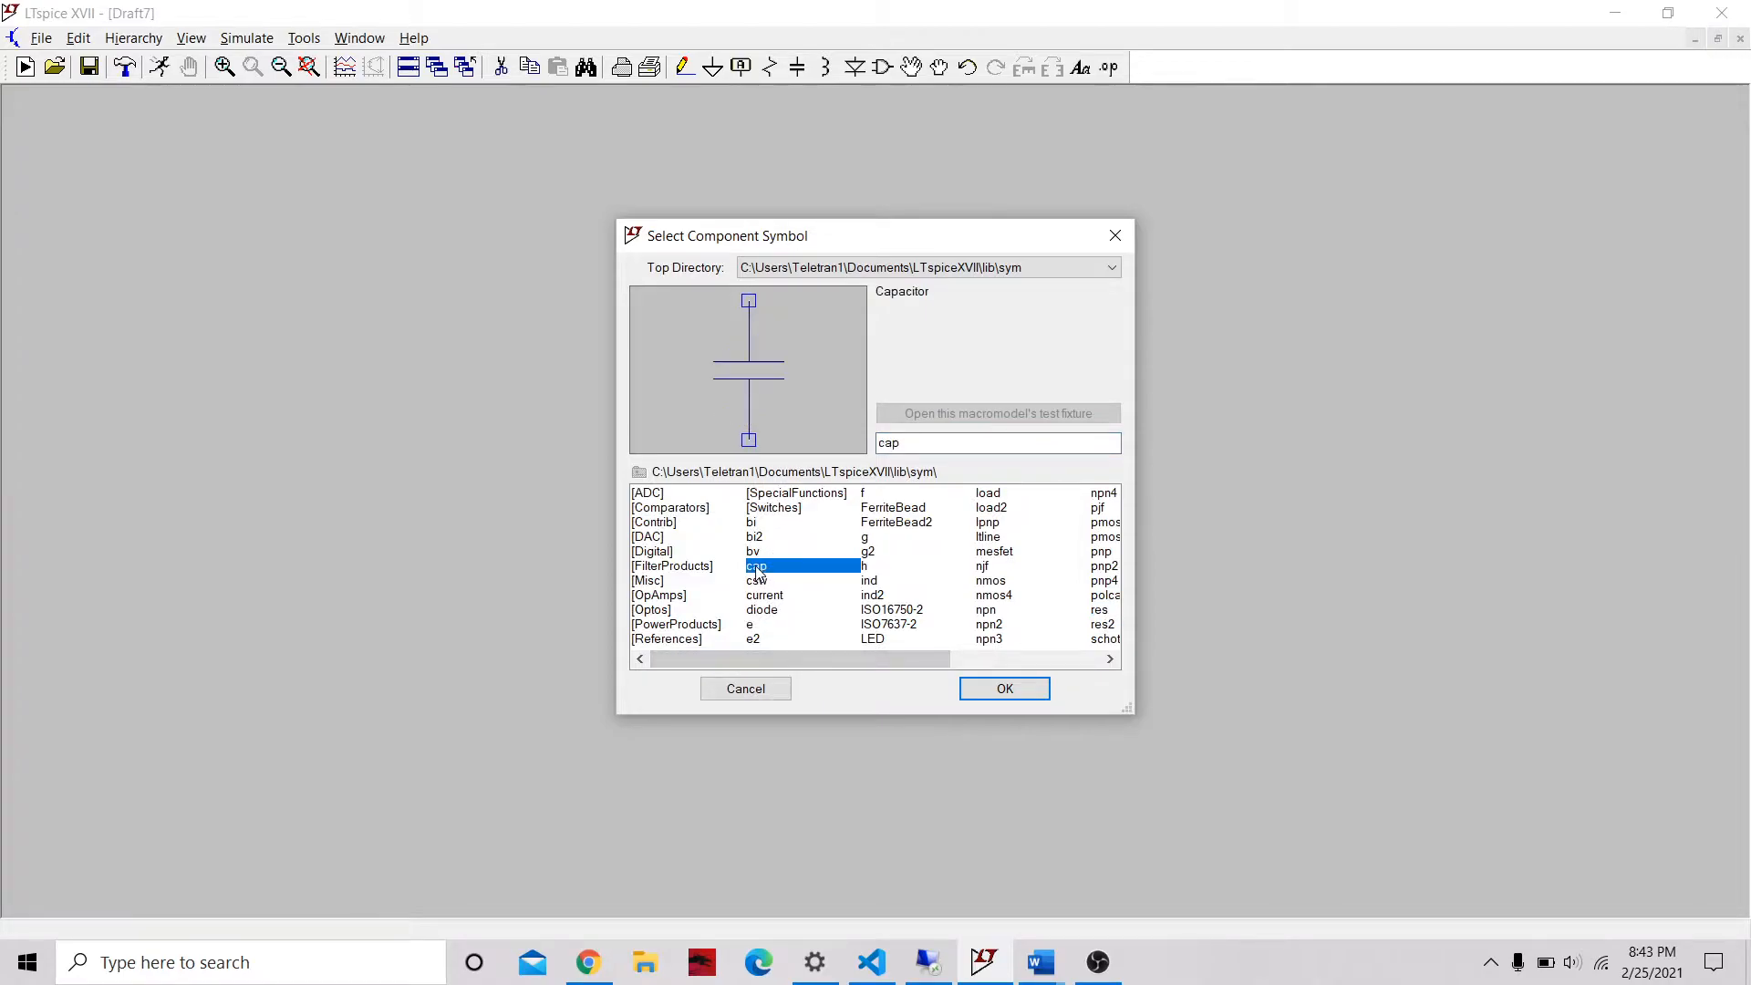
click(1004, 690)
key(Escape)
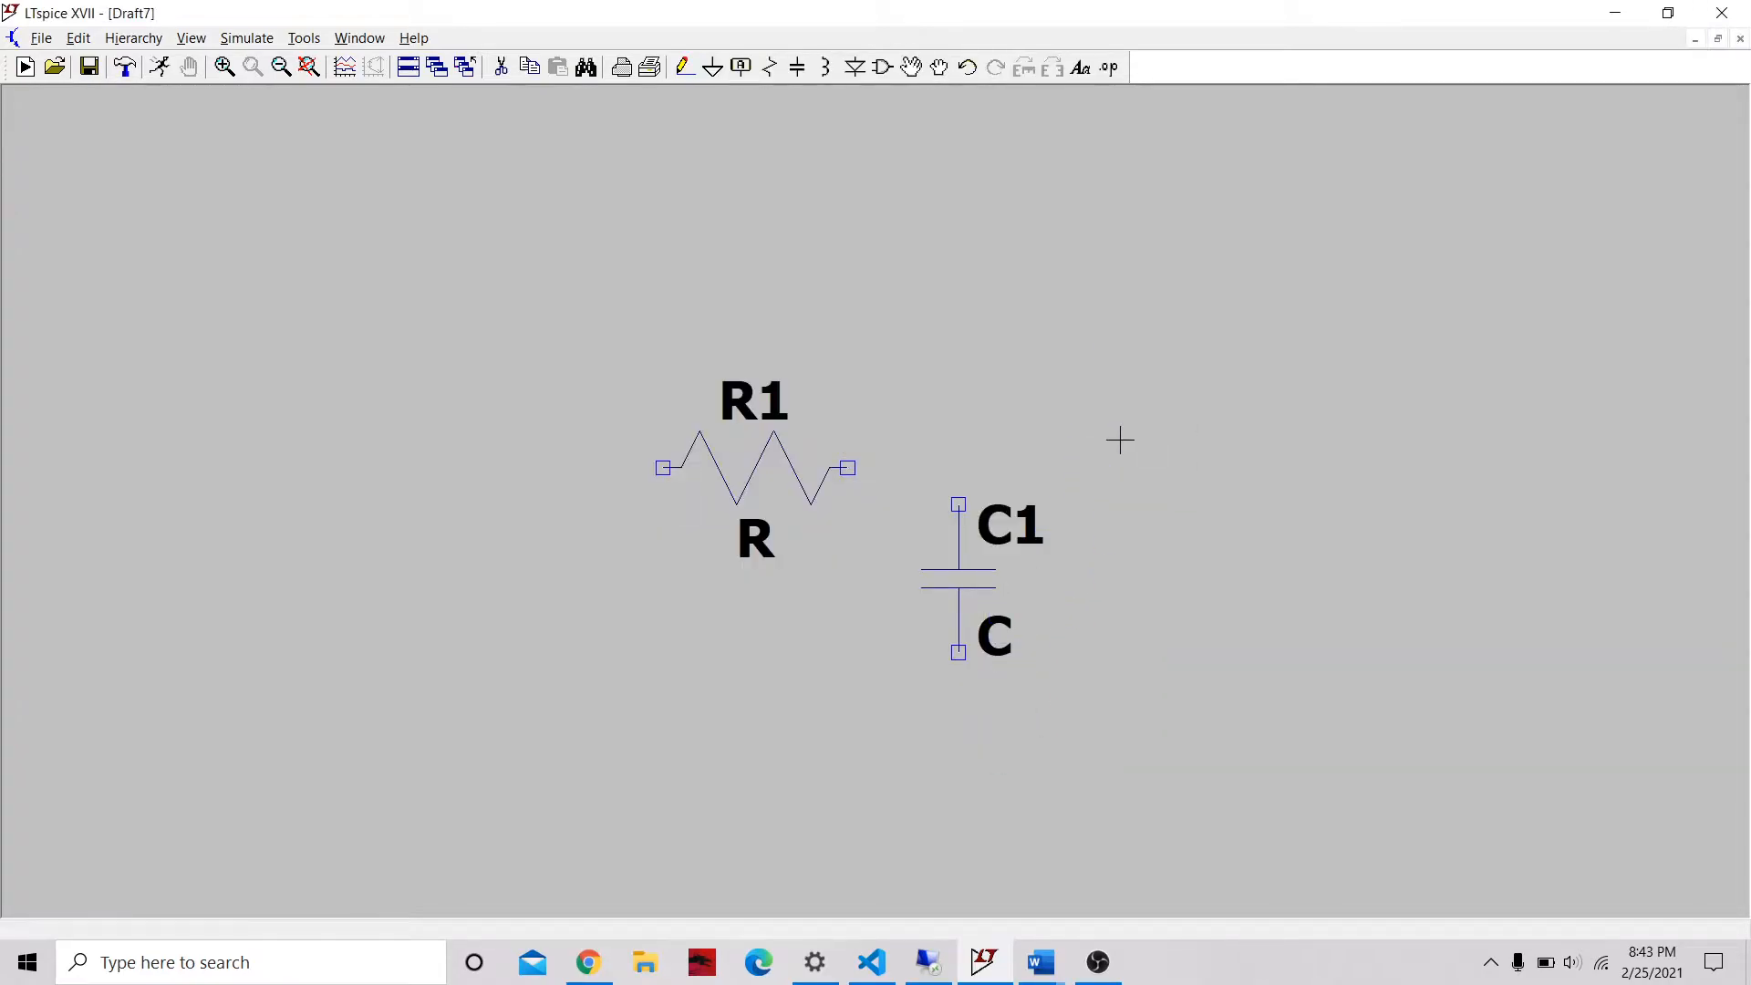
click(884, 70)
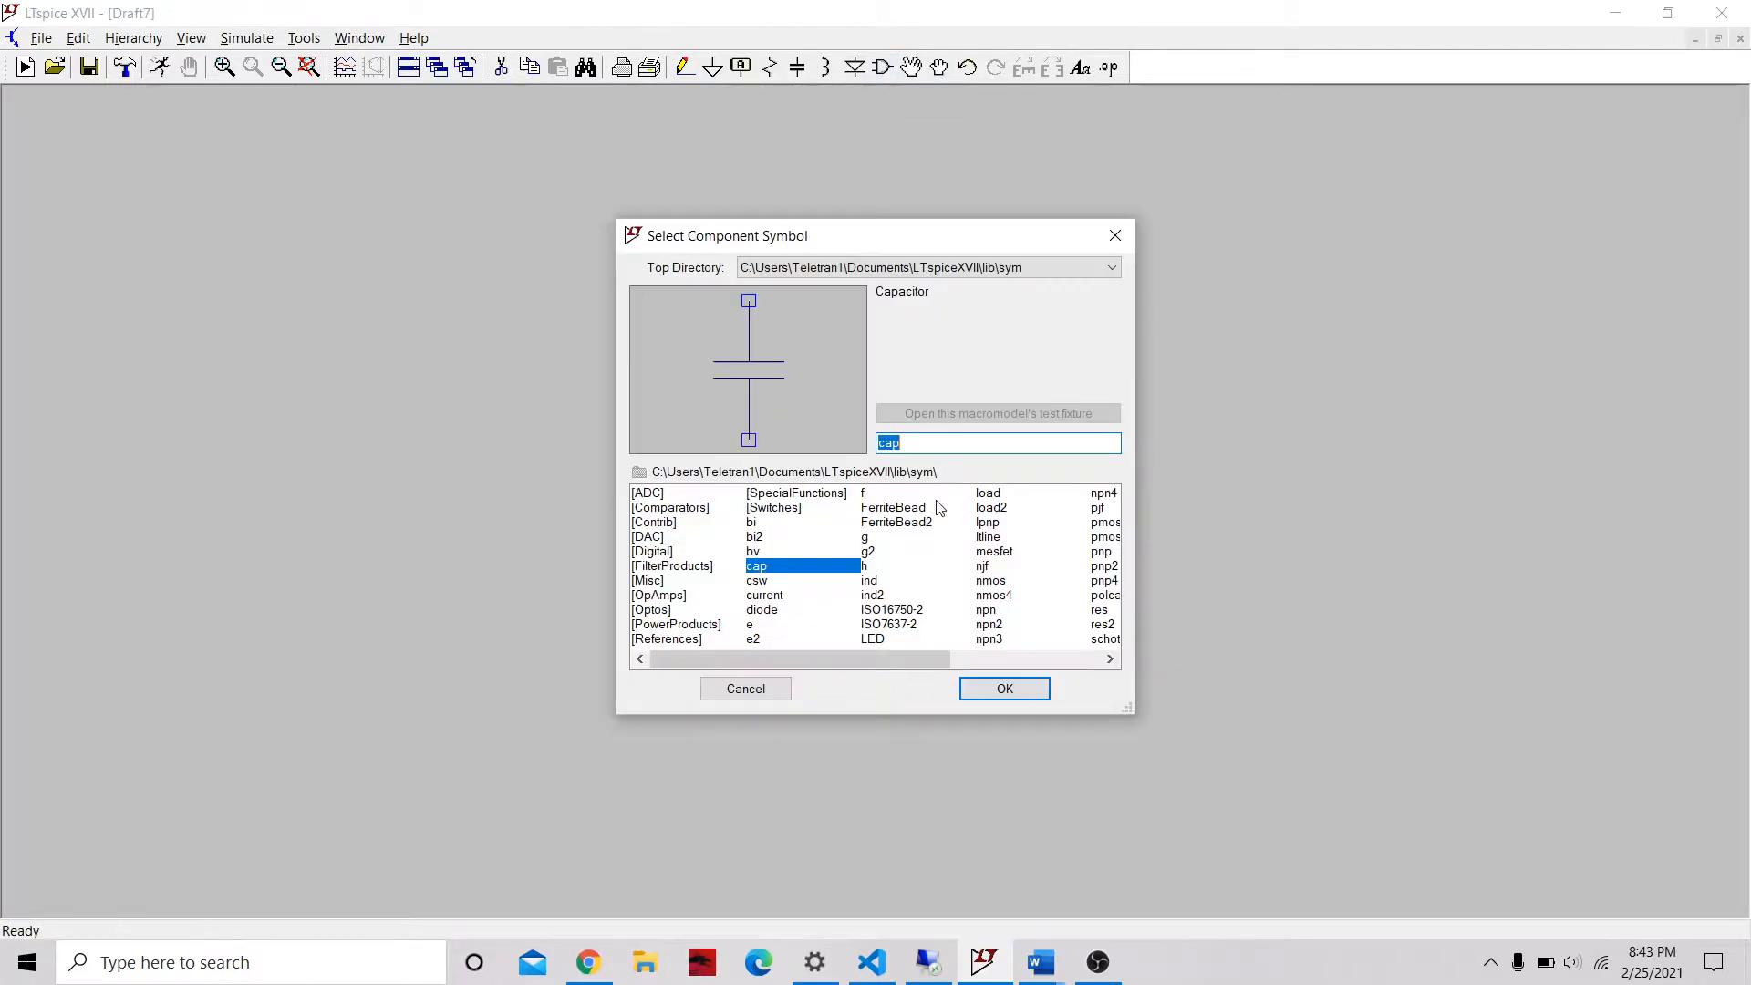
drag(908, 654, 1133, 648)
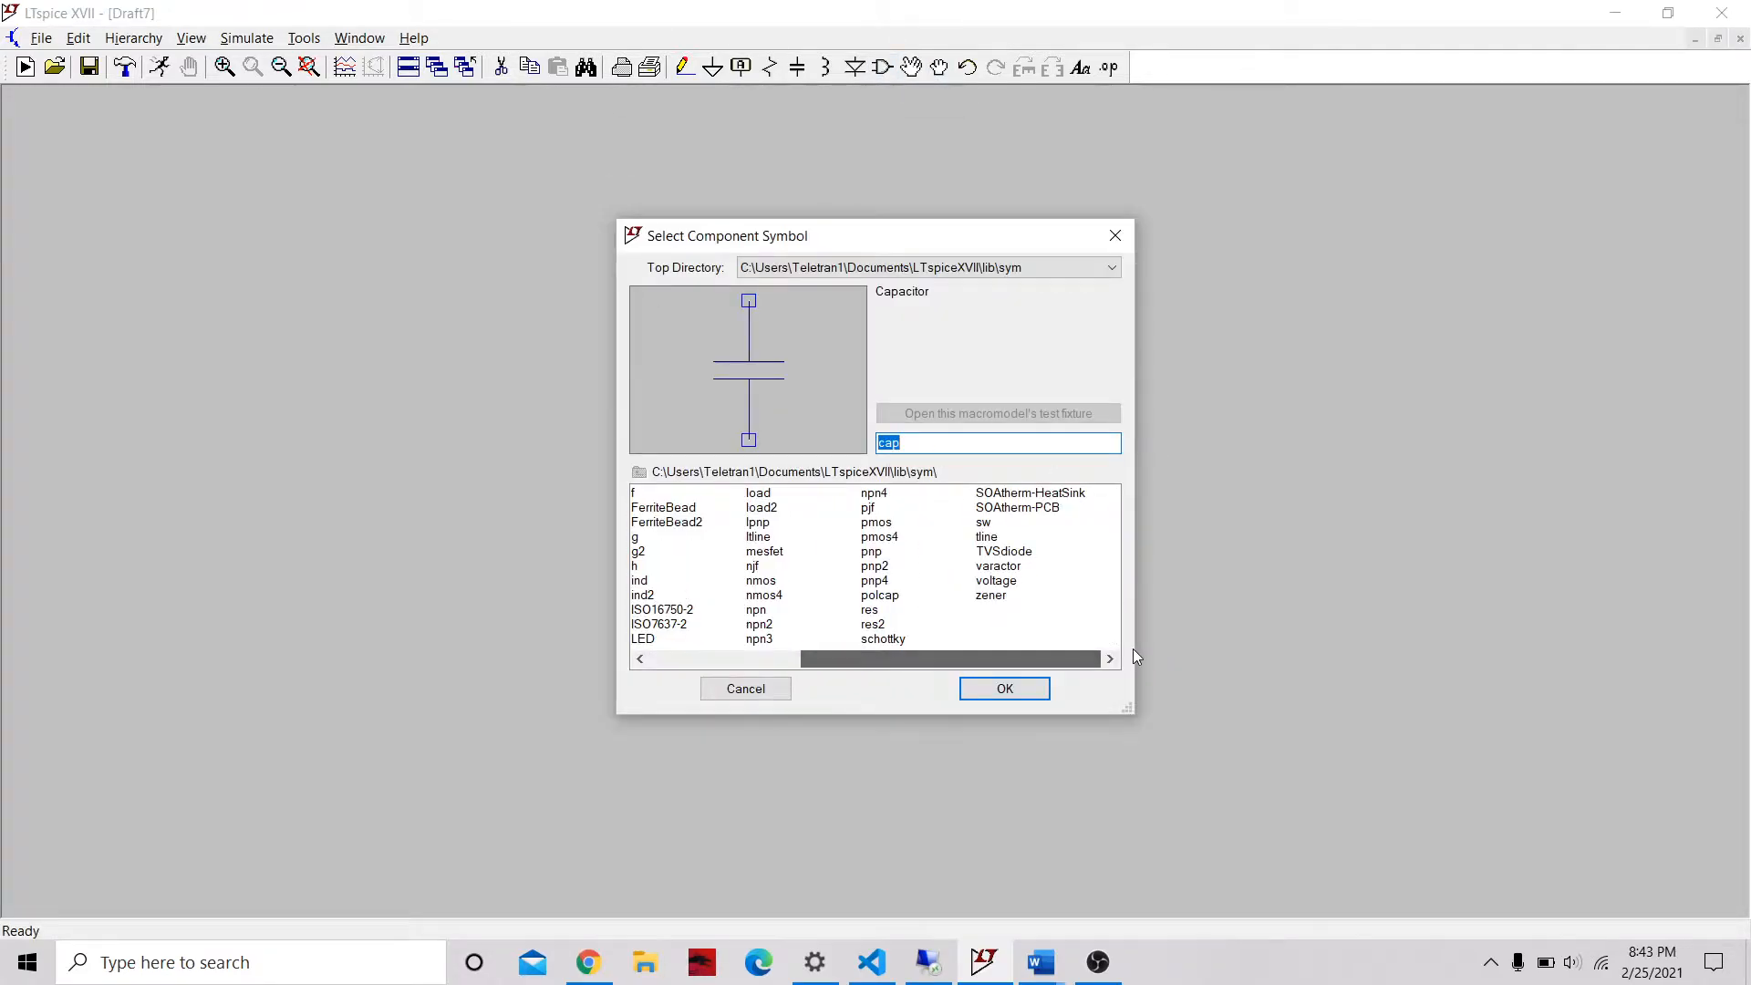
click(997, 582)
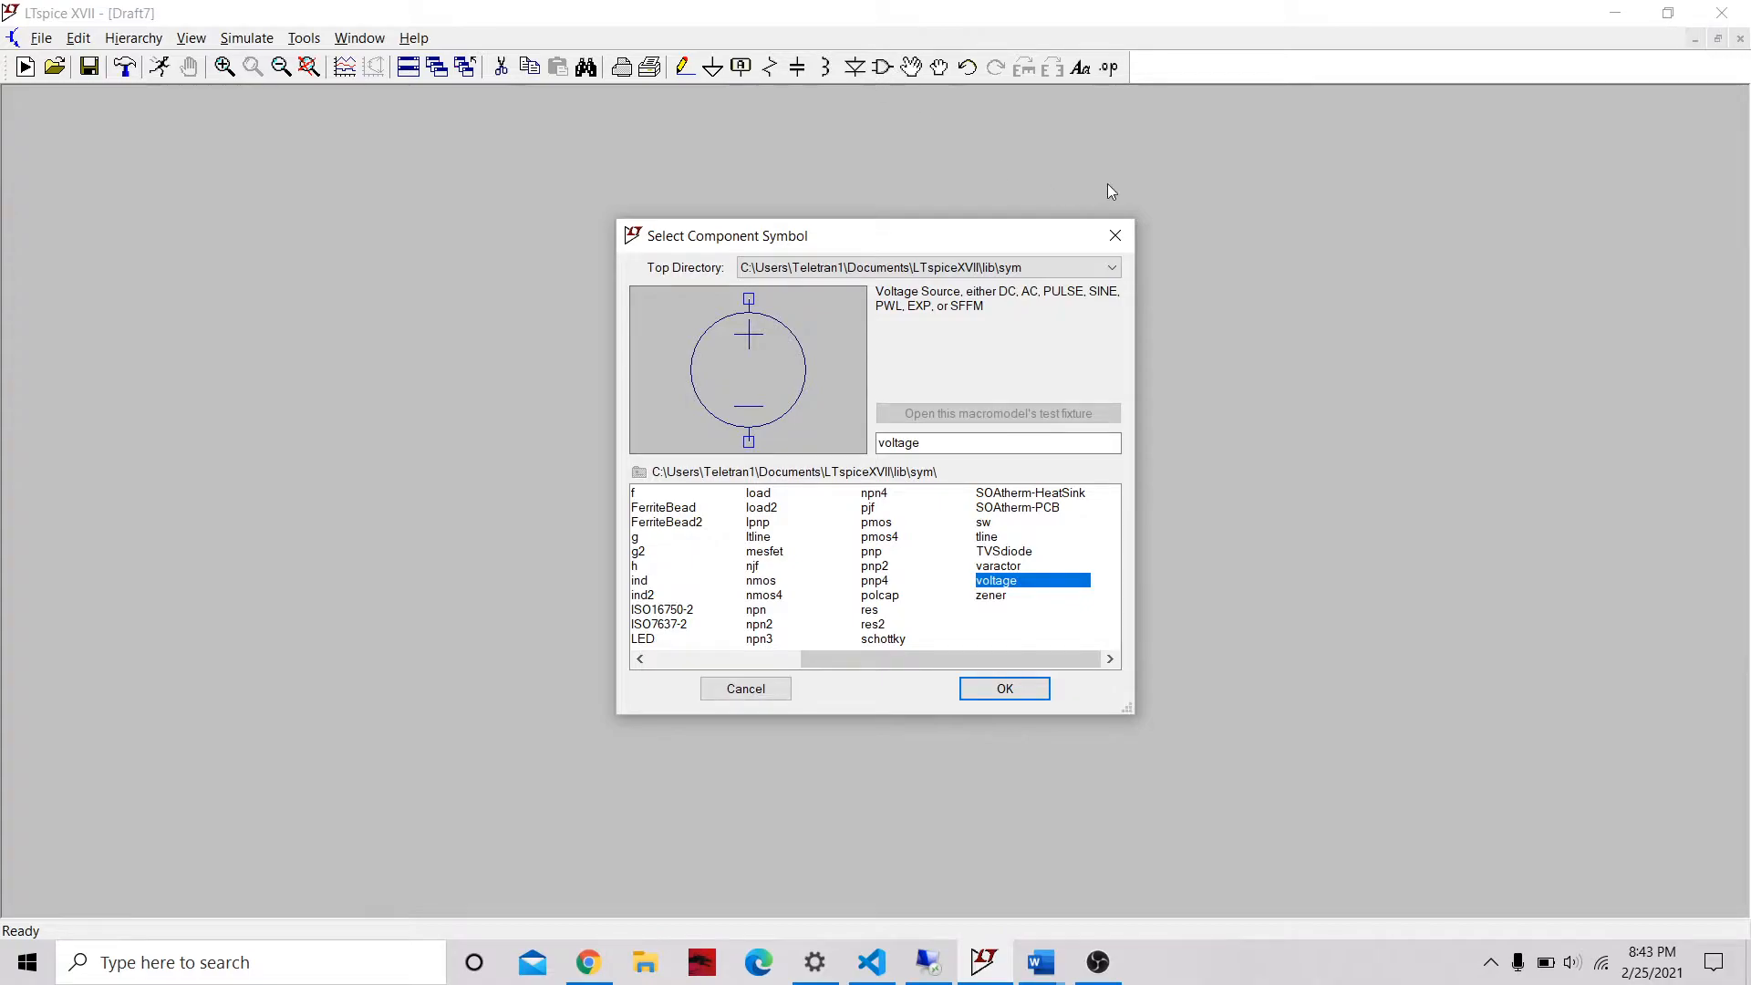
click(1114, 235)
- Place a voltage source component upright to the left of resistor R1
right_click(947, 330)
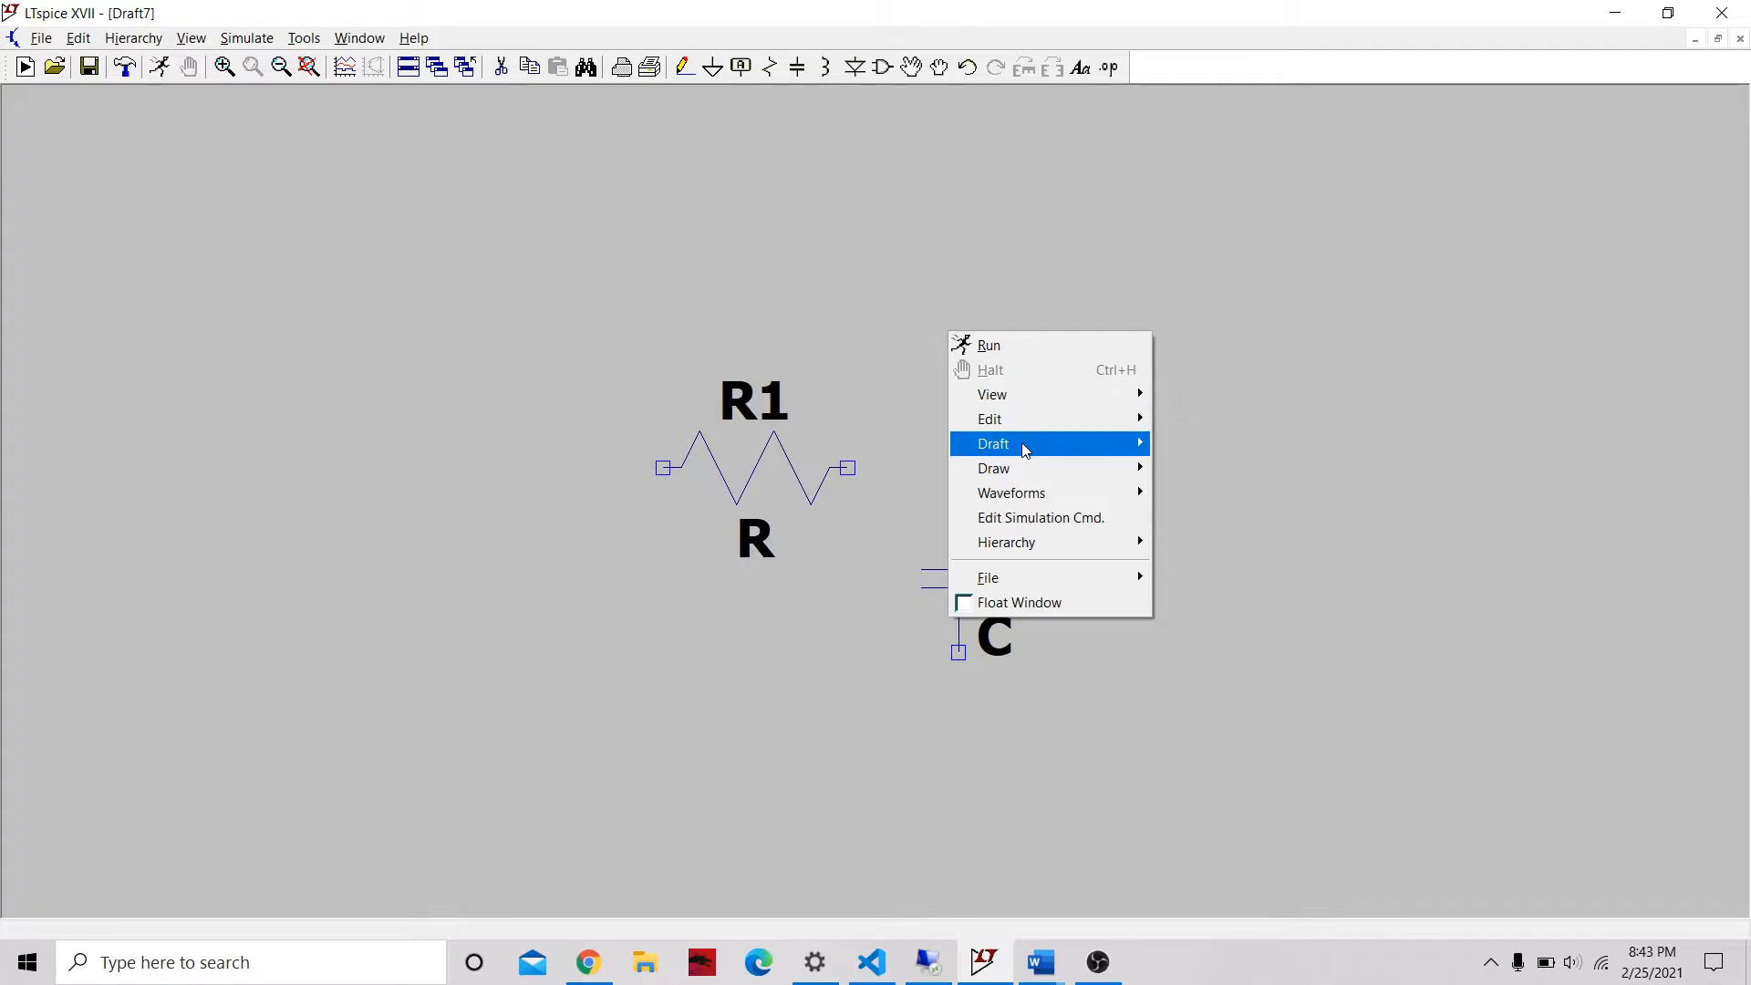
mouse_move(1085, 454)
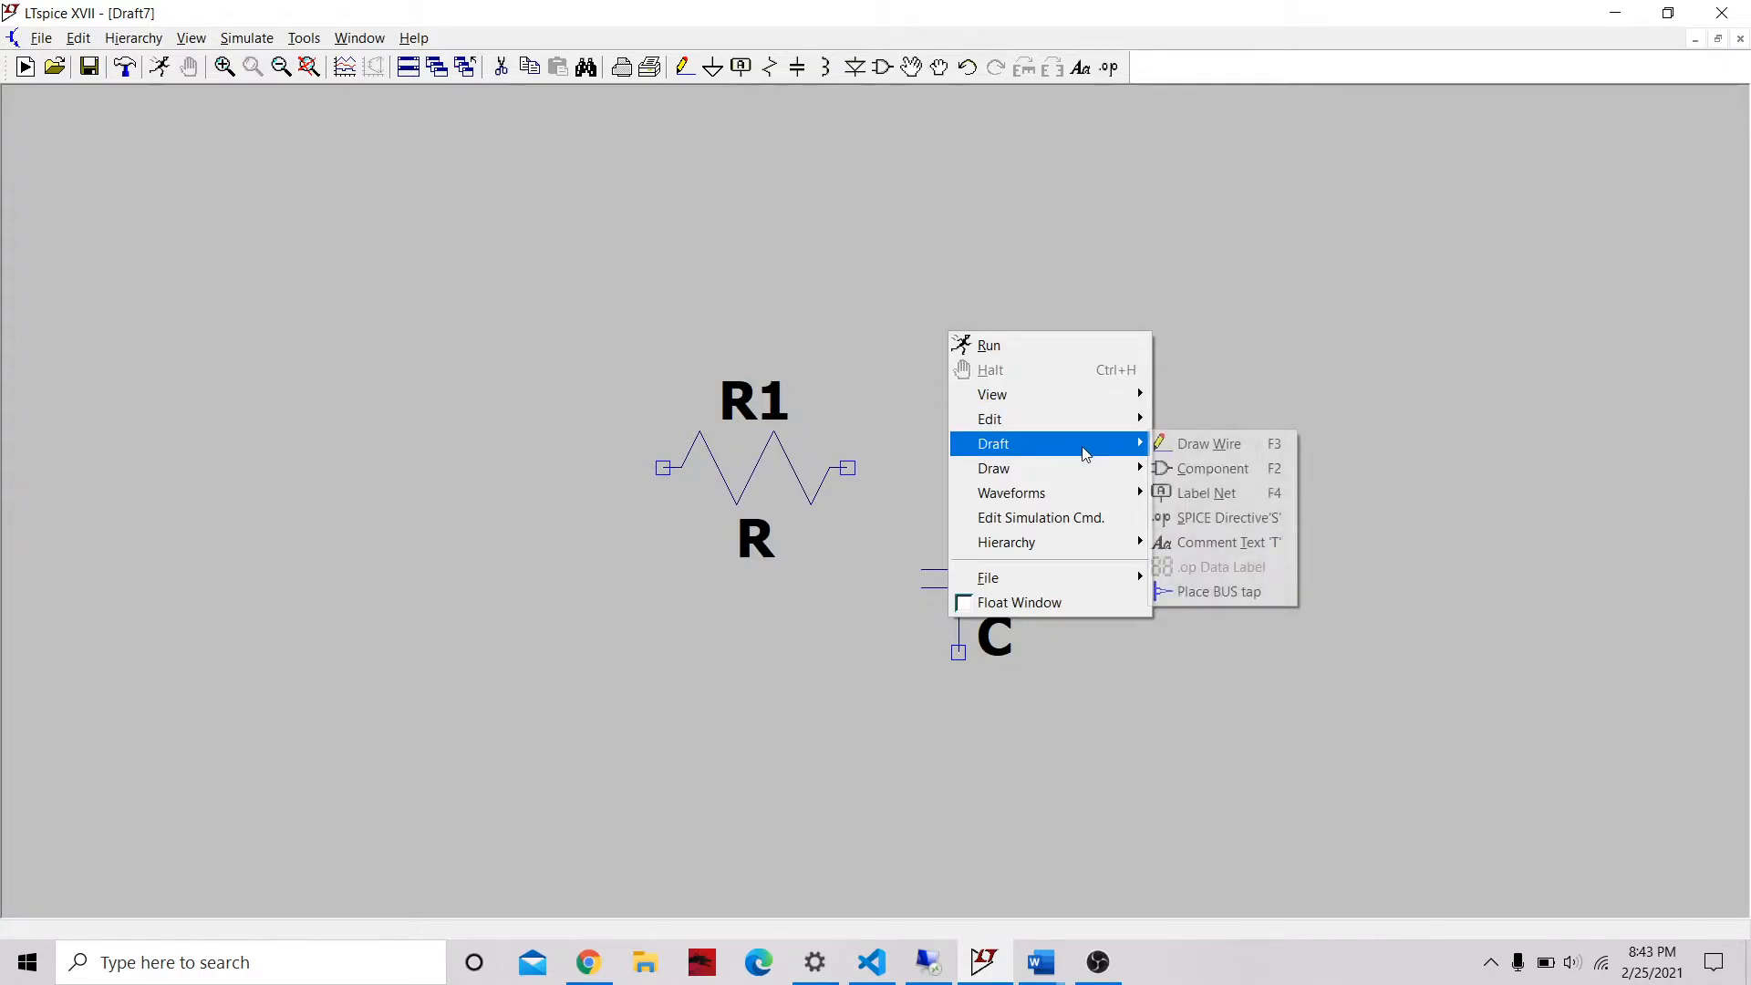
click(1212, 468)
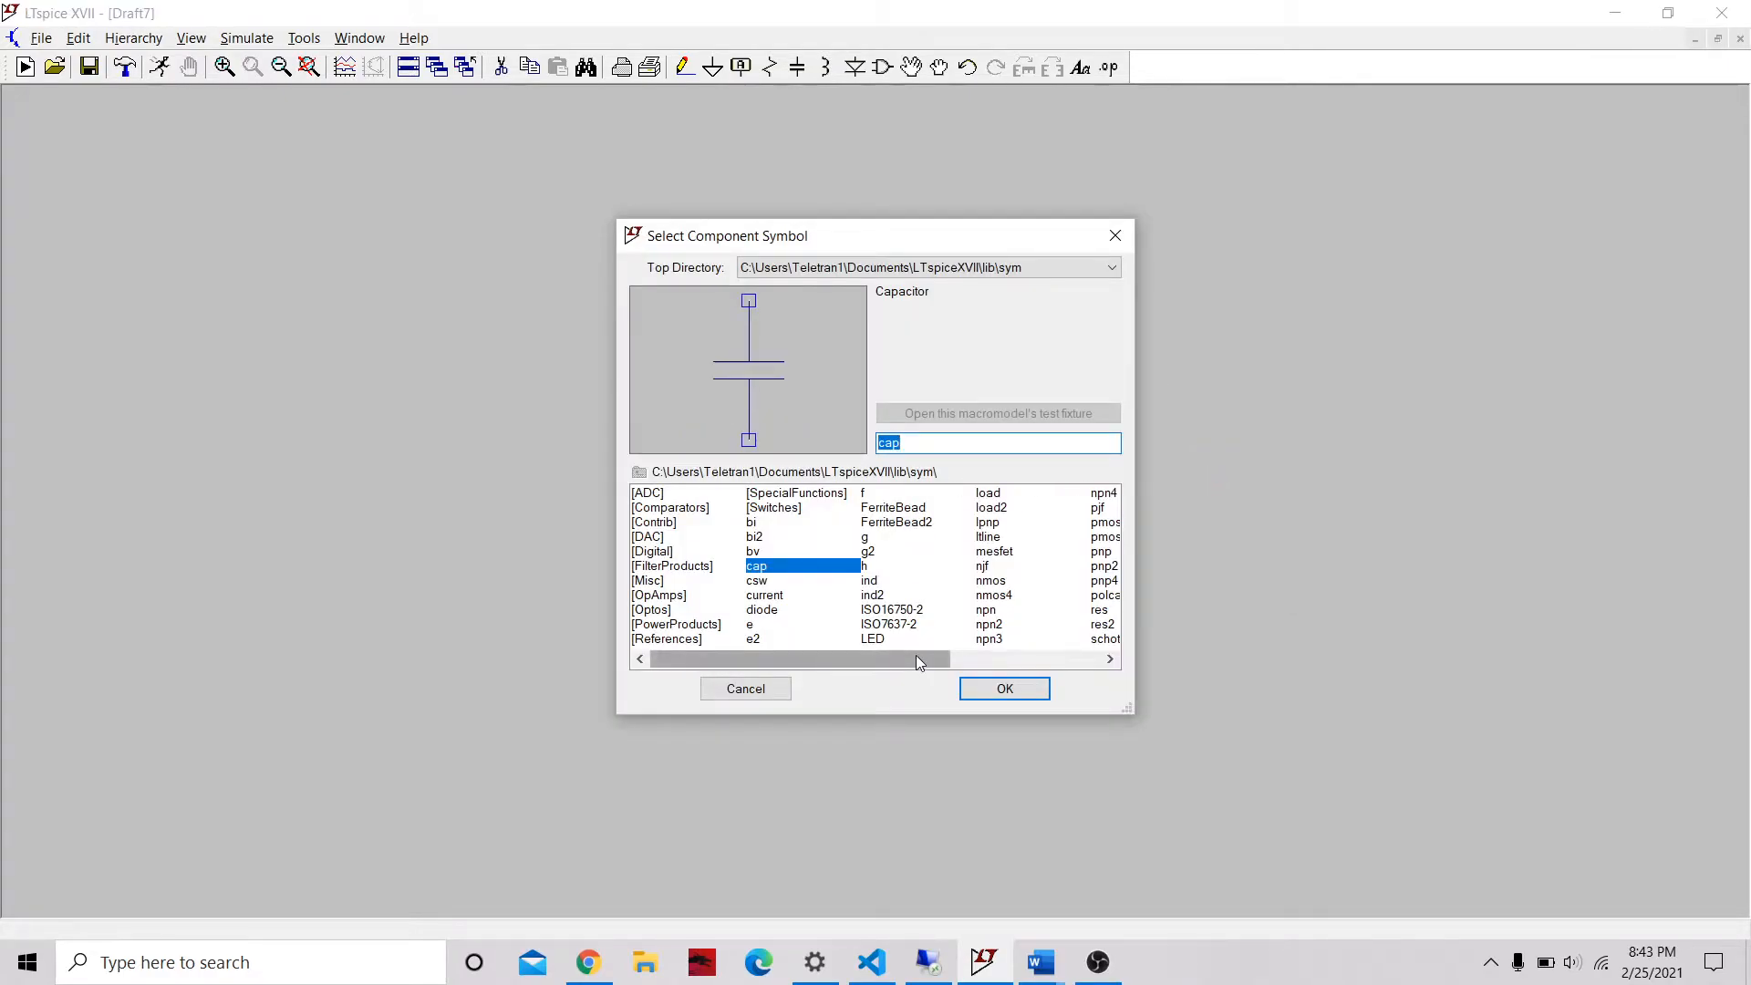
drag(915, 655, 1066, 655)
click(995, 581)
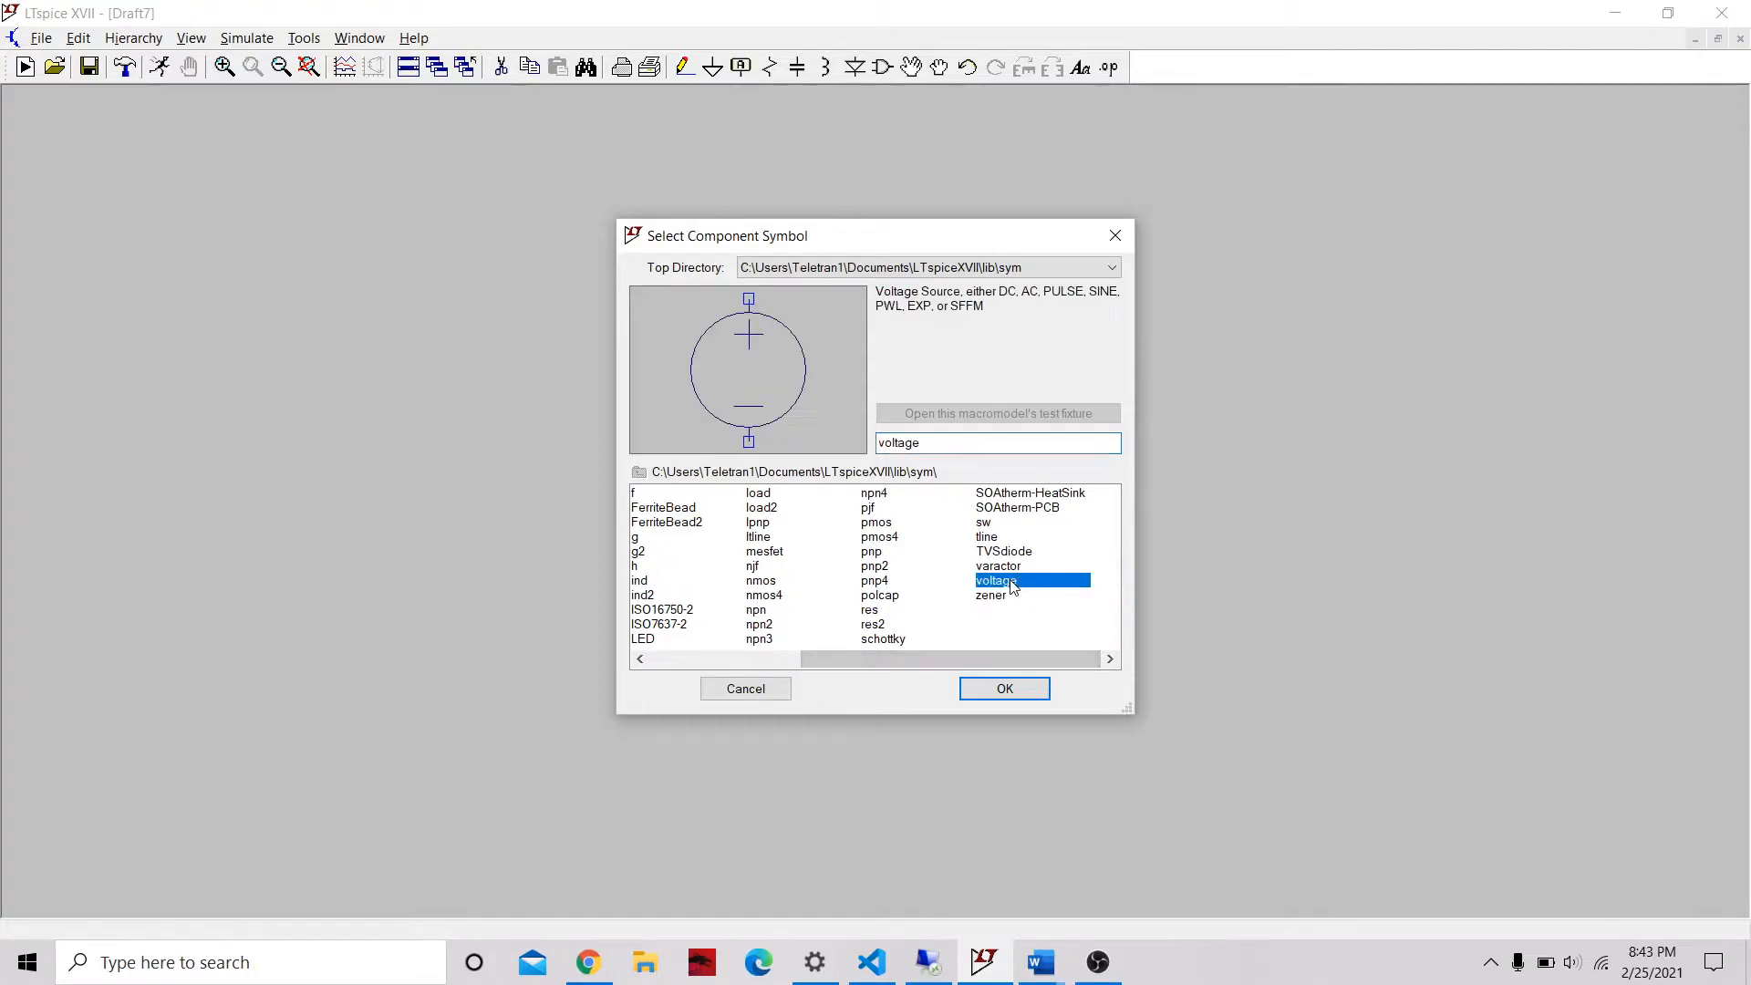
click(1008, 696)
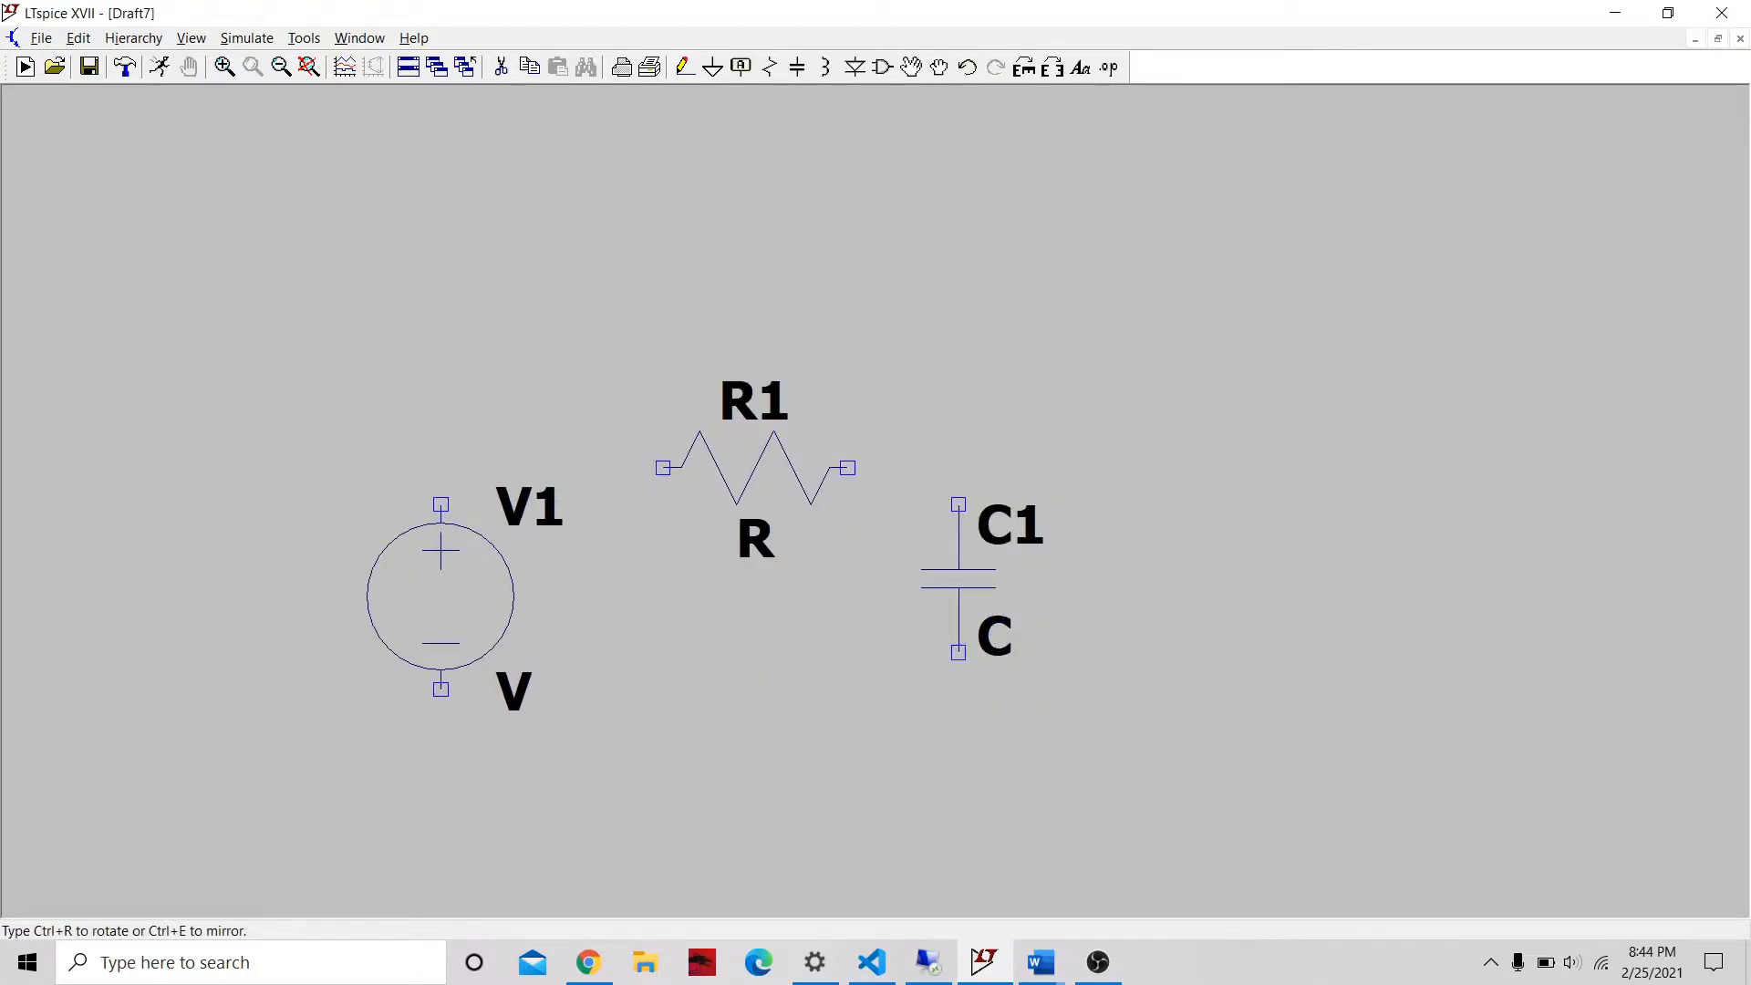
click(447, 558)
key(Escape)
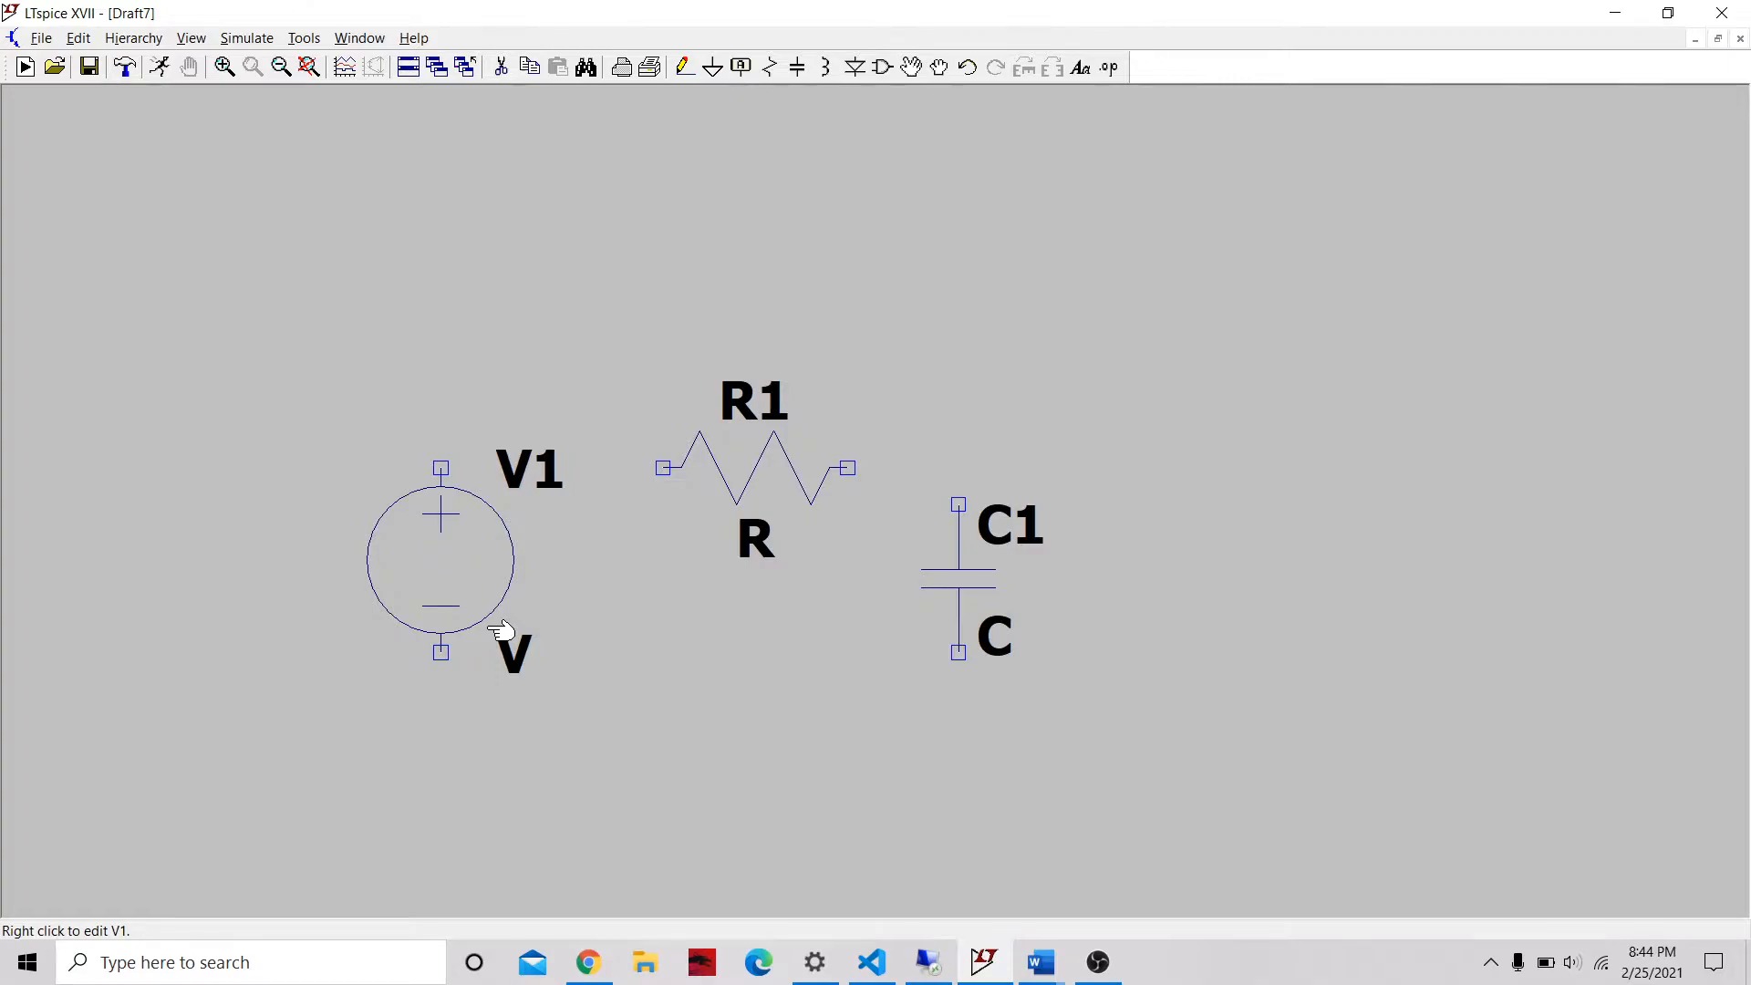
- Switch voltage source V1 to the SINE function with a DC offset of 0 V and an amplitude of 1 V
right_click(491, 554)
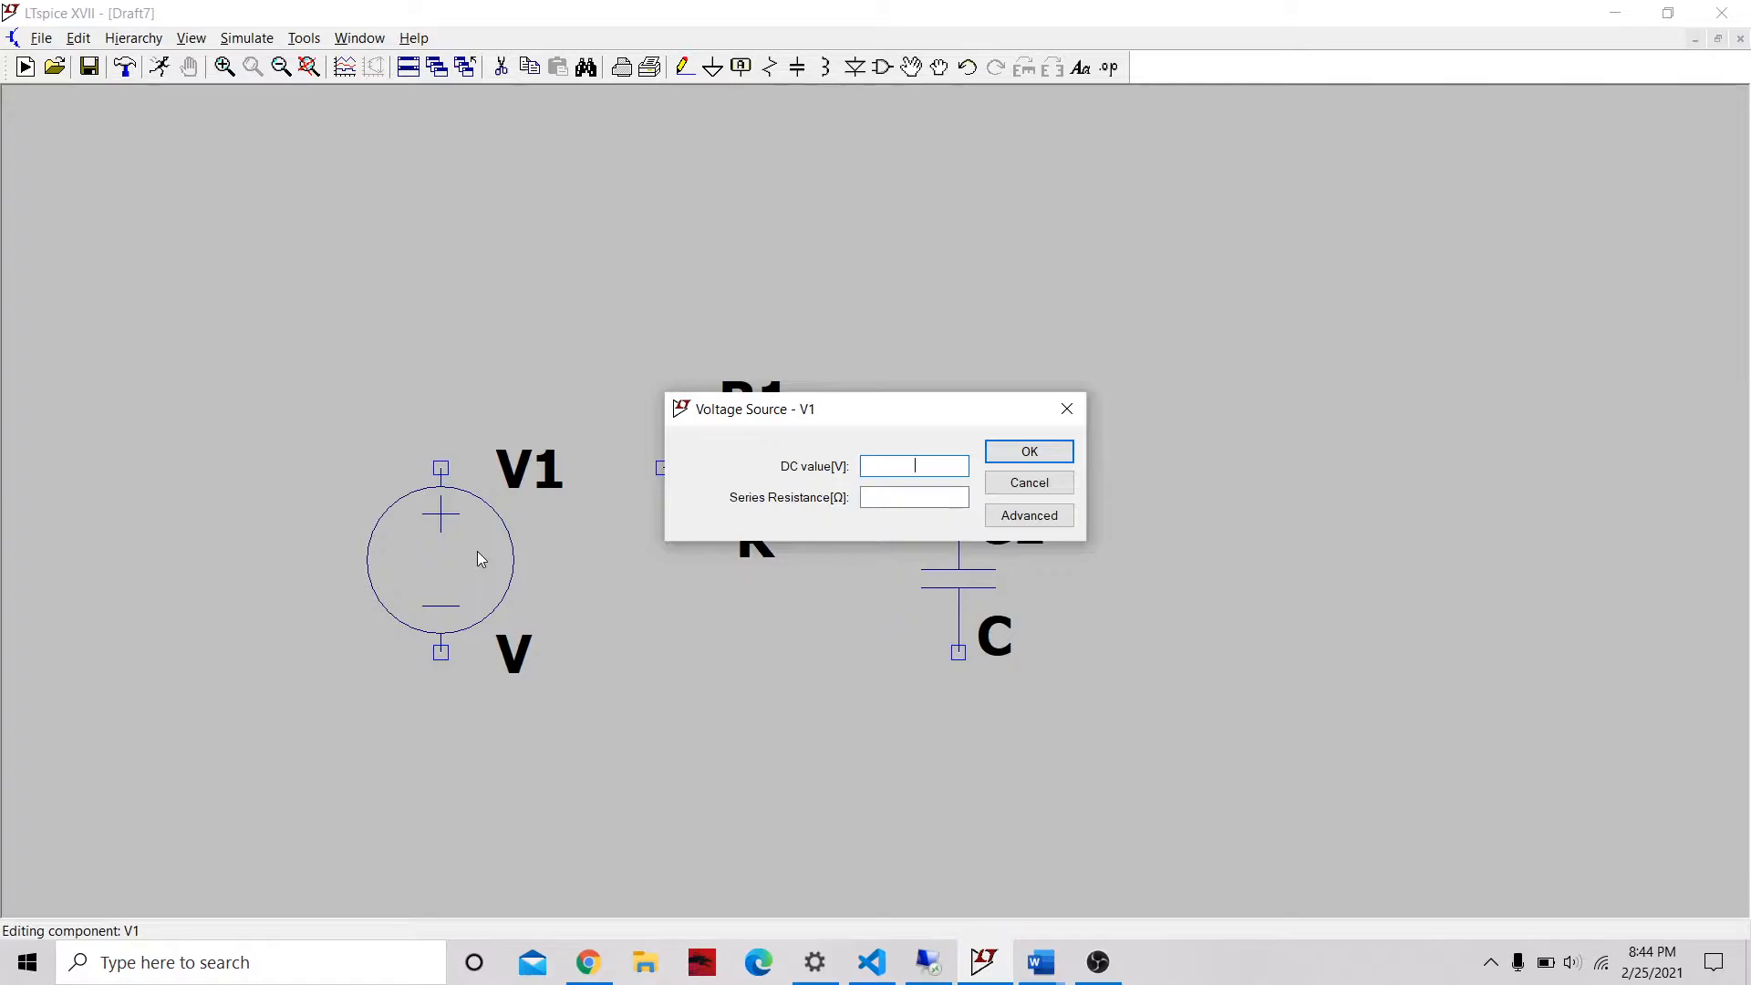
click(1023, 515)
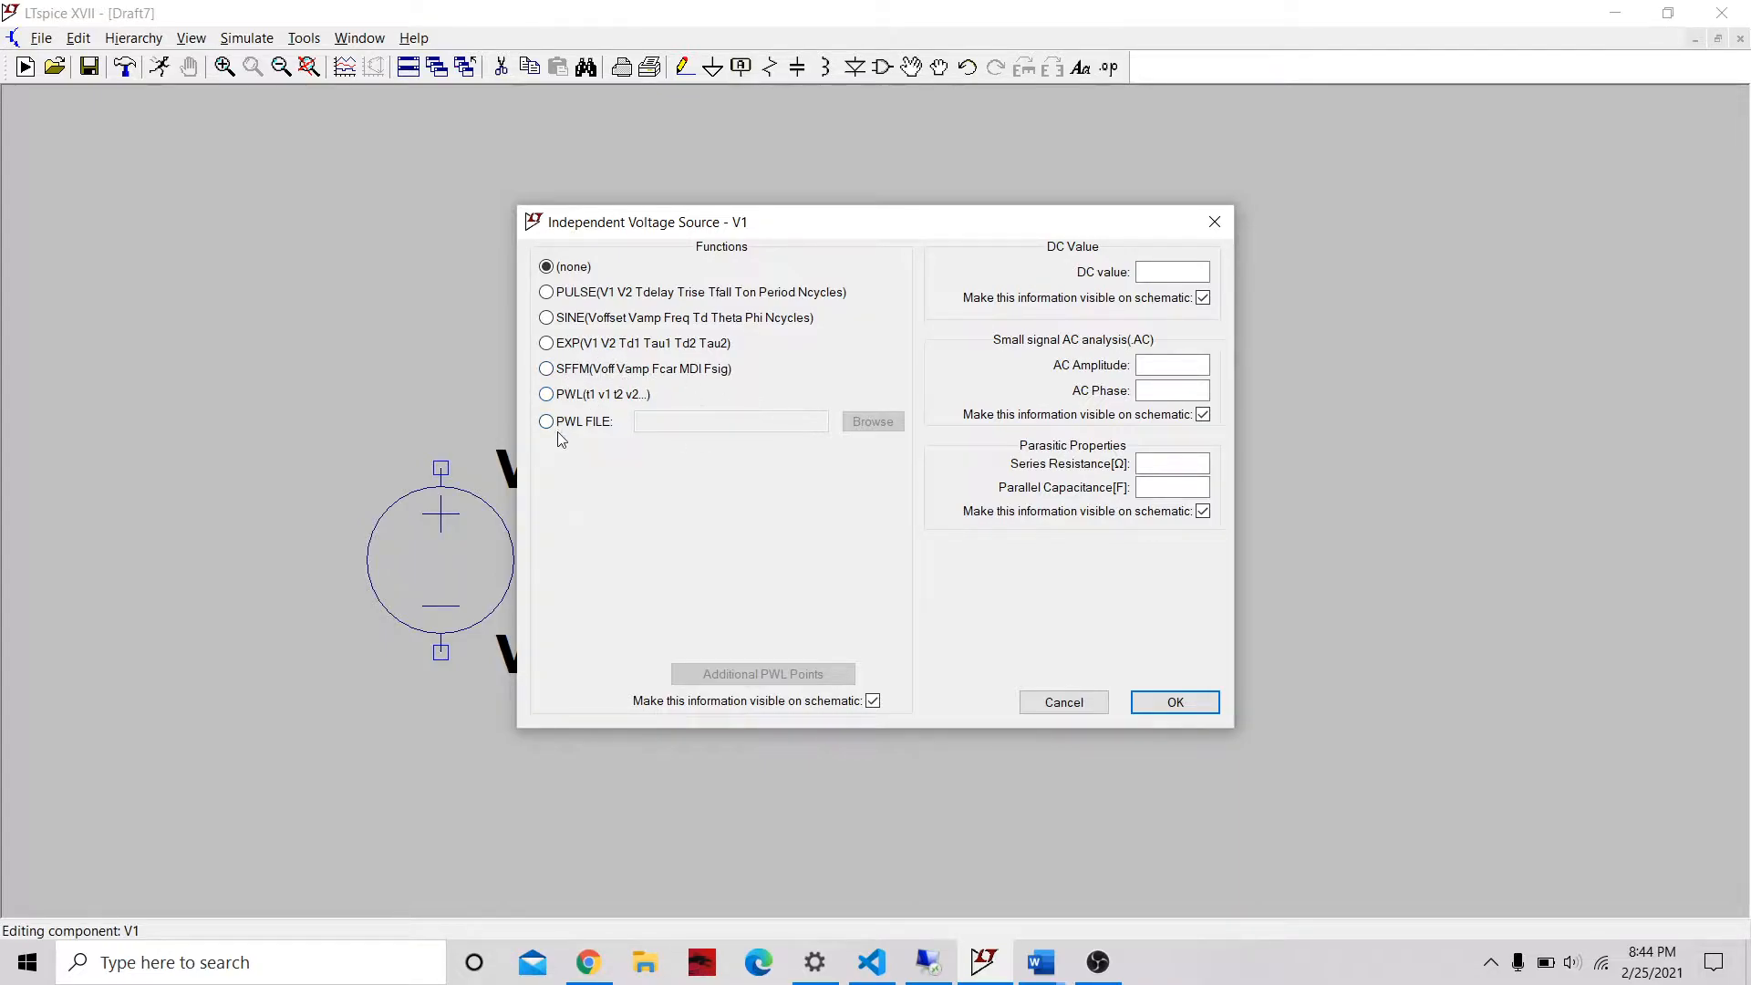
click(594, 318)
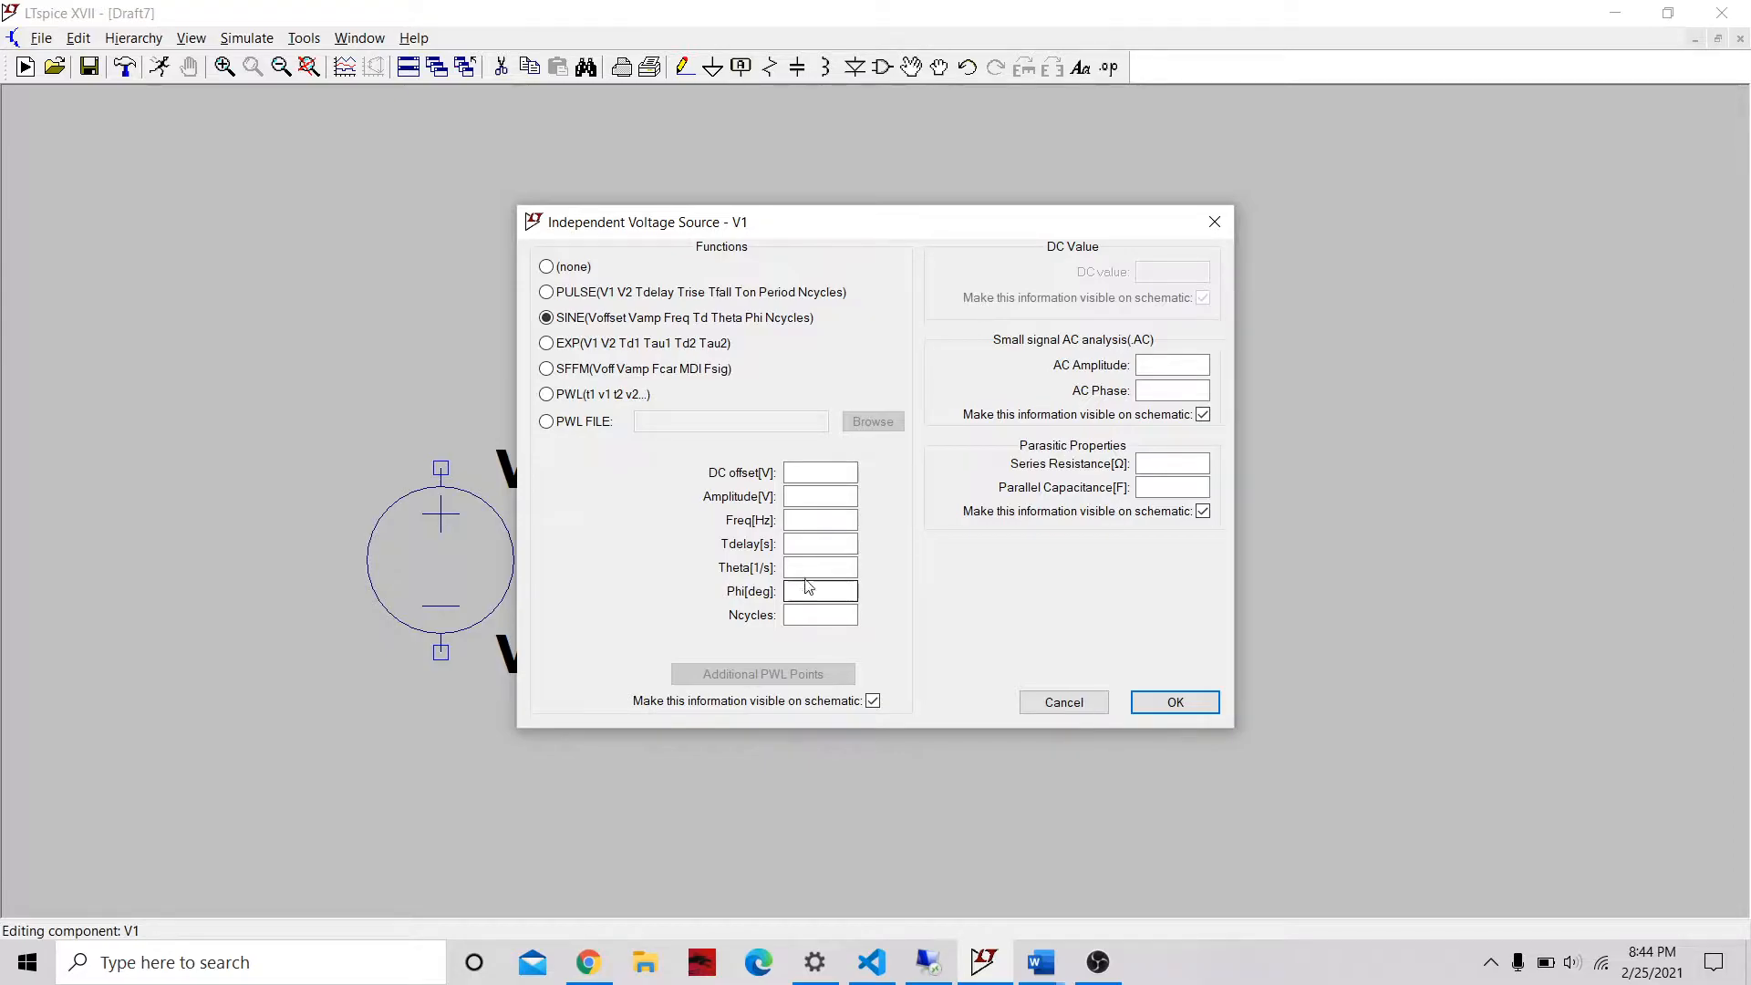
click(839, 472)
text(0)
click(821, 495)
text(1)
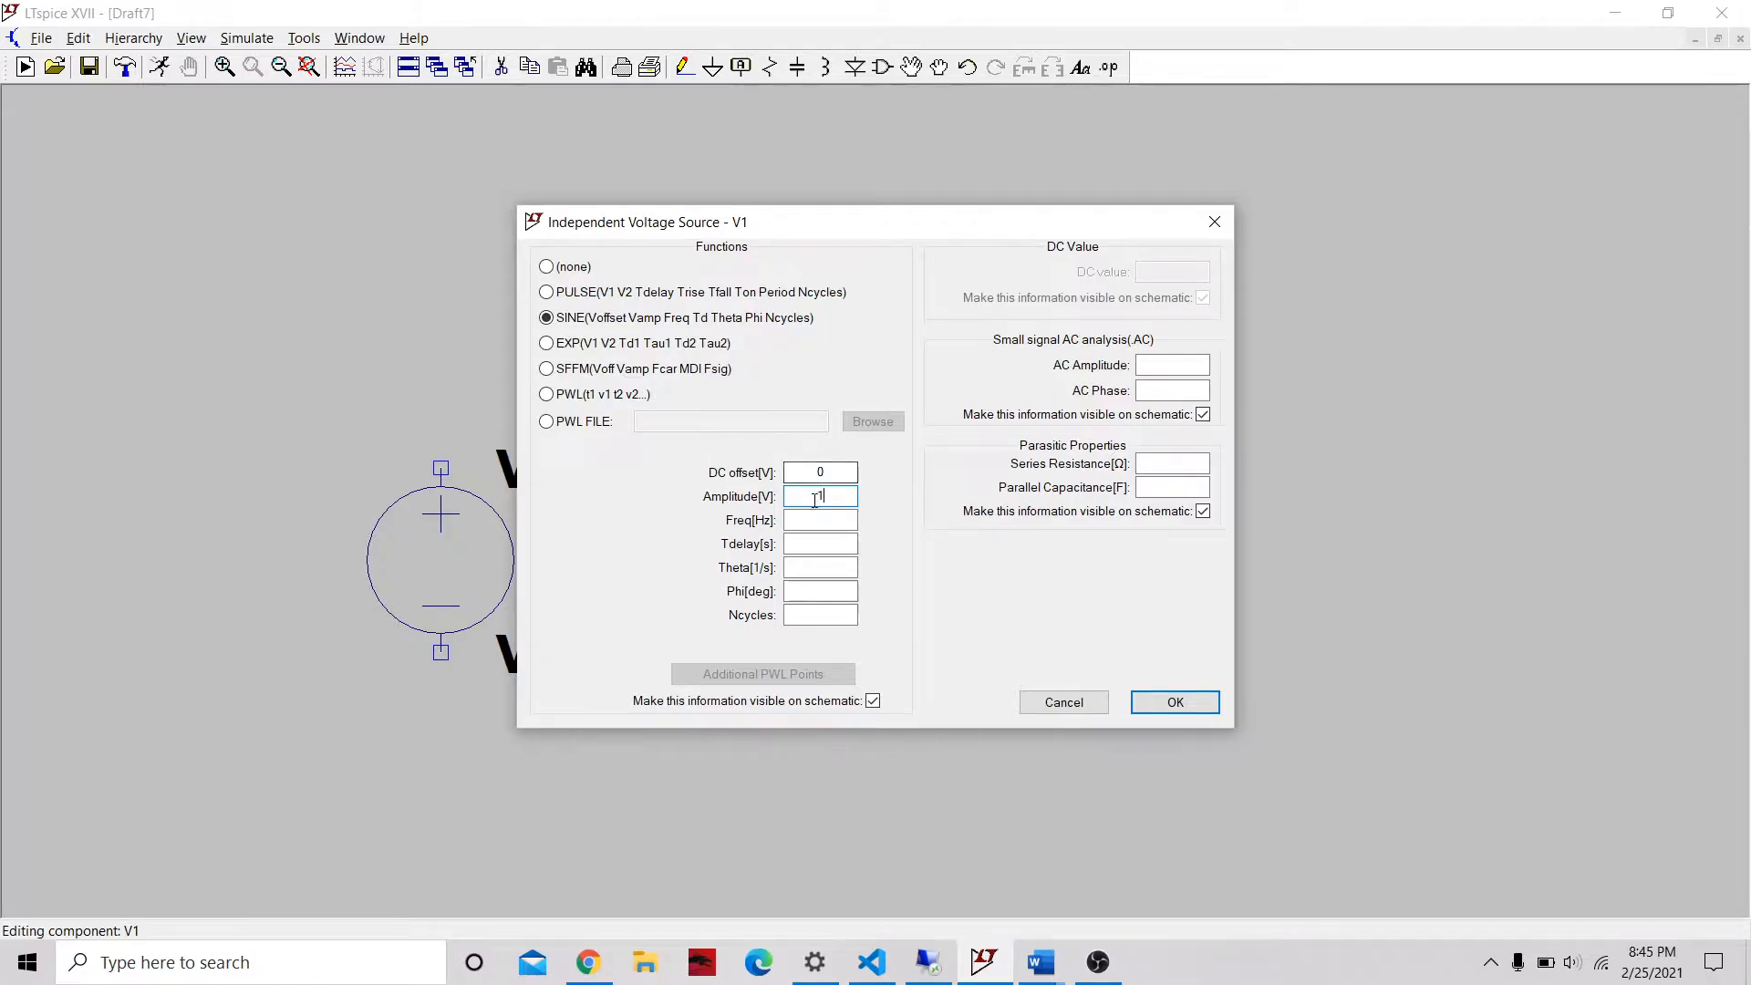
- Set the sine source's frequency to 500 Hz and its time delay to 0 s
click(817, 519)
text(500)
click(840, 546)
text(0)
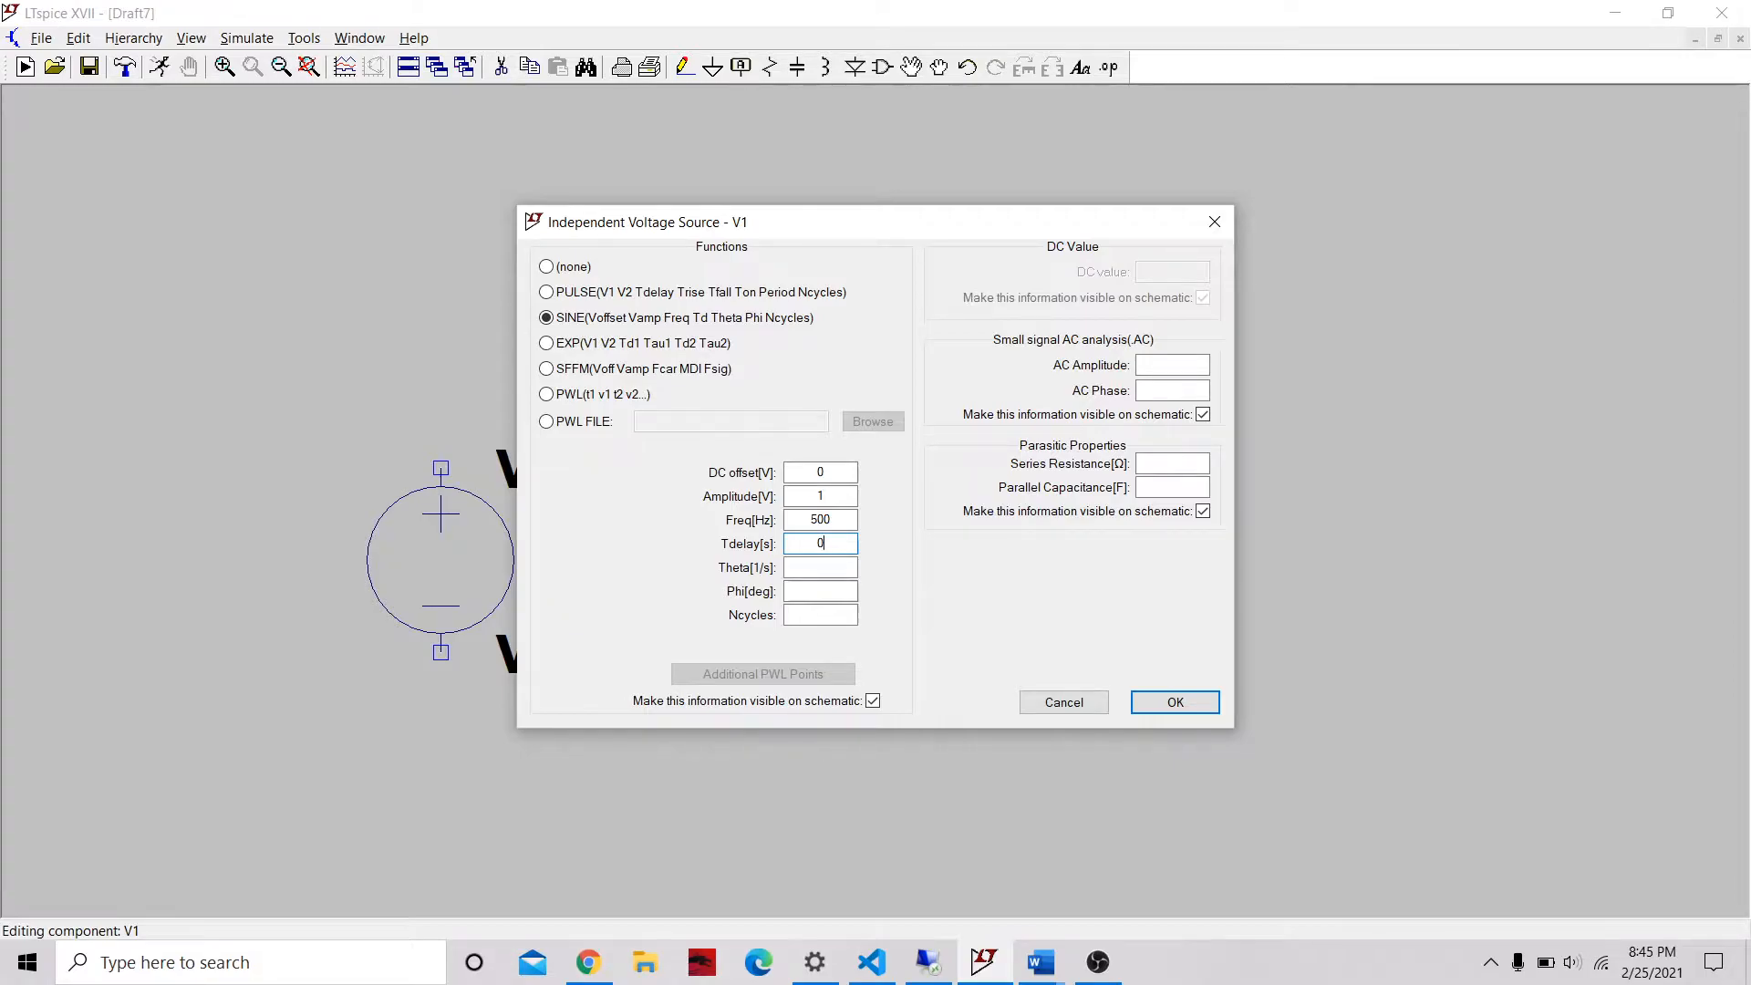
- Set the sine source's Theta to 0 and Phi to 90 degrees, and apply the source settings
key(Tab)
text(090)
key(BackSpace)
key(BackSpace)
key(Tab)
text(0)
key(BackSpace)
text(90)
click(1176, 703)
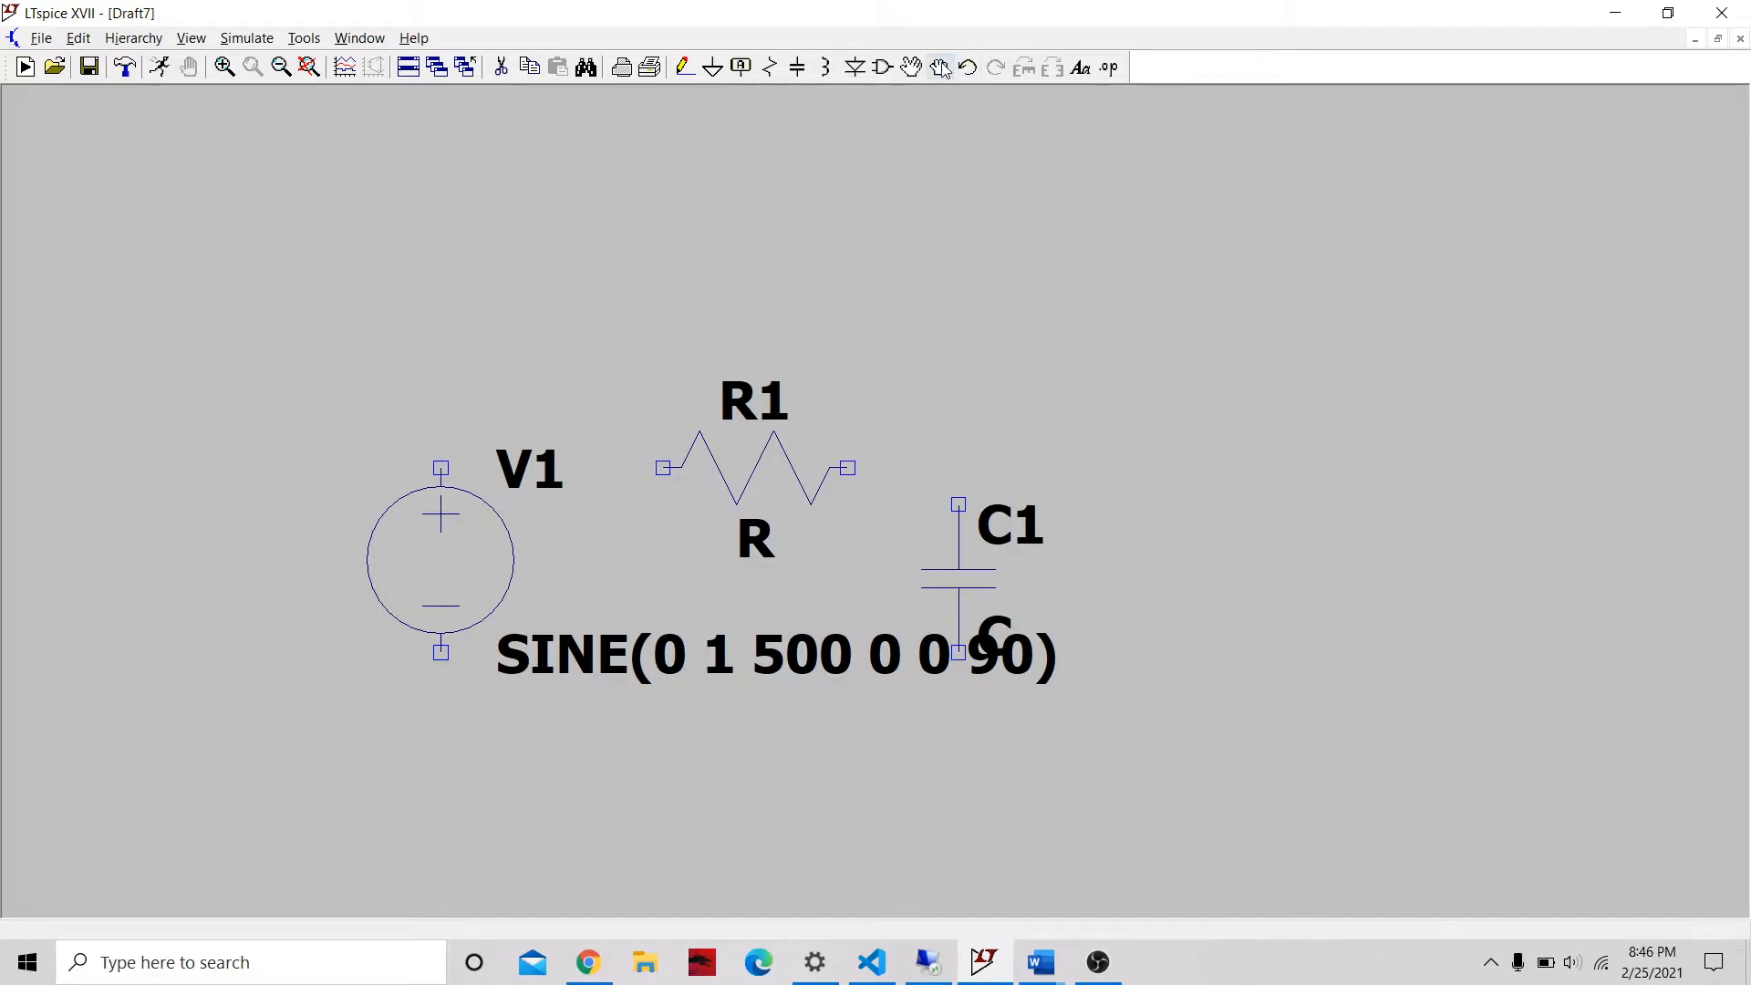
- Move voltage source V1 farther left of resistor R1, keeping its top terminal level with its original height
right_click(592, 341)
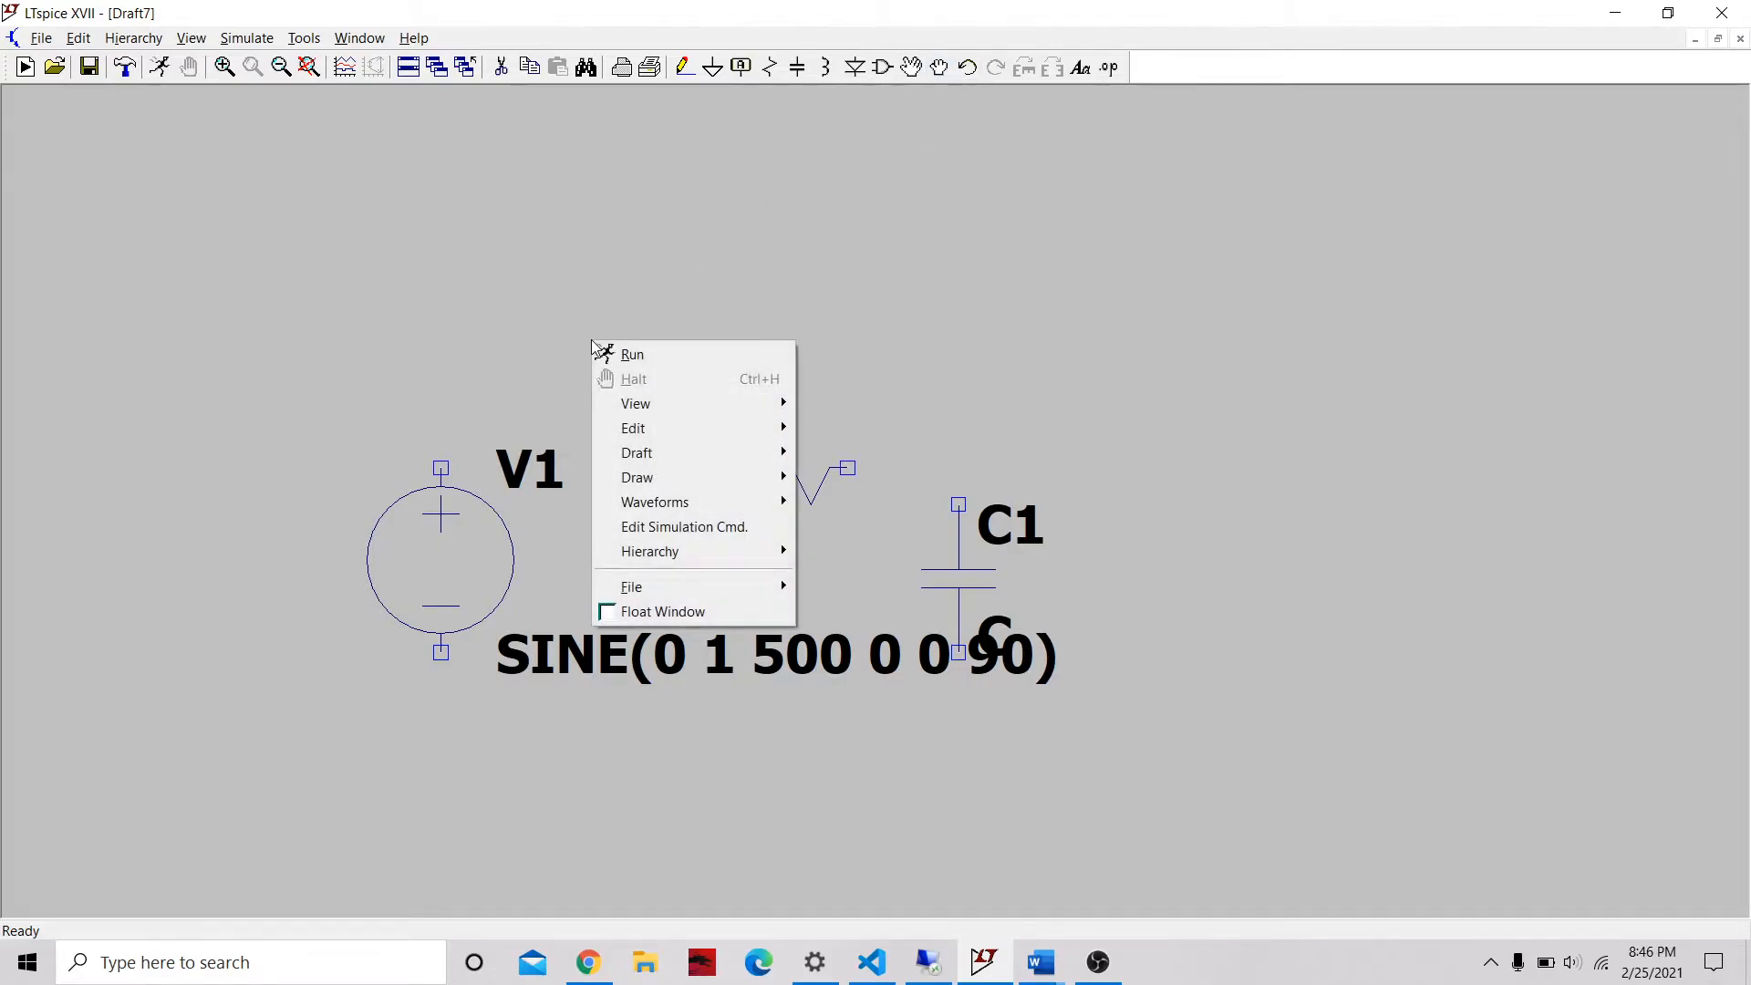
mouse_move(633, 436)
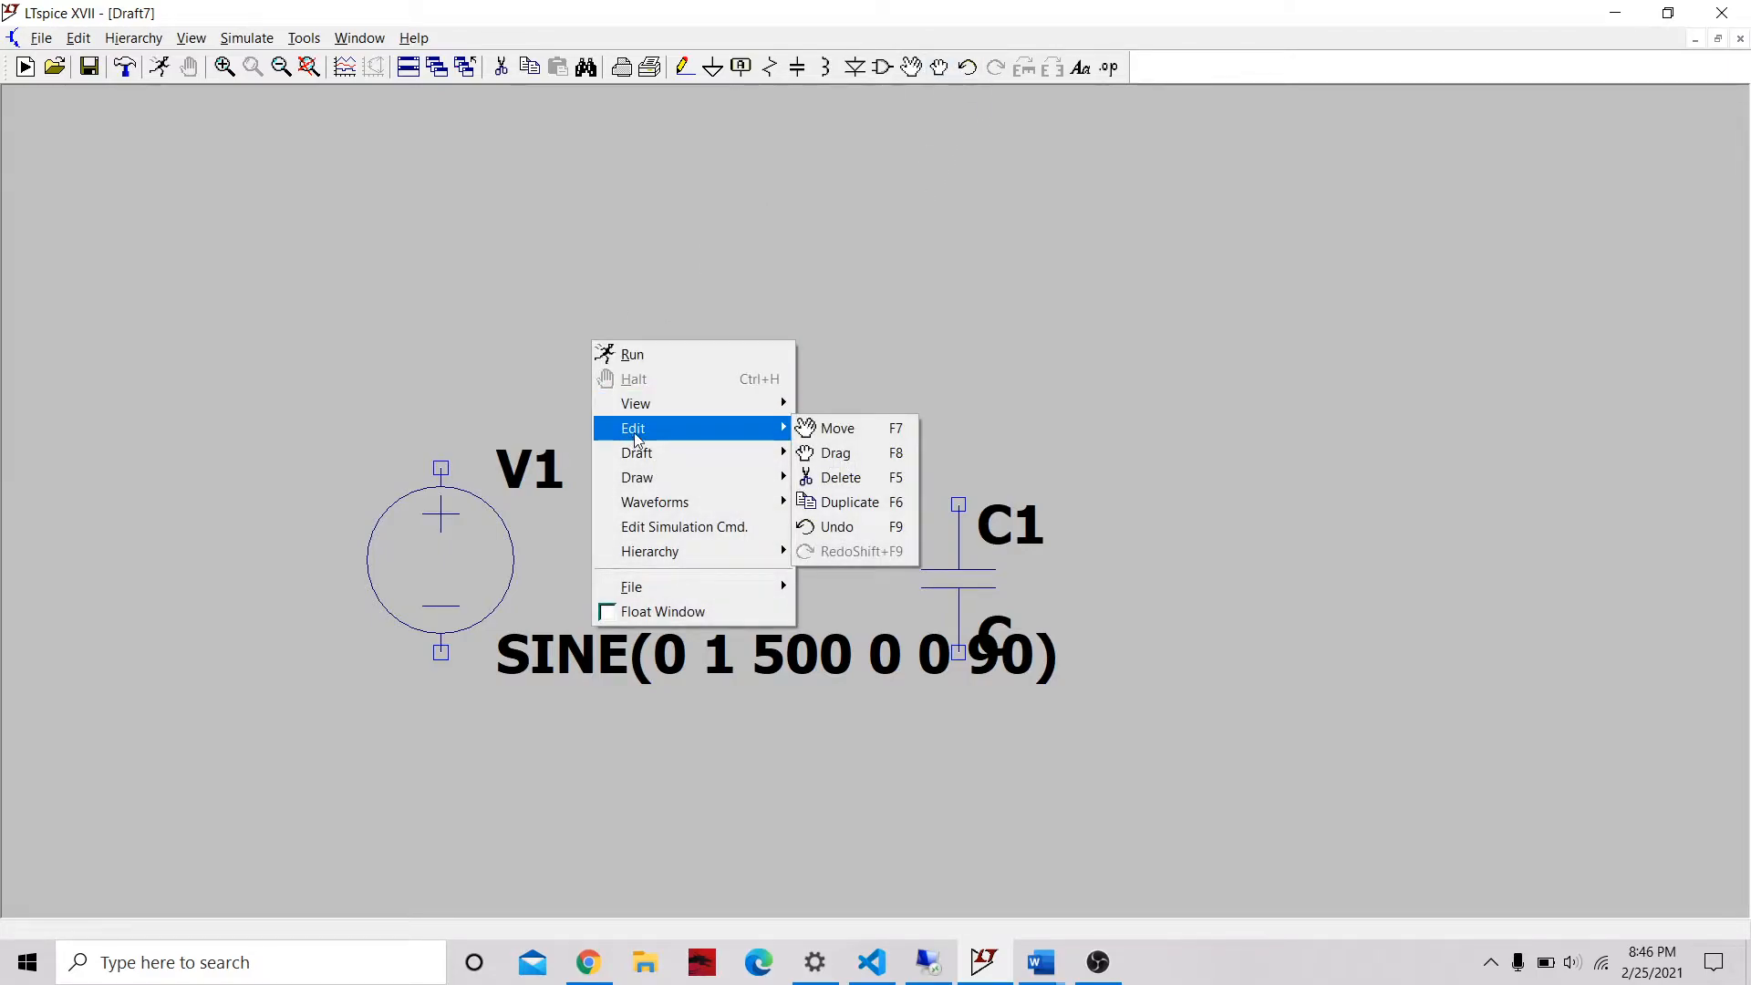
click(857, 455)
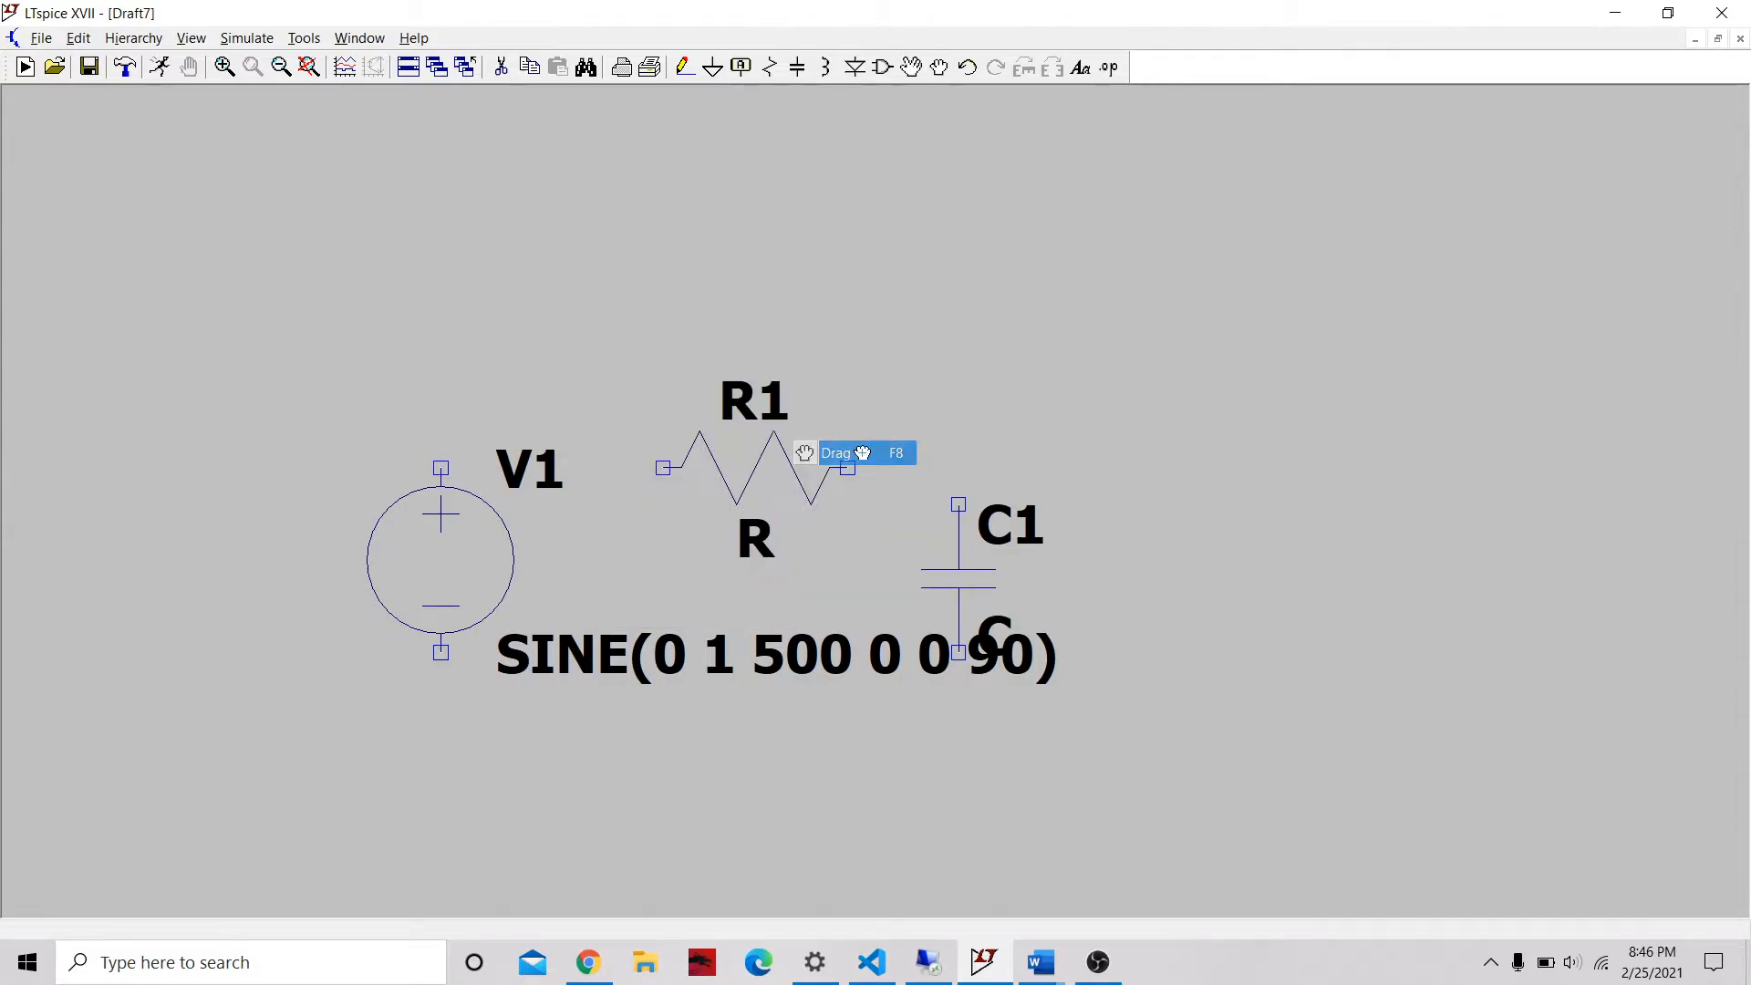
click(379, 607)
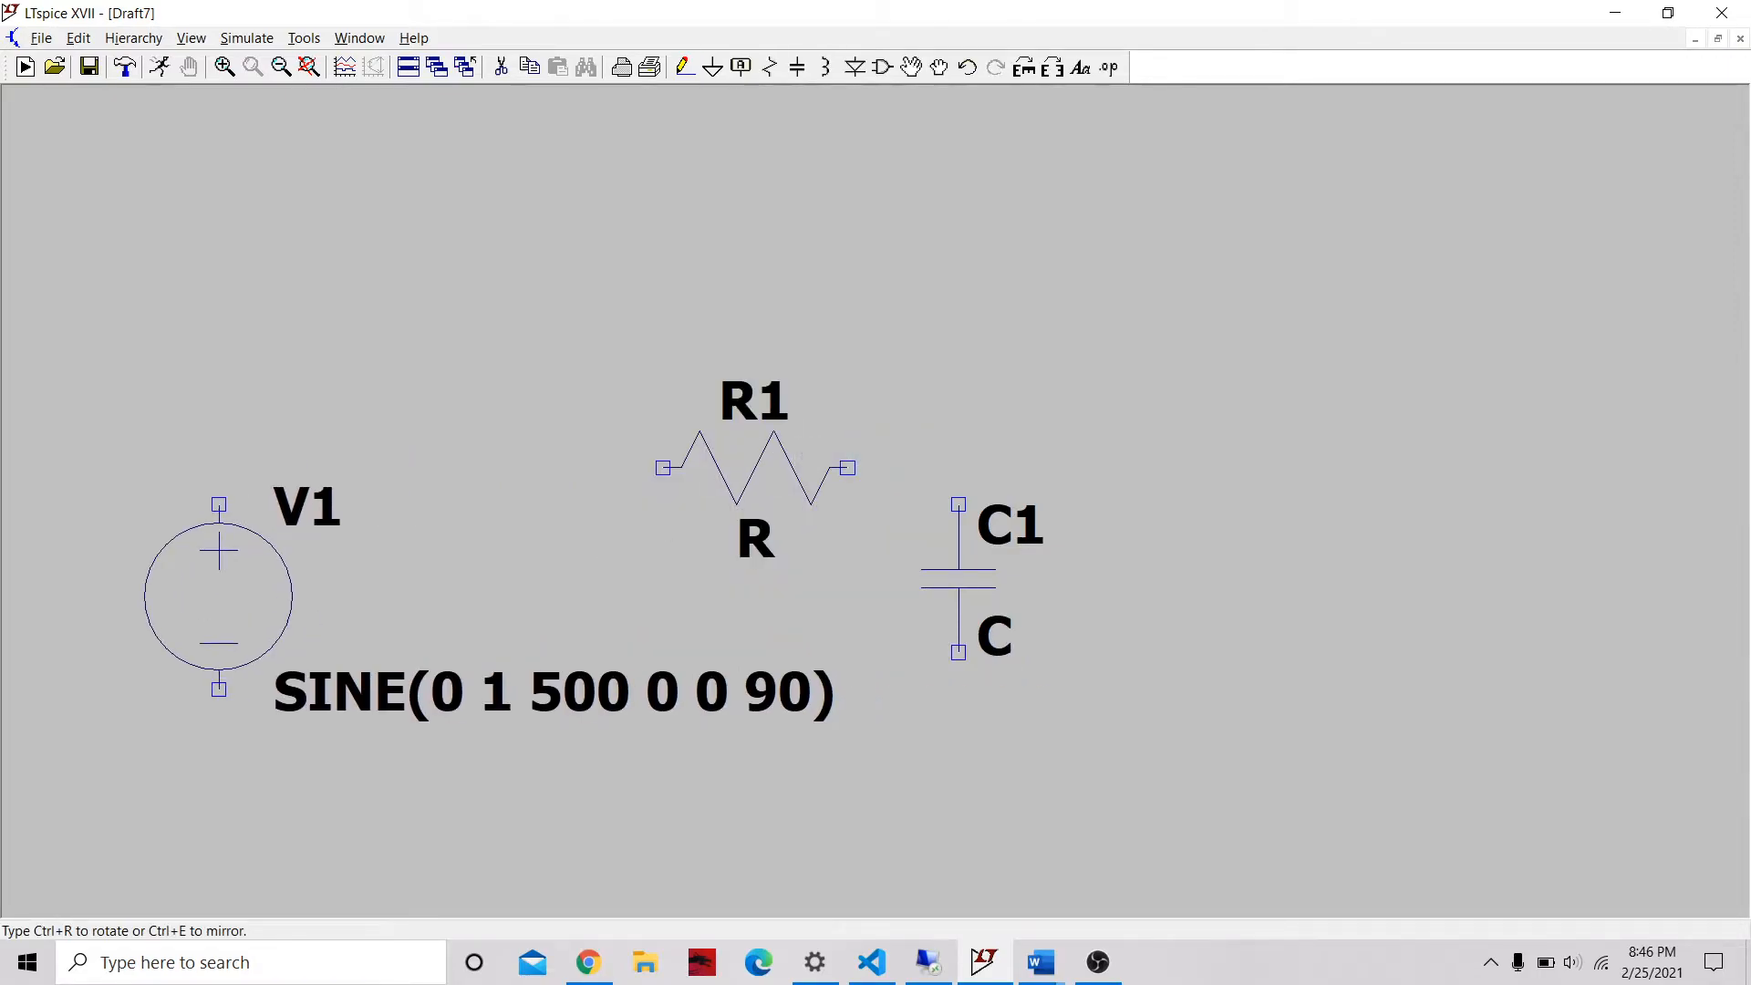
click(256, 565)
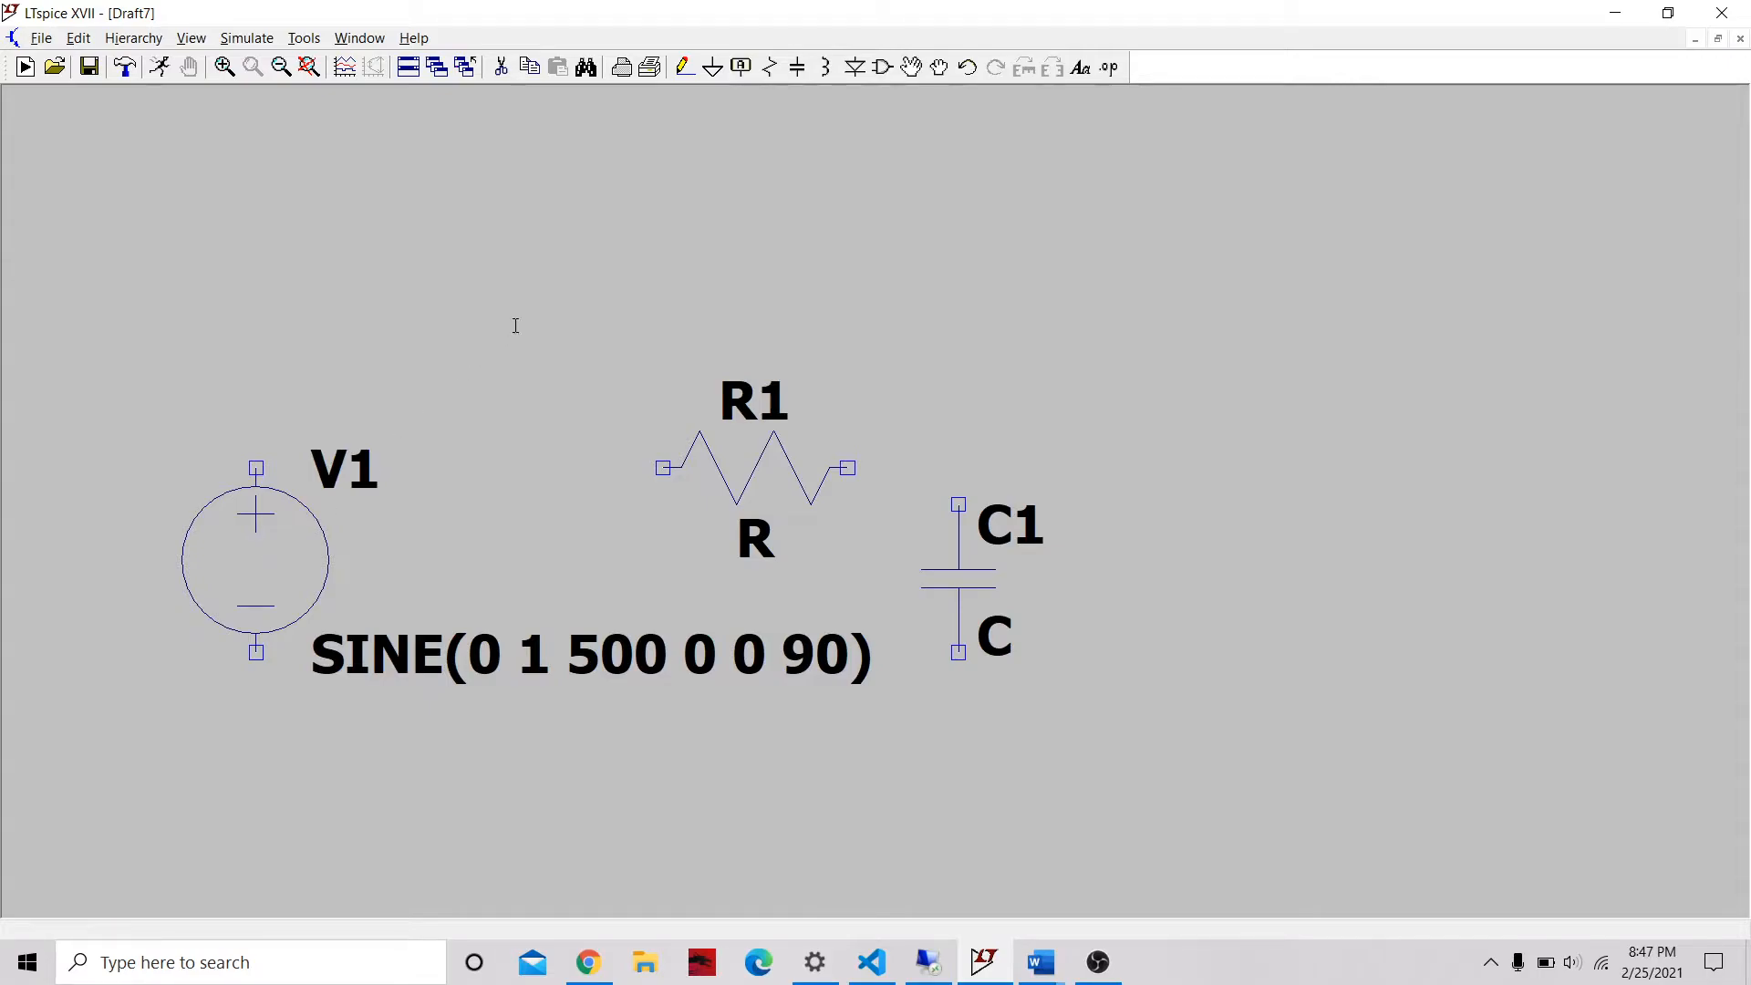
- Move resistor R1 up above the top of V1 and shift capacitor C1 farther to the right
click(939, 67)
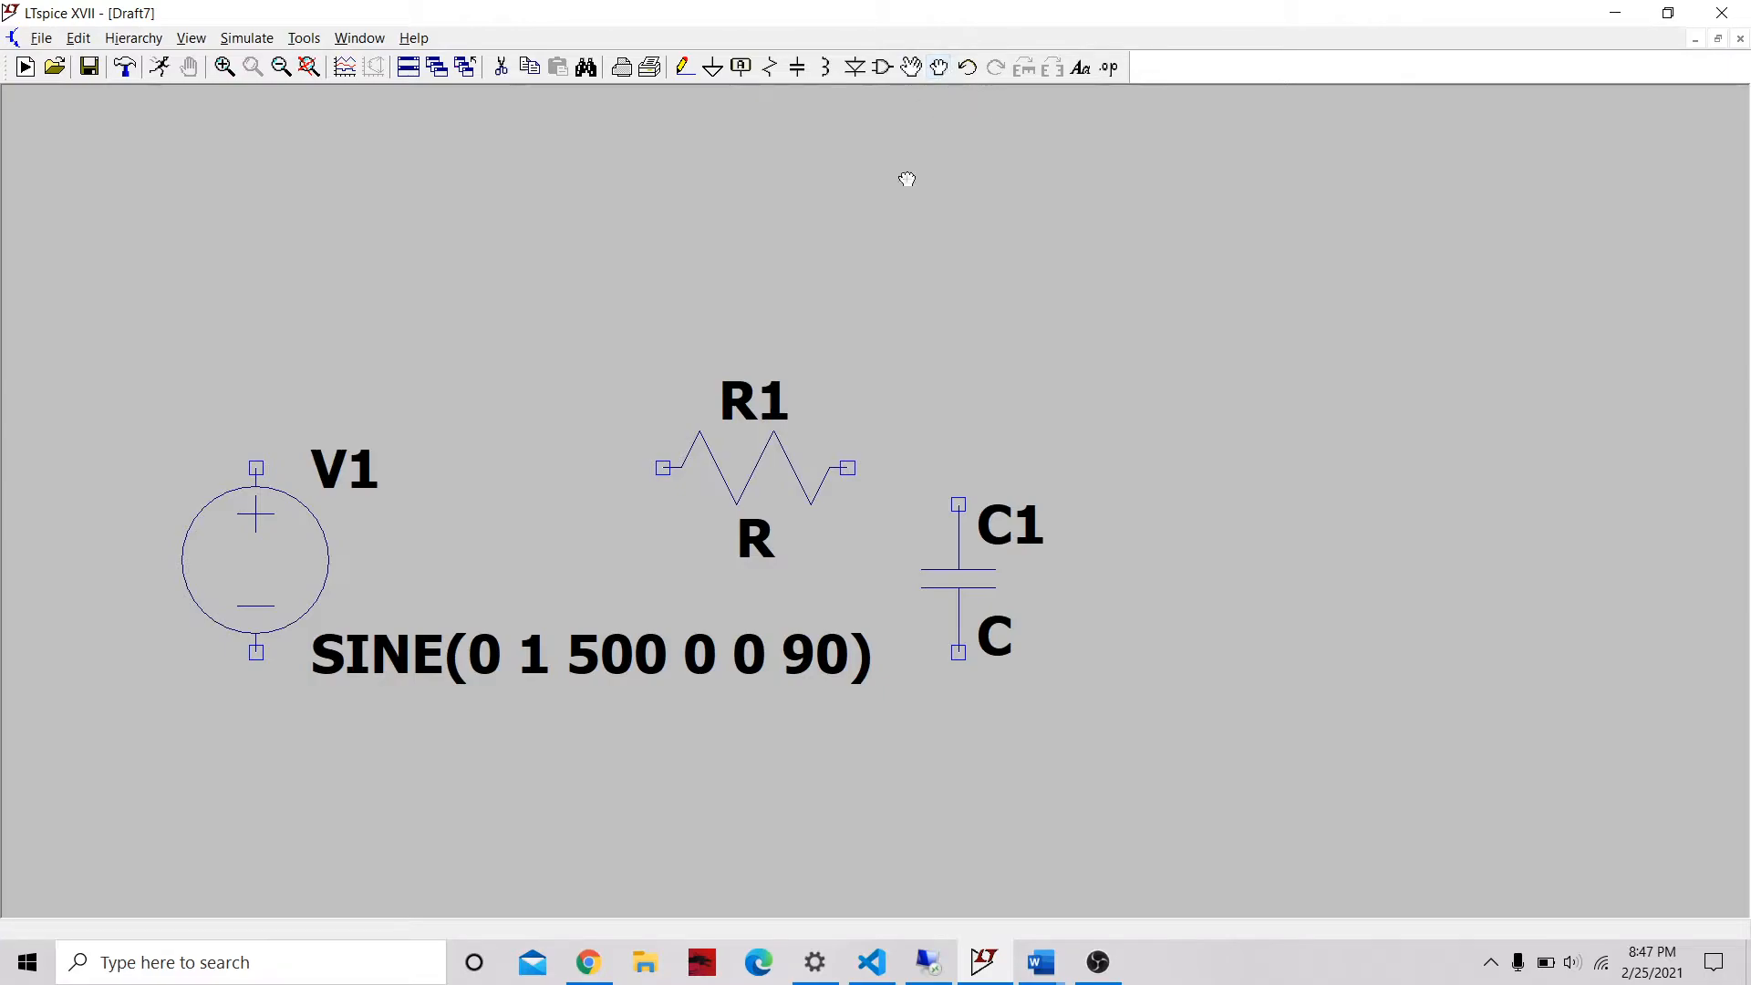
click(757, 446)
click(768, 344)
click(958, 579)
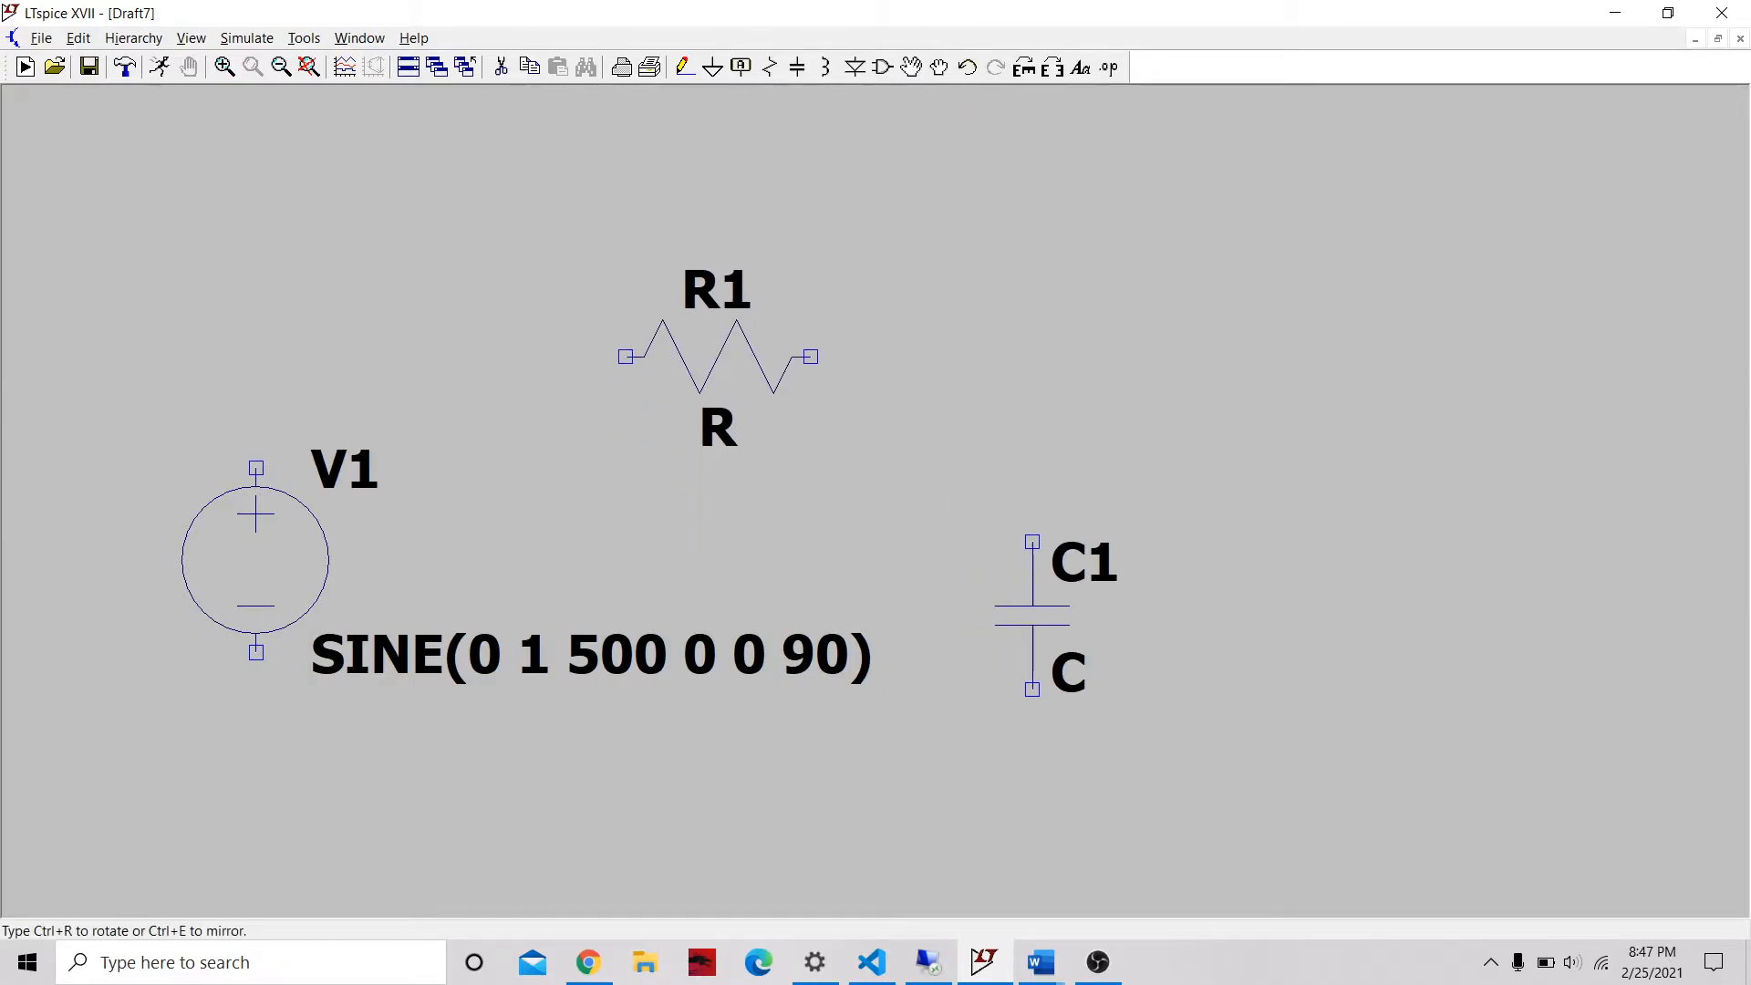
click(1069, 579)
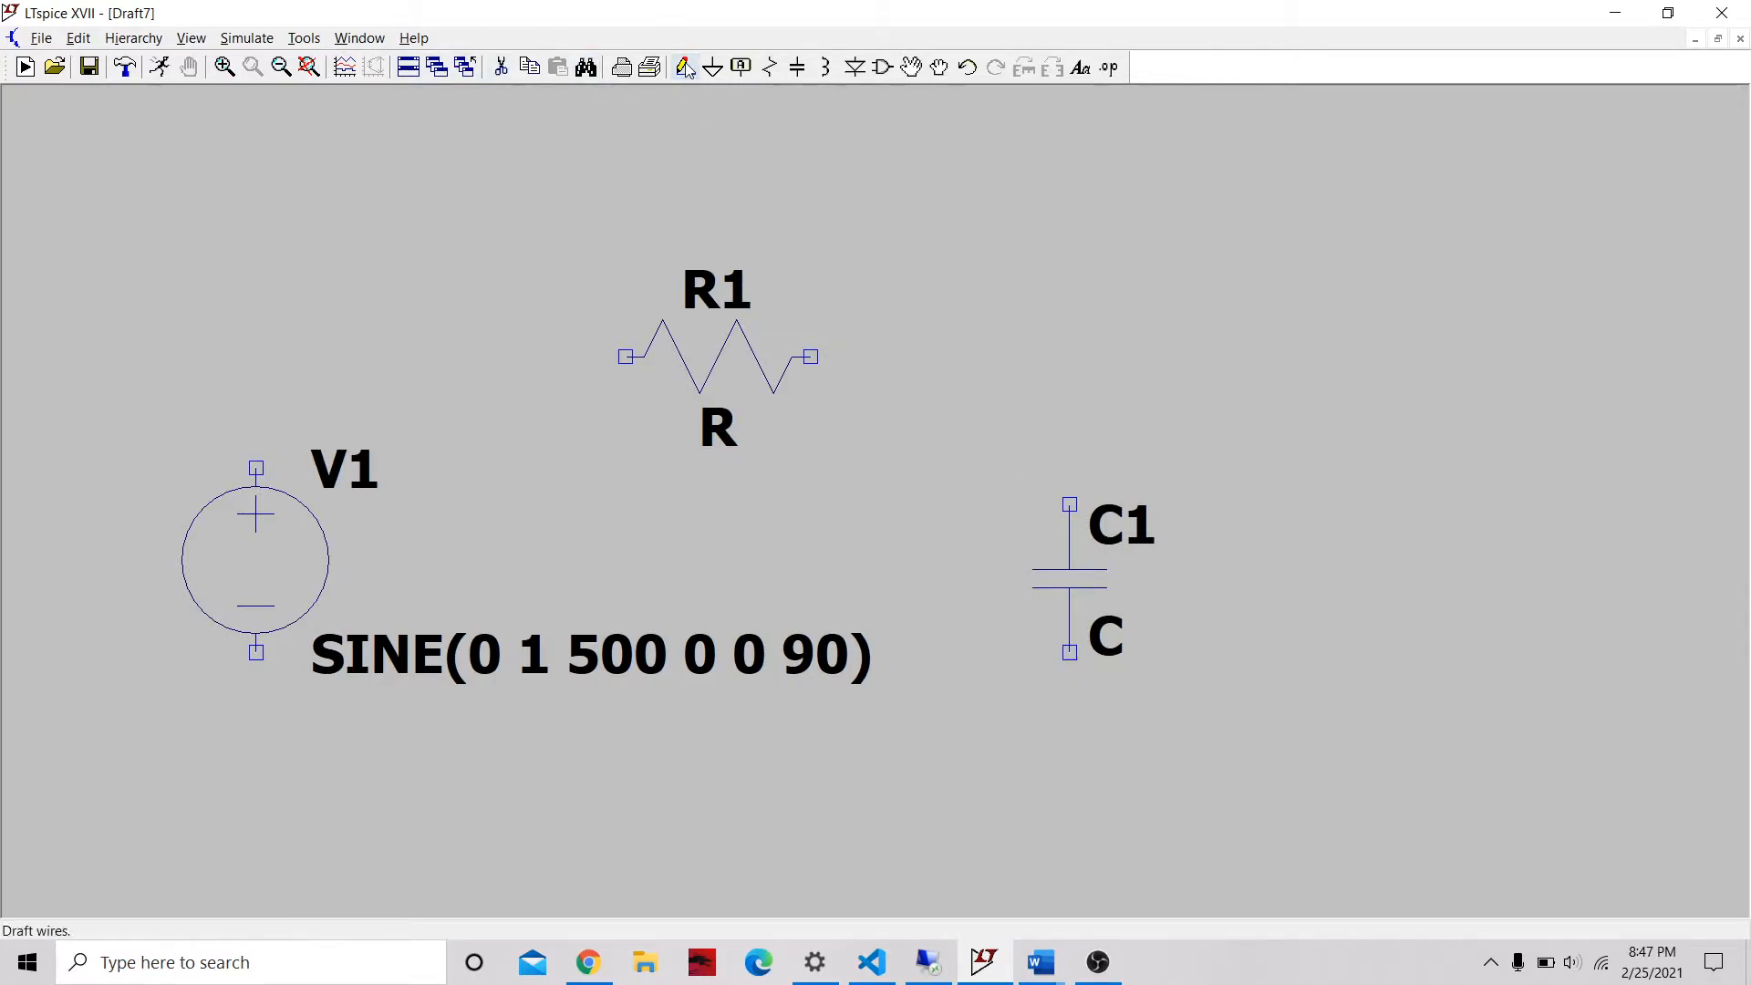
- Wire V1's positive terminal to R1's left end, and R1's right end to C1's top terminal
right_click(505, 376)
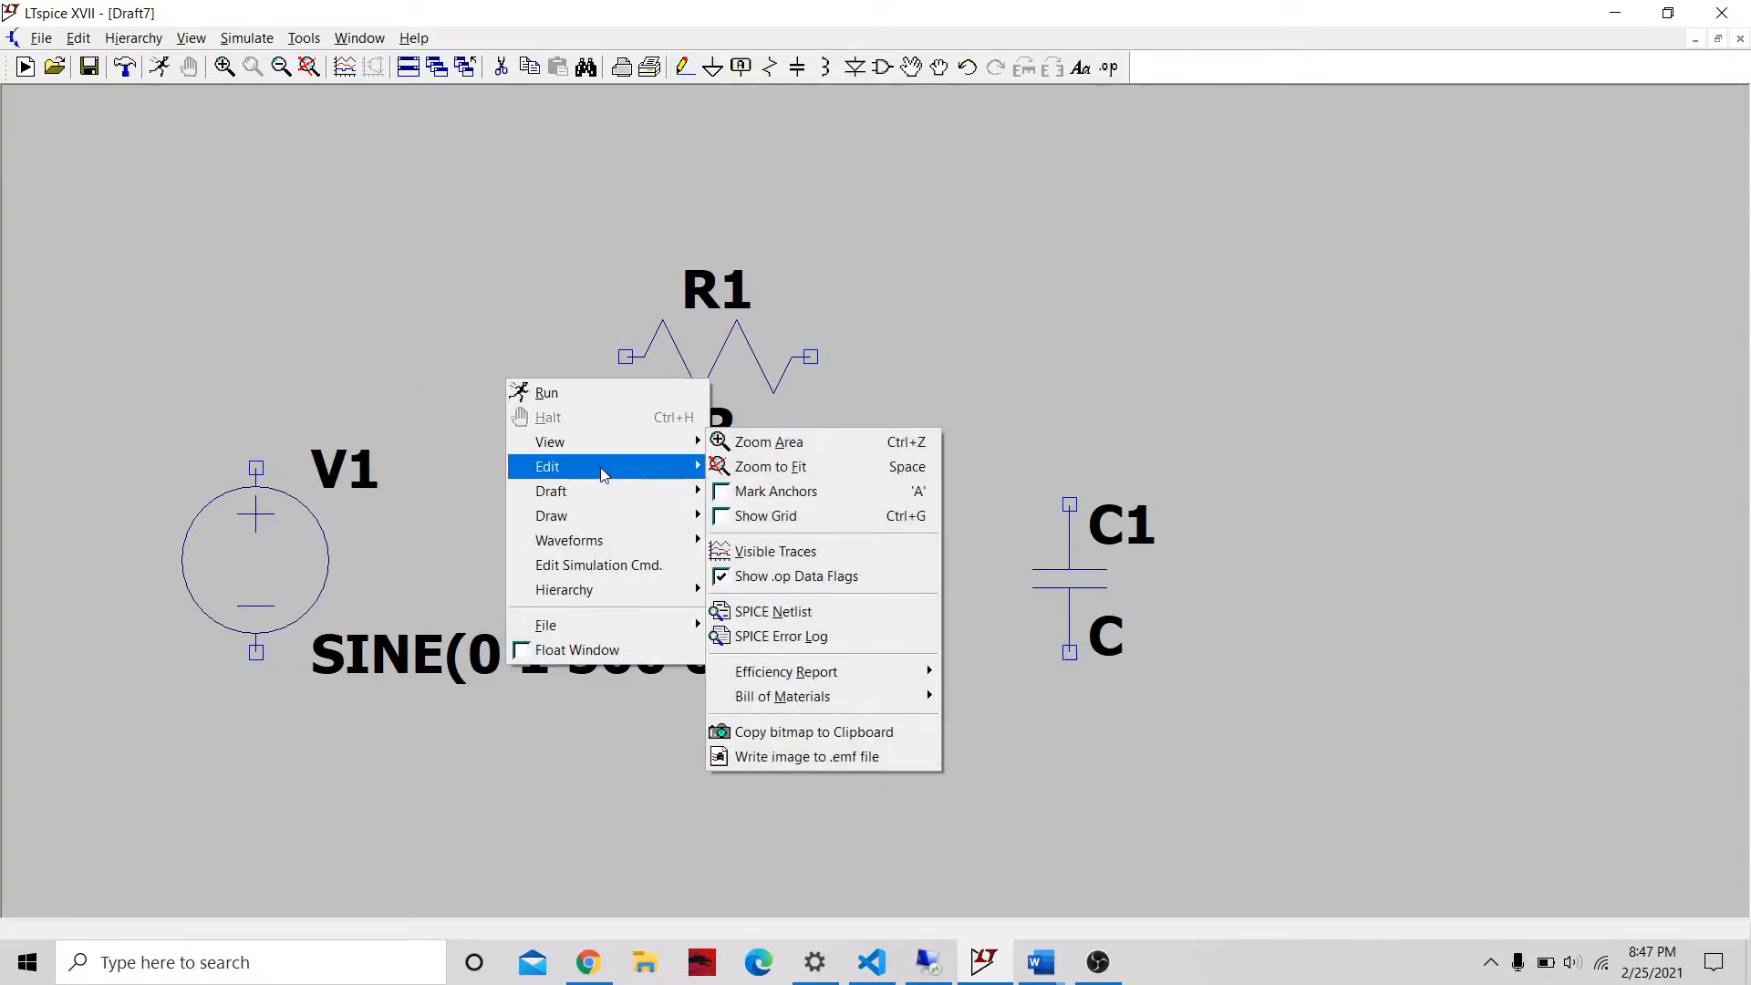
mouse_move(608, 492)
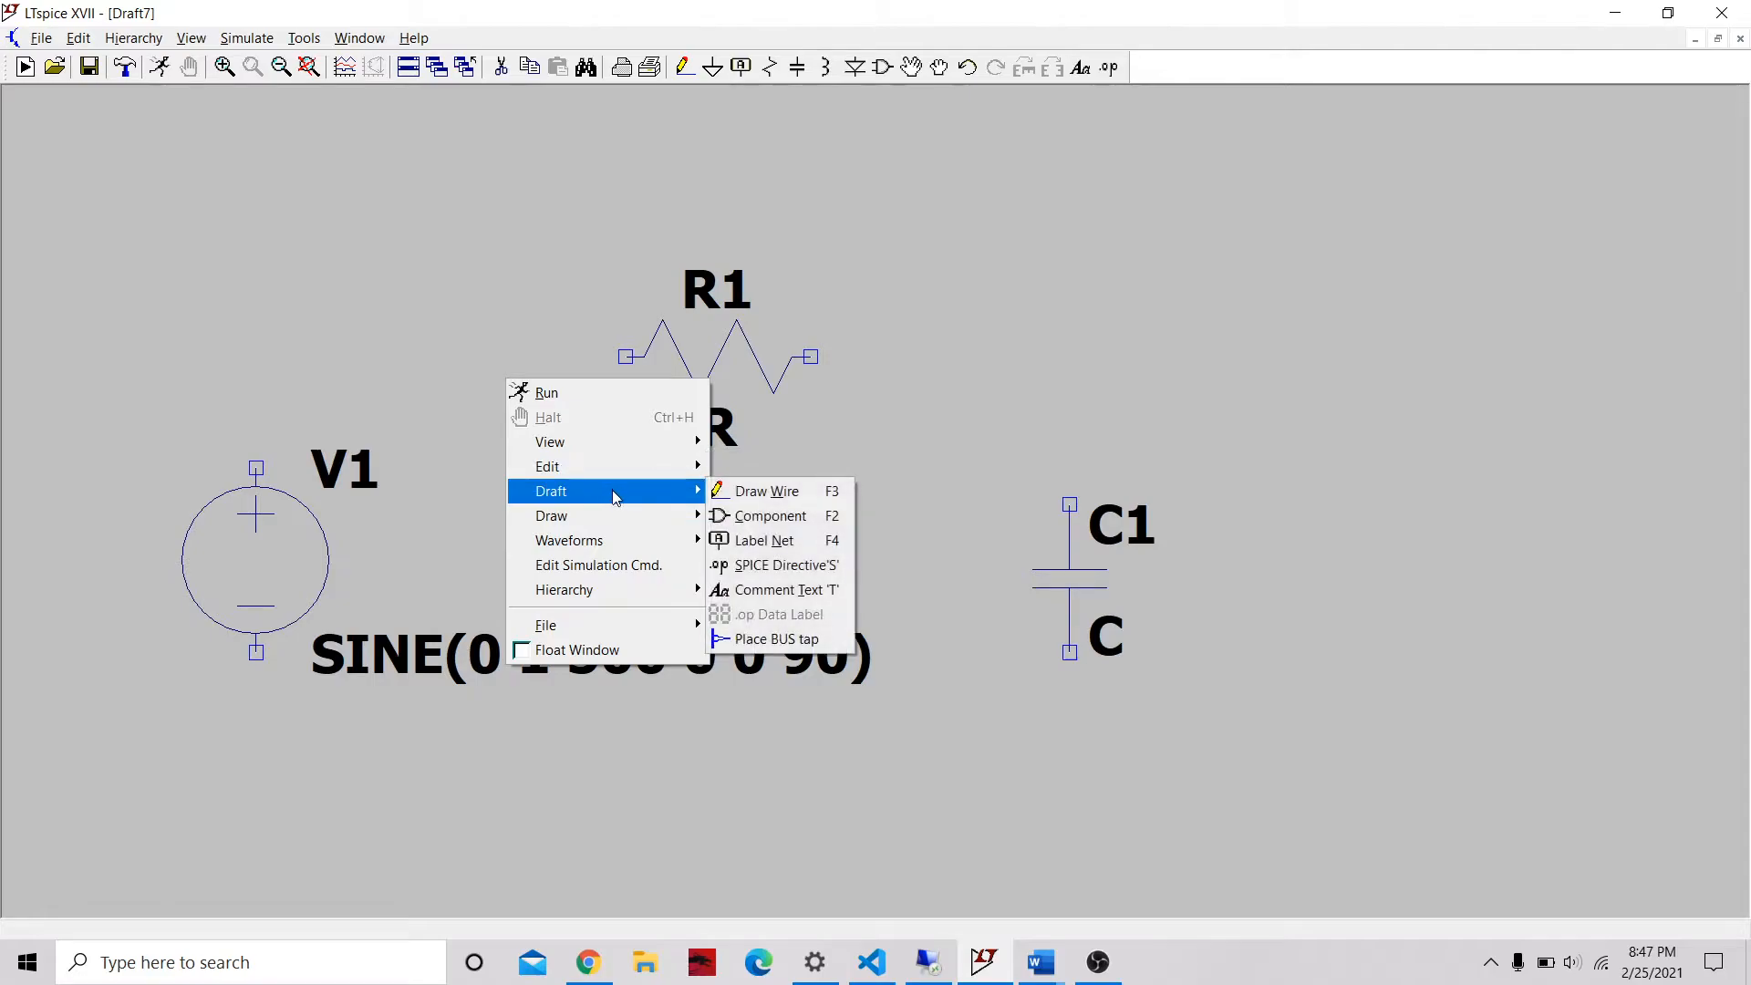
click(753, 494)
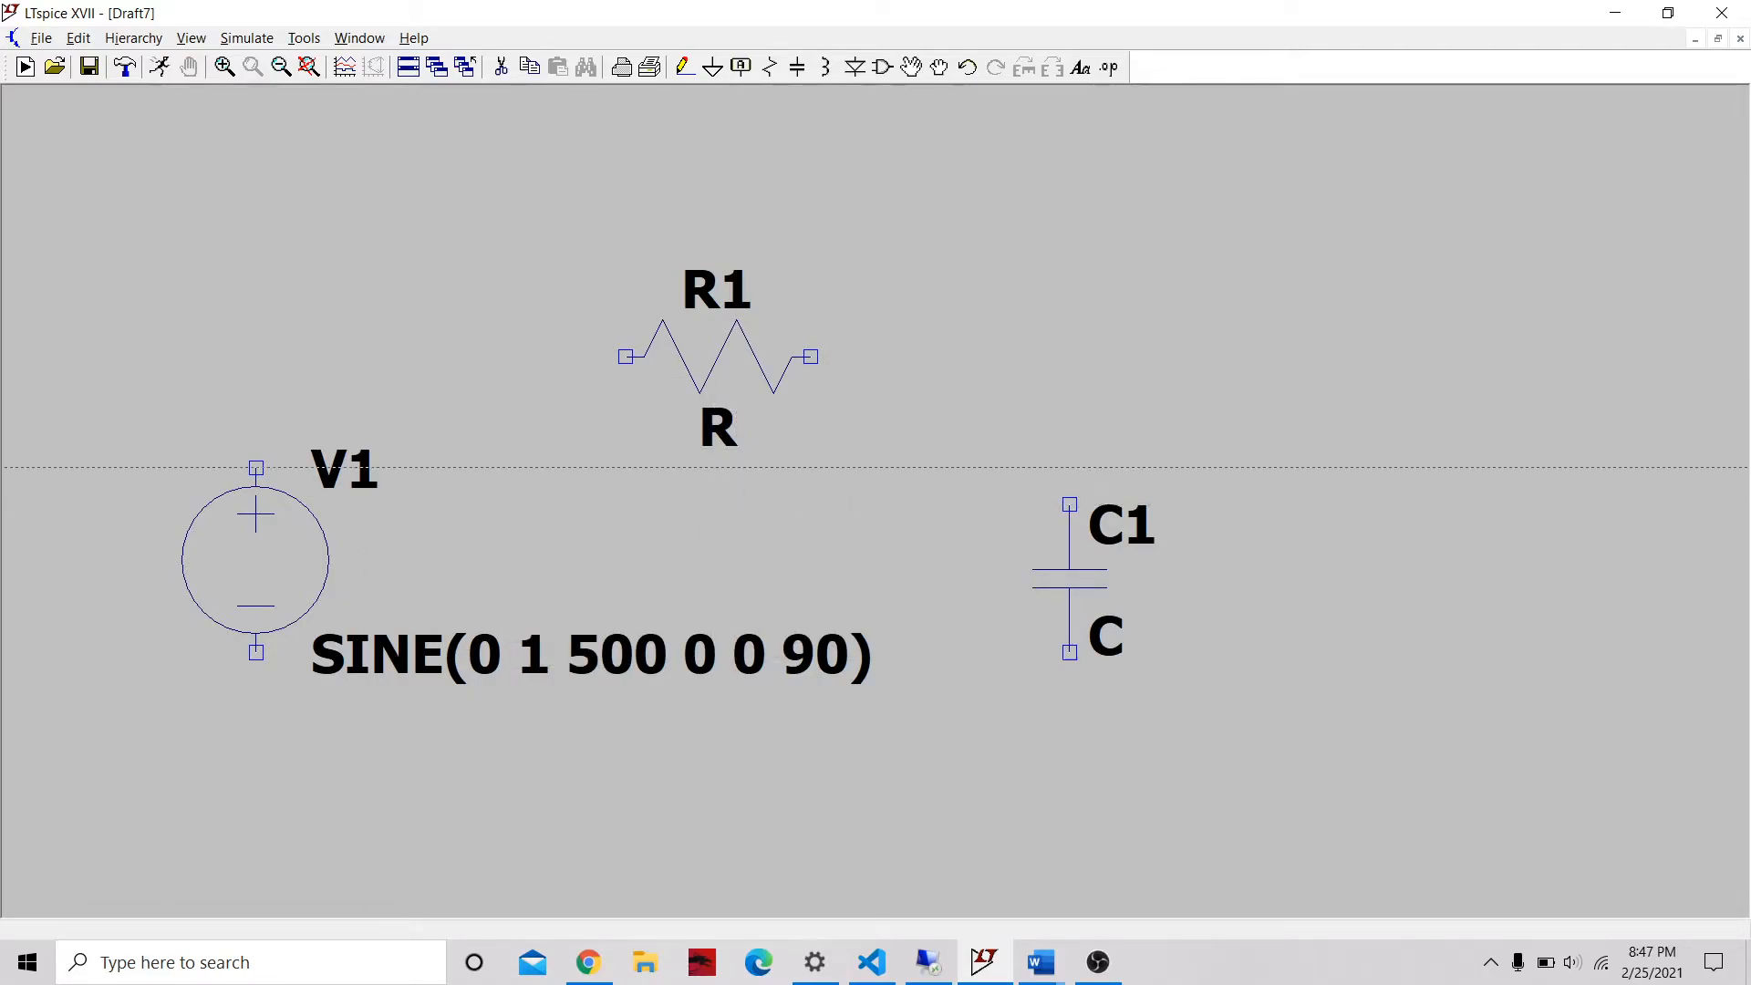
click(257, 467)
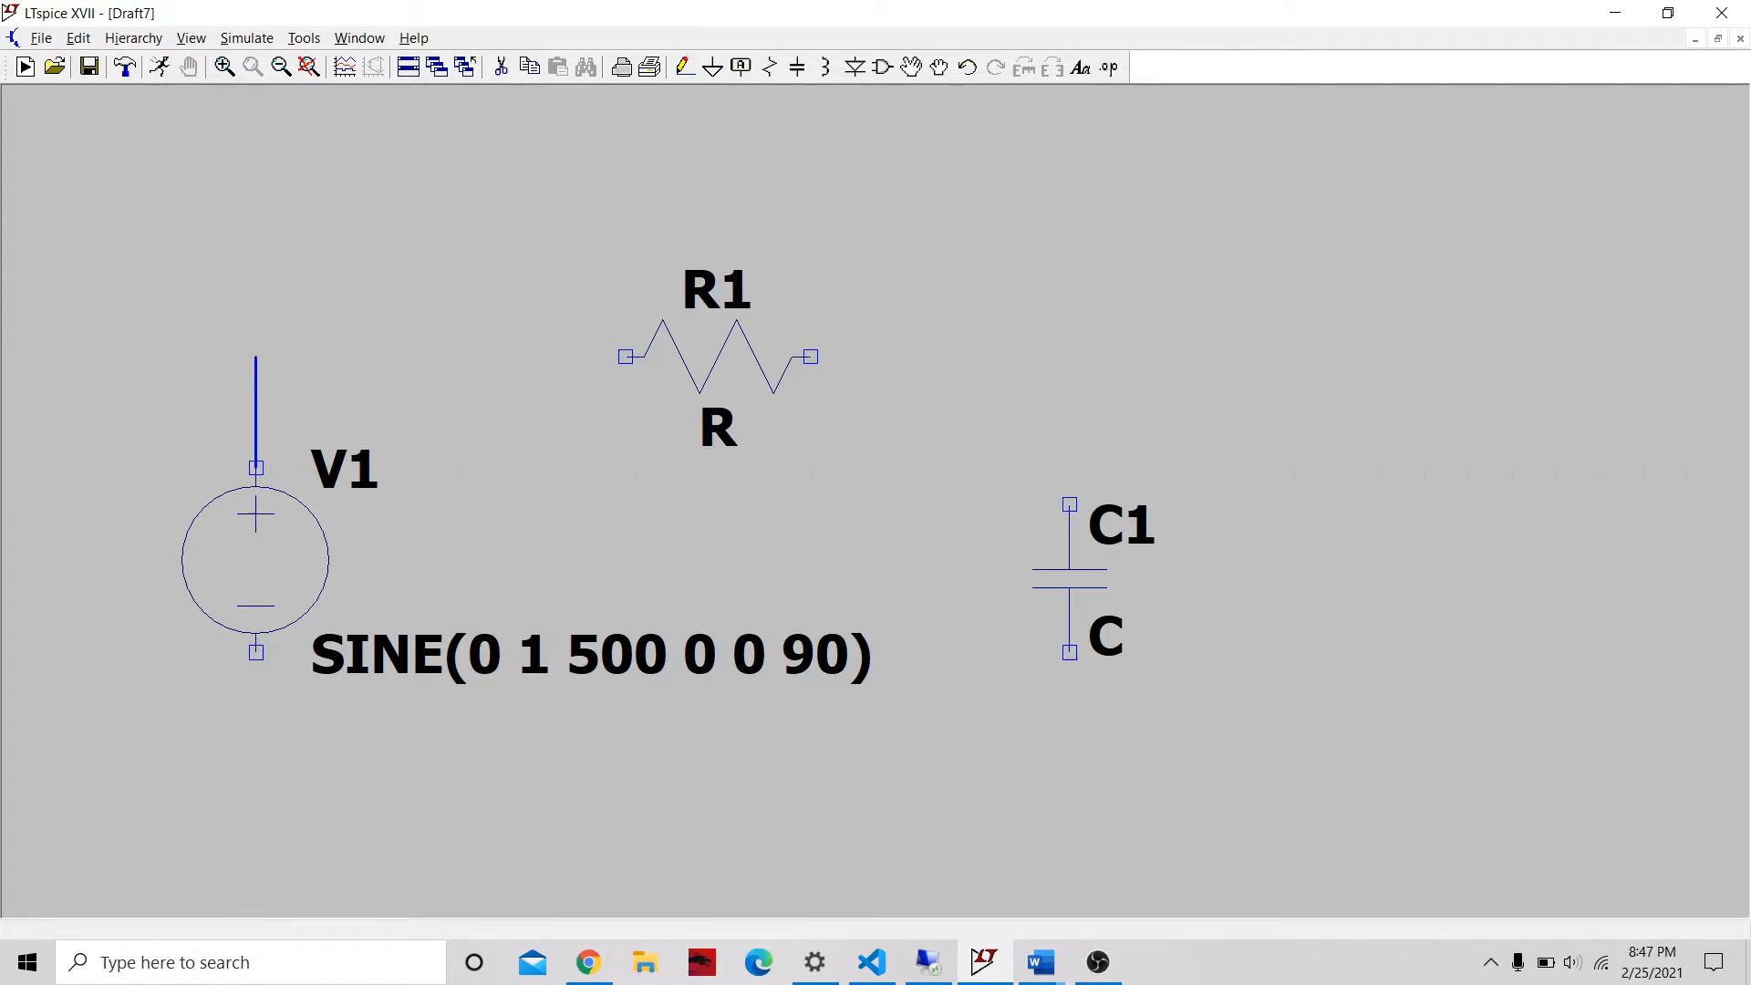
click(626, 357)
click(810, 357)
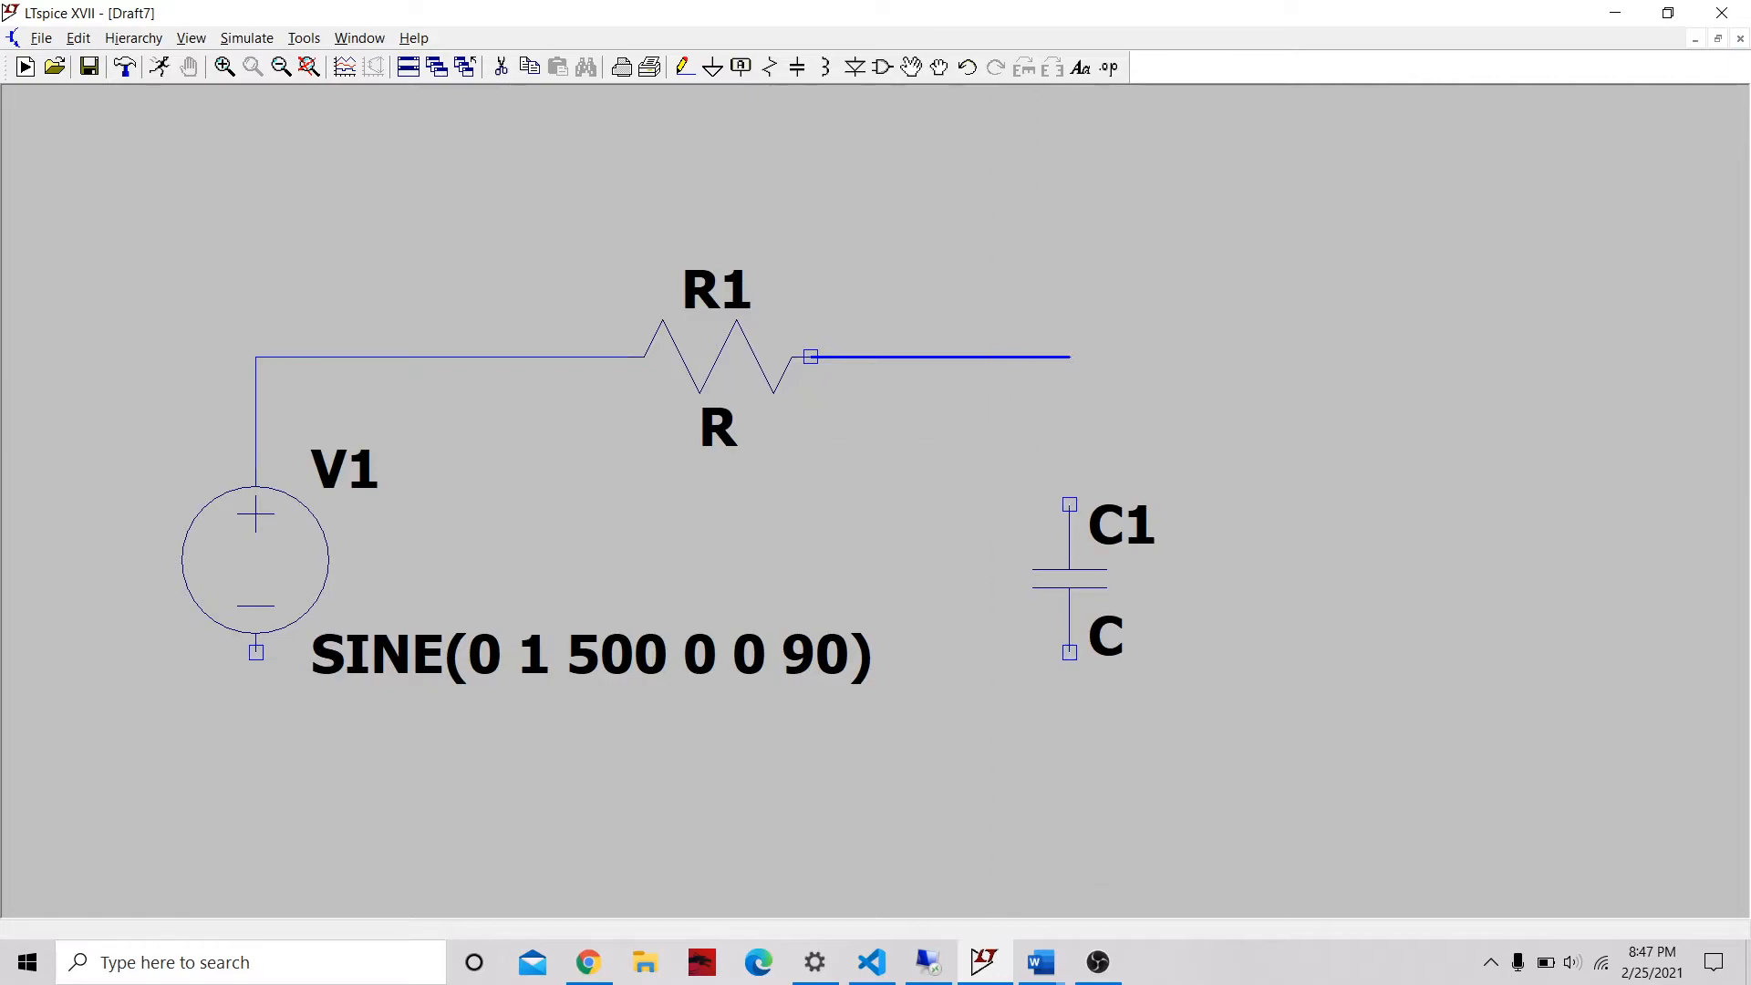
click(1069, 504)
key(Escape)
- Wire C1's bottom terminal back to V1's negative terminal along the bottom of the circuit
click(1069, 652)
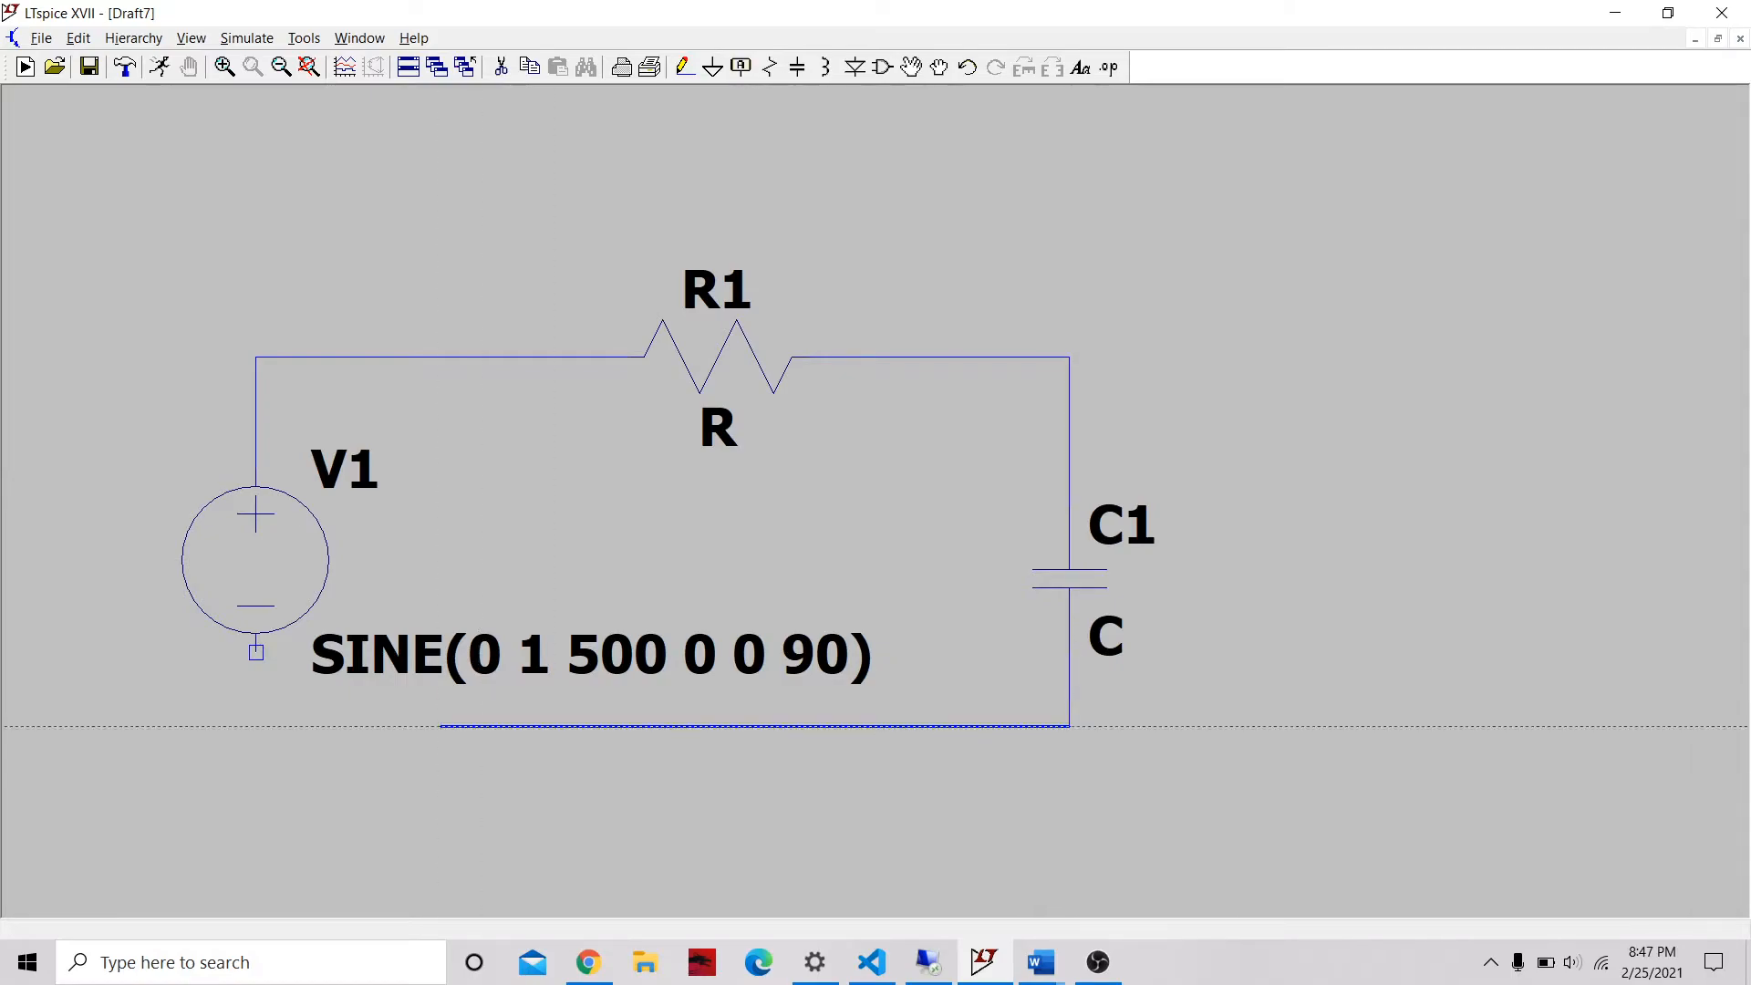
click(255, 725)
click(257, 652)
key(Escape)
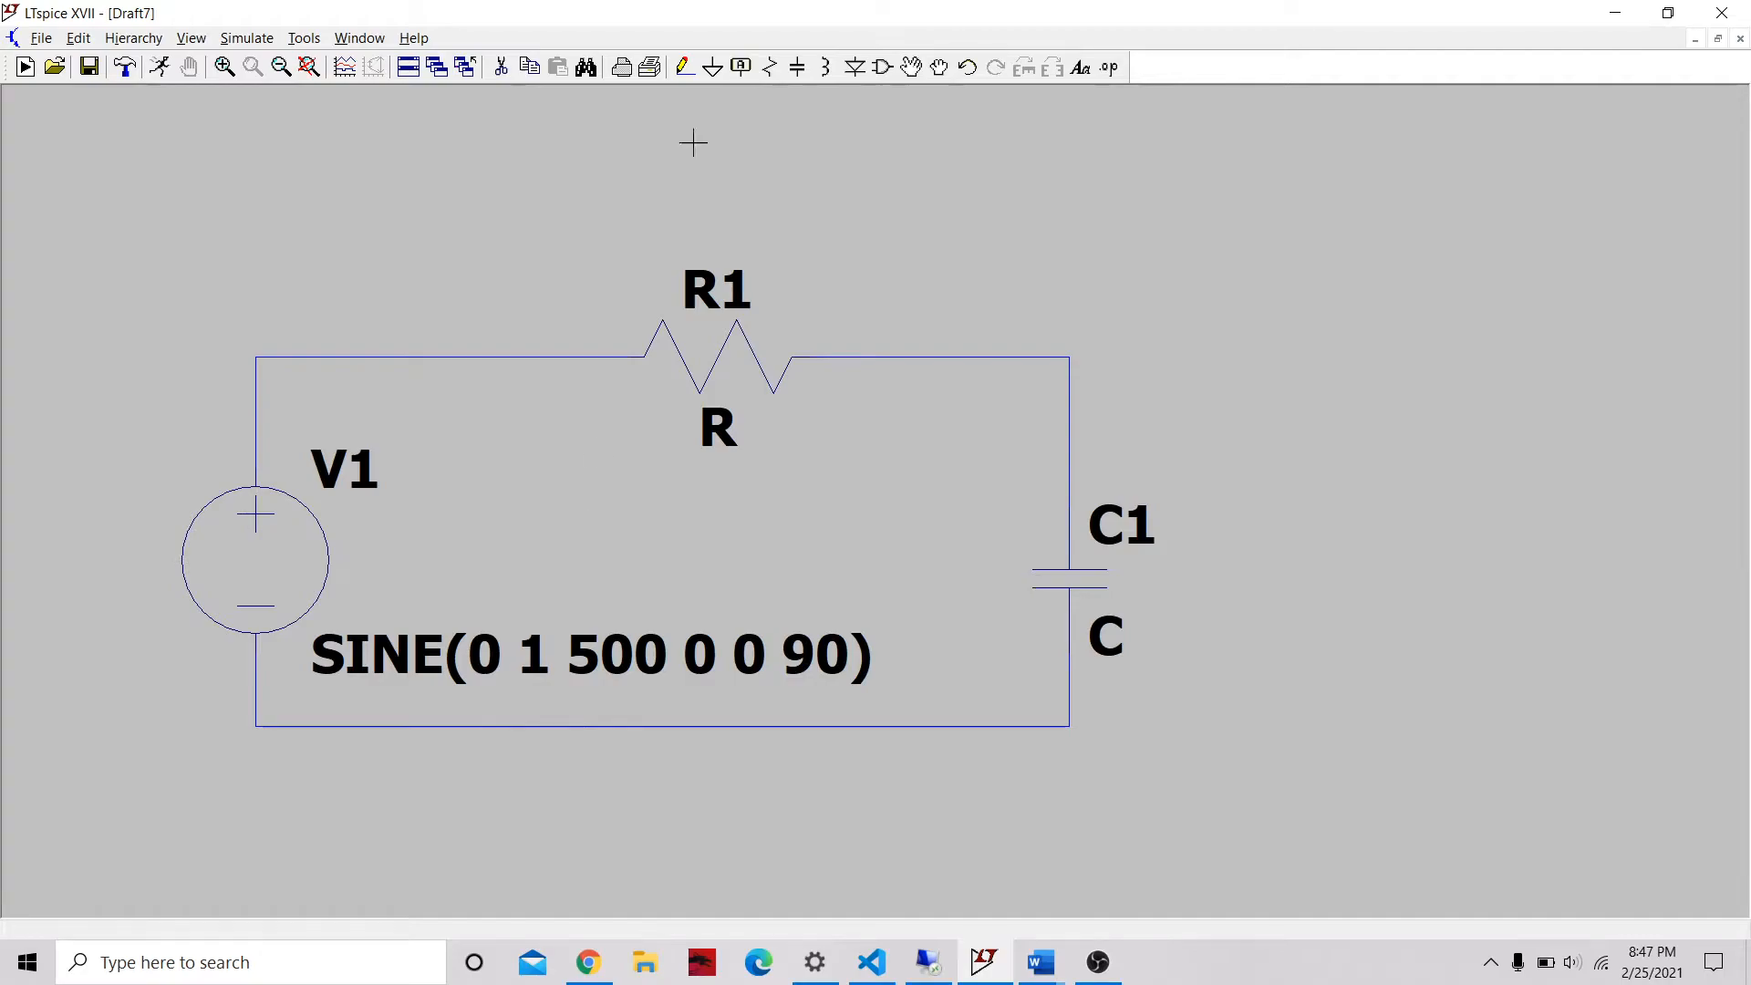
- Place a ground symbol below V1 and wire it to the lower-left corner of the circuit
click(712, 66)
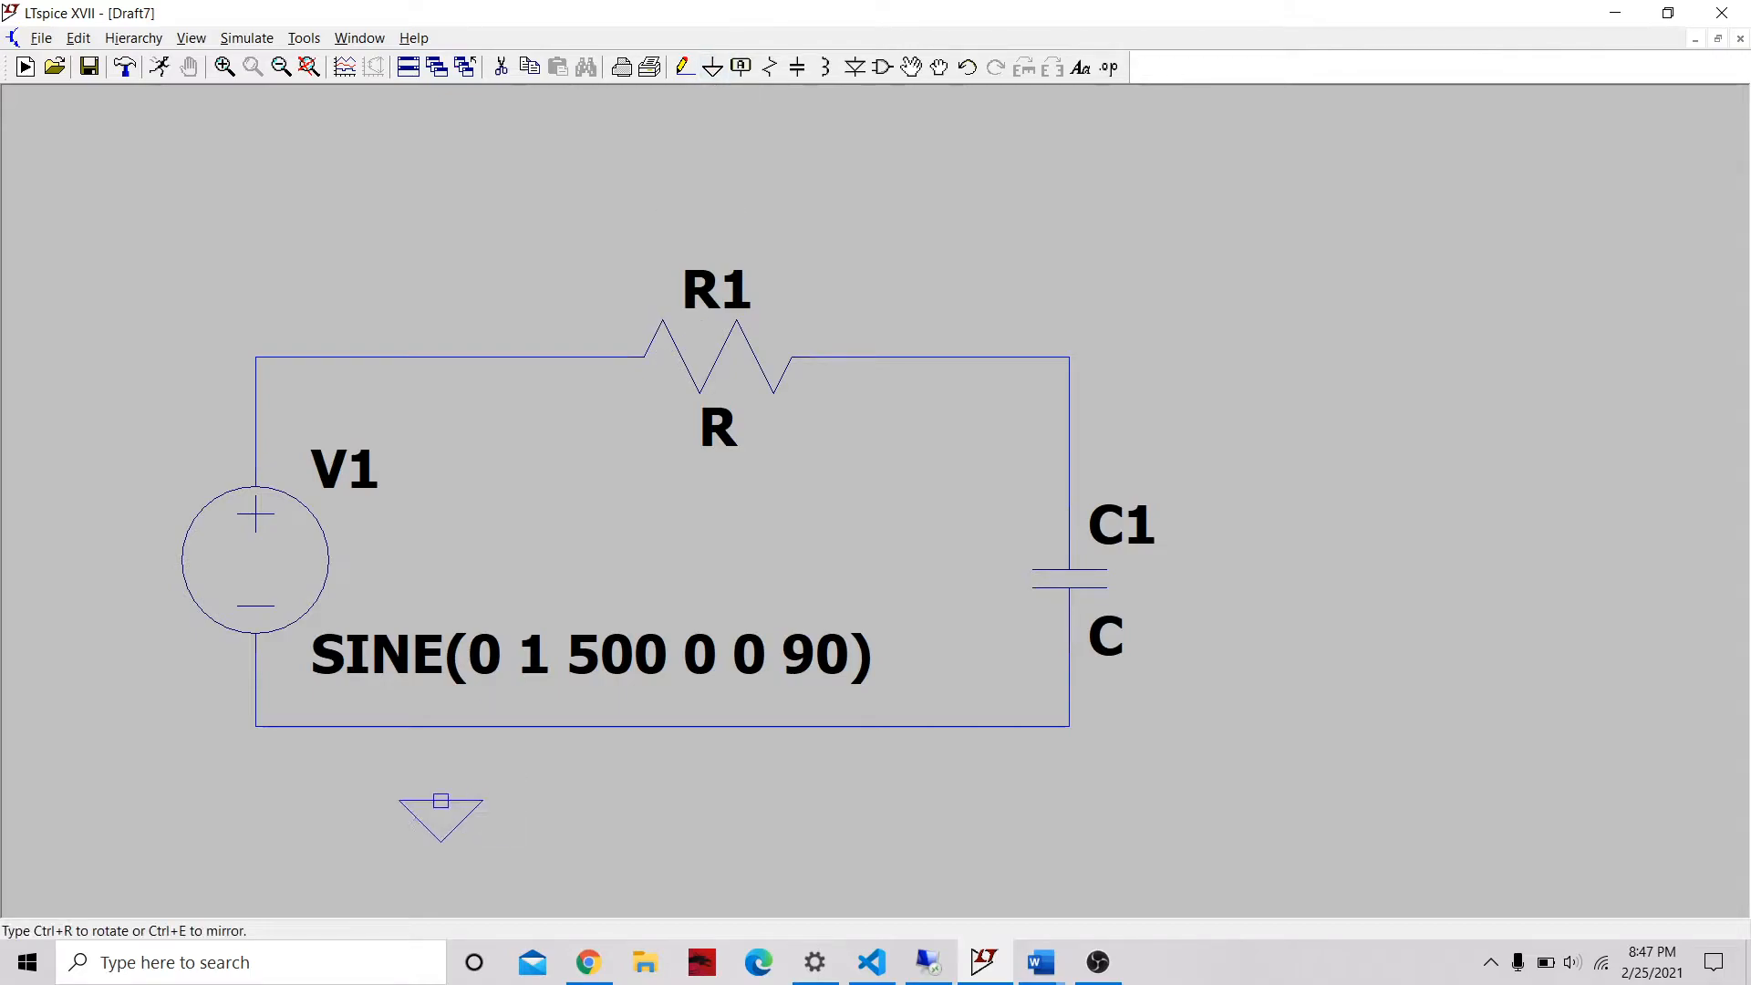
click(256, 764)
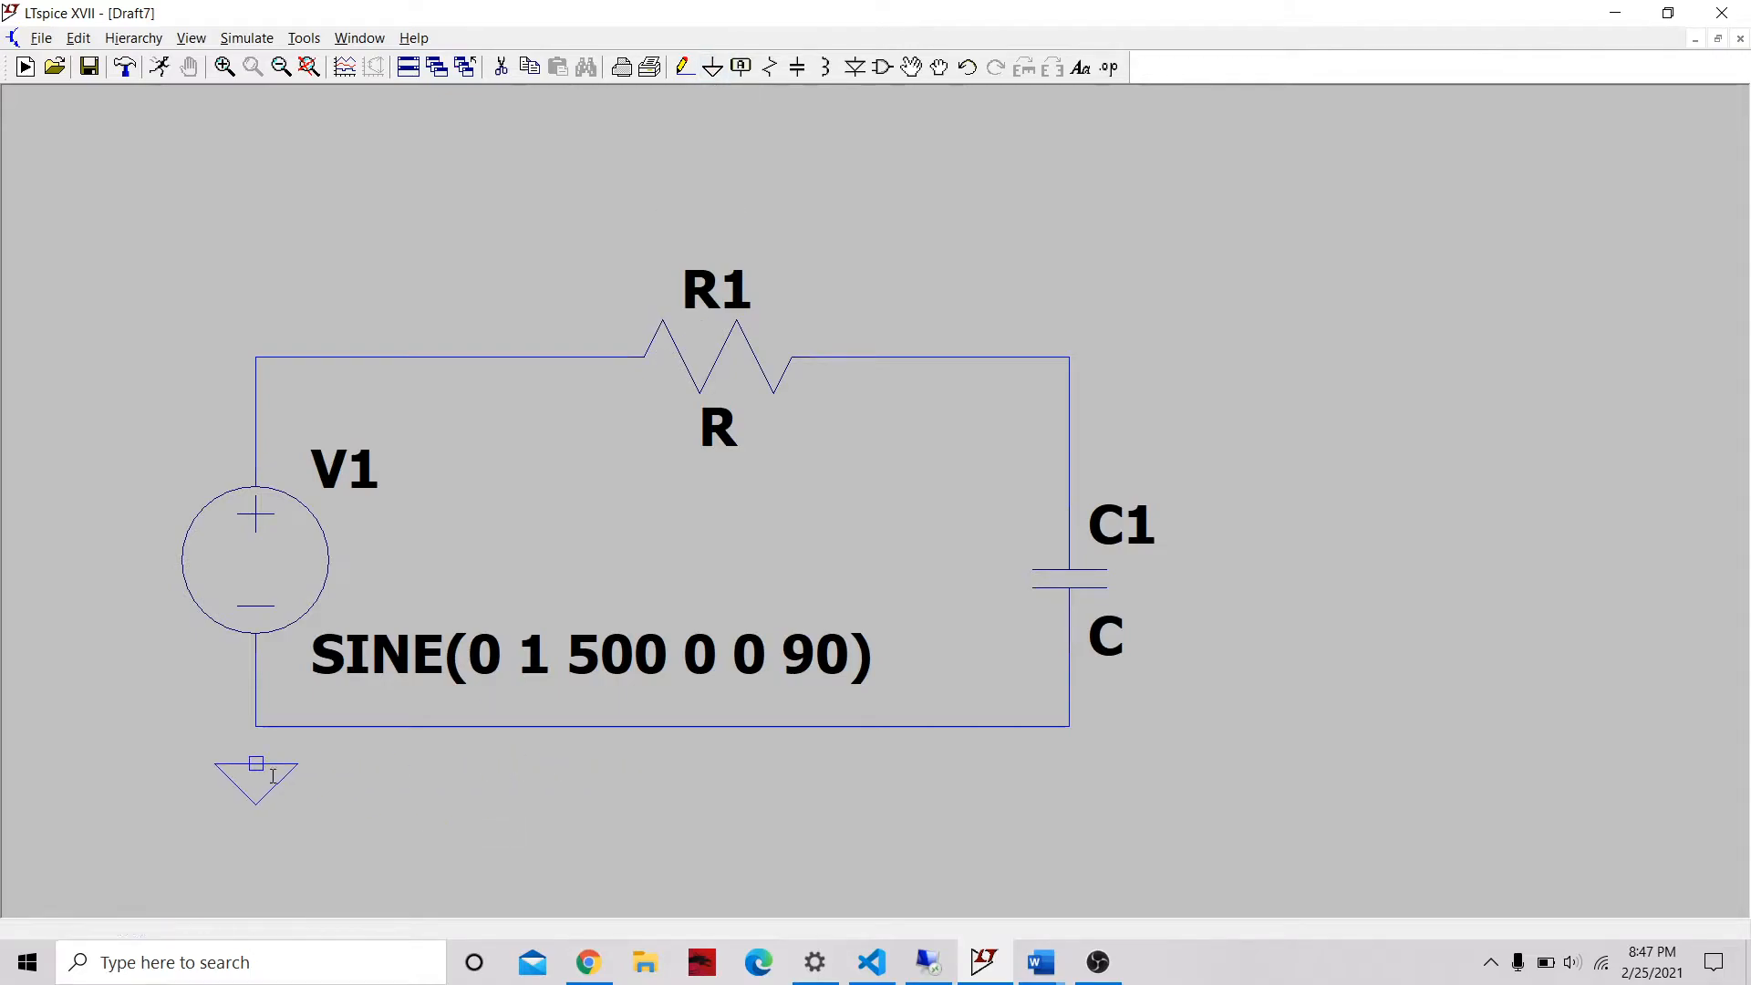
key(Escape)
click(684, 67)
click(256, 727)
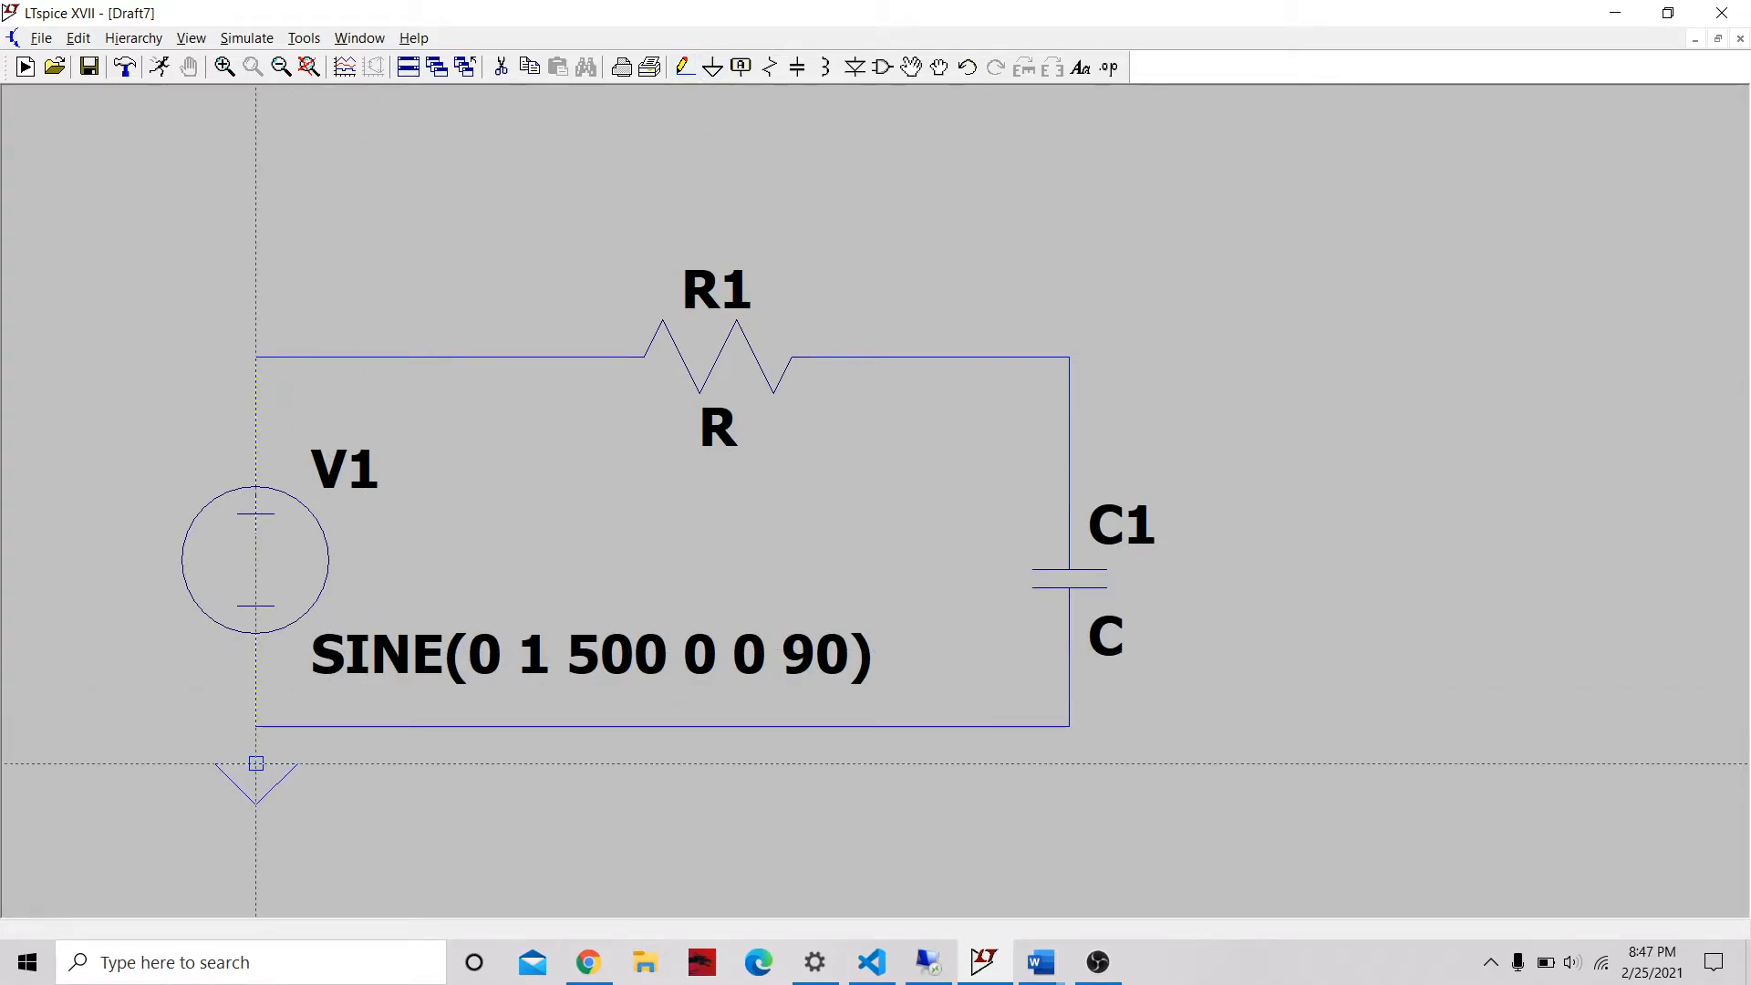
click(255, 763)
key(Escape)
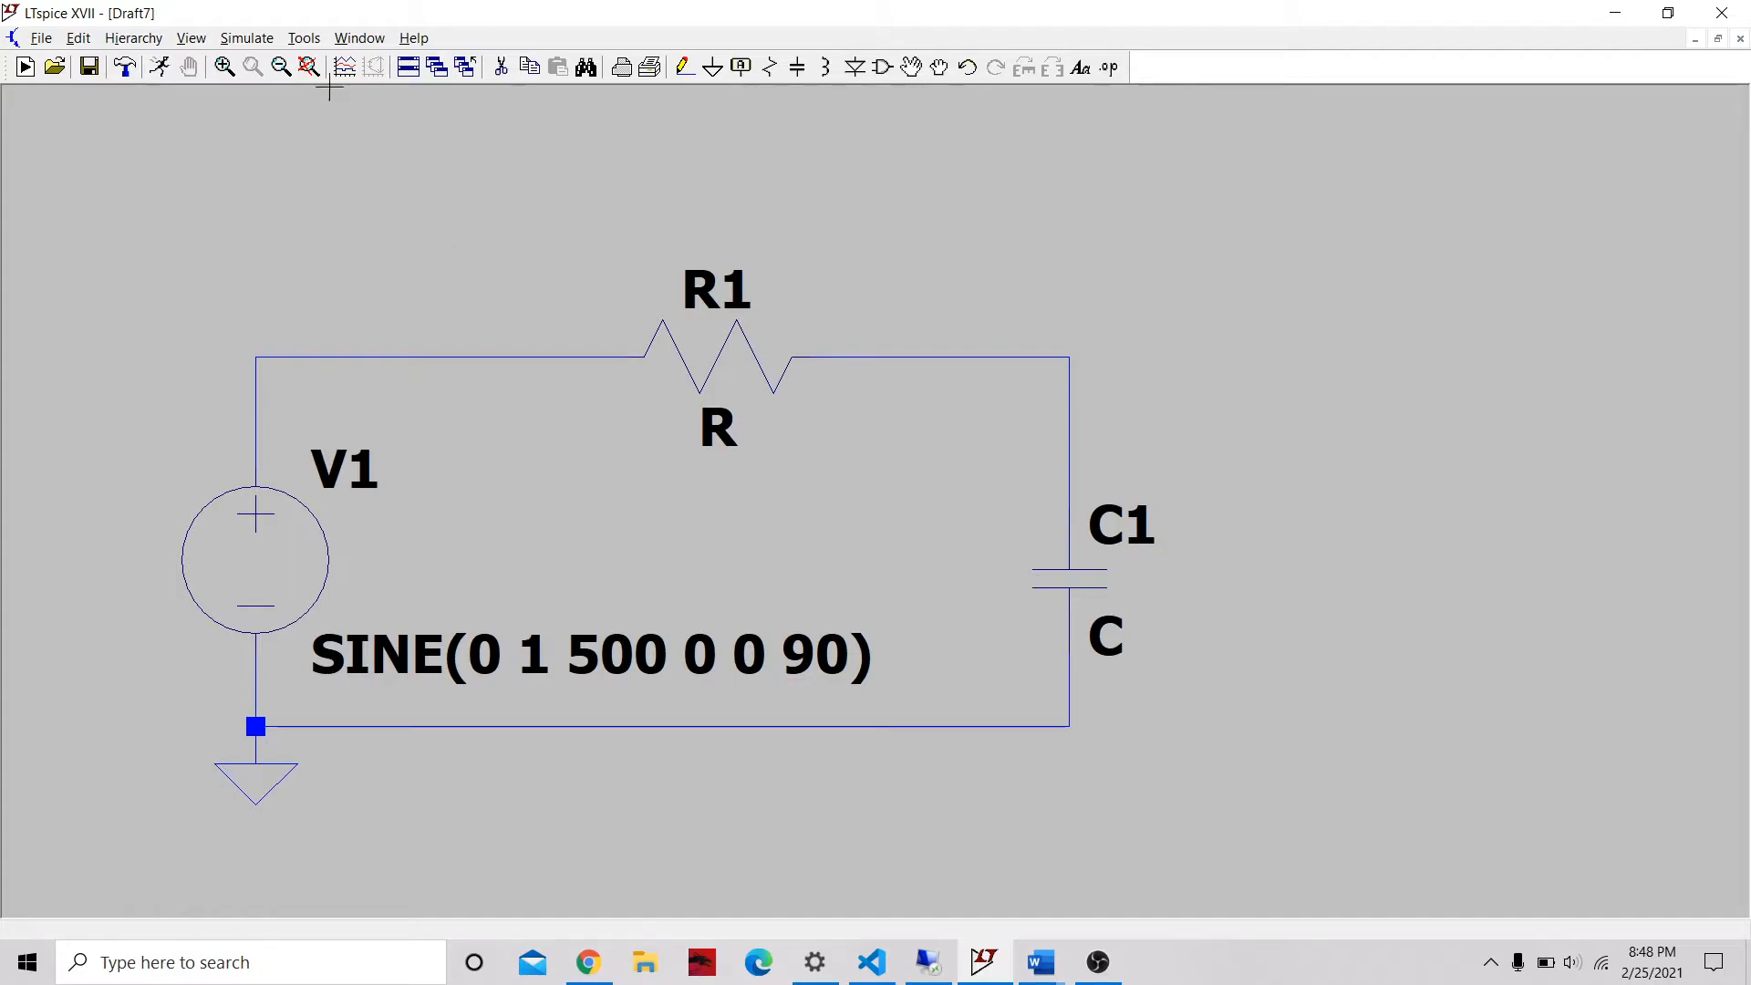
- Set up a transient analysis with a stop time of 0.5 and a time to start saving data of 0
click(248, 41)
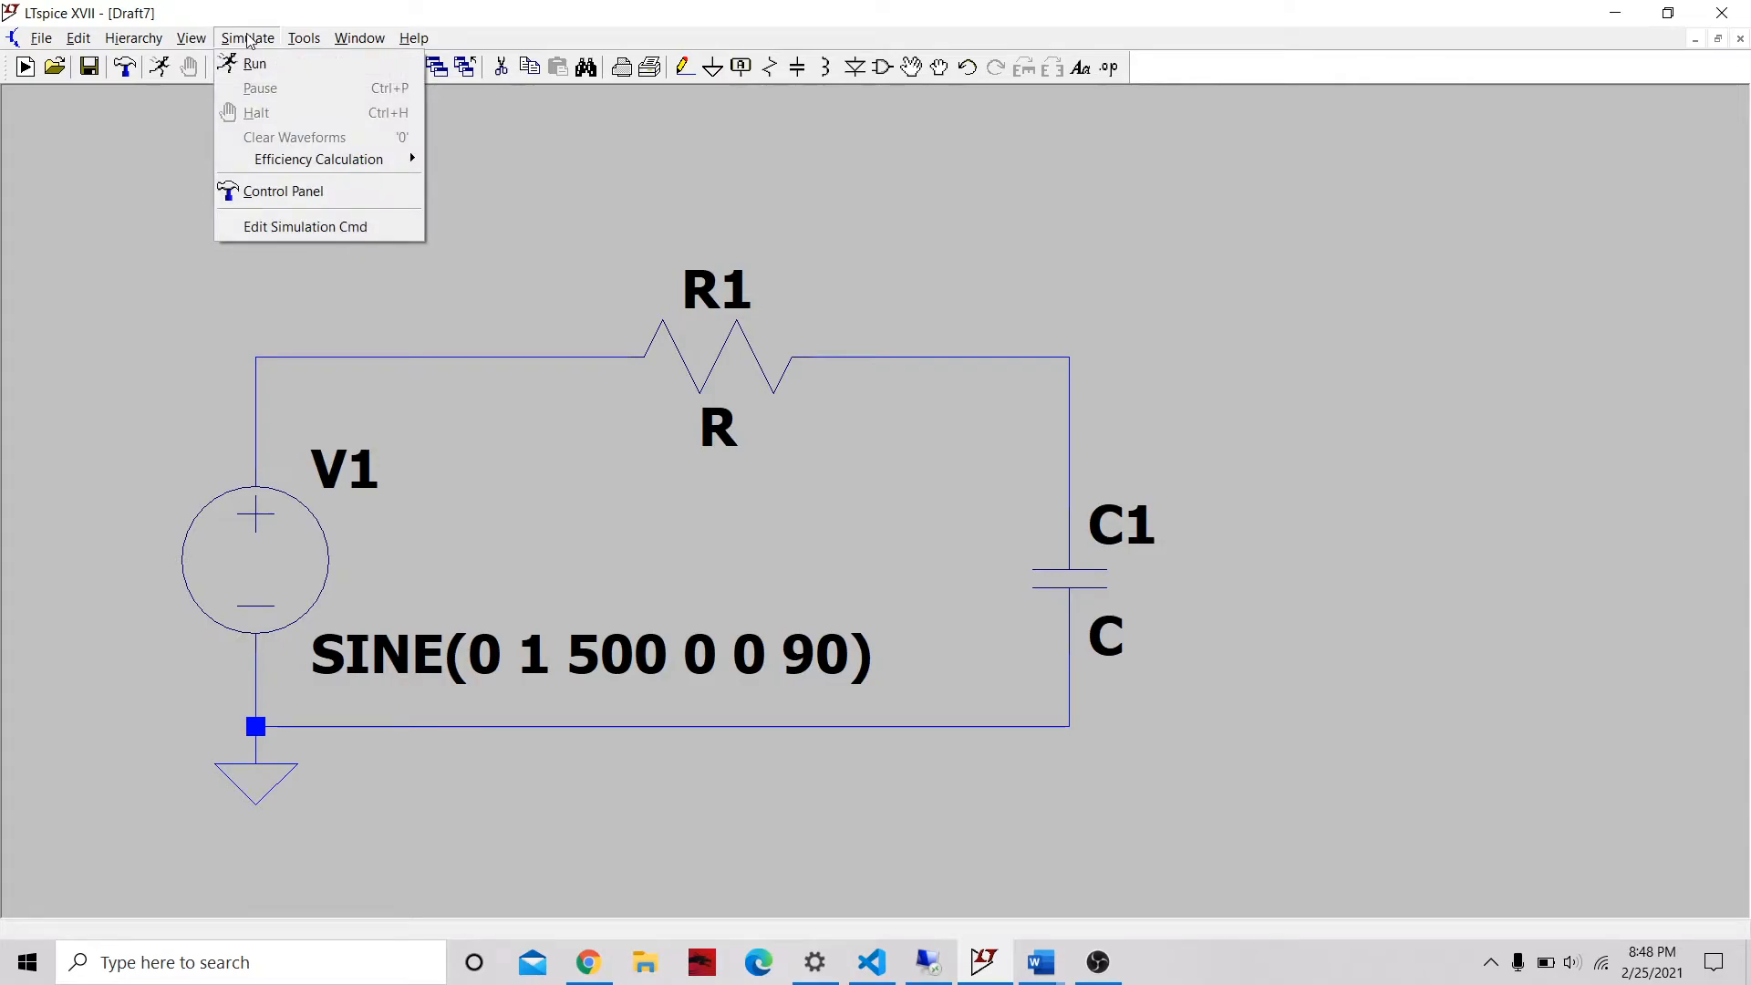
click(282, 227)
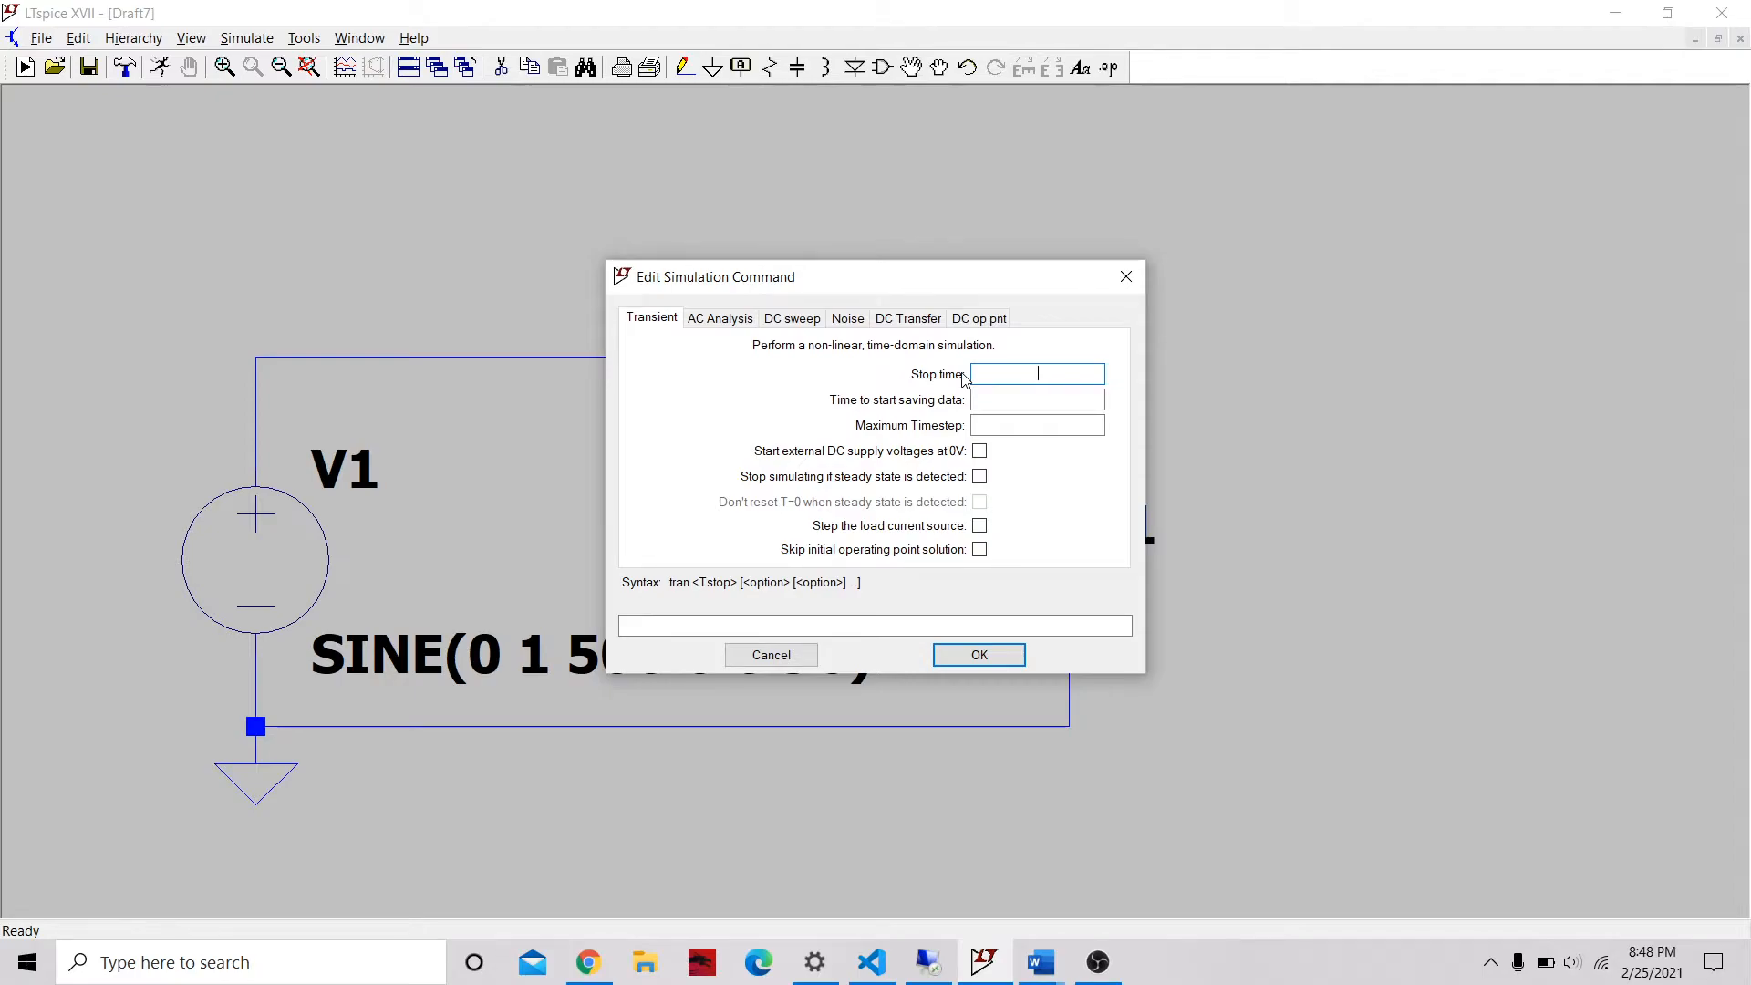
text(0.5)
click(1031, 402)
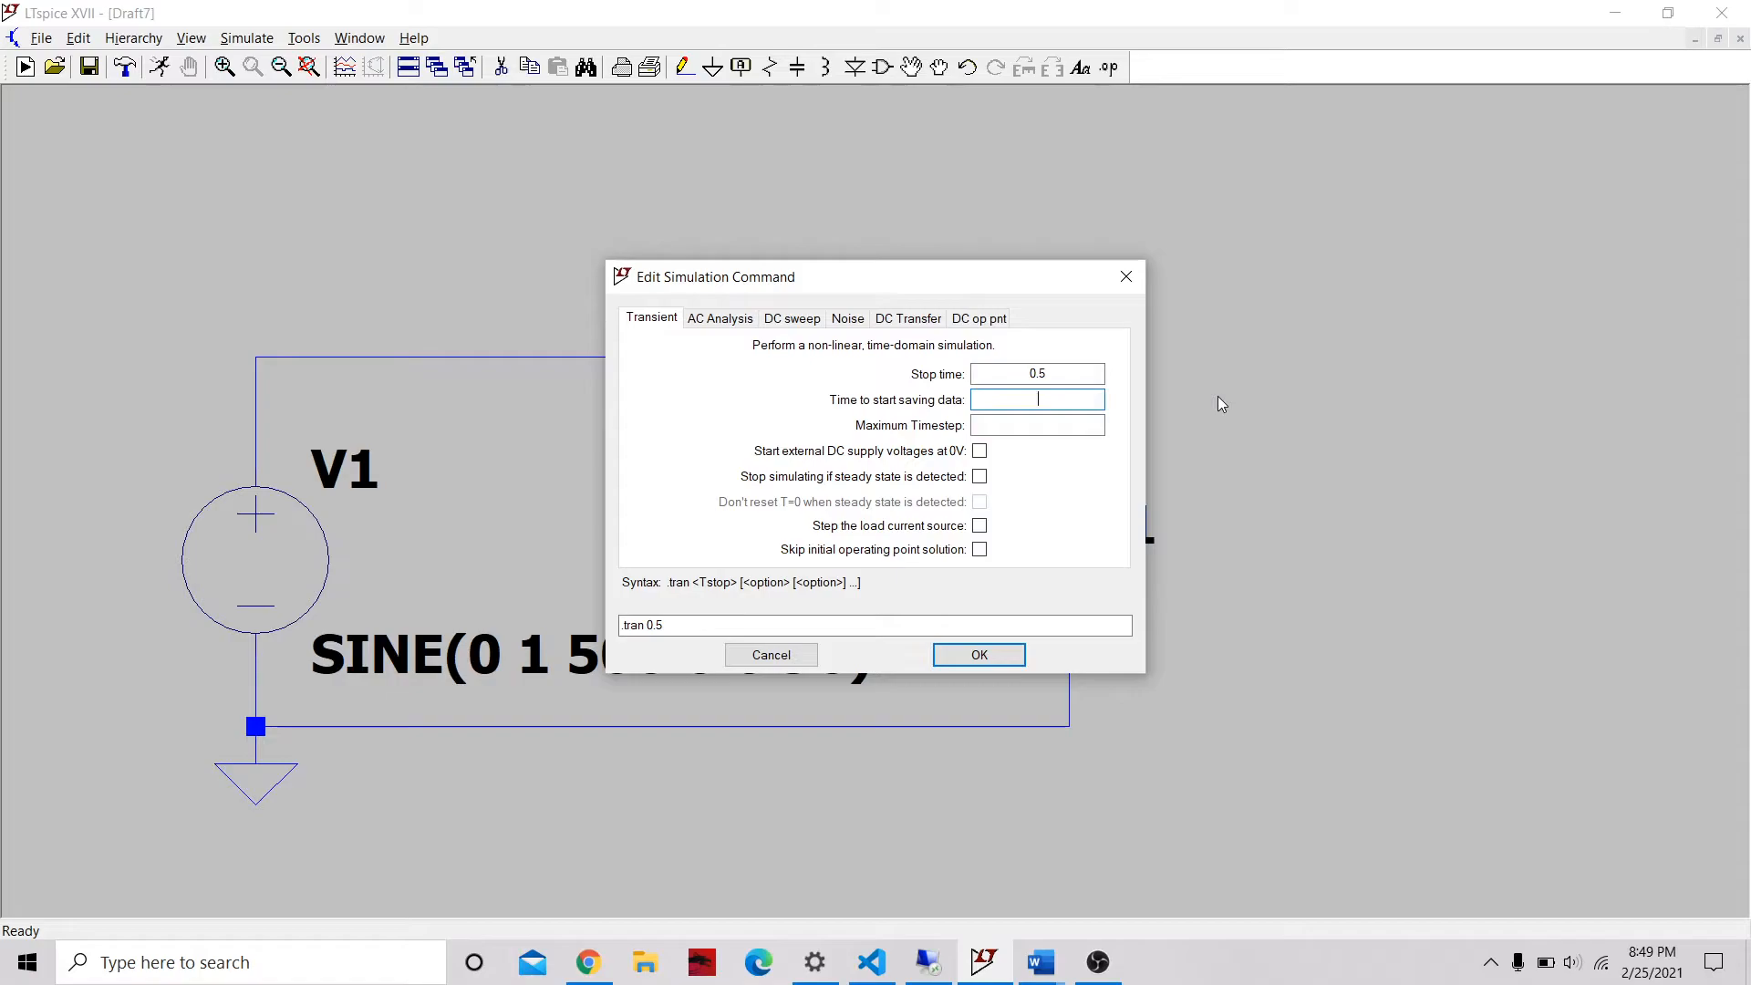
text(0)
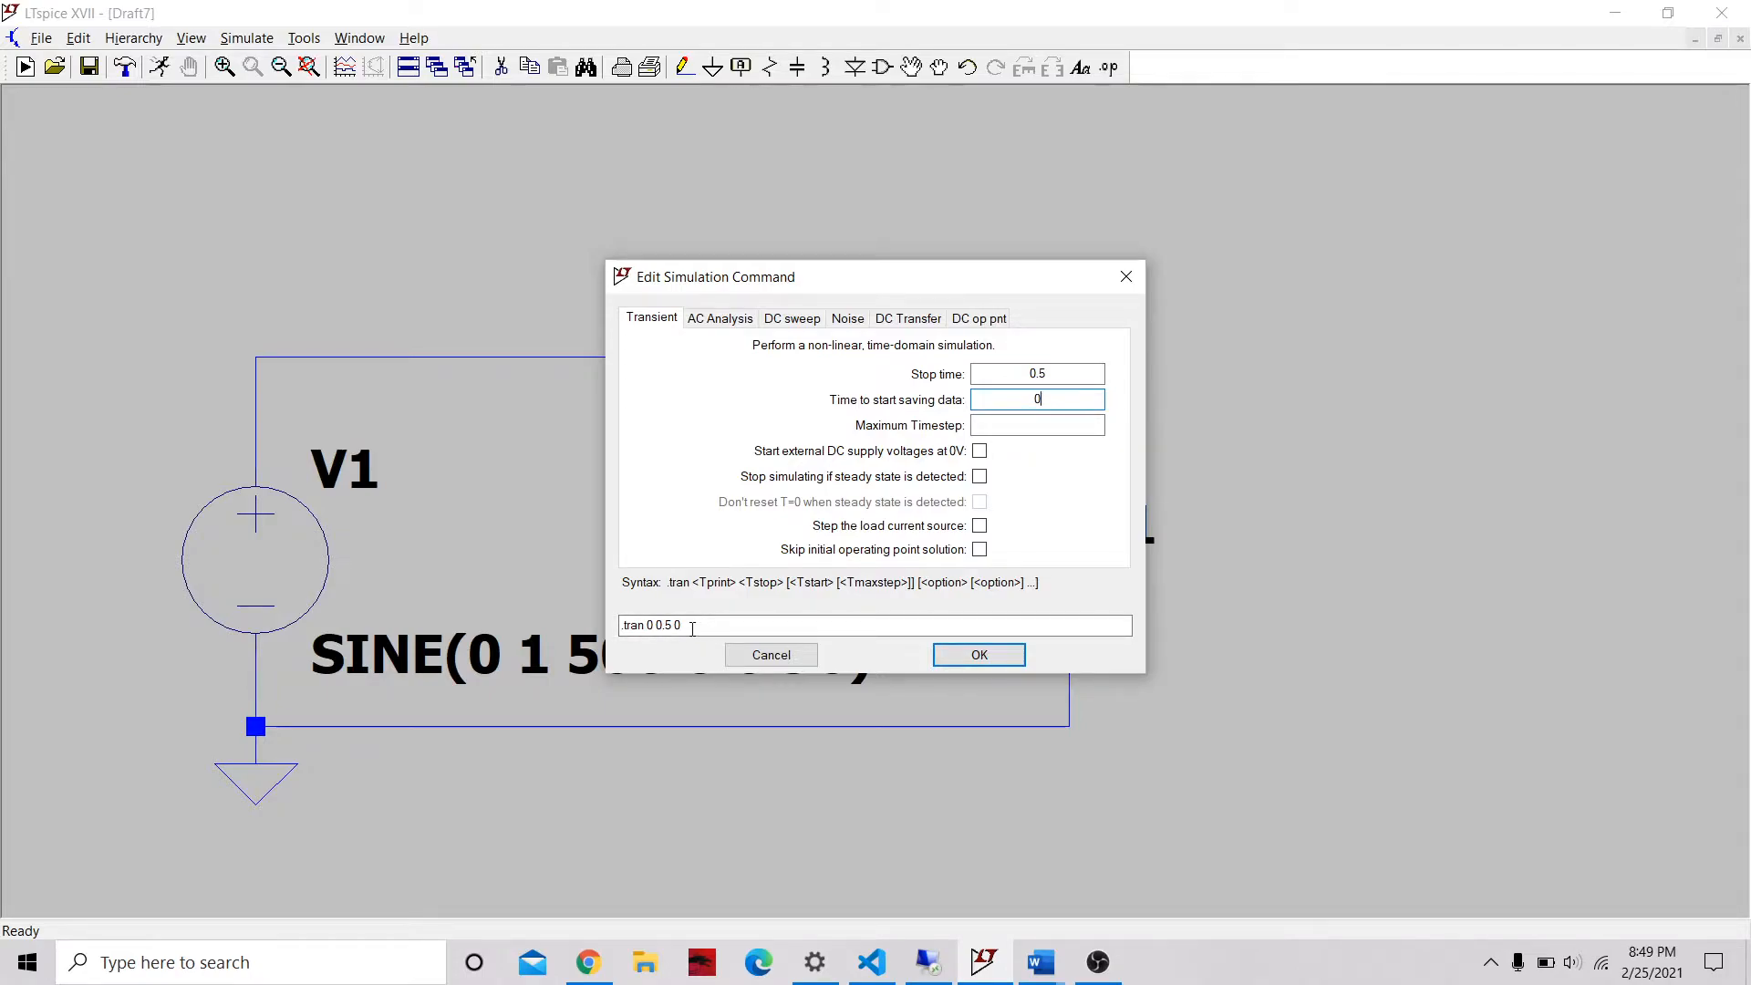
- Copy the .tran 0 0.5 0 command text, accept the simulation settings and place the directive beside the ground symbol
drag(692, 626, 601, 629)
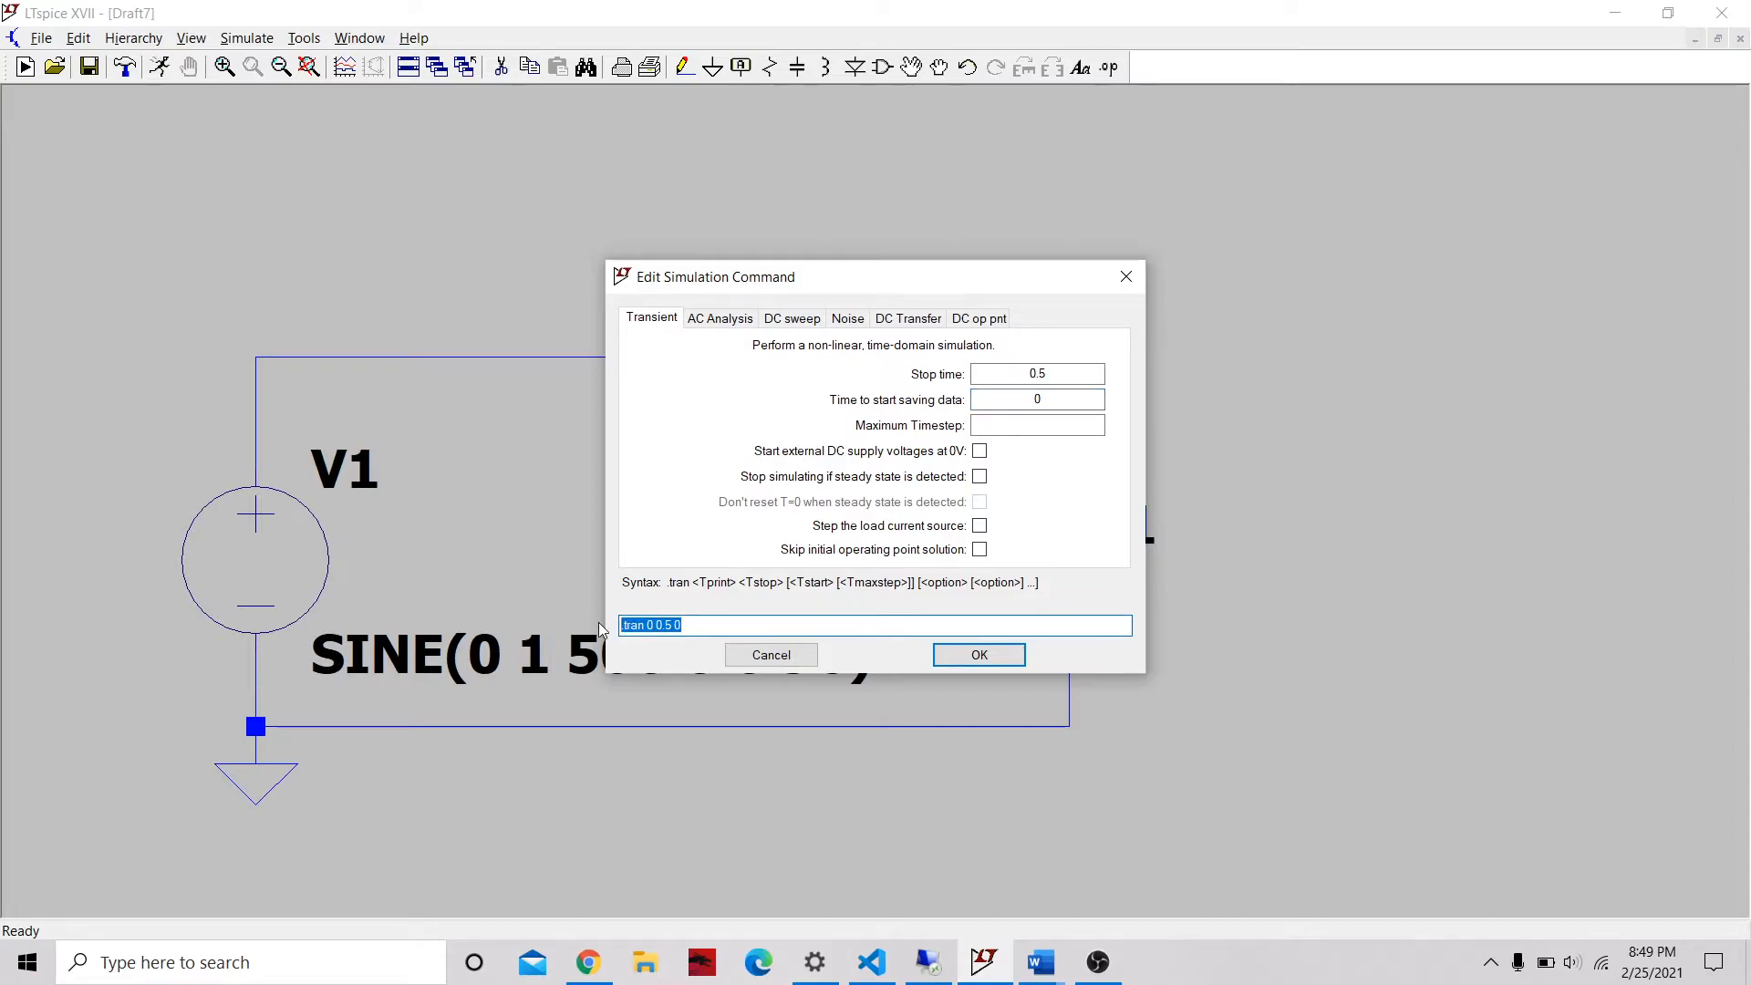
click(698, 626)
drag(696, 625, 593, 628)
key(ctrl+c)
click(1008, 657)
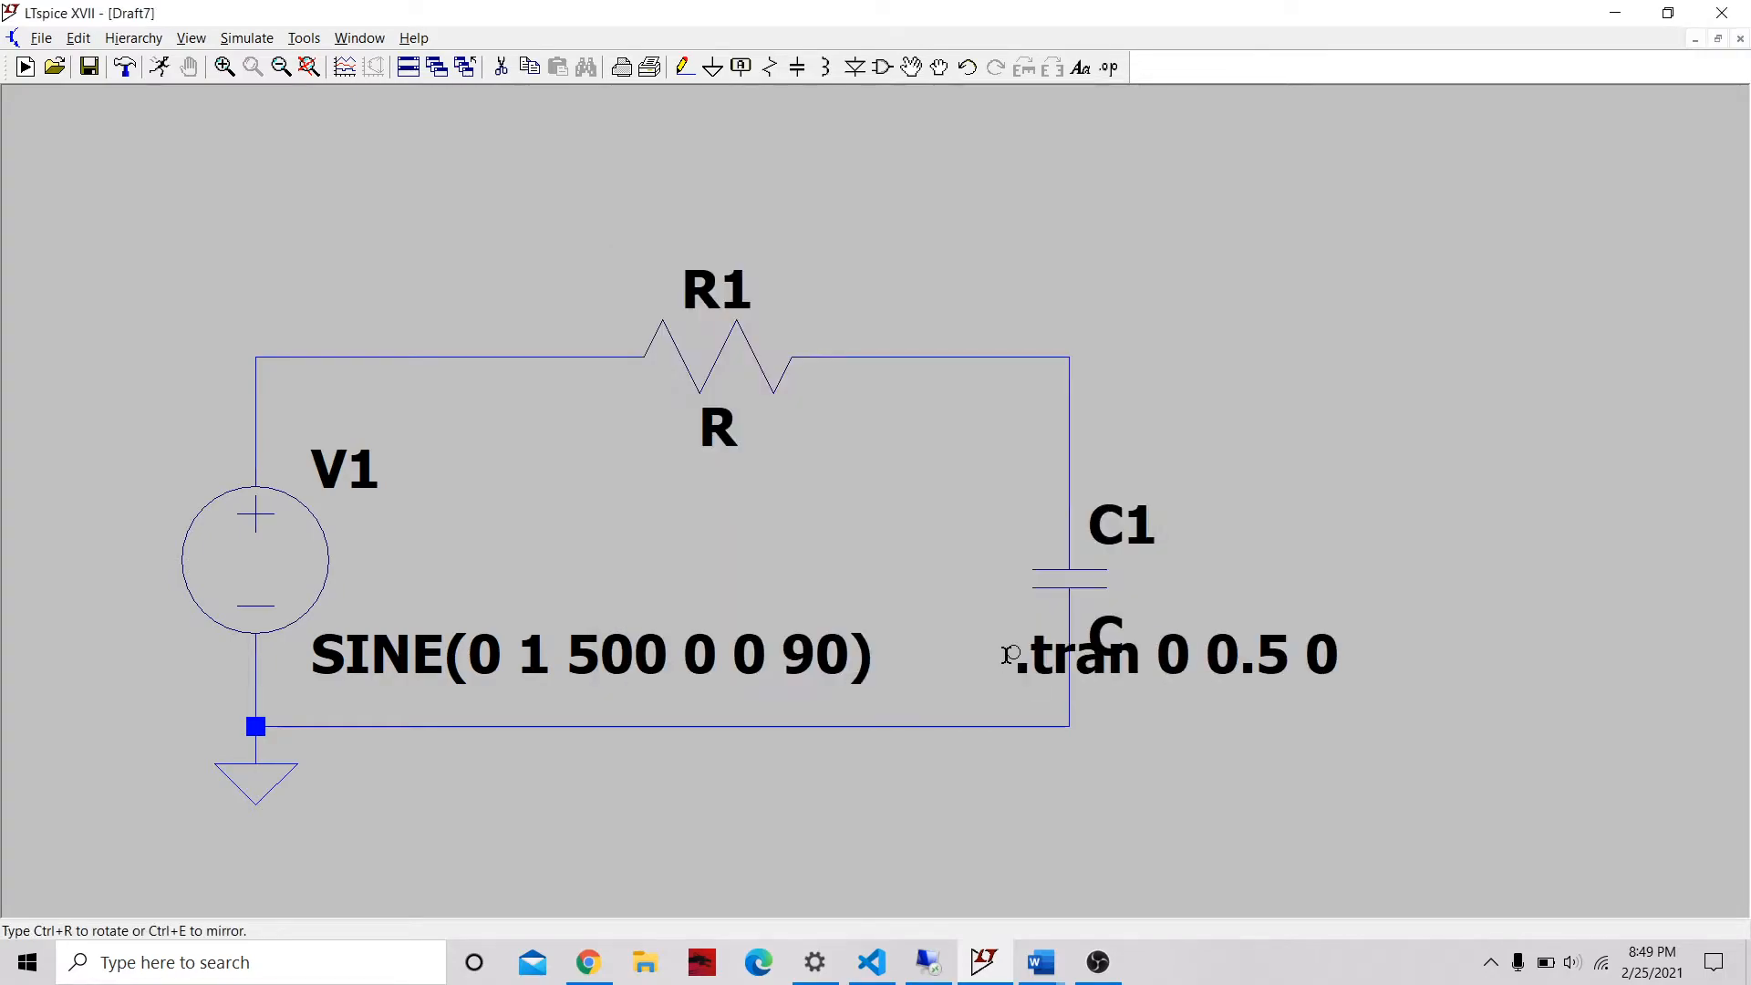
click(321, 766)
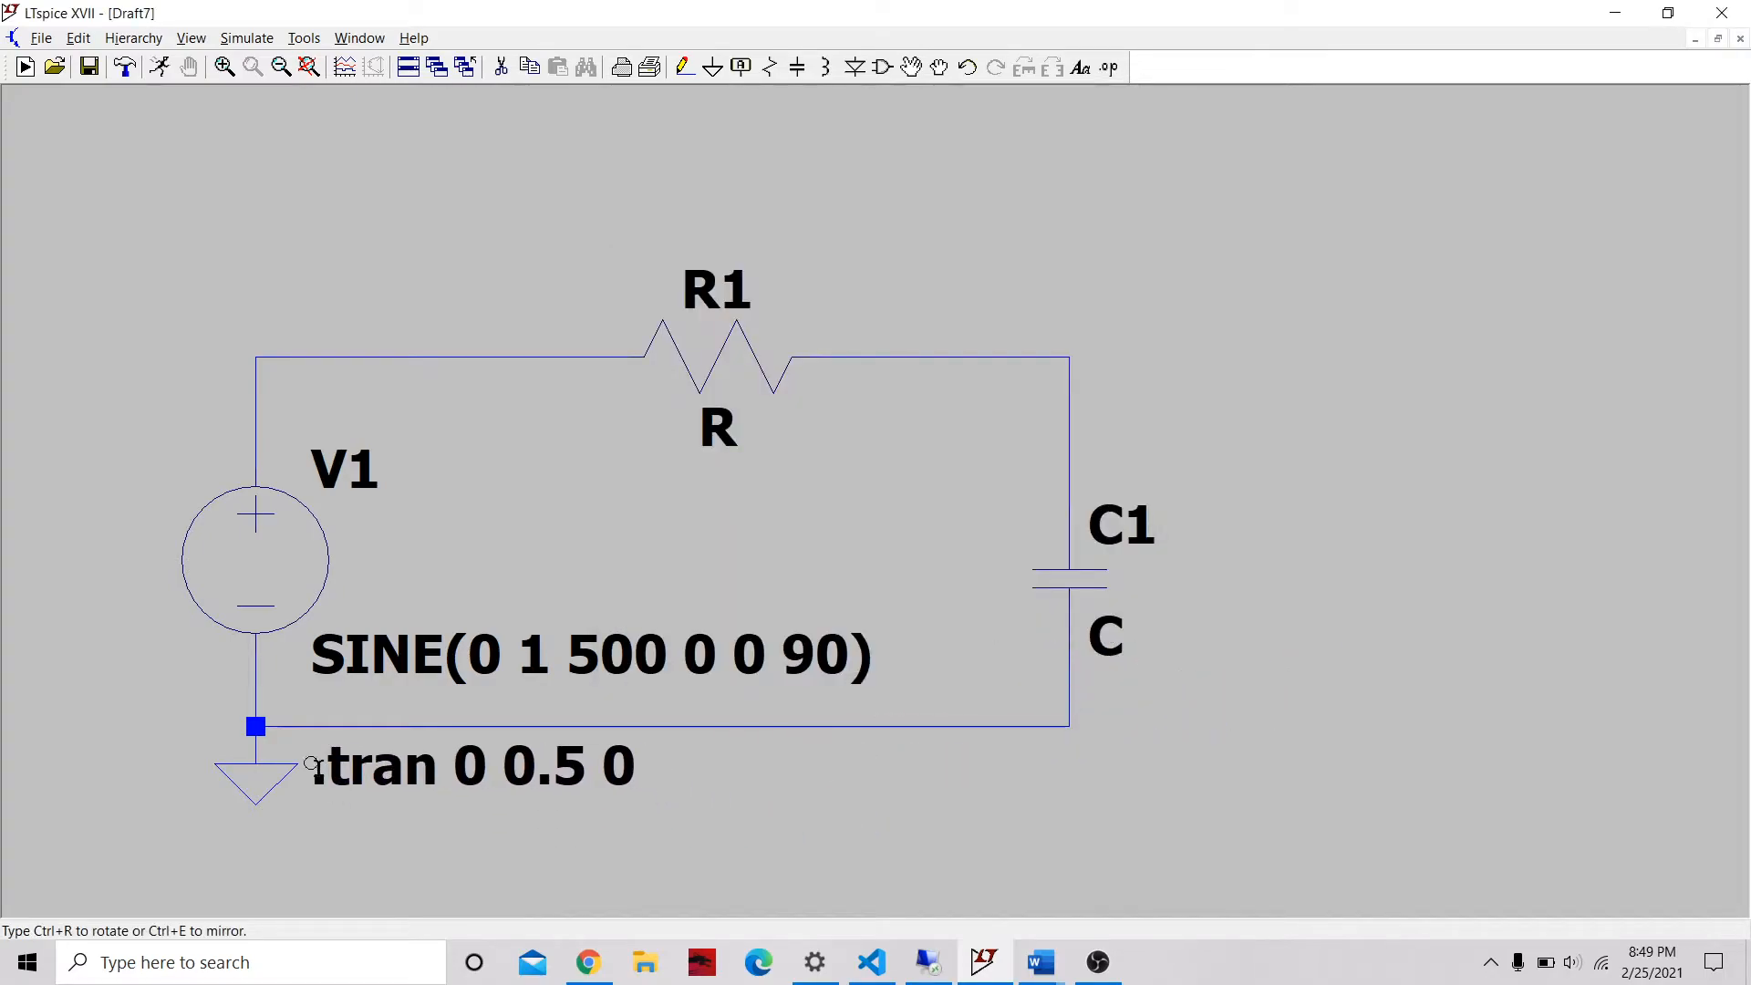
right_click(443, 559)
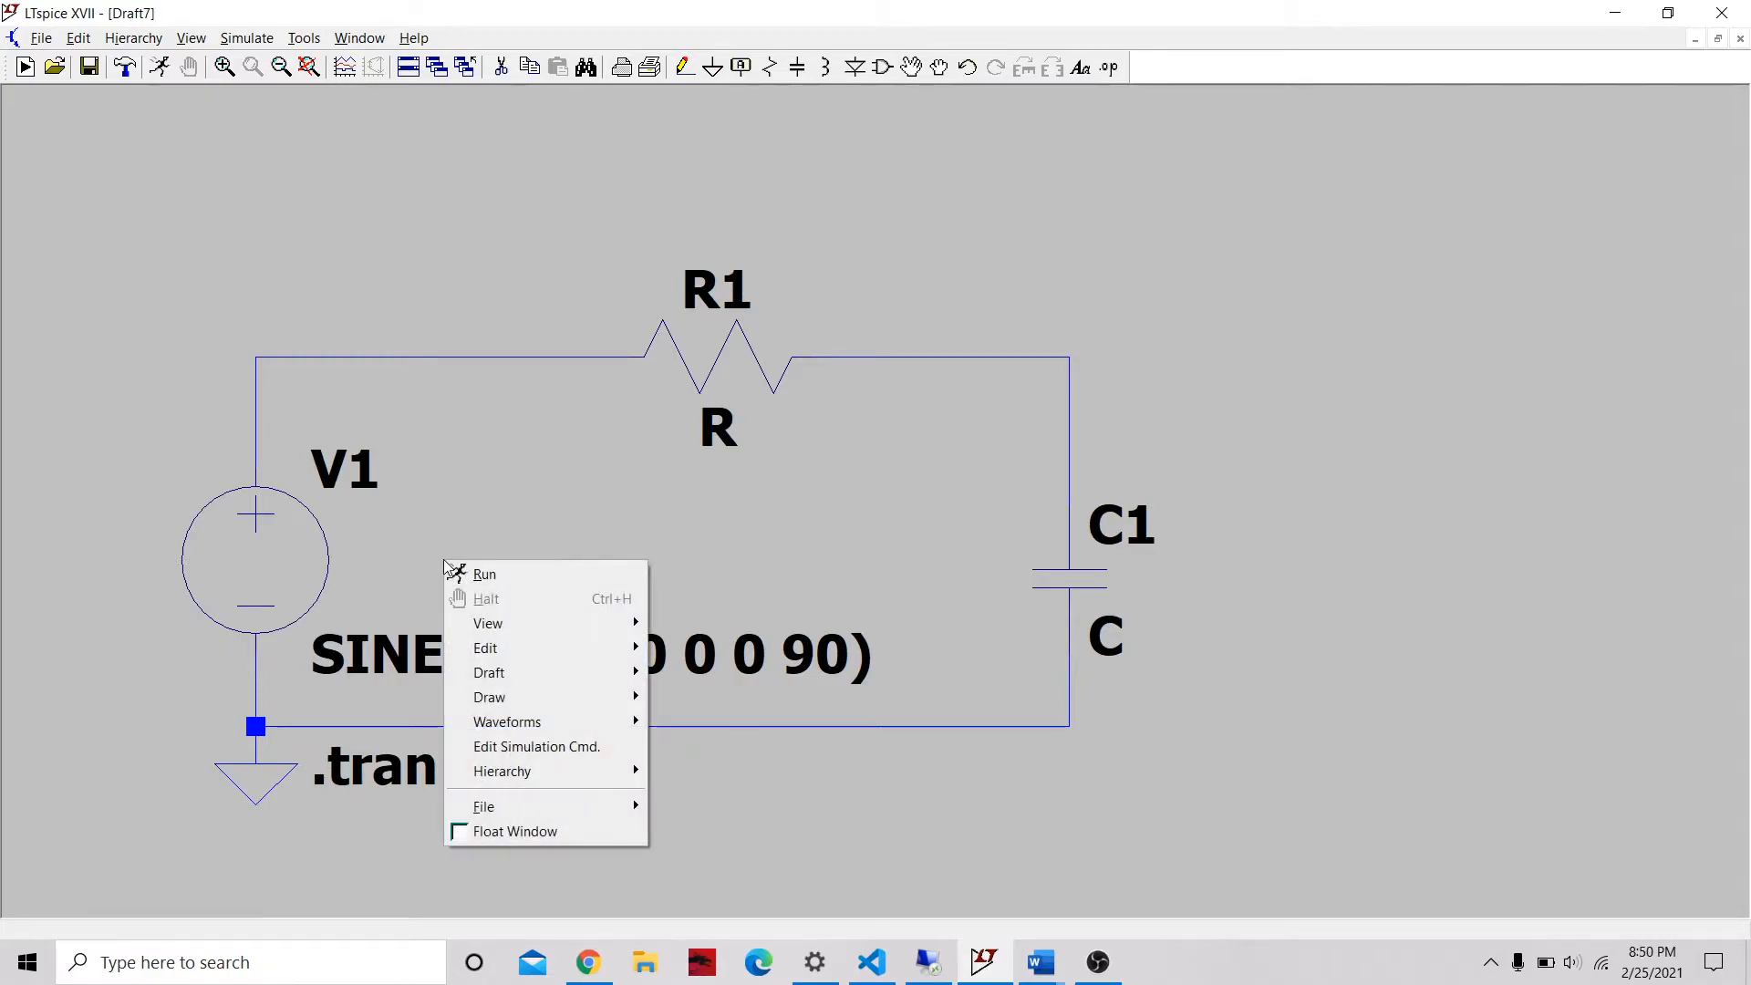
mouse_move(509, 672)
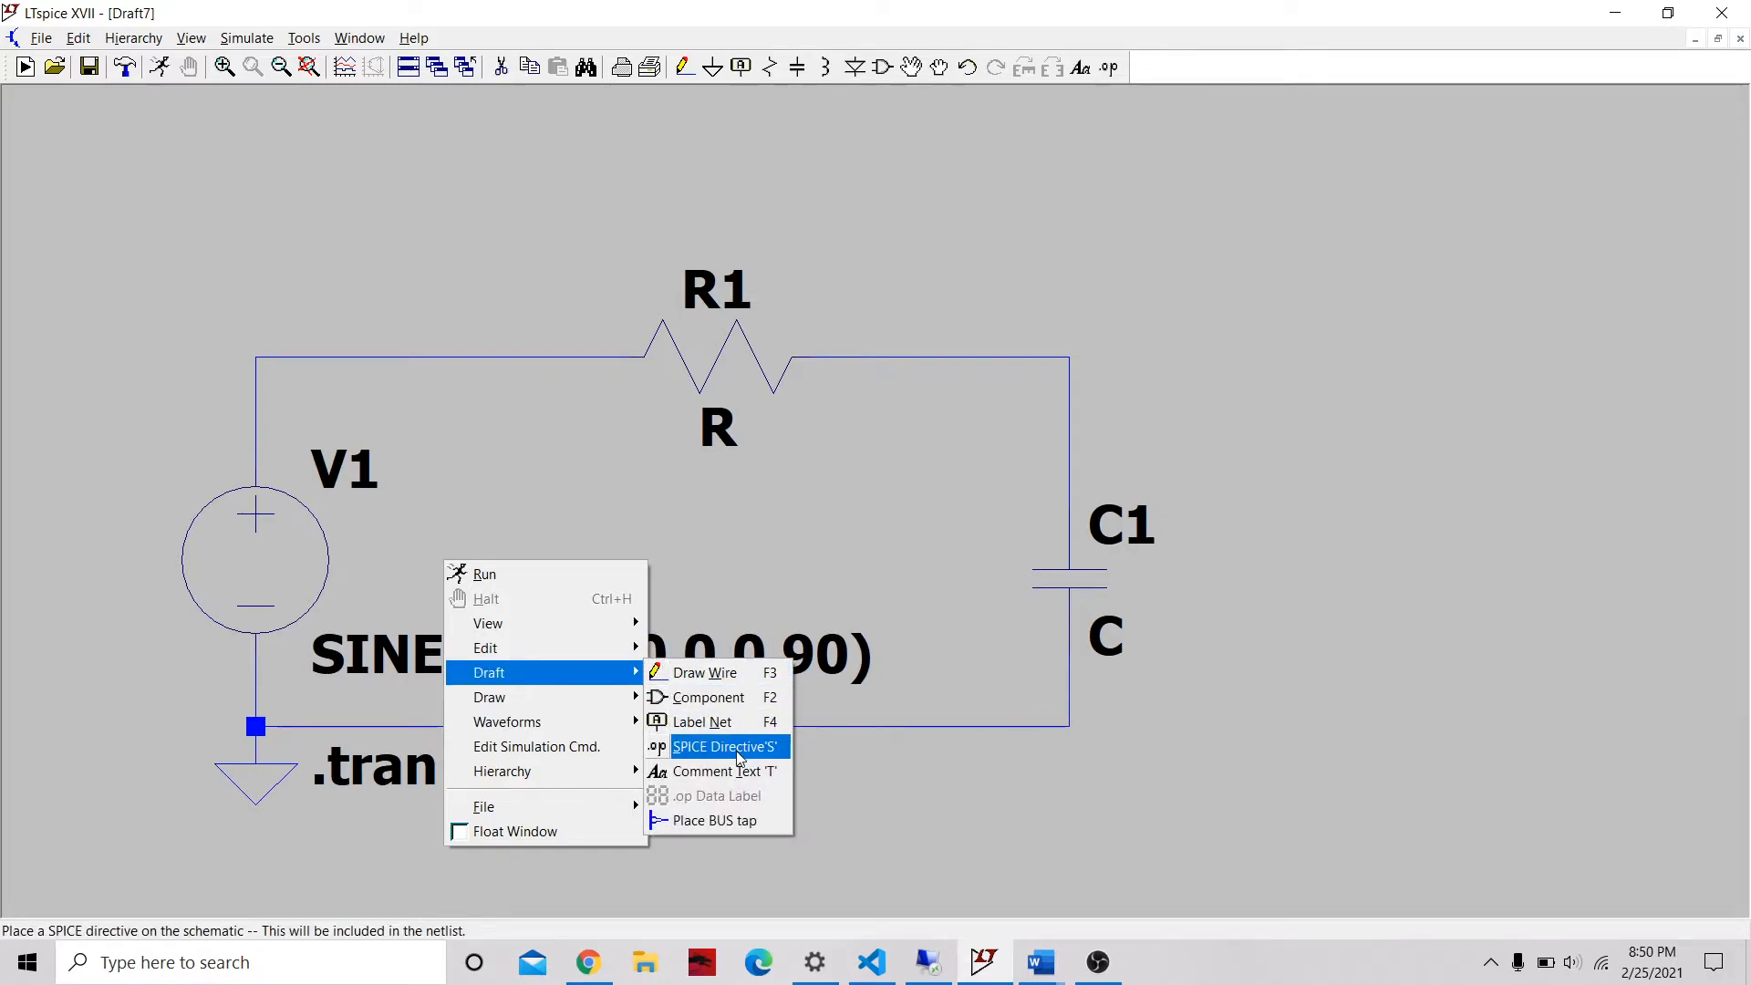
click(725, 747)
key(ctrl+v)
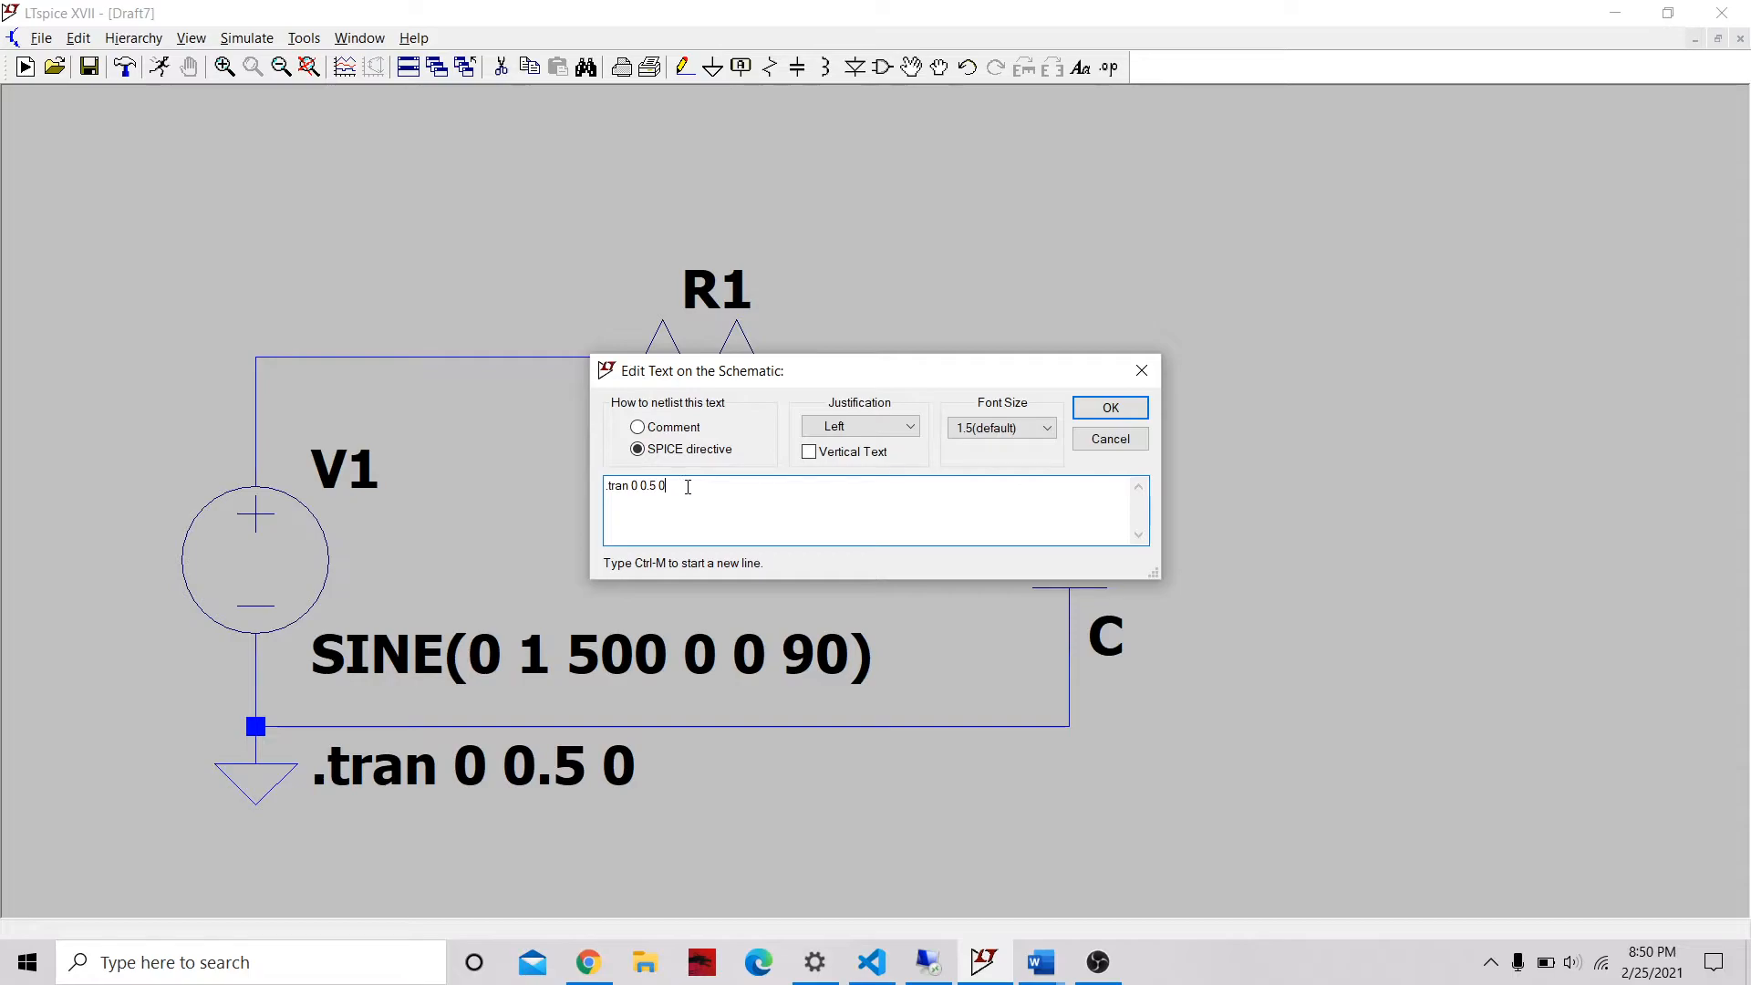
click(1110, 438)
right_click(416, 783)
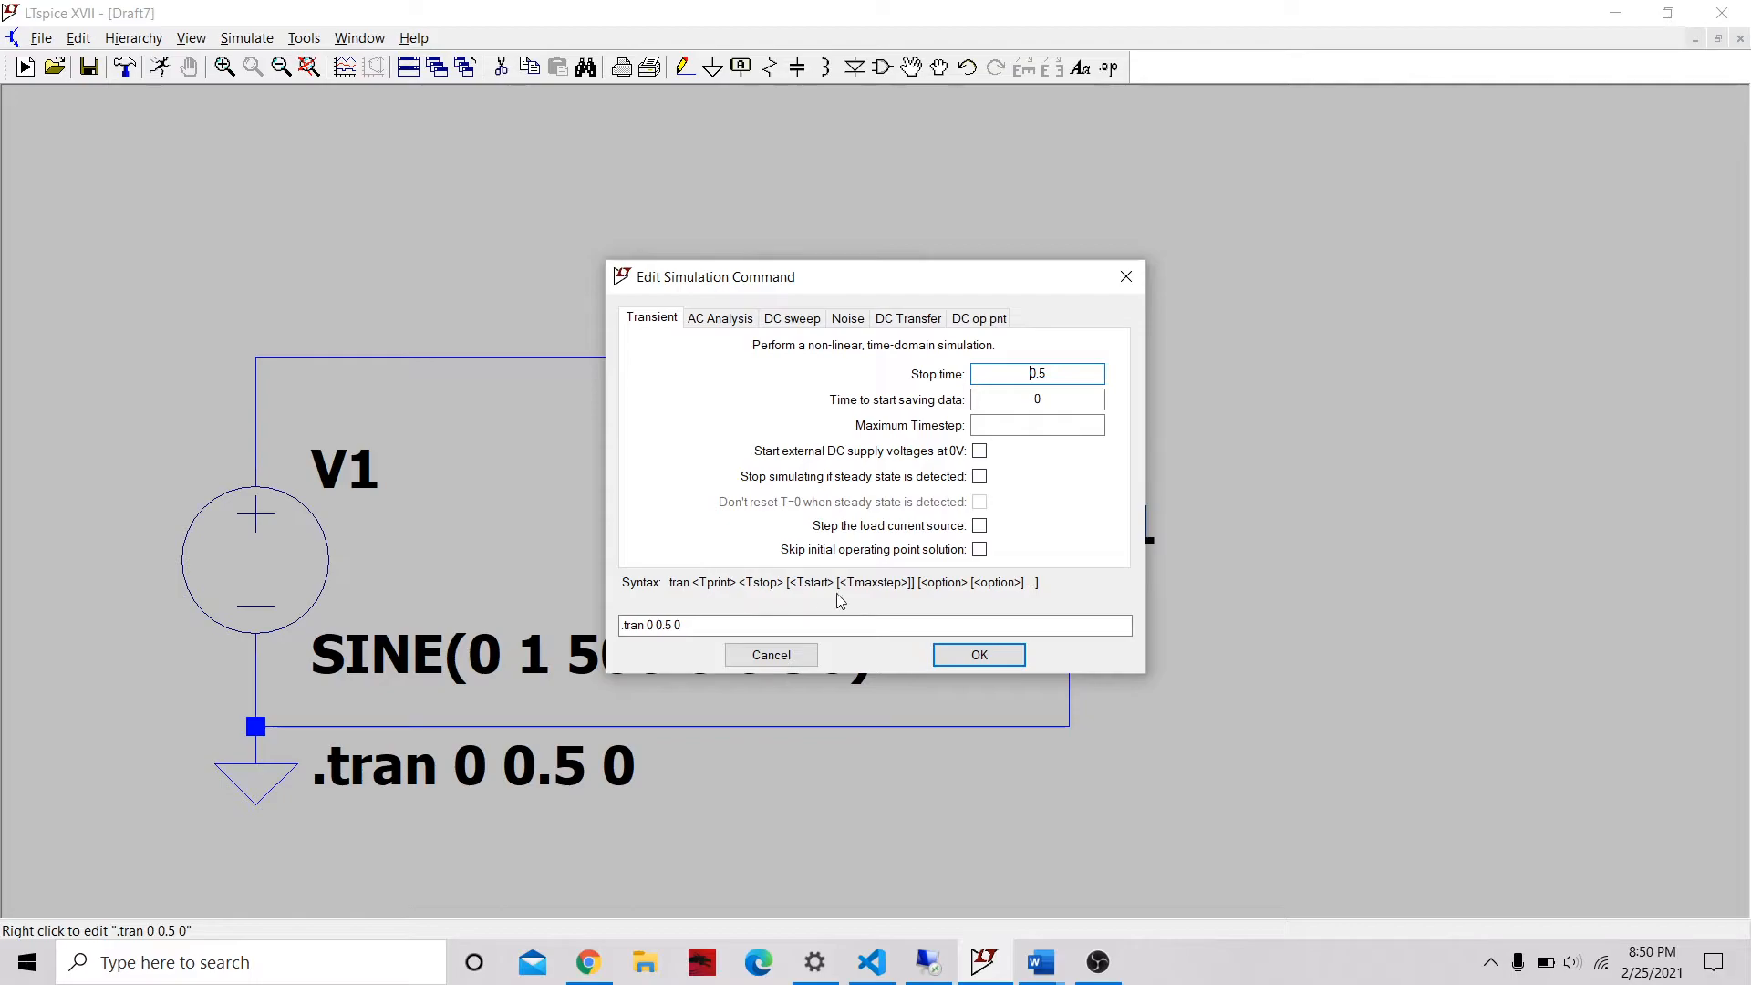
click(955, 656)
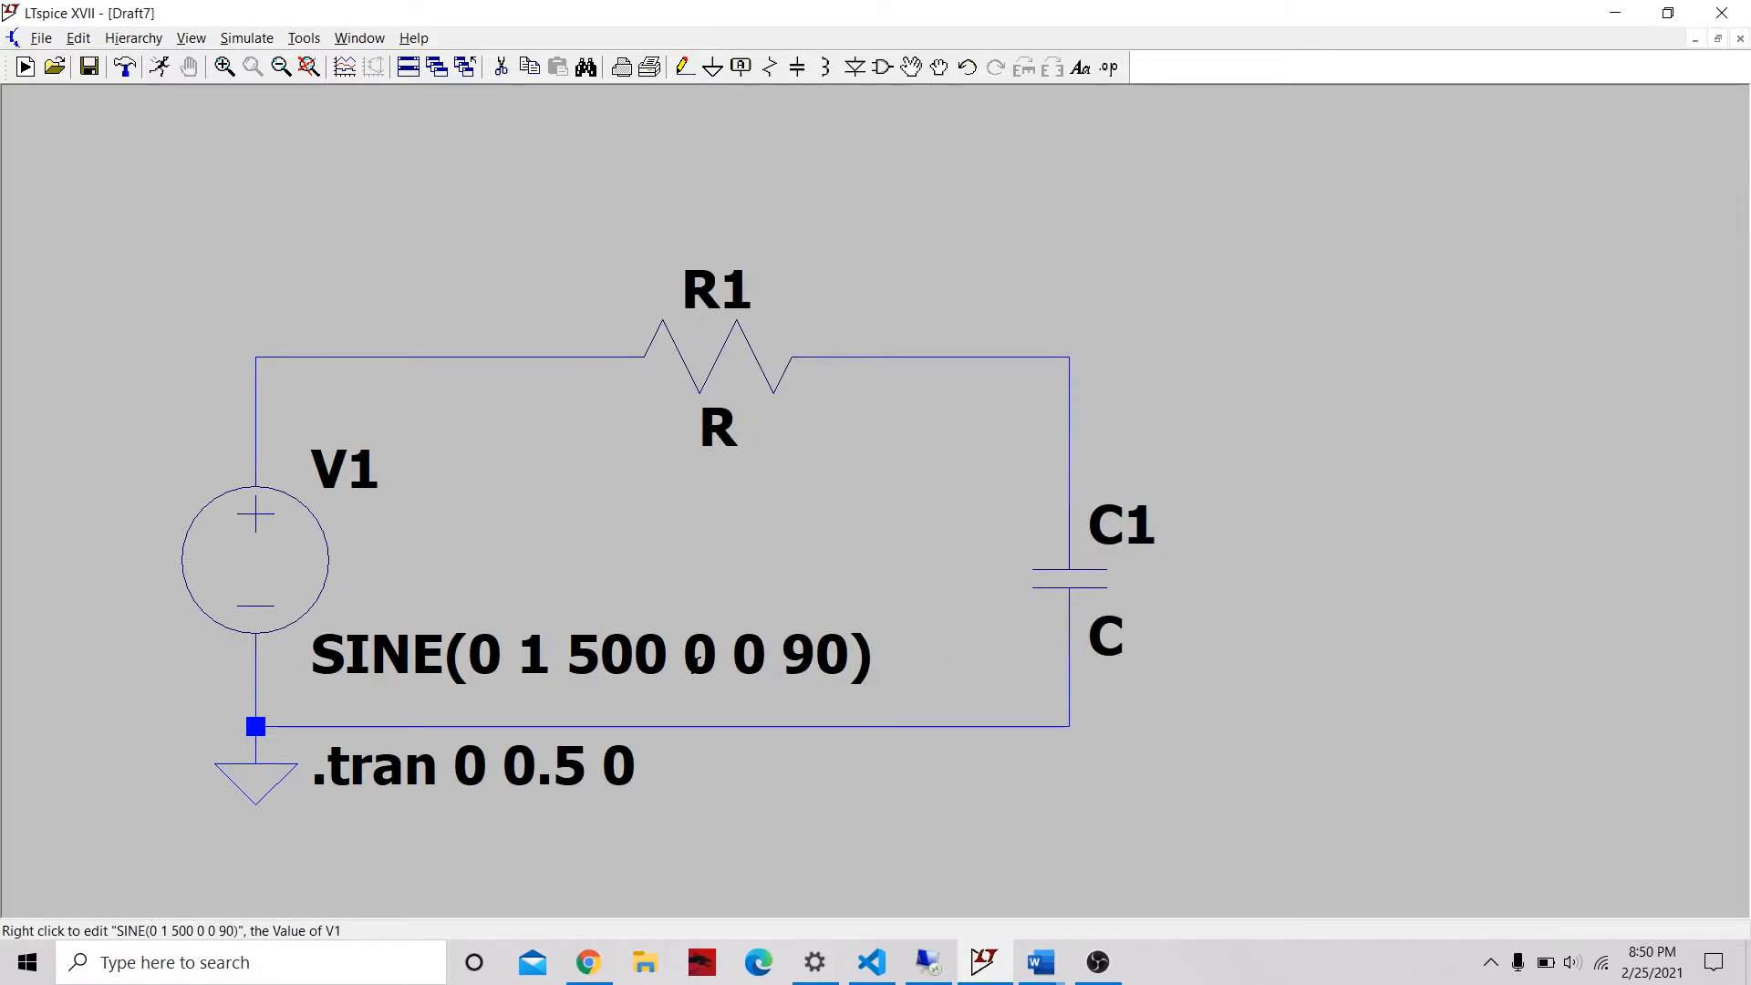
- Try to run the transient simulation, continuing with the default models for R and C
right_click(644, 534)
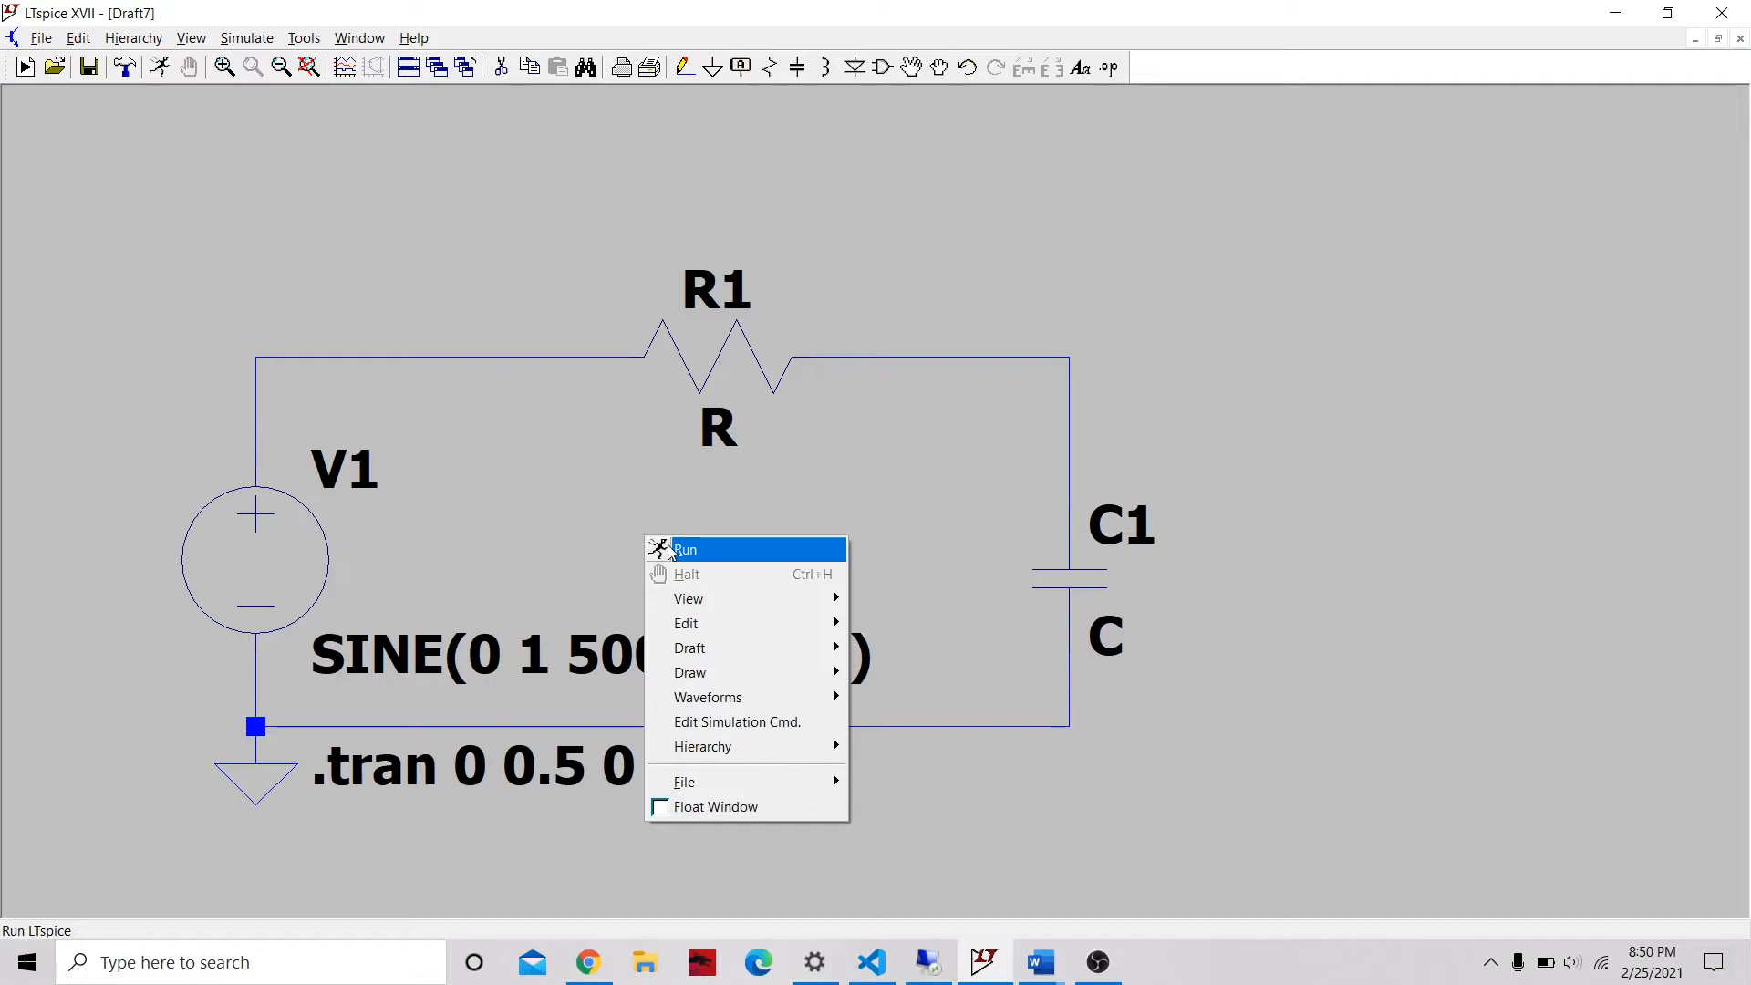
click(668, 550)
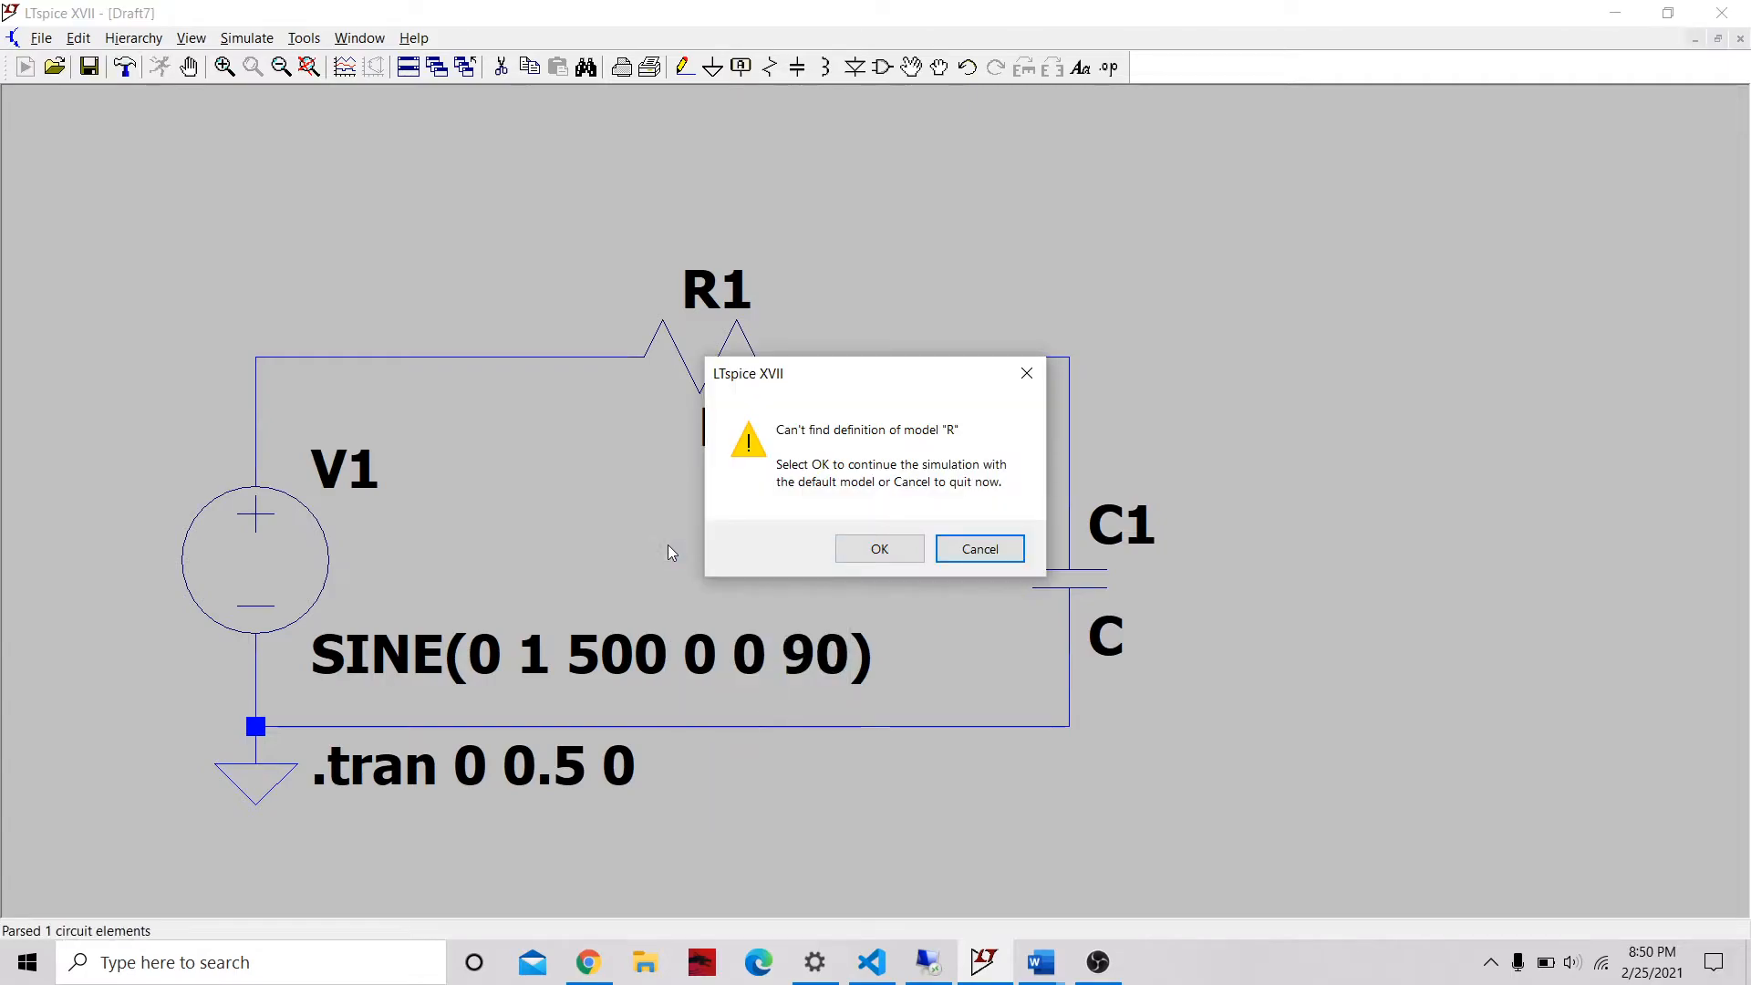
click(881, 551)
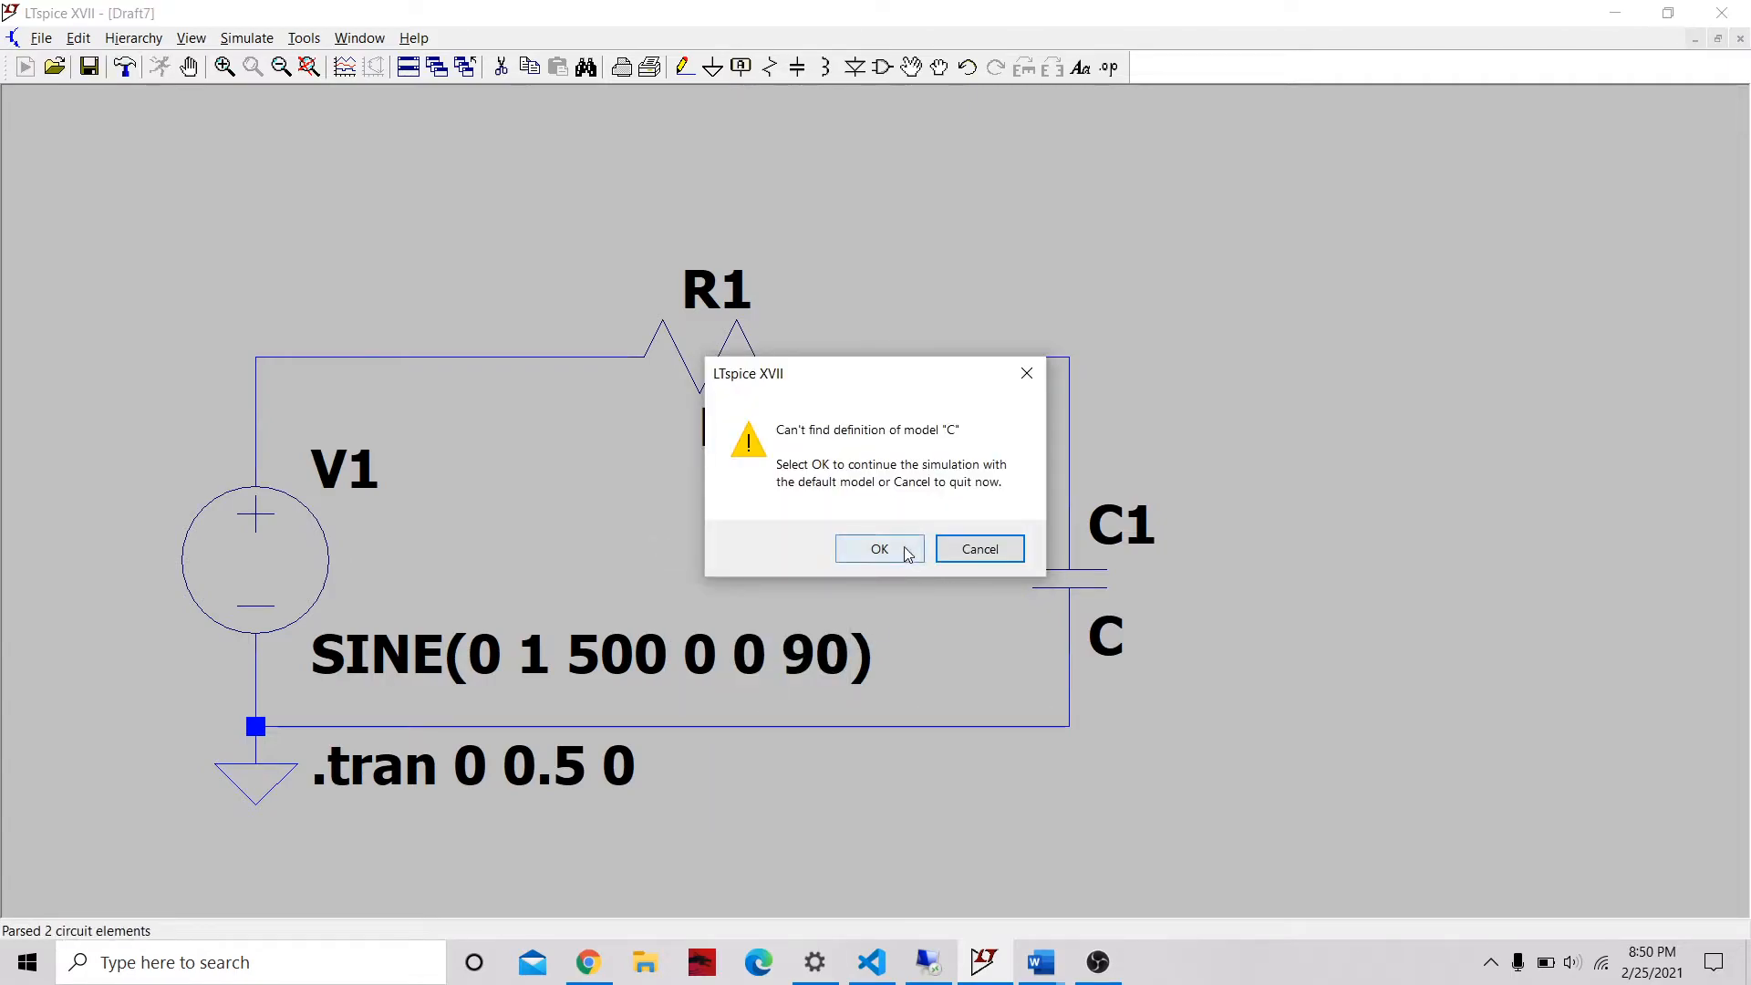
click(901, 551)
click(950, 521)
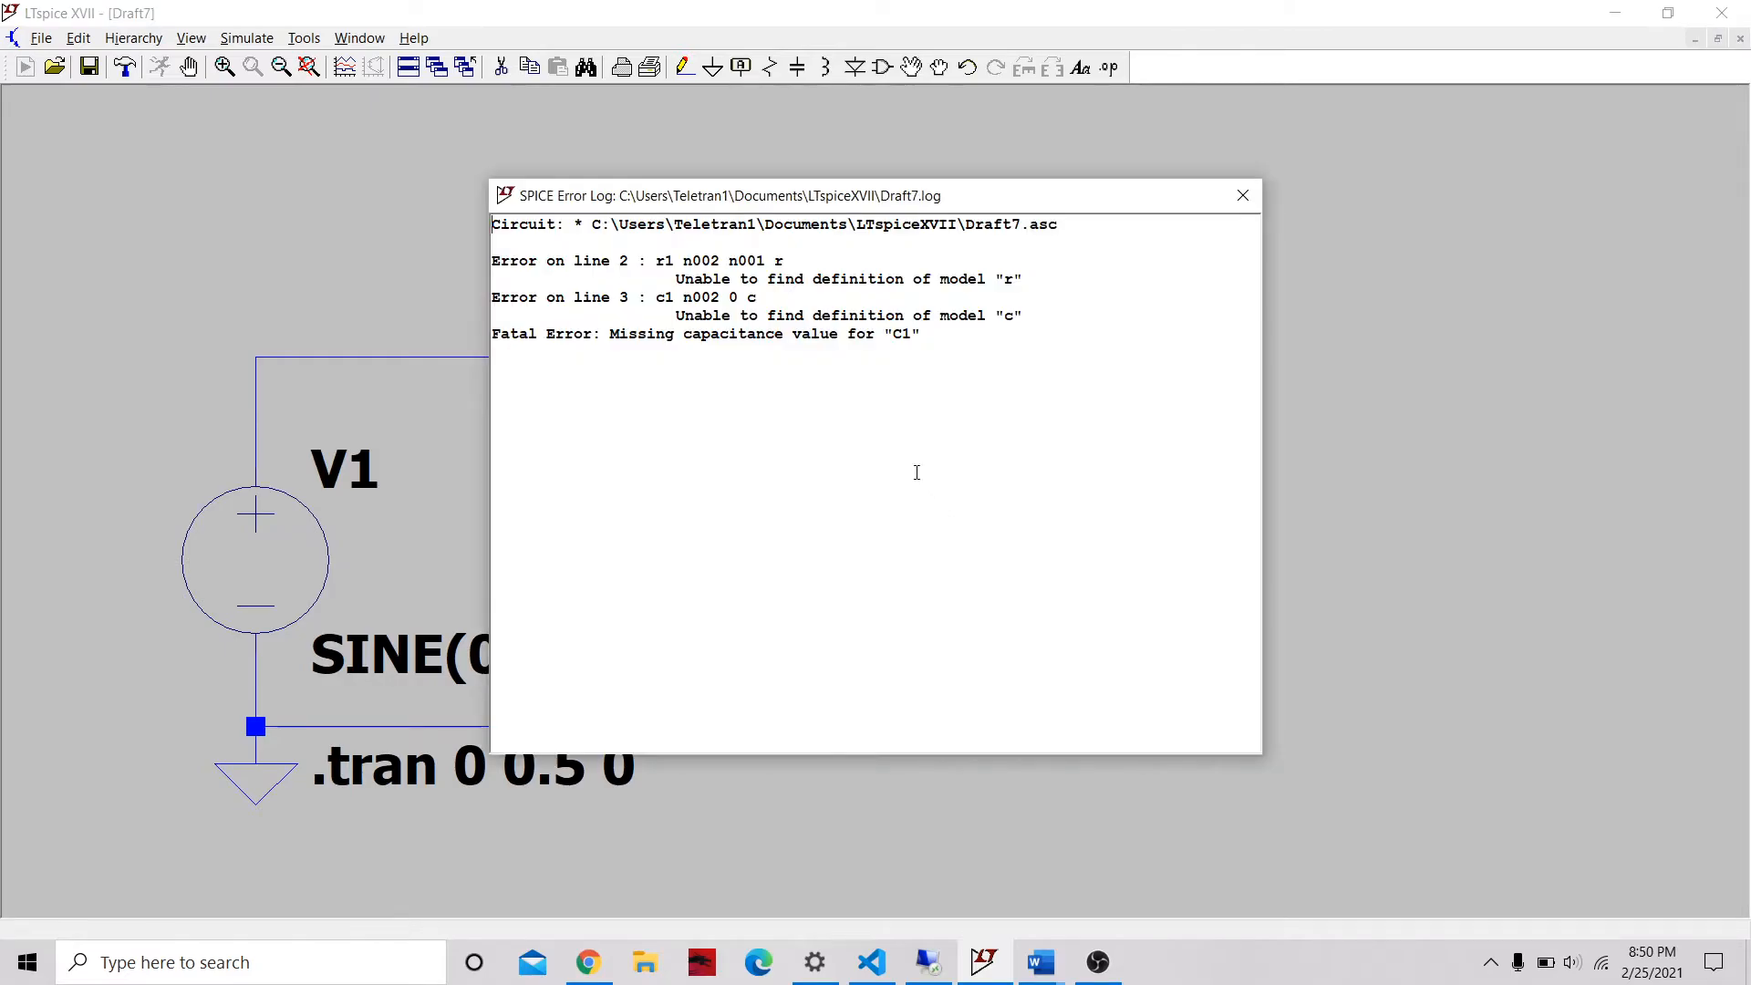
- Close the error log, then give R1 a resistance of 1k and C1 a capacitance of 0.1uF
click(1233, 185)
right_click(727, 361)
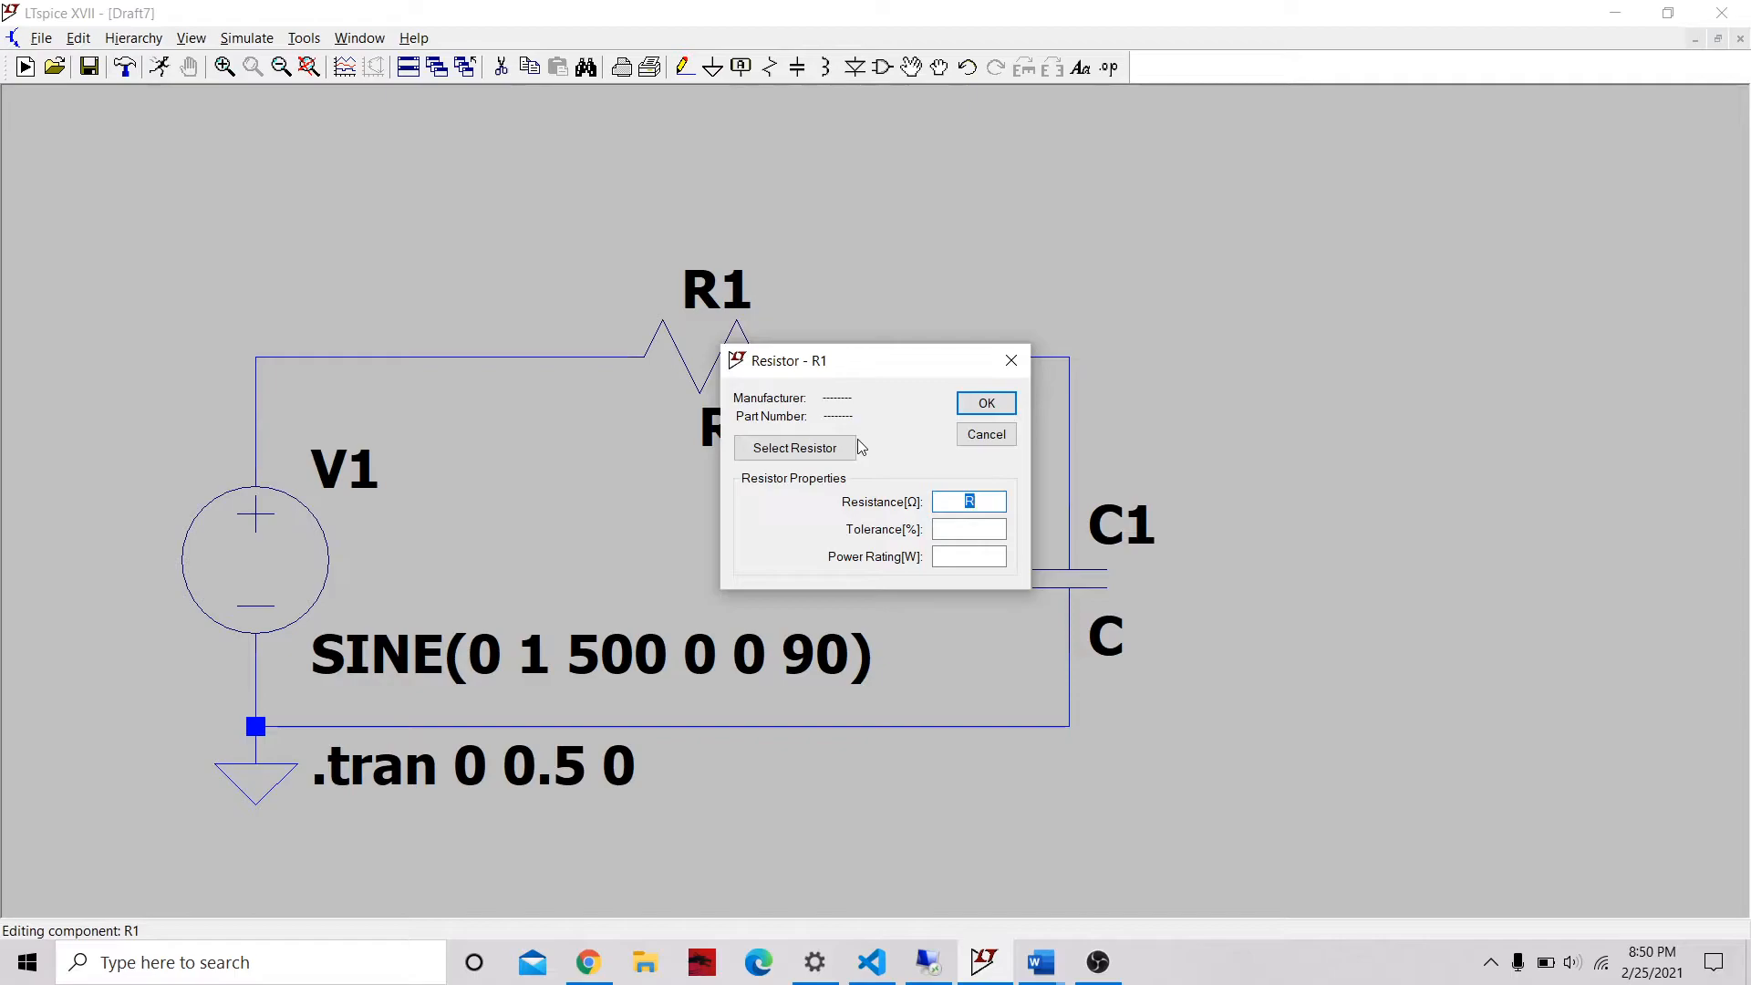
text(1k)
key(Return)
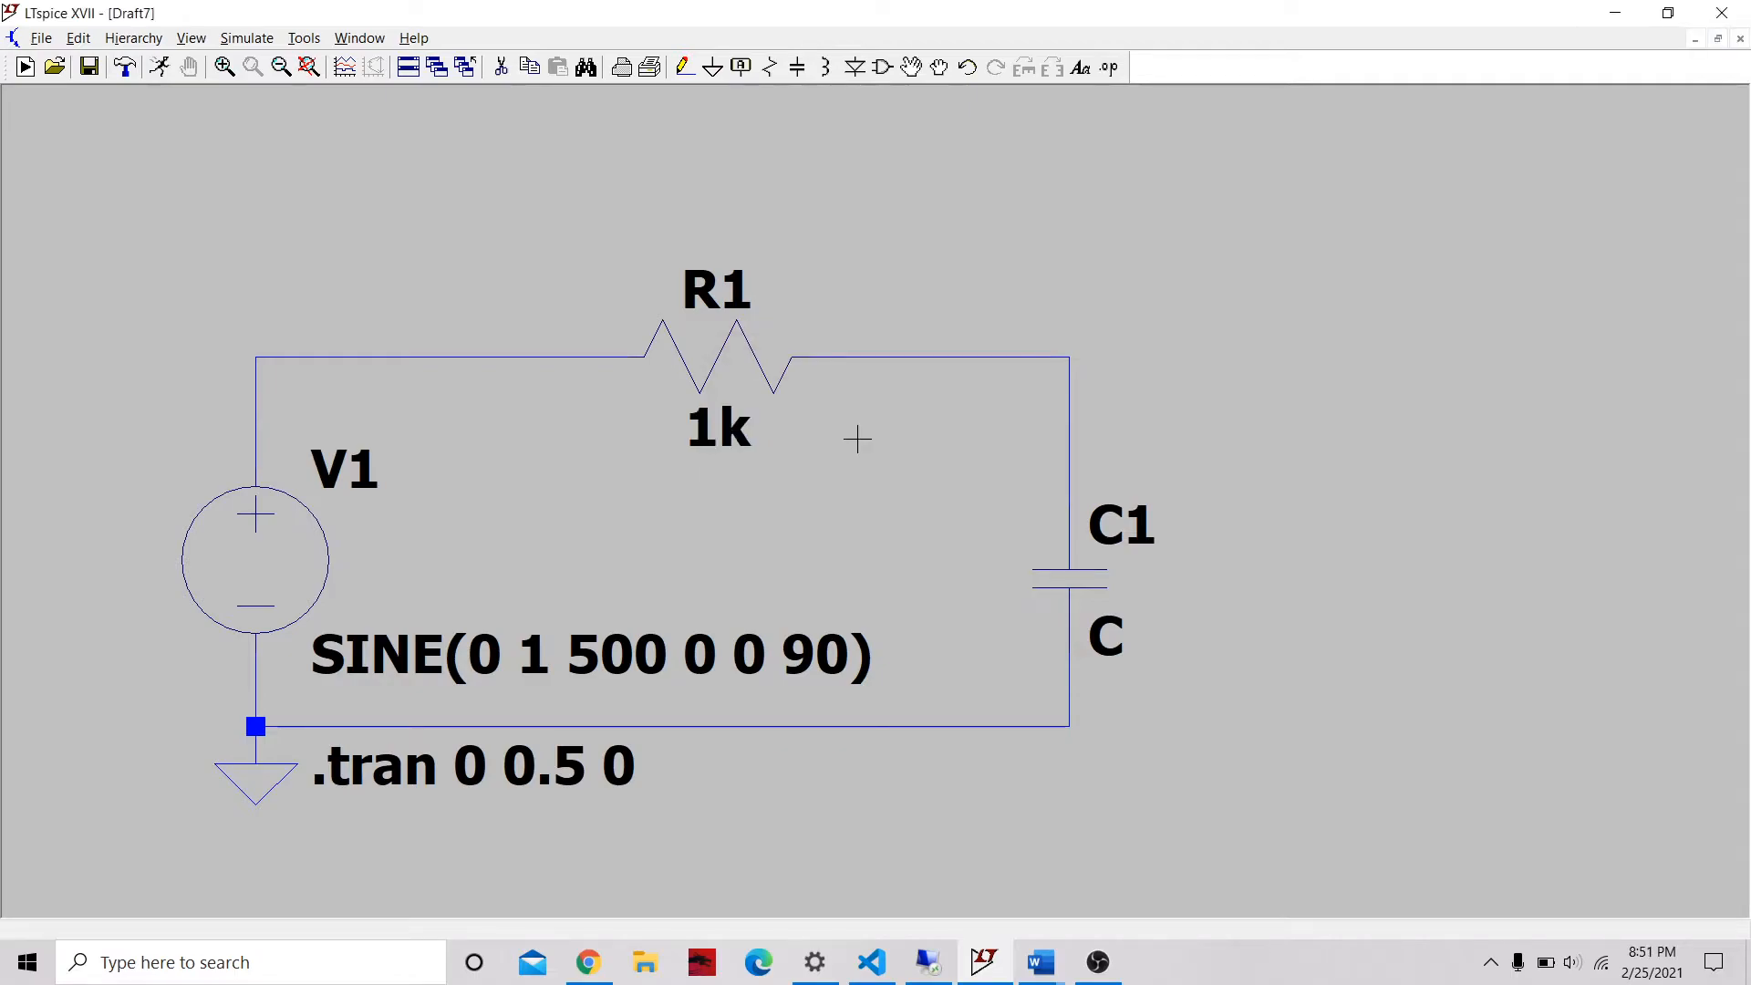
right_click(1089, 560)
text(0.1uF)
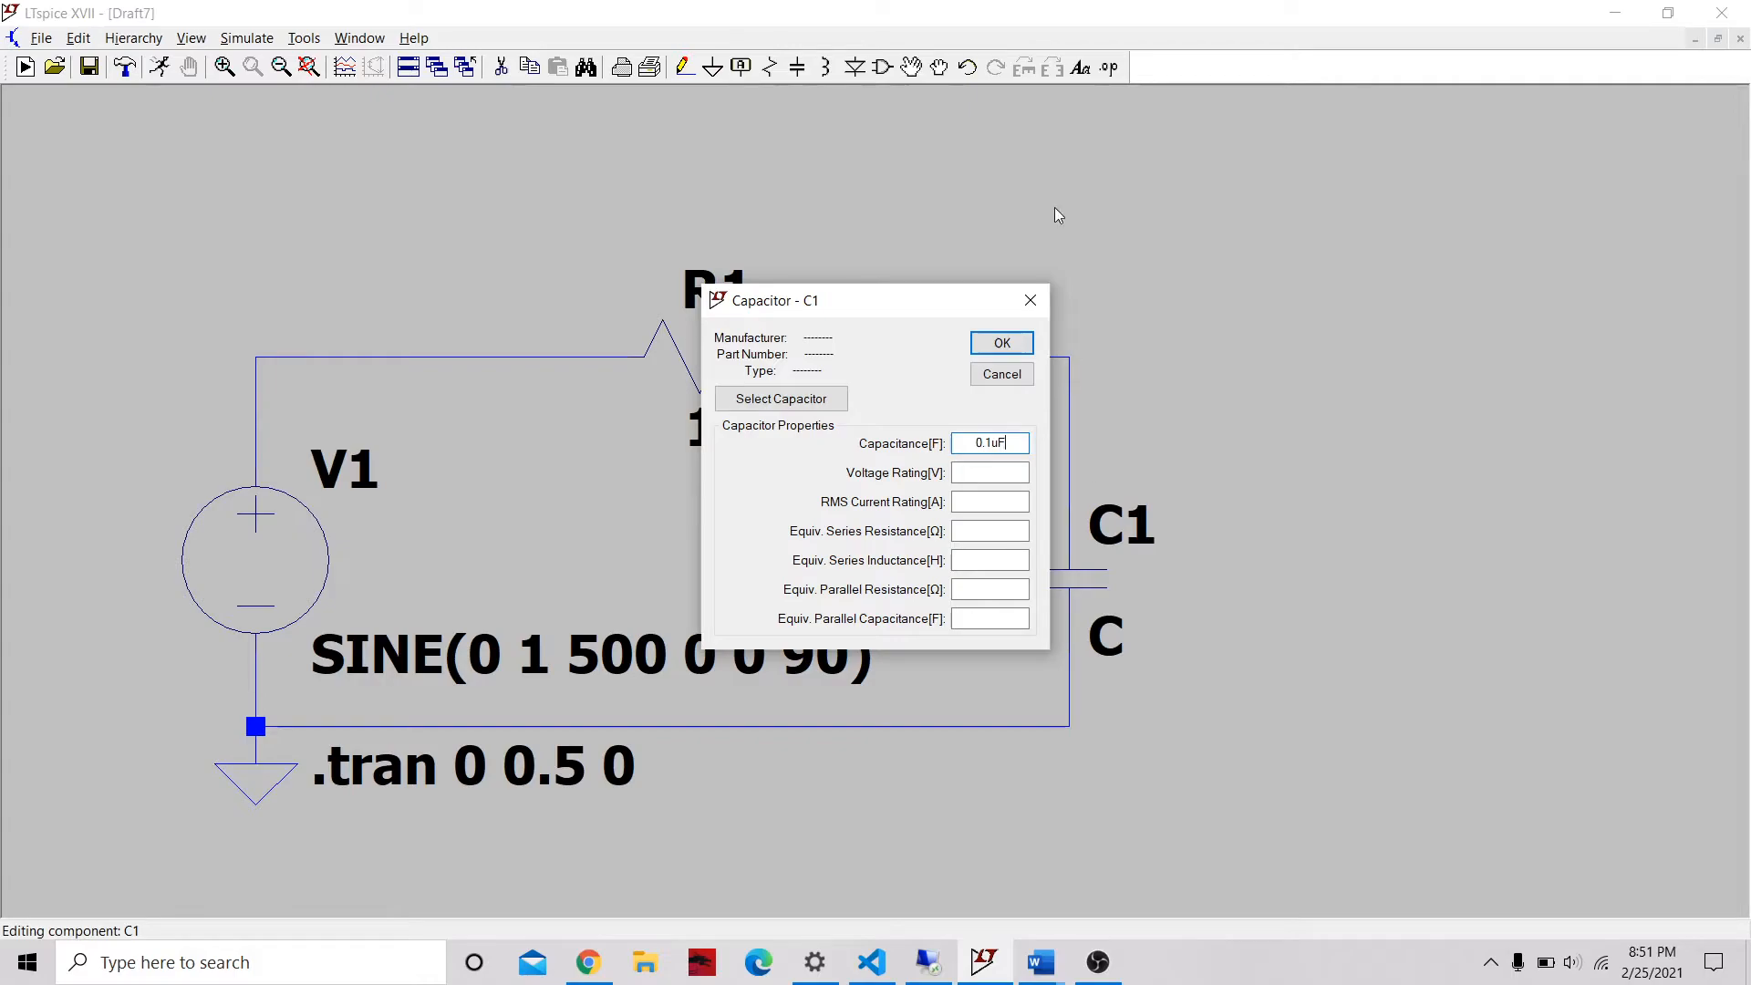
click(1003, 344)
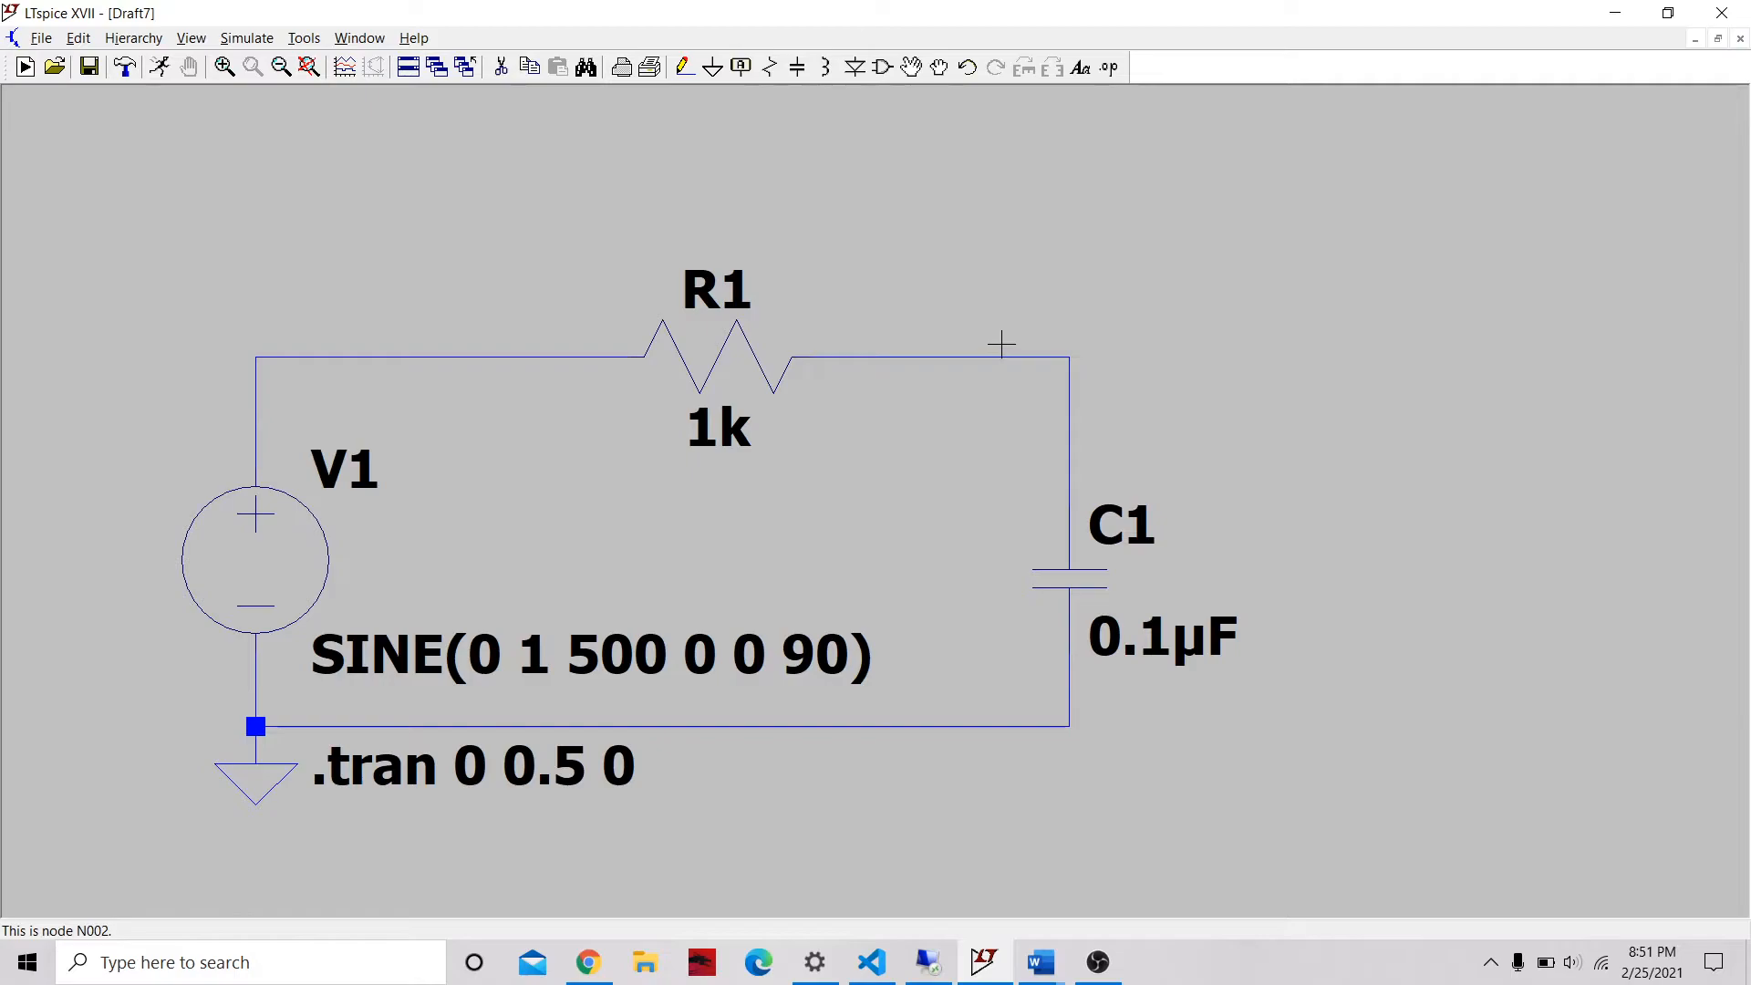
- Run the transient simulation and plot the voltage at the node between R1 and C1
right_click(989, 277)
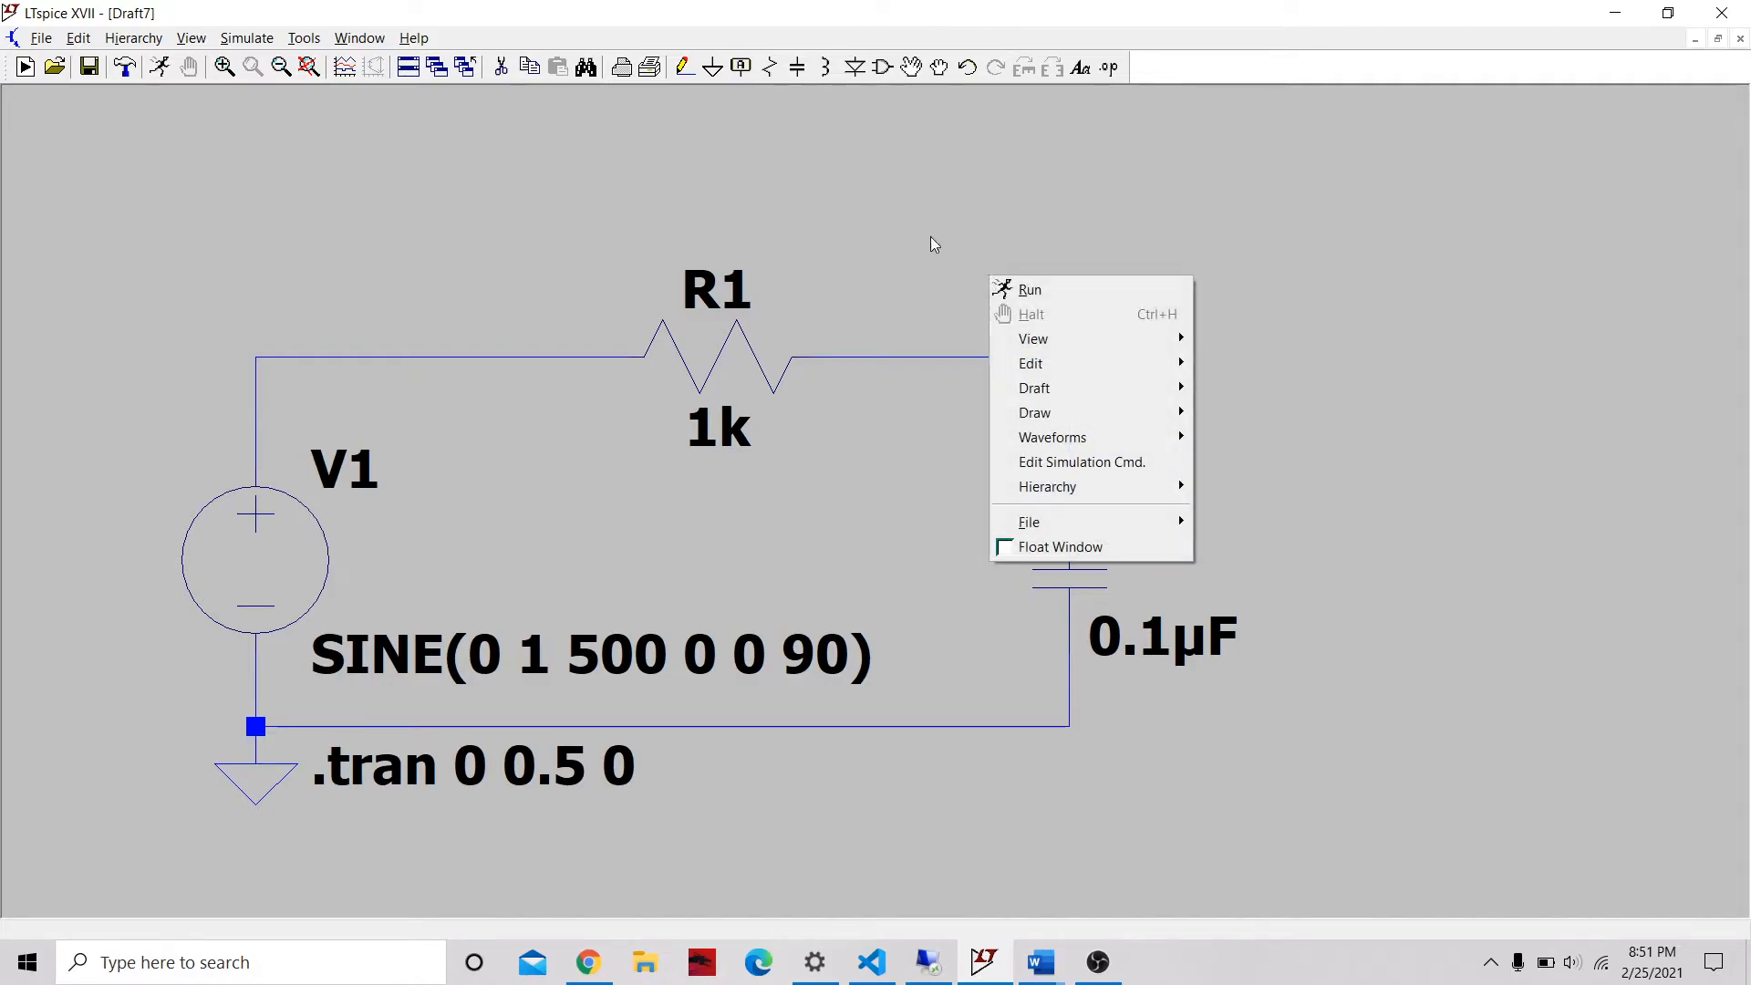
click(957, 262)
right_click(962, 263)
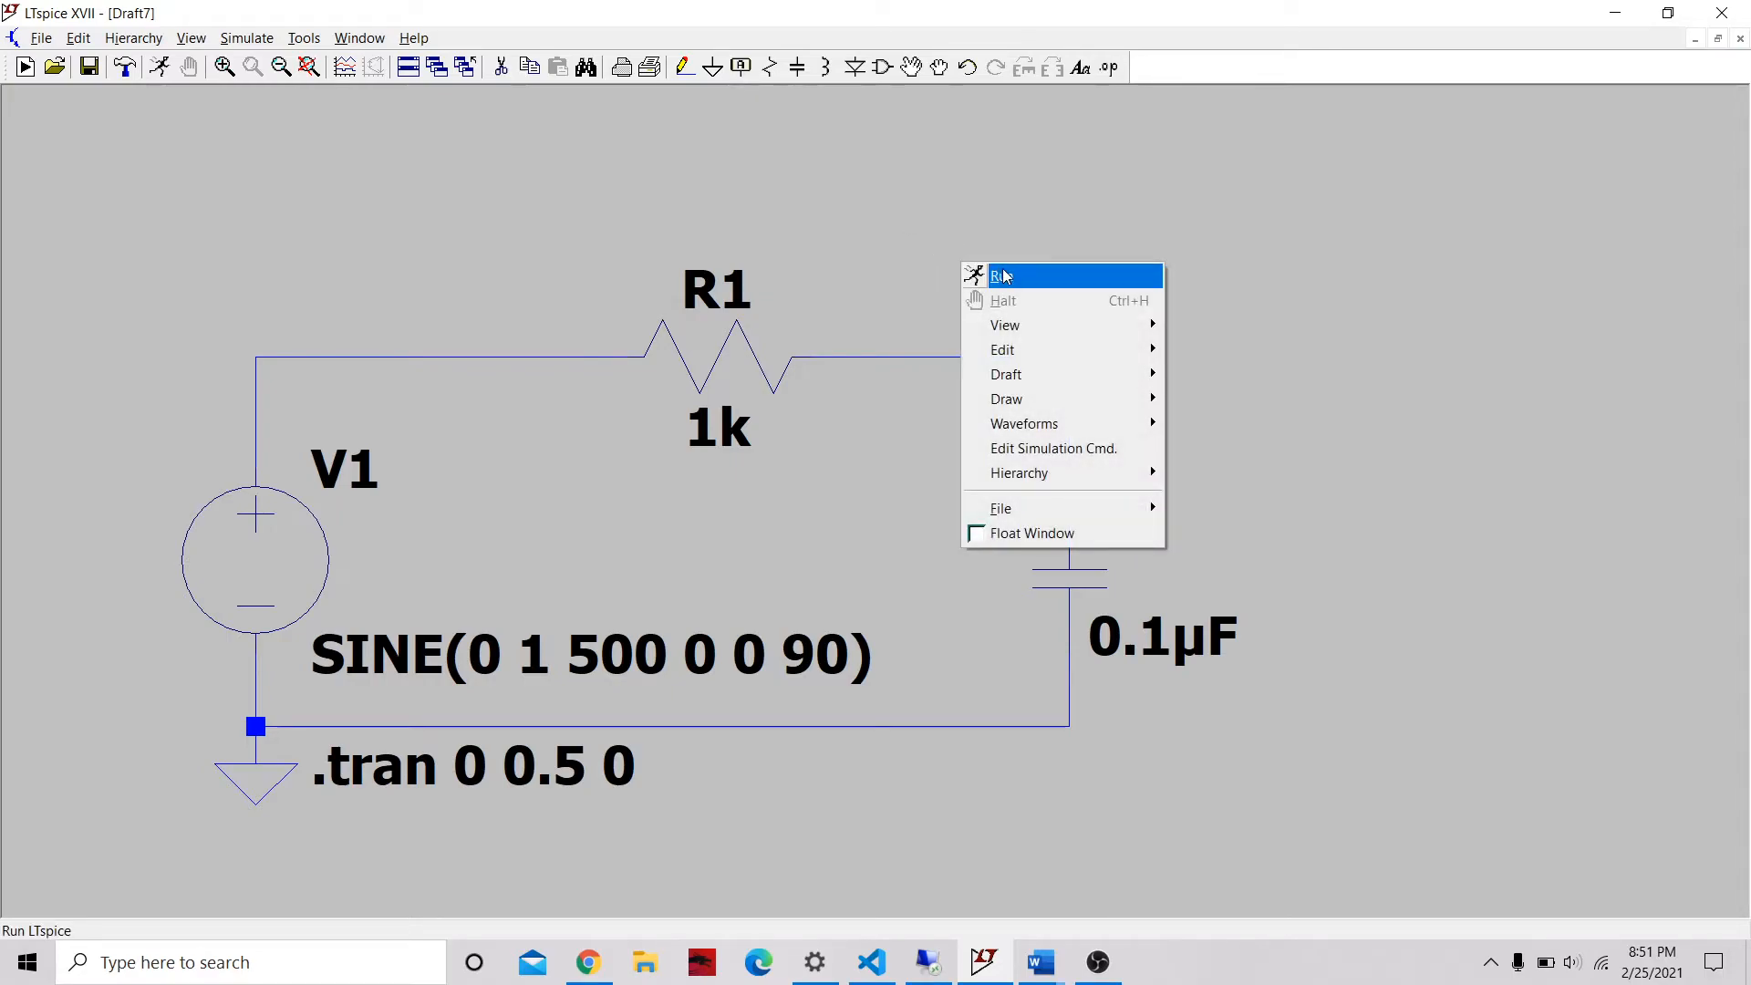
click(1003, 277)
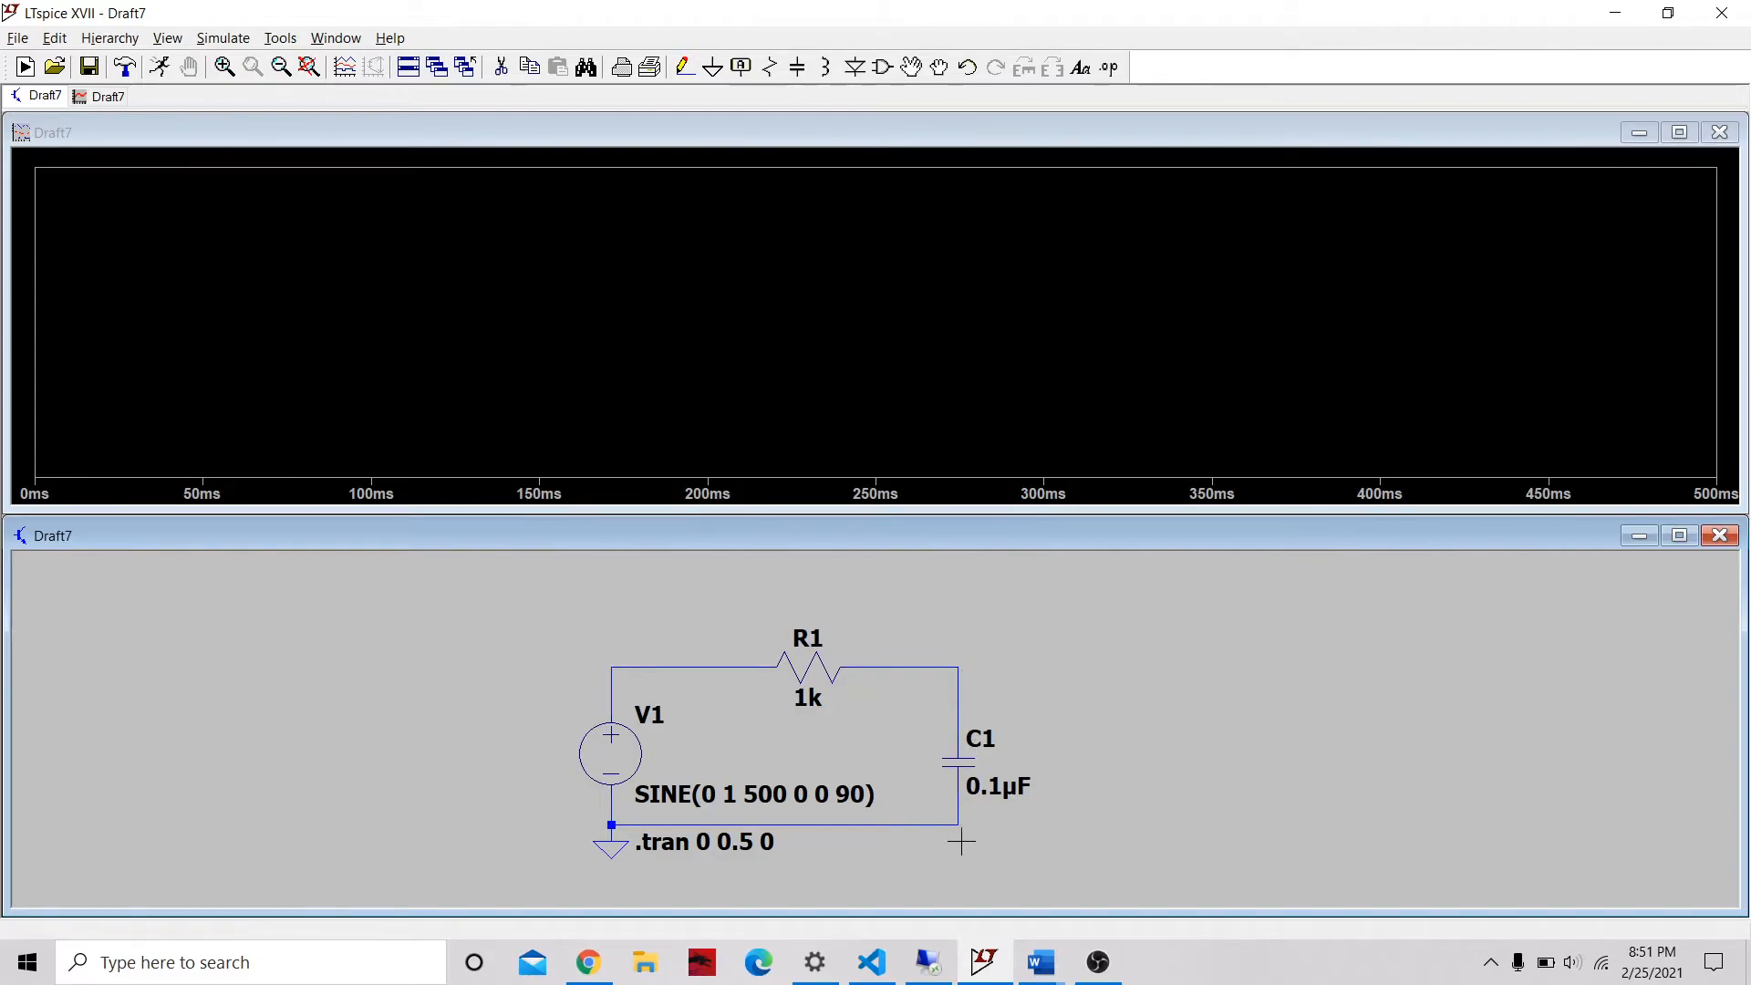
click(962, 661)
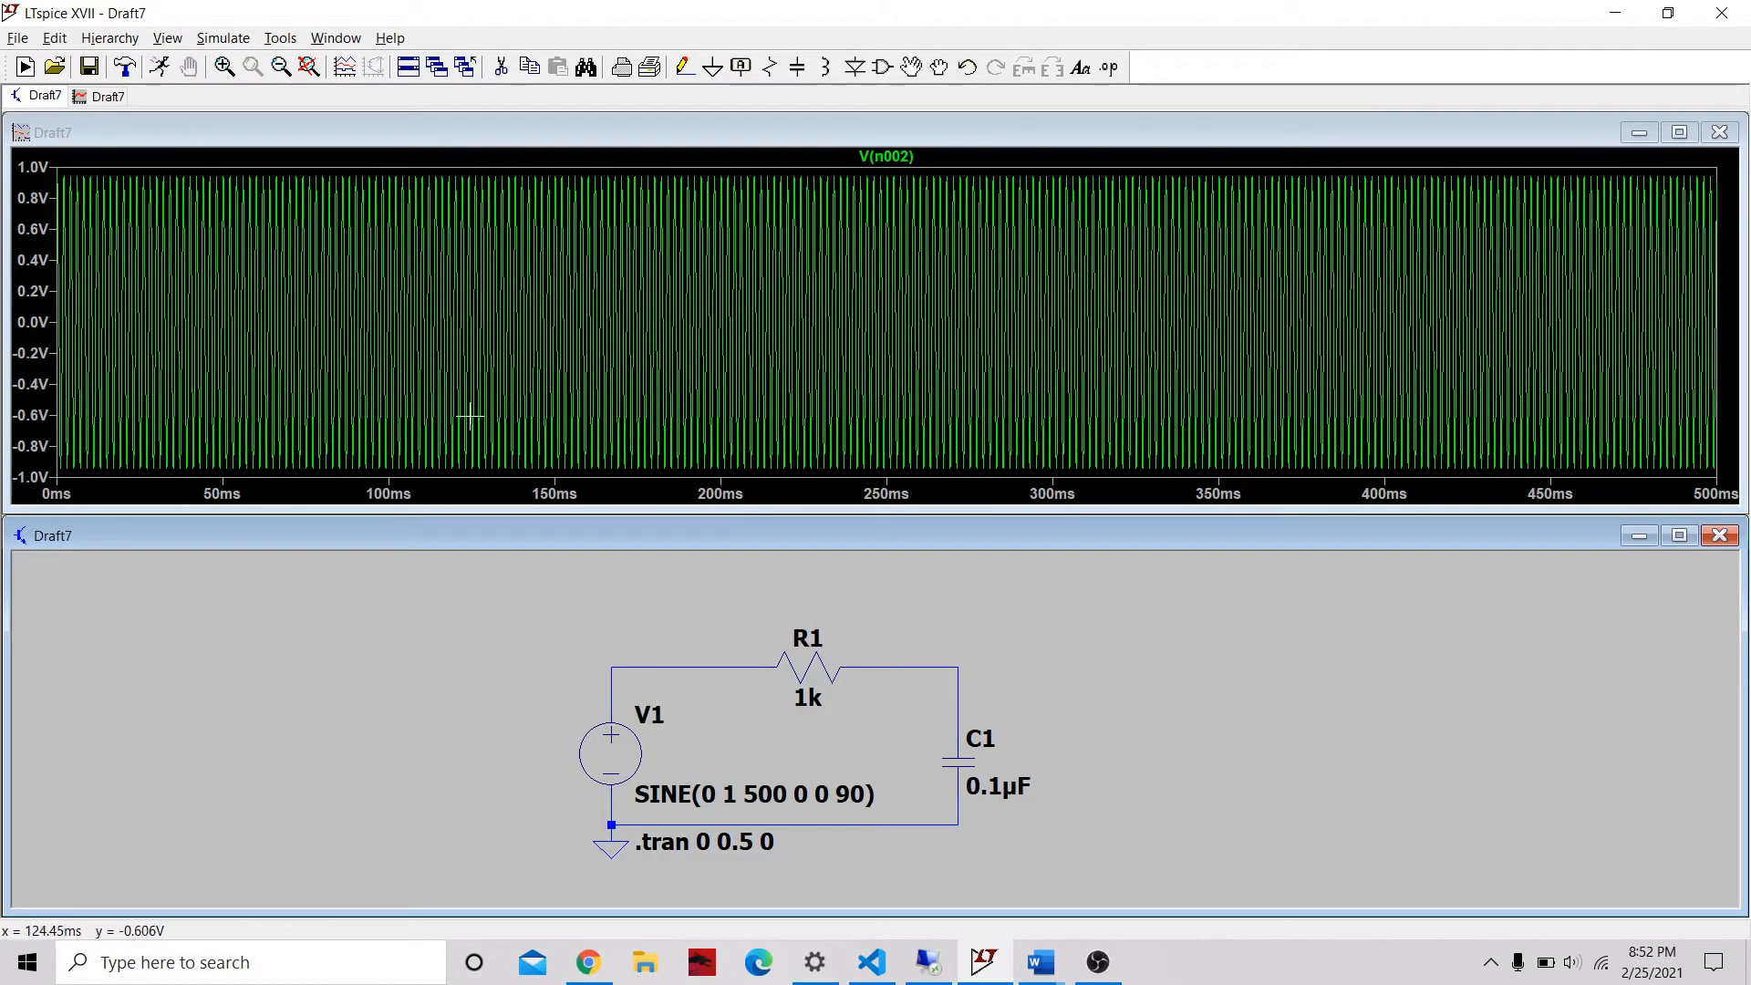
drag(439, 474, 636, 167)
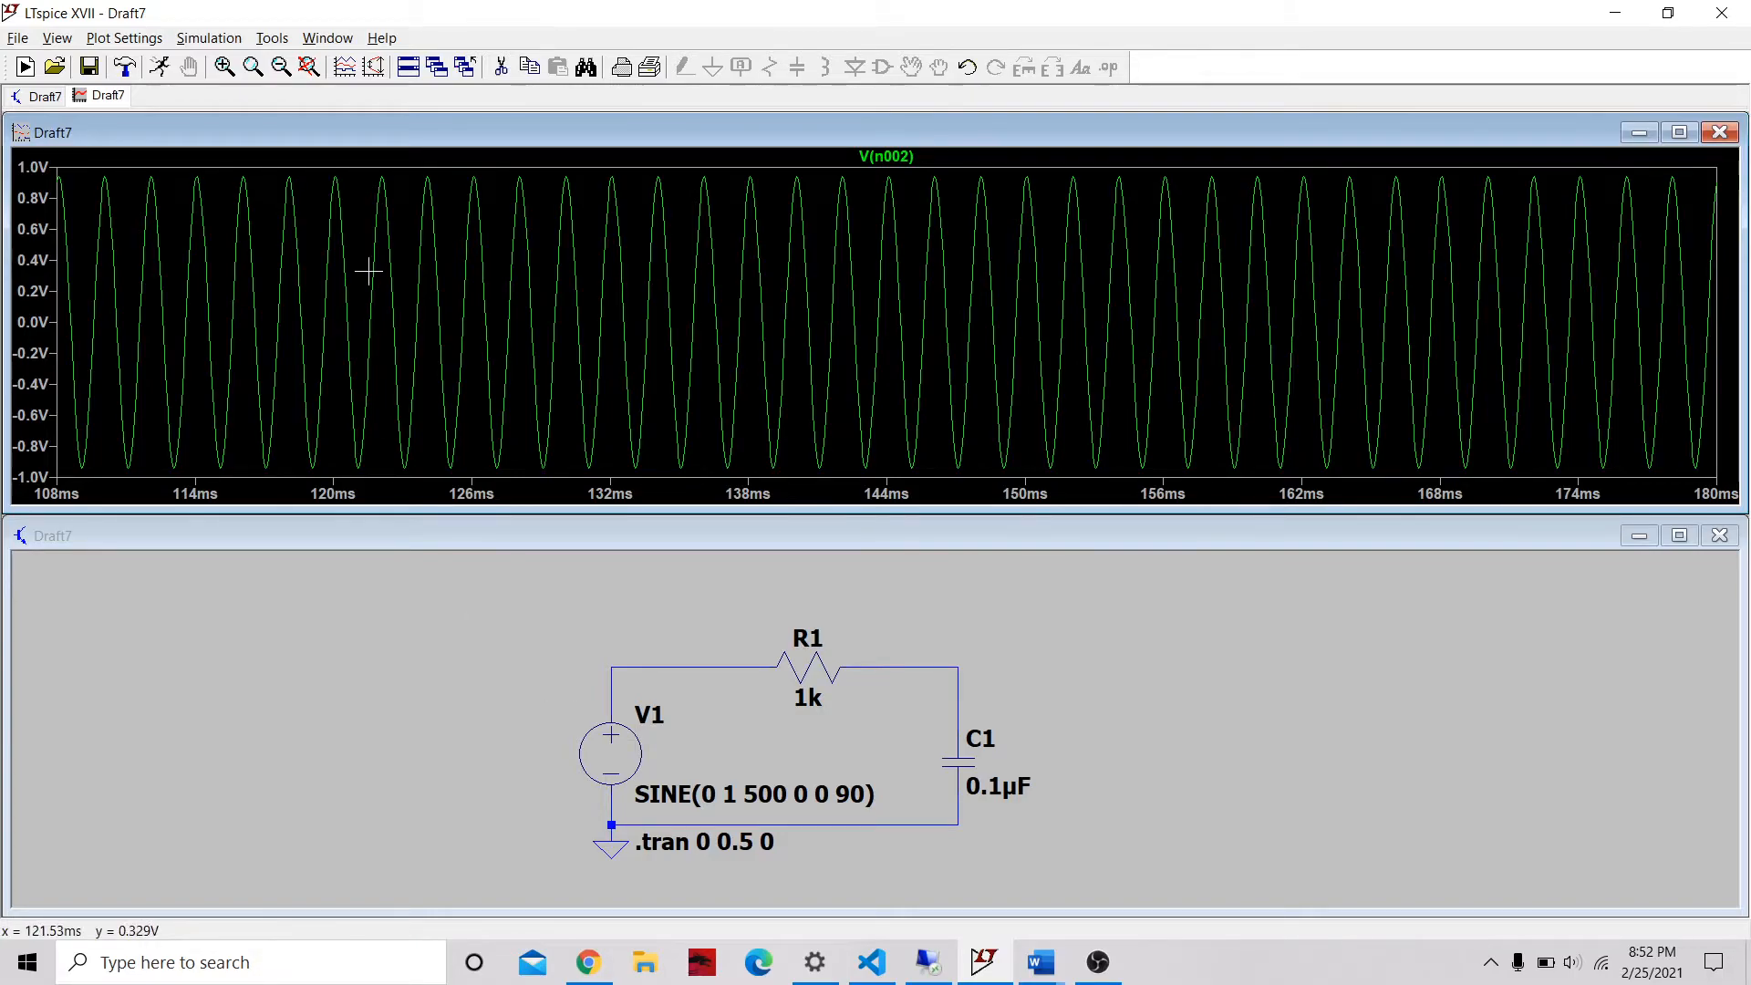
- Rerun the transient simulation and add the voltage of the node between V1 and R1 to compare both traces over a few cycles
right_click(706, 649)
click(740, 659)
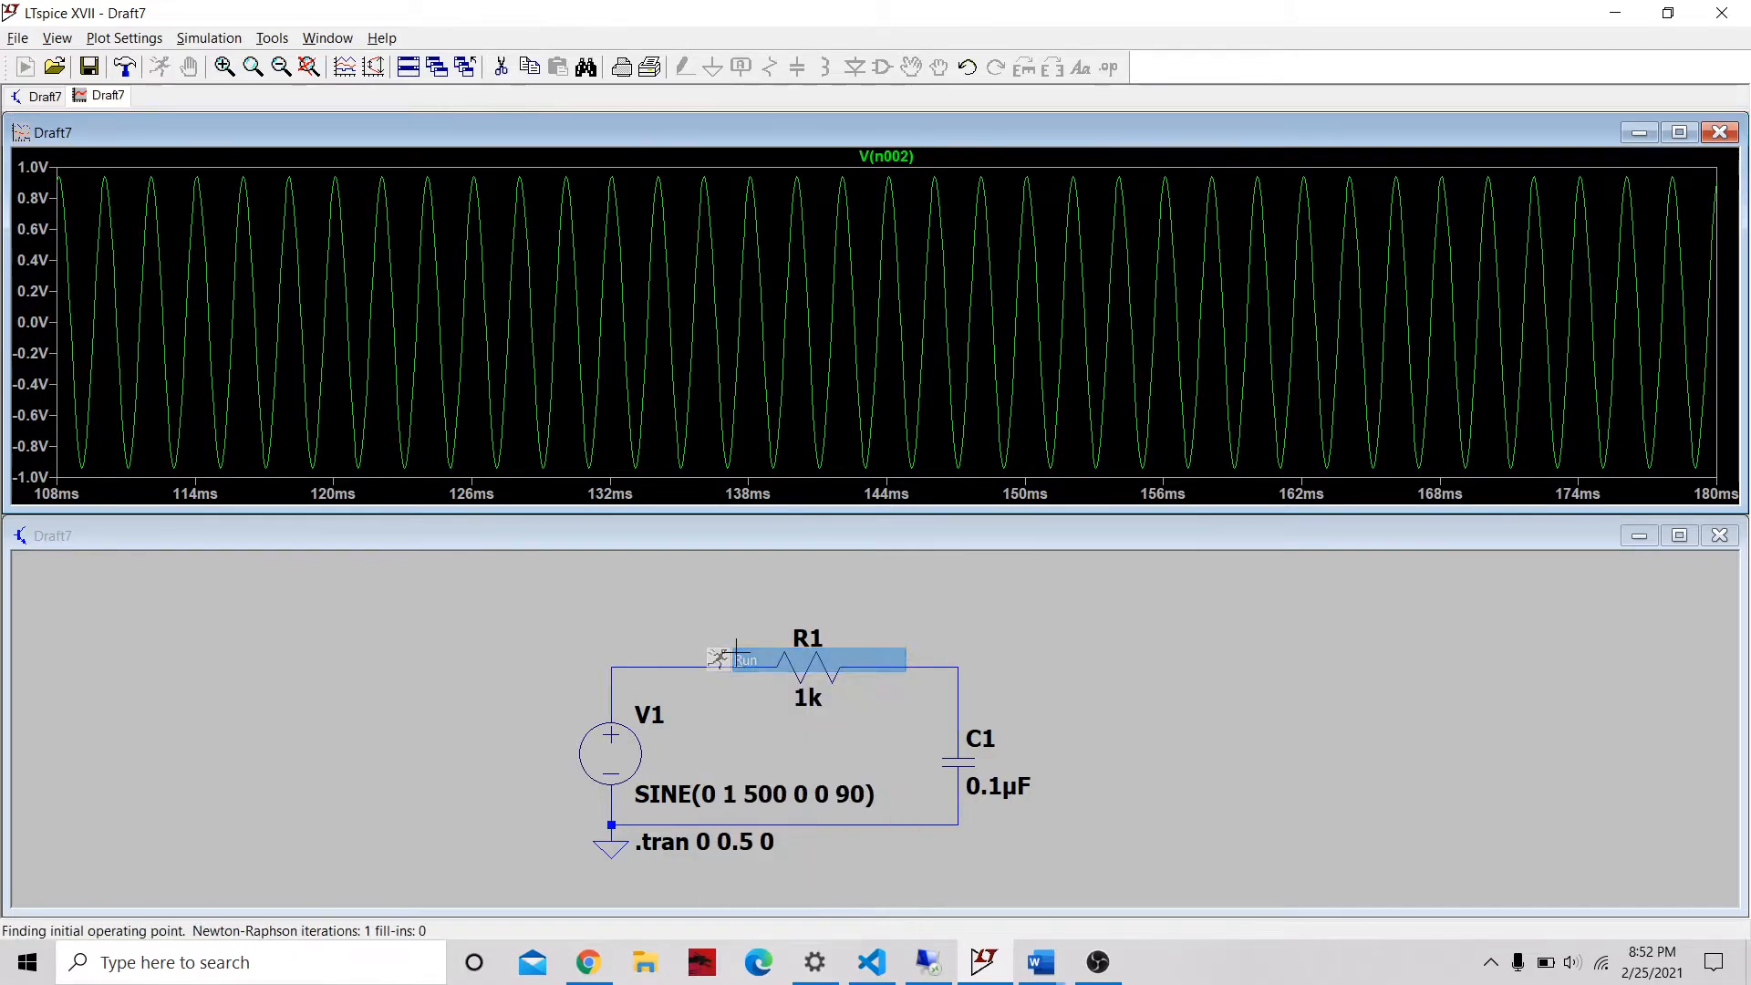
click(725, 660)
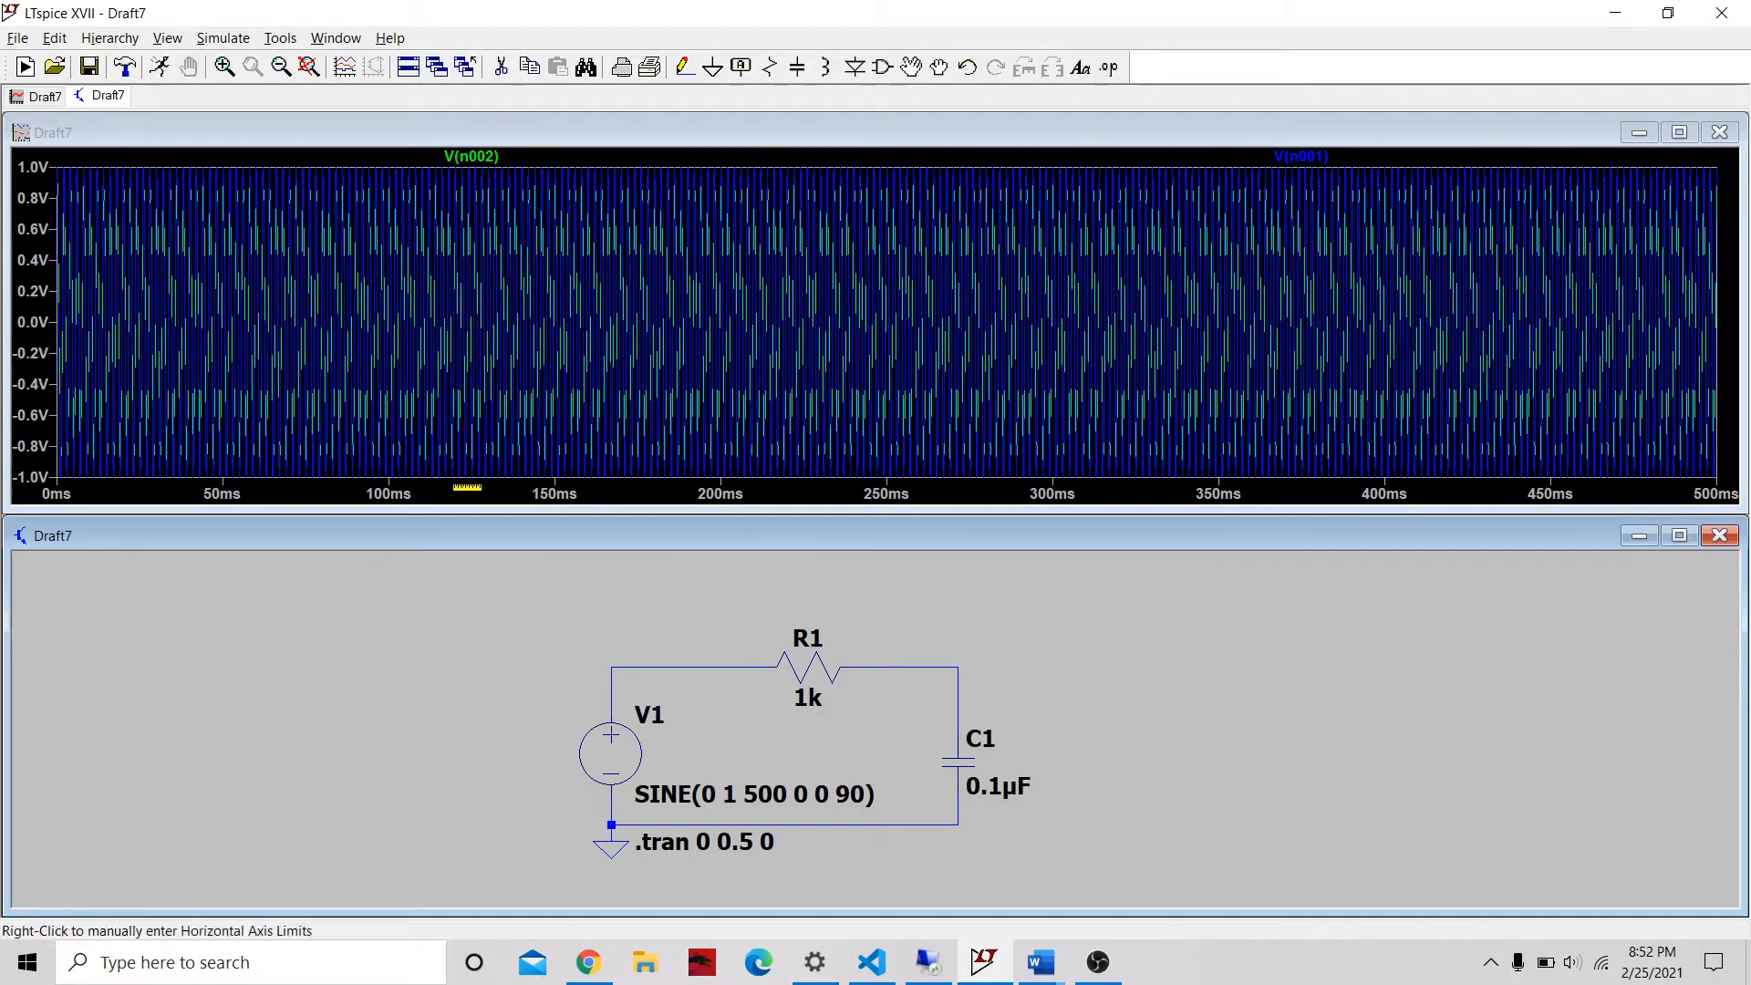
drag(467, 478, 764, 484)
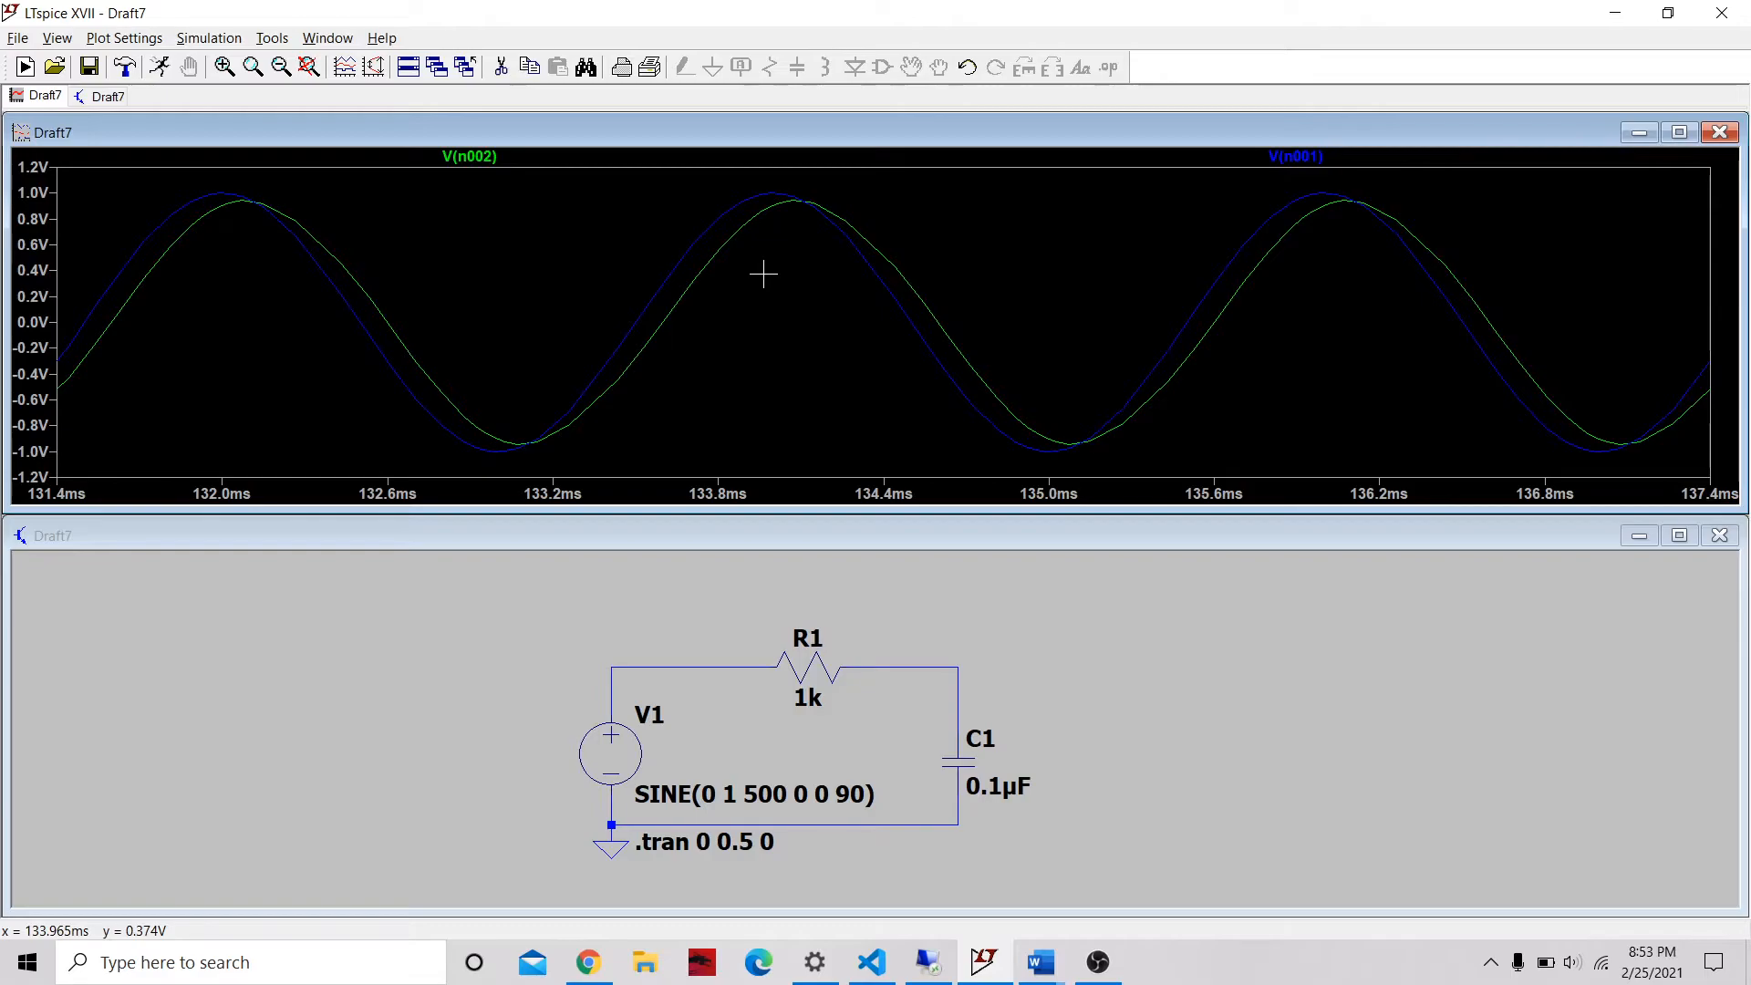
- Give source V1 a small-signal AC amplitude of 1 and an AC phase of 90
right_click(615, 752)
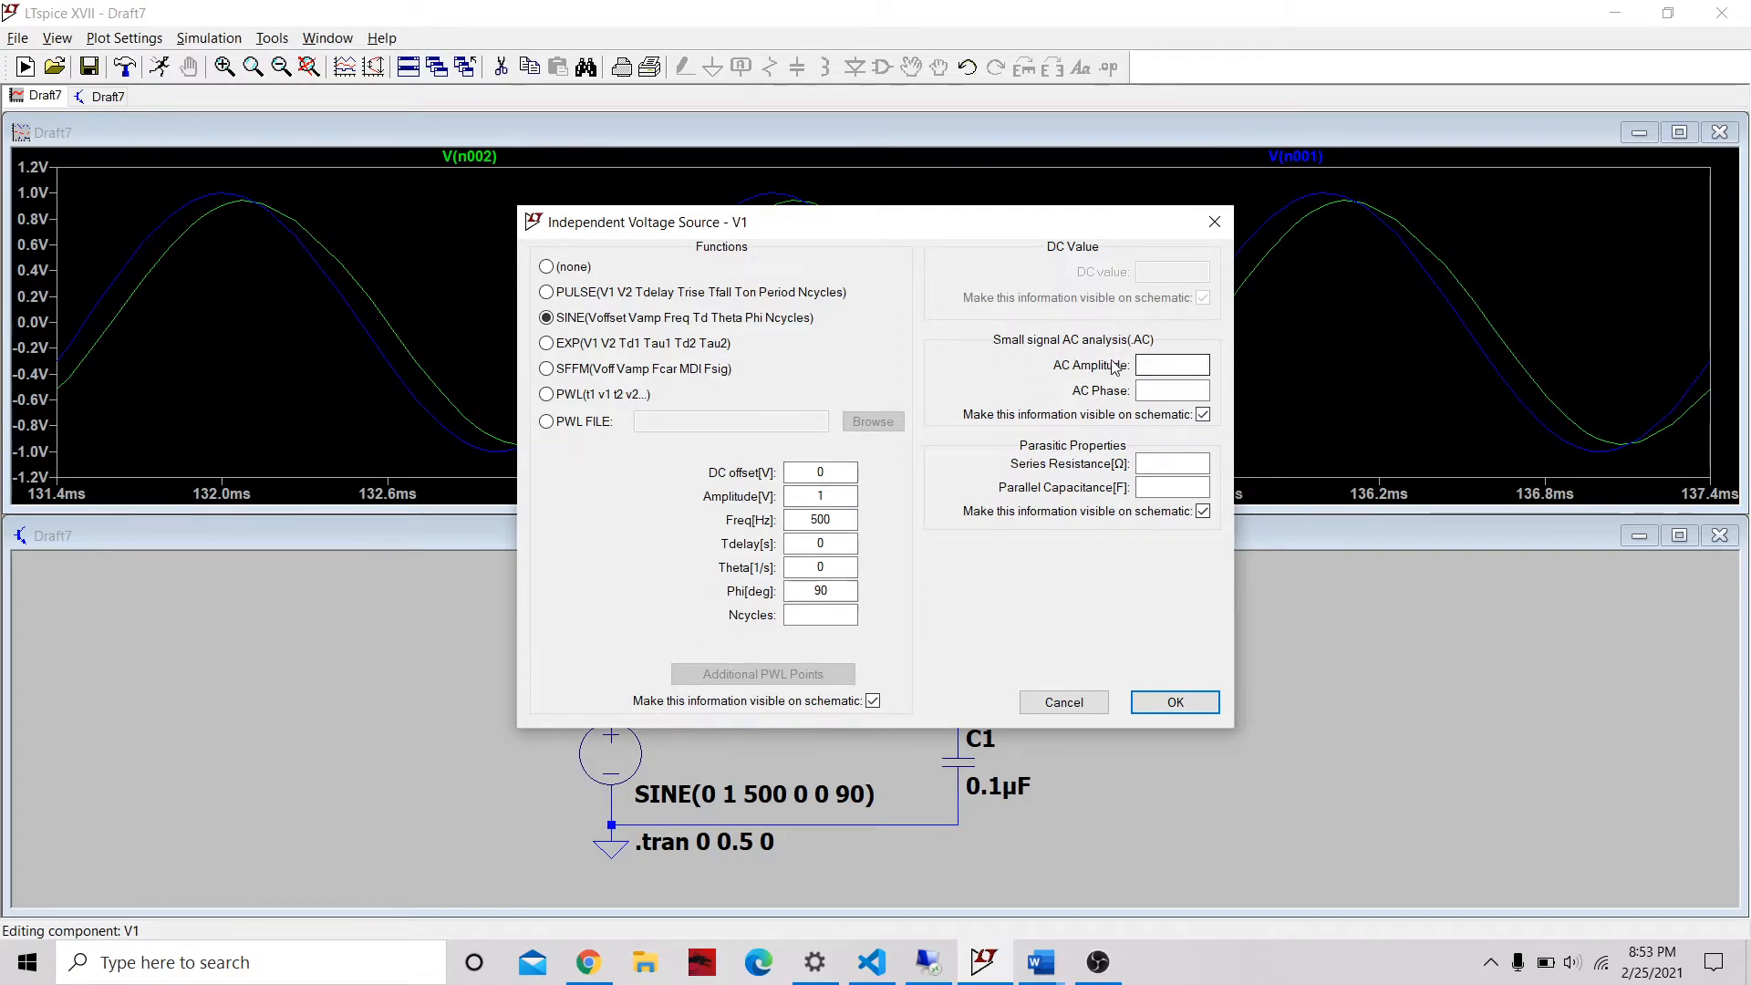
click(1160, 367)
text(1)
key(Tab)
text(90)
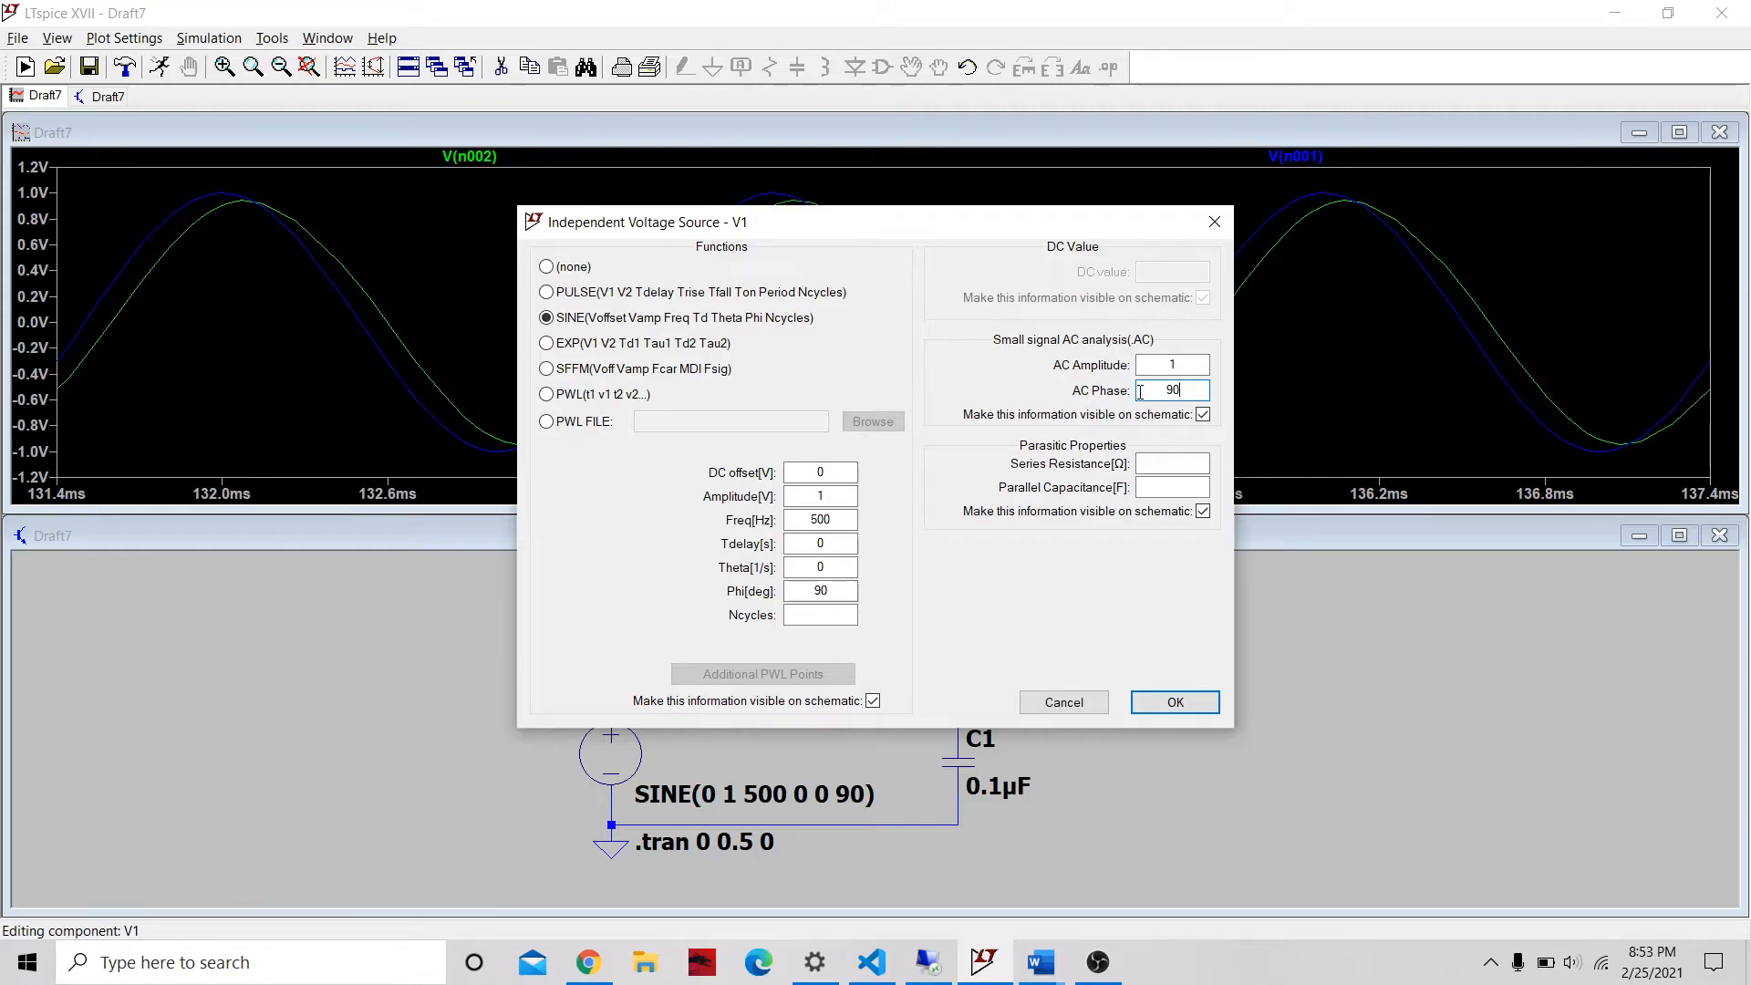
click(1174, 704)
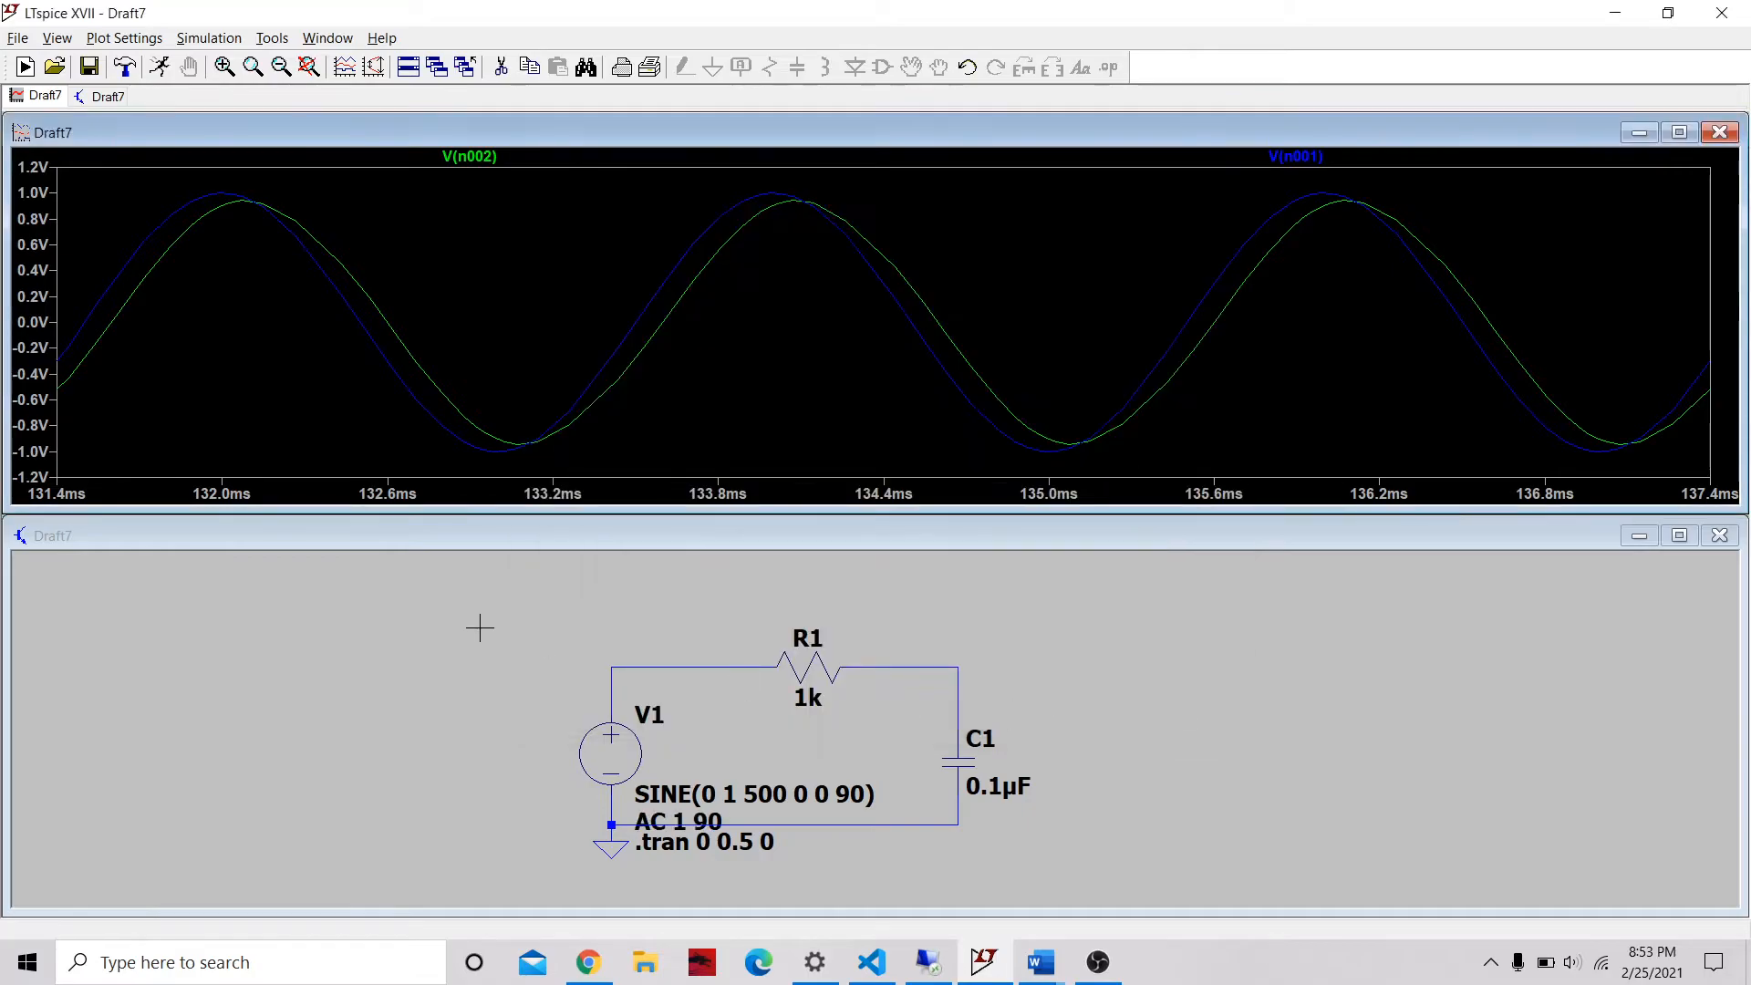
- Switch the simulation command to an AC analysis with an Octave sweep
click(197, 40)
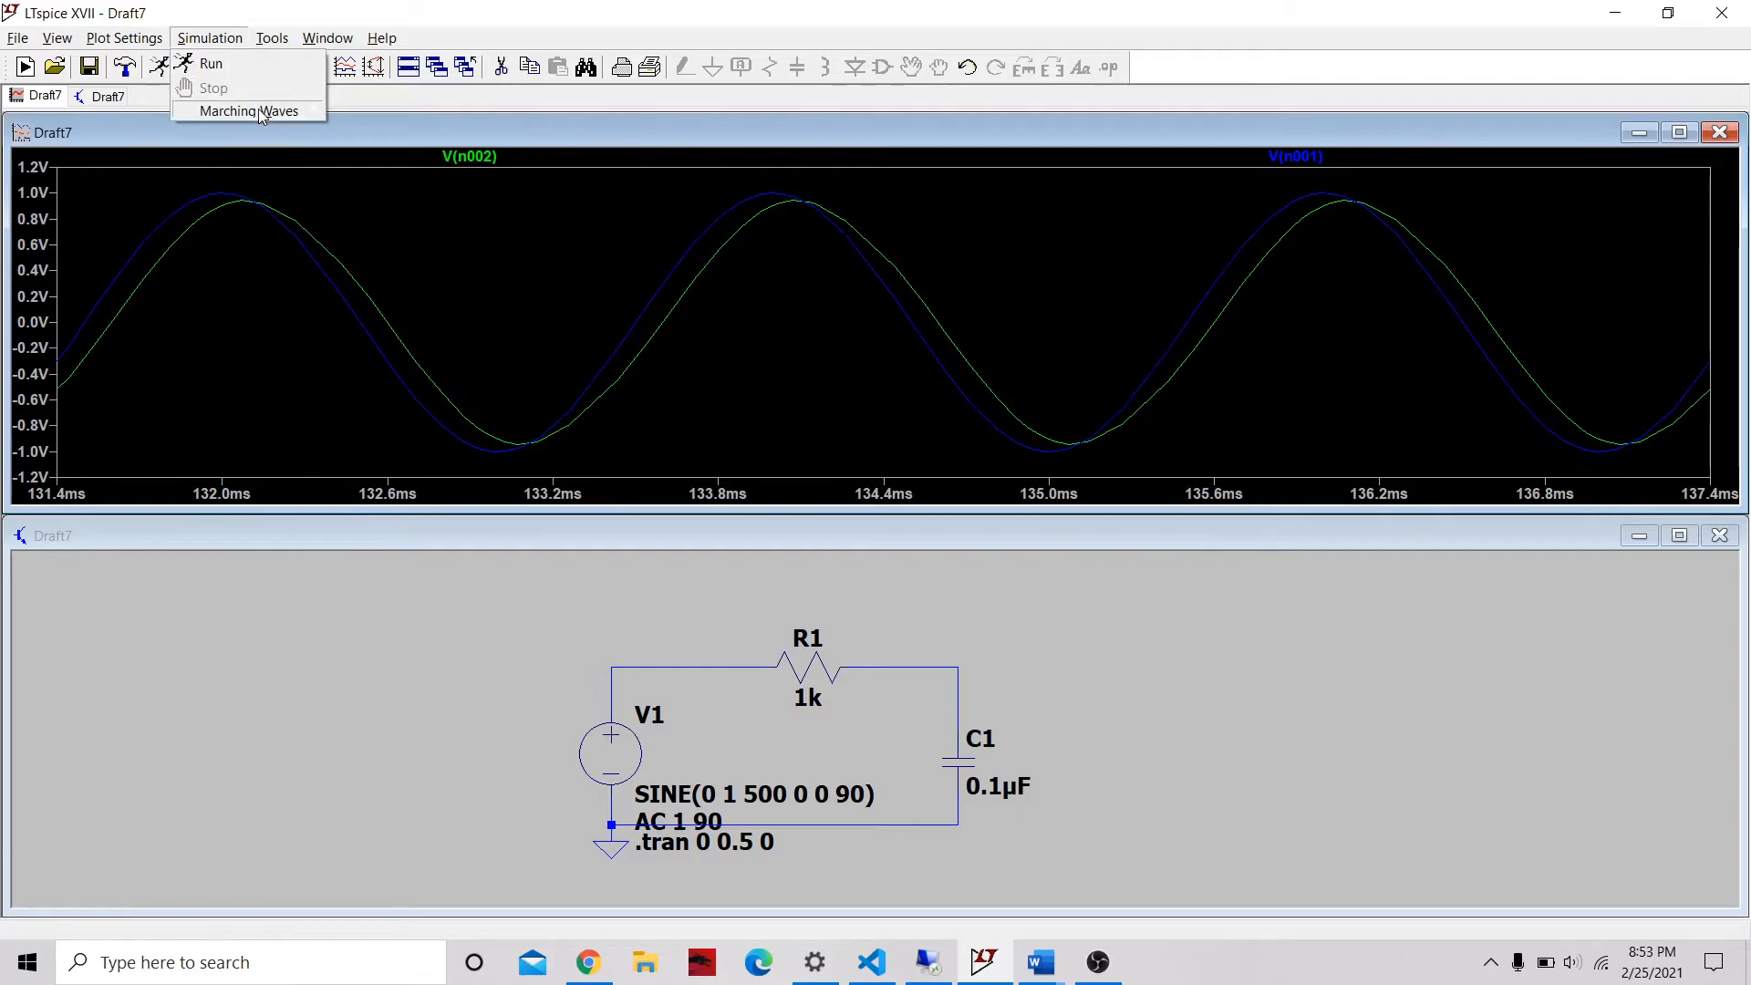
click(276, 683)
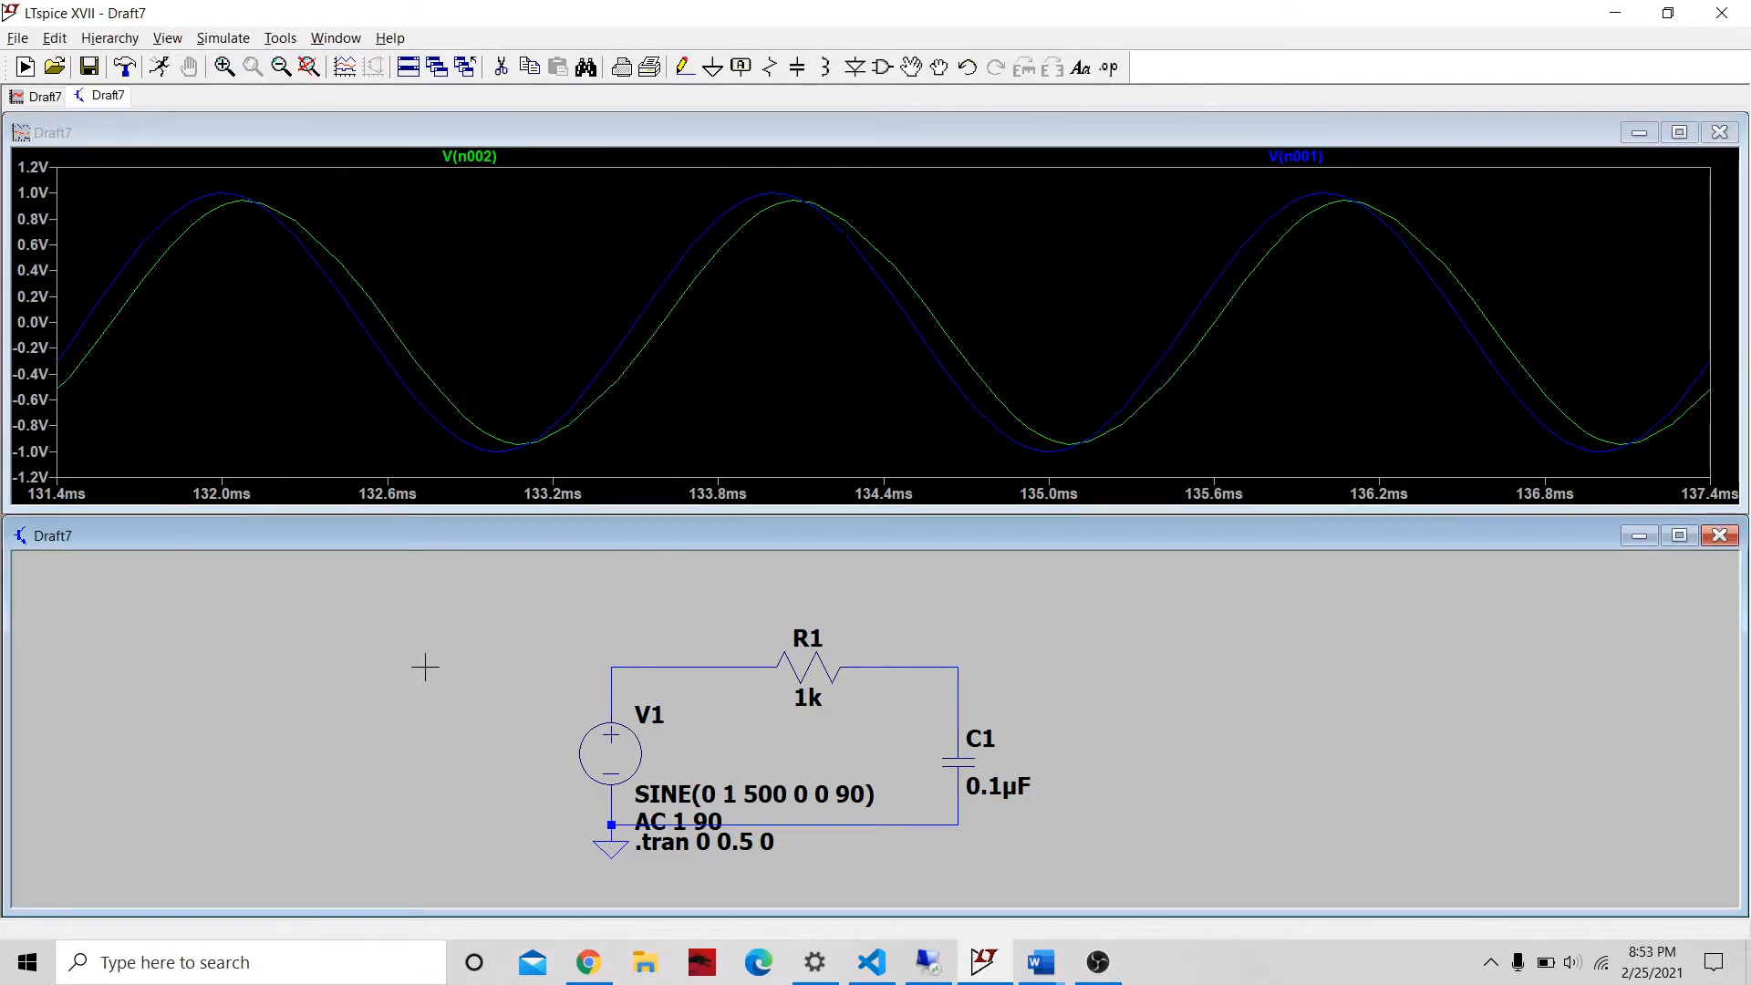
click(223, 38)
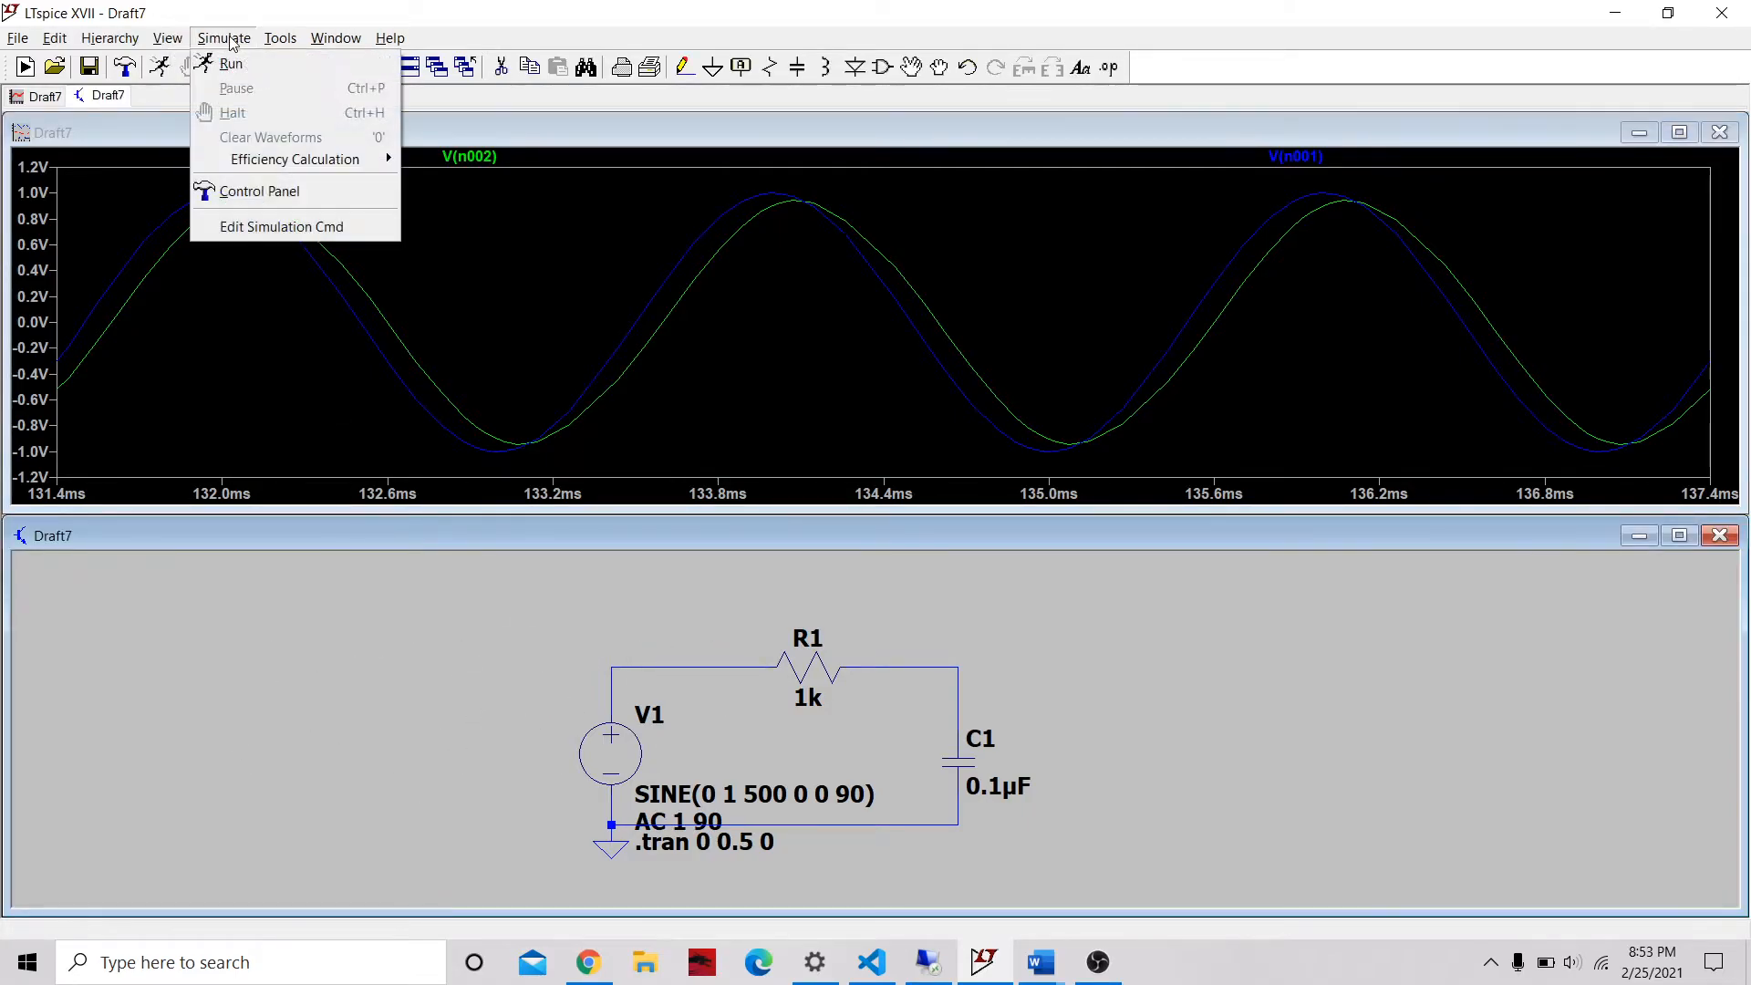
click(274, 227)
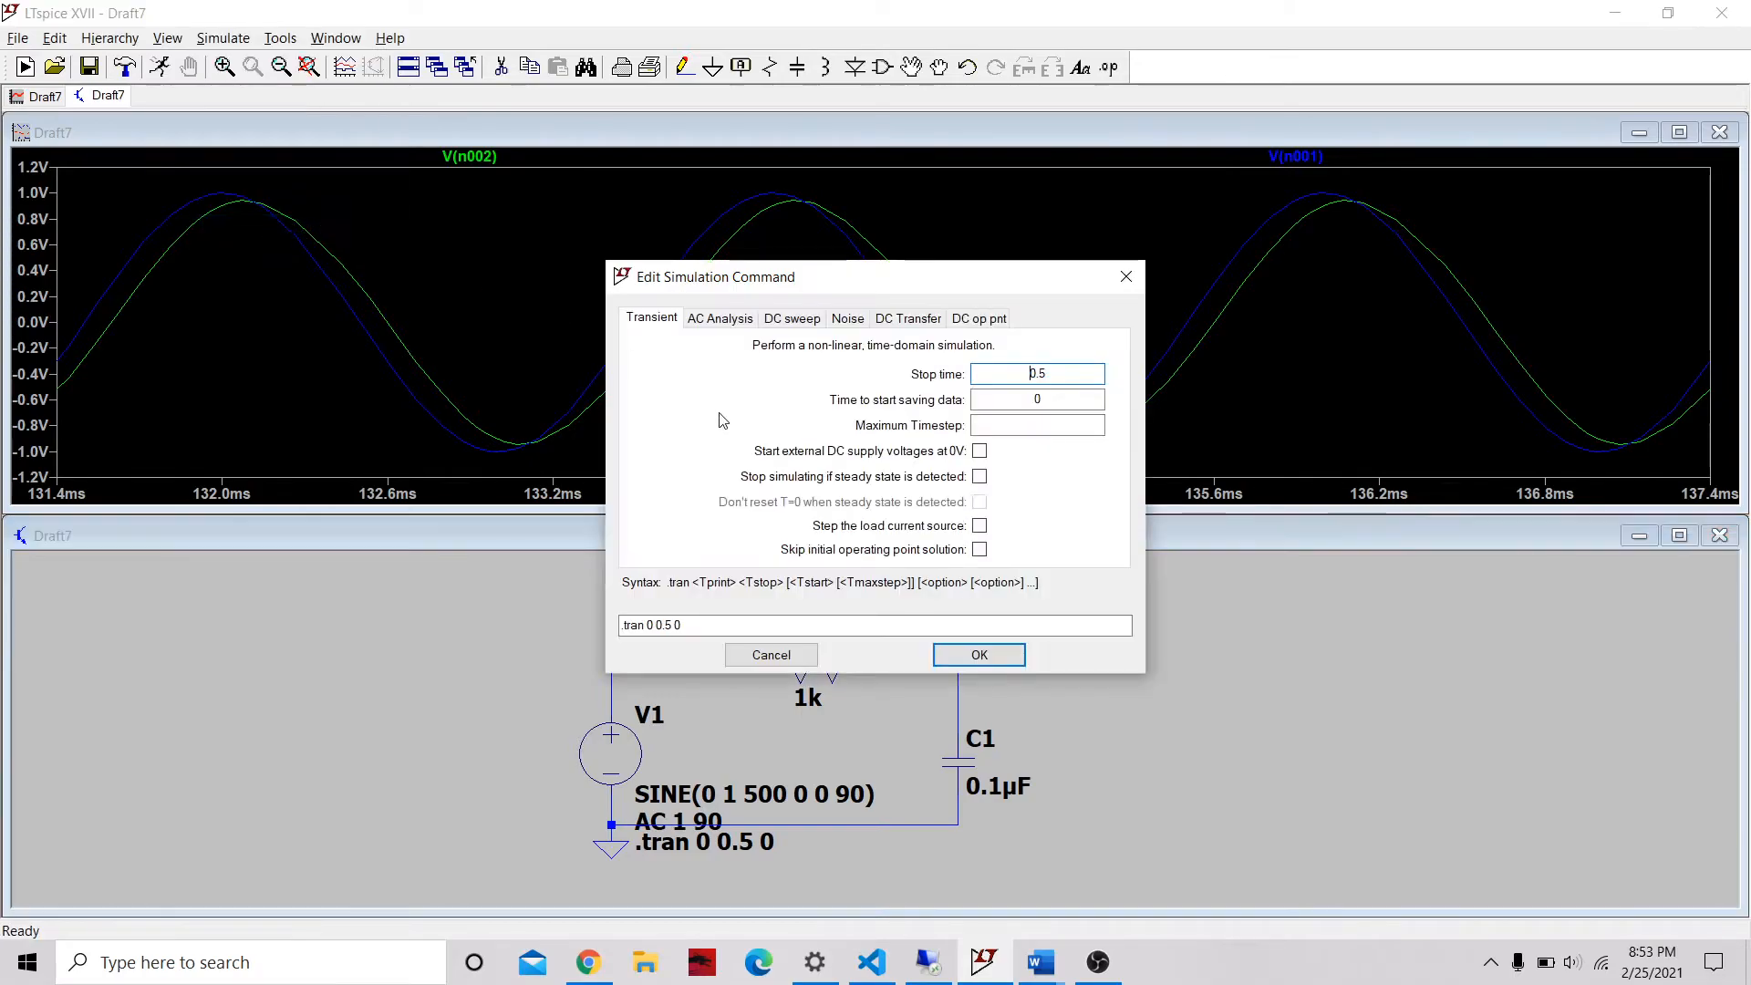
click(735, 319)
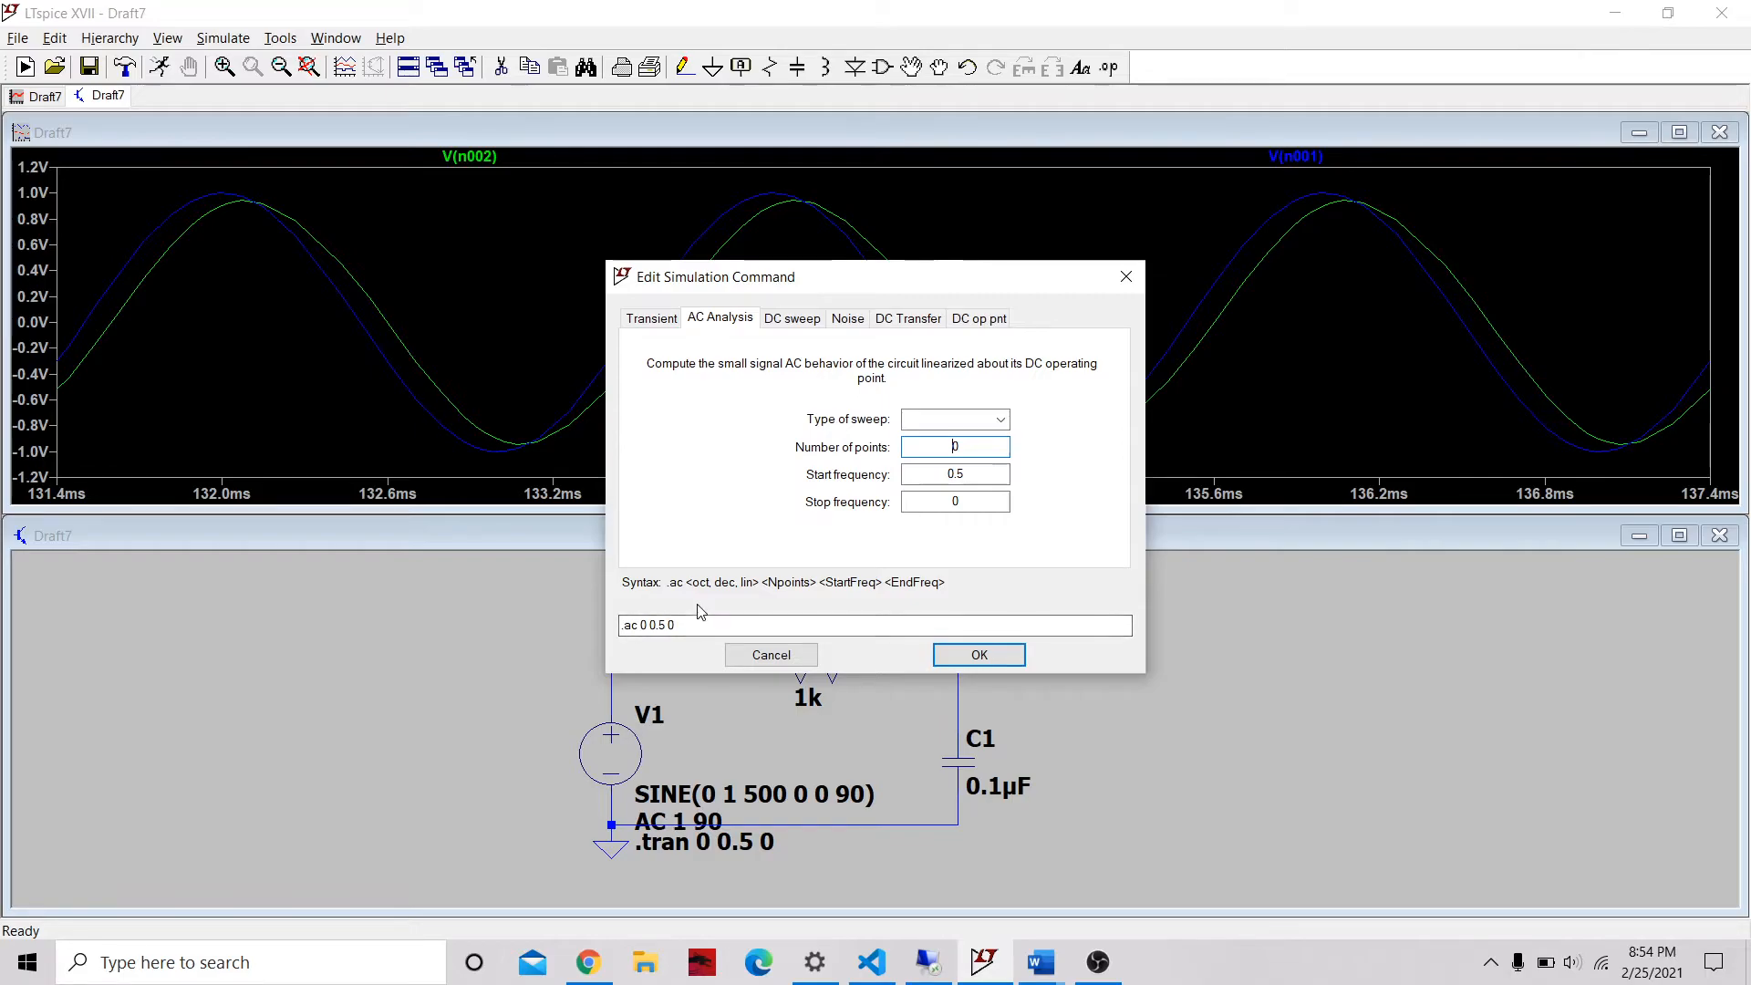
click(1001, 420)
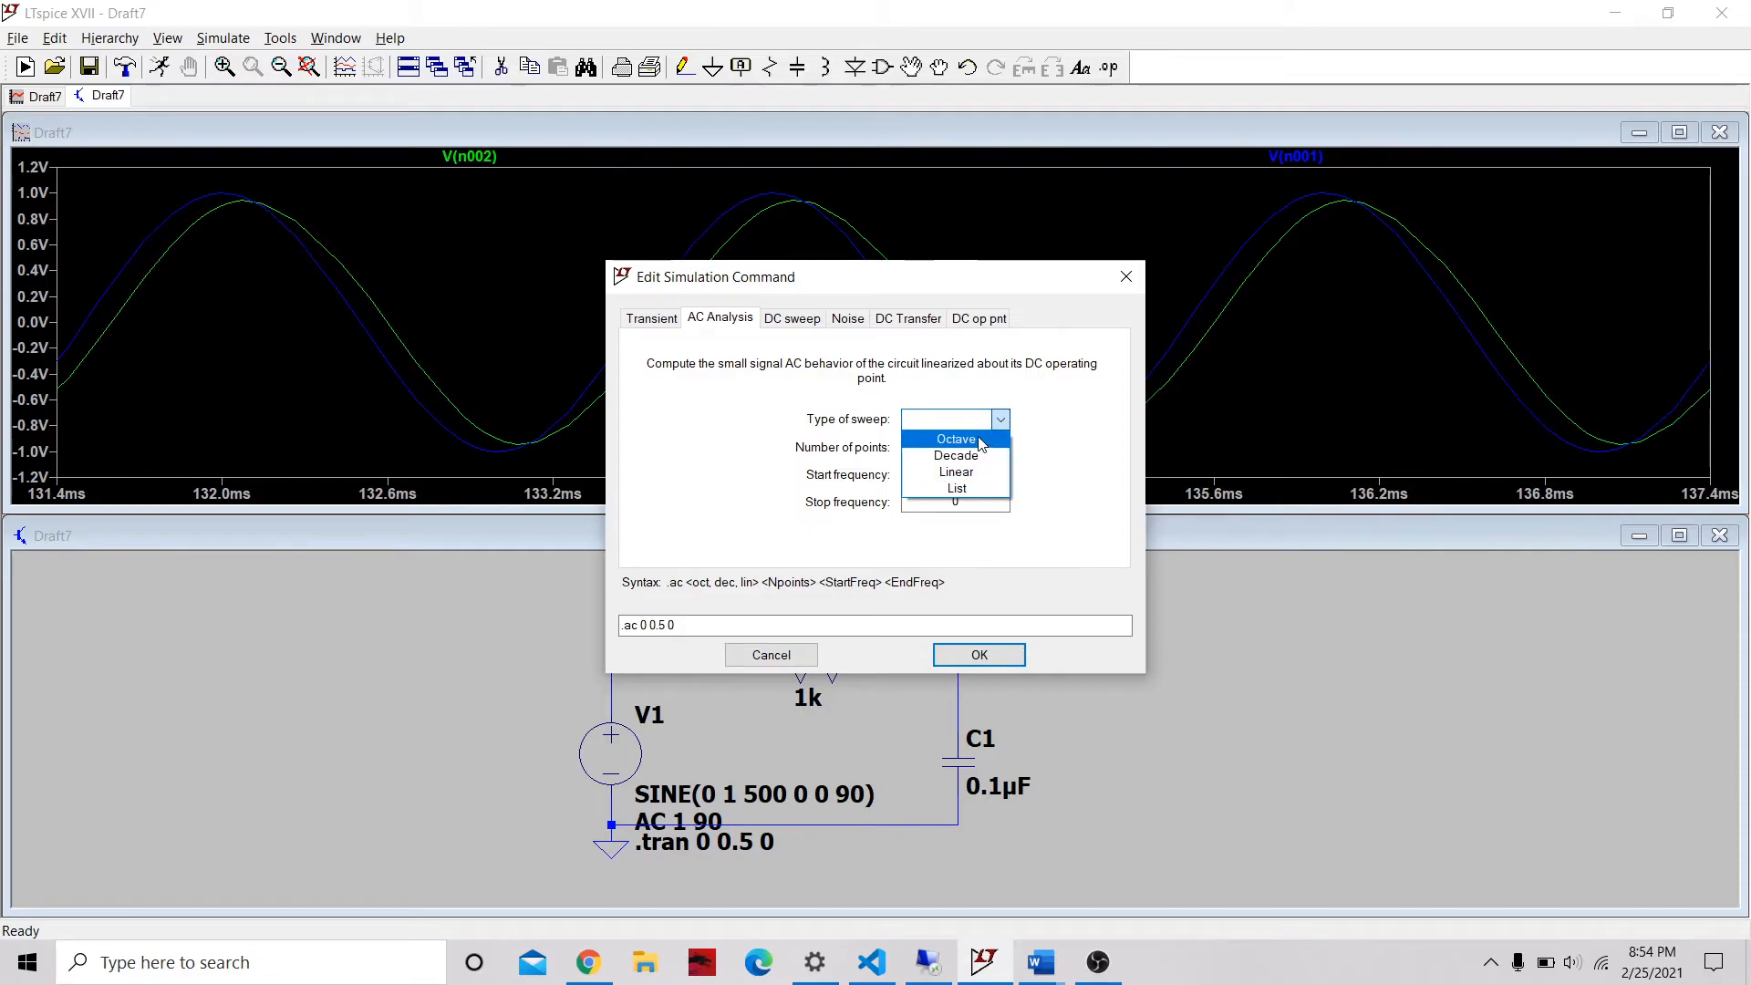
click(980, 441)
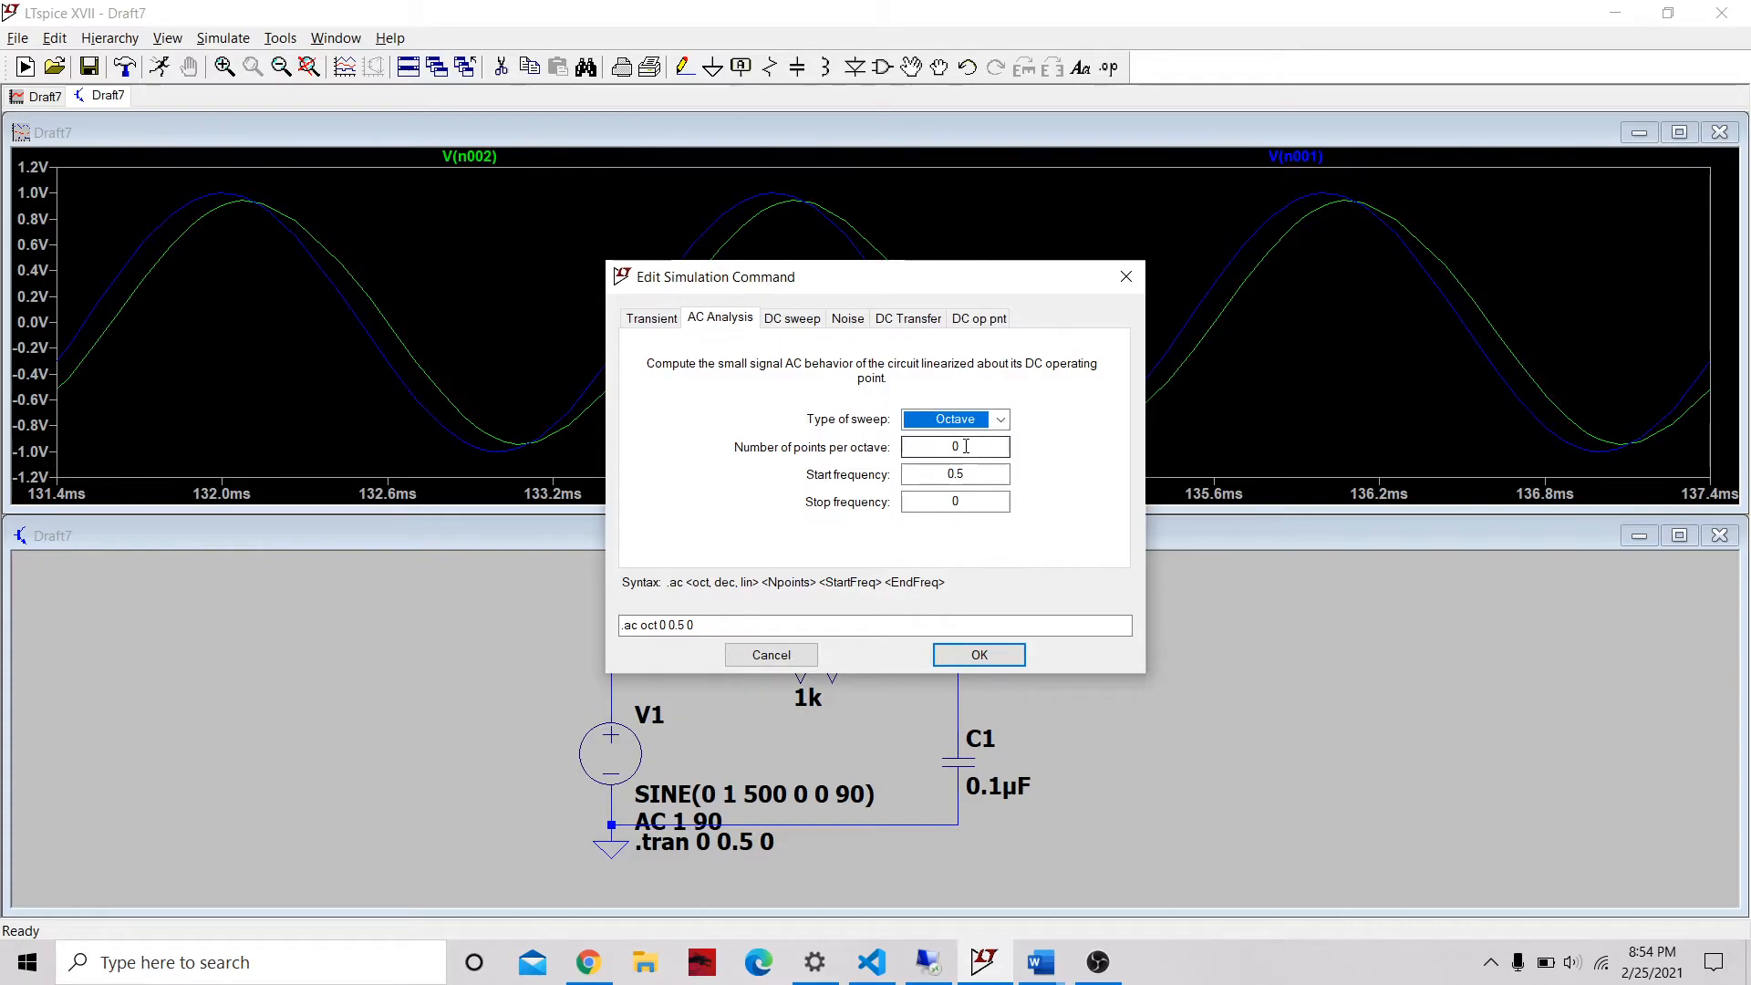
- Set 200 points per octave and a stop frequency of 100000, keep the start at 0.5, and place the .ac directive below the transient one
drag(965, 446, 946, 445)
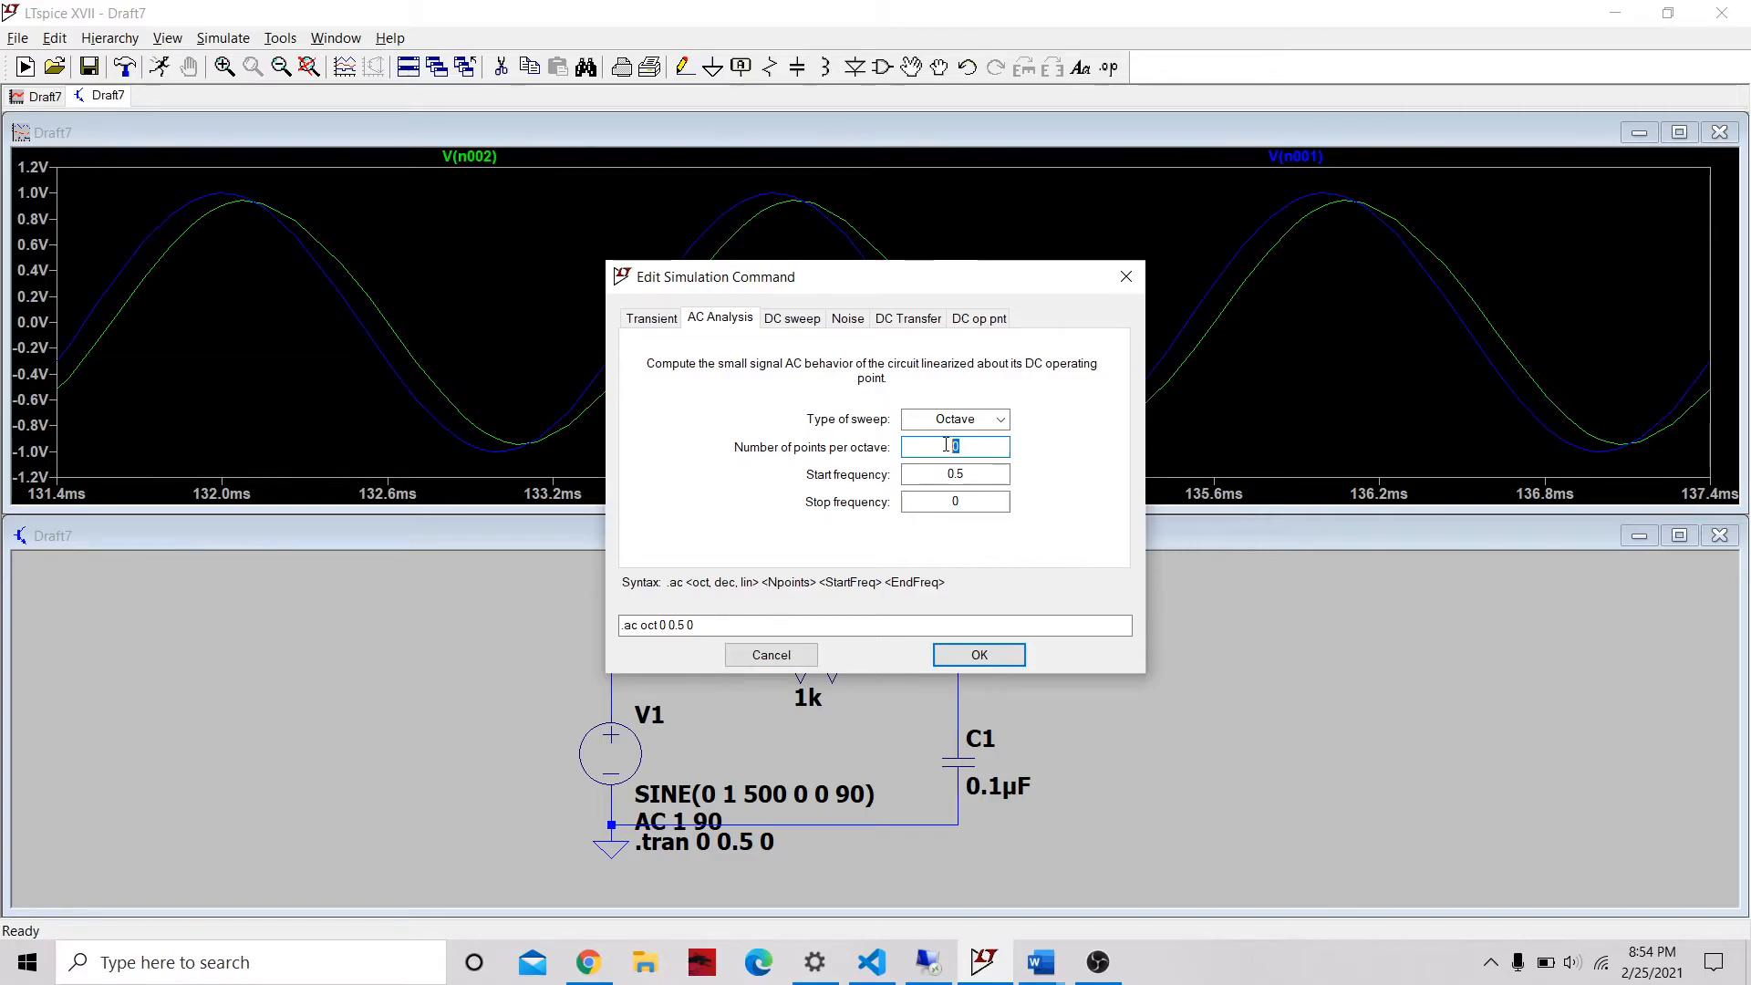
text(200)
click(982, 476)
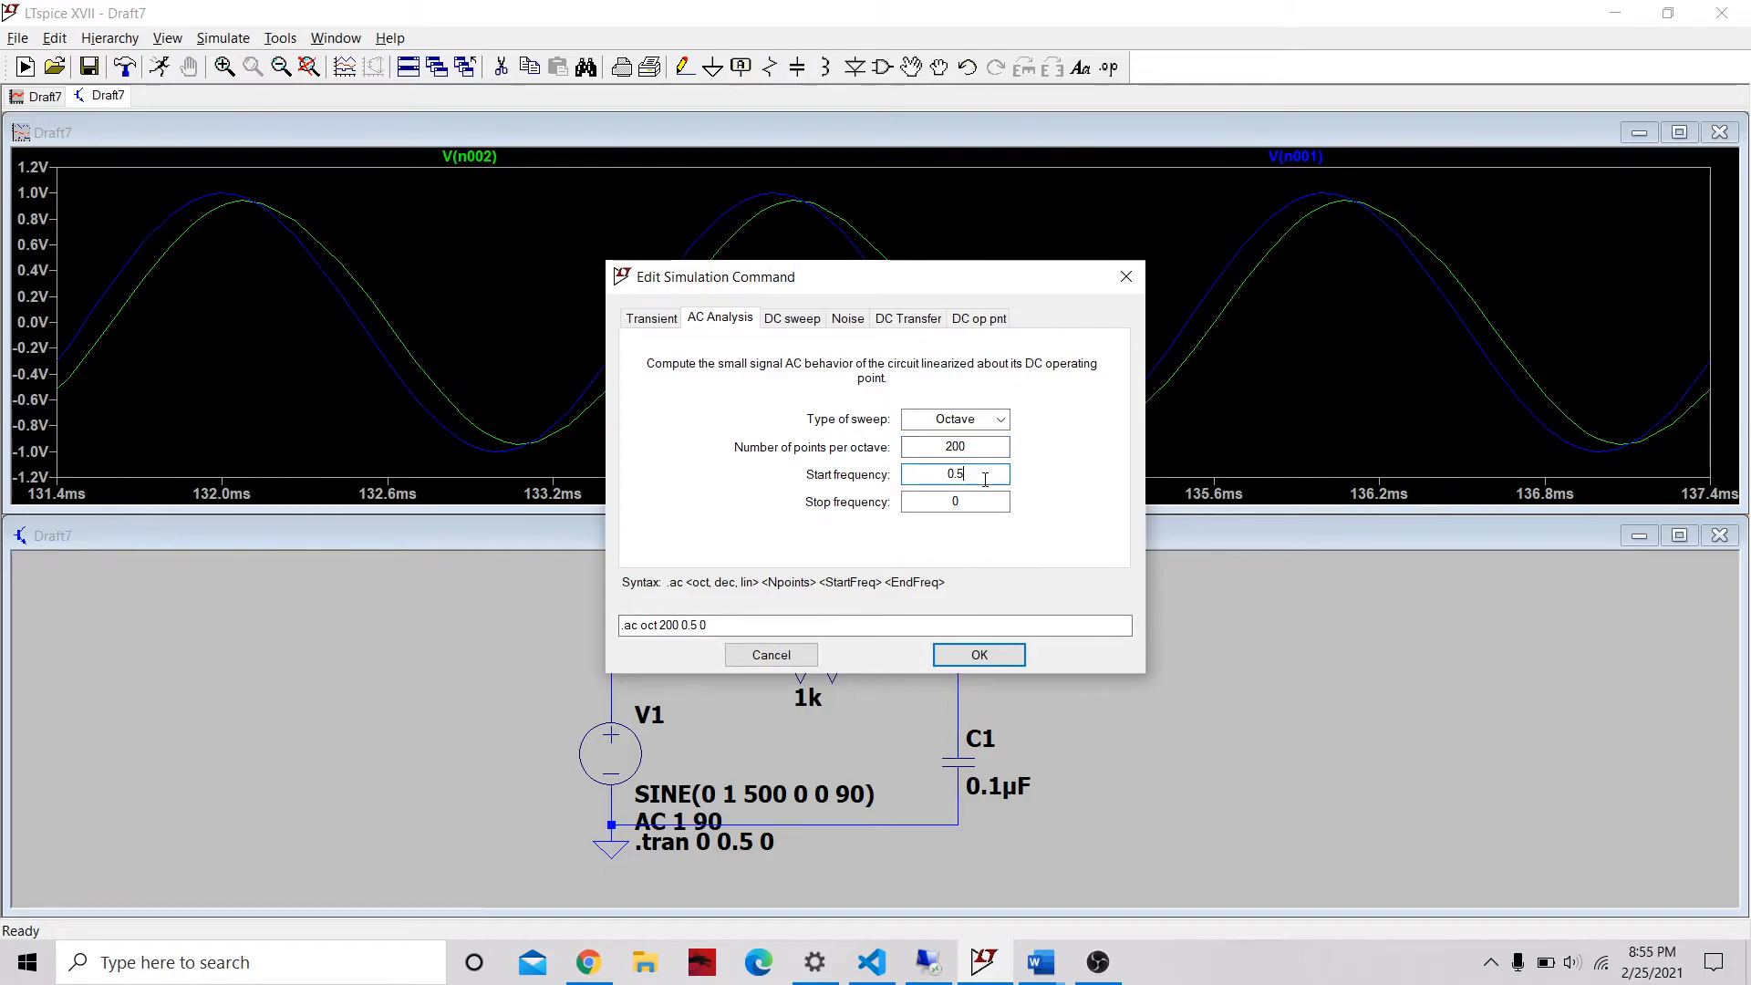
double_click(953, 504)
text(100000)
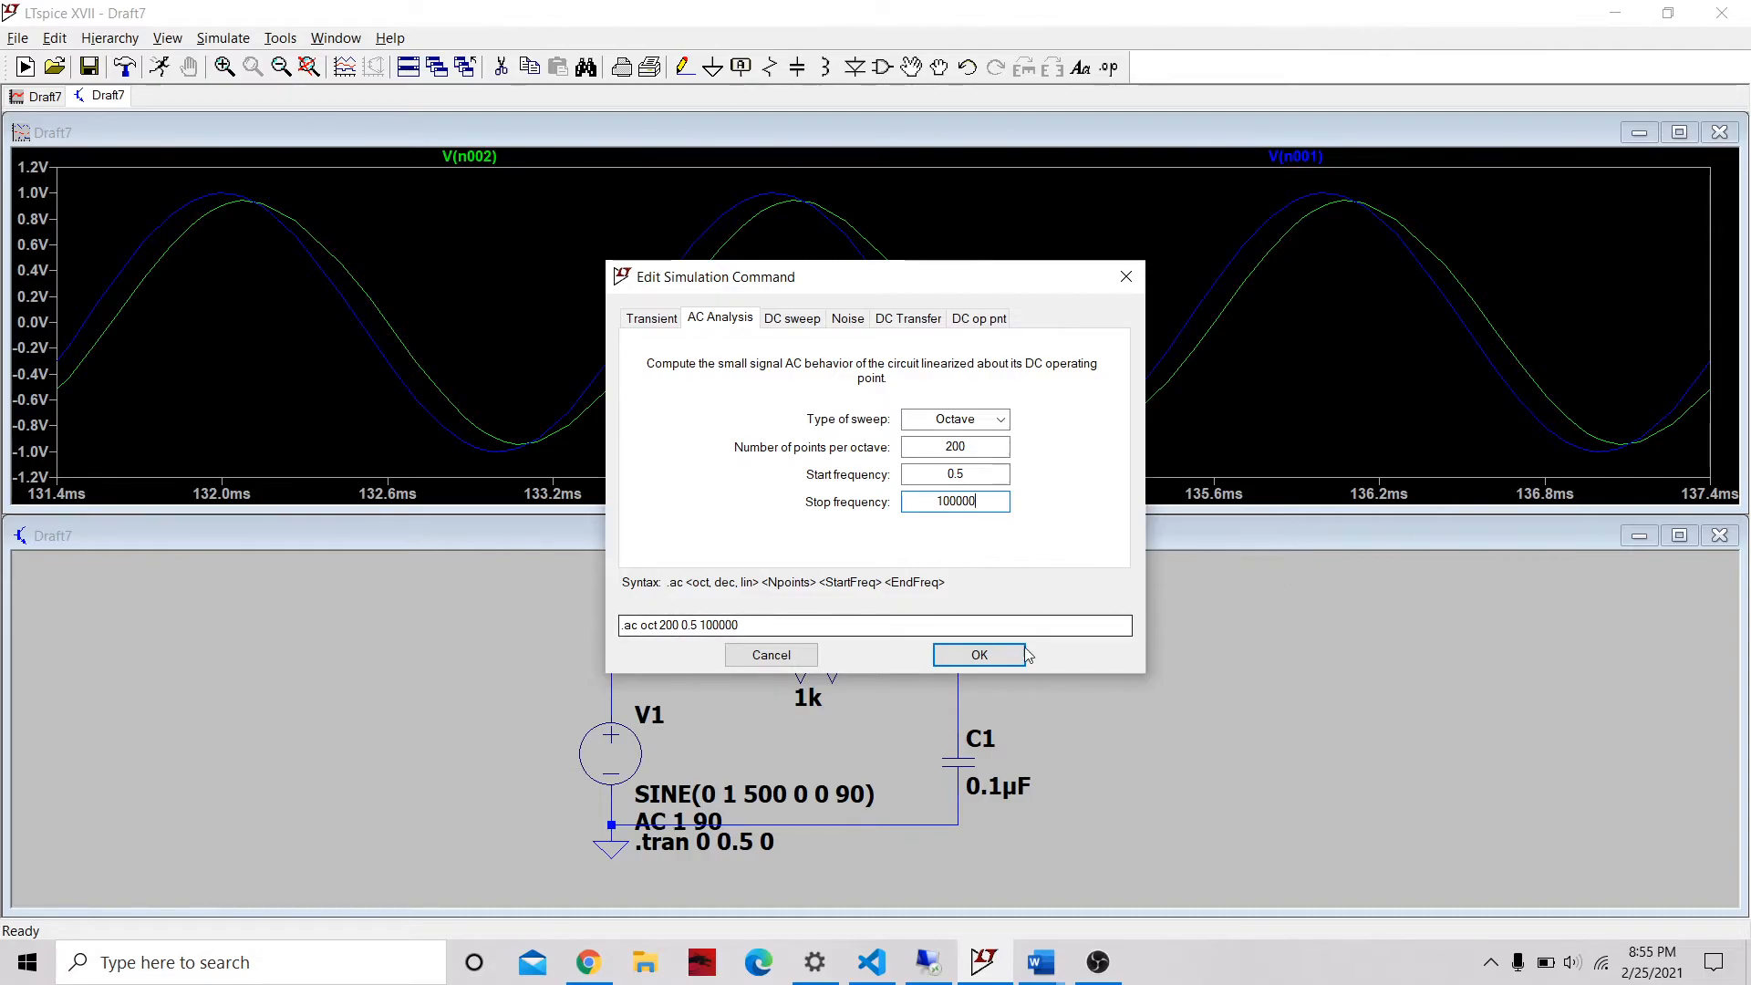
click(993, 663)
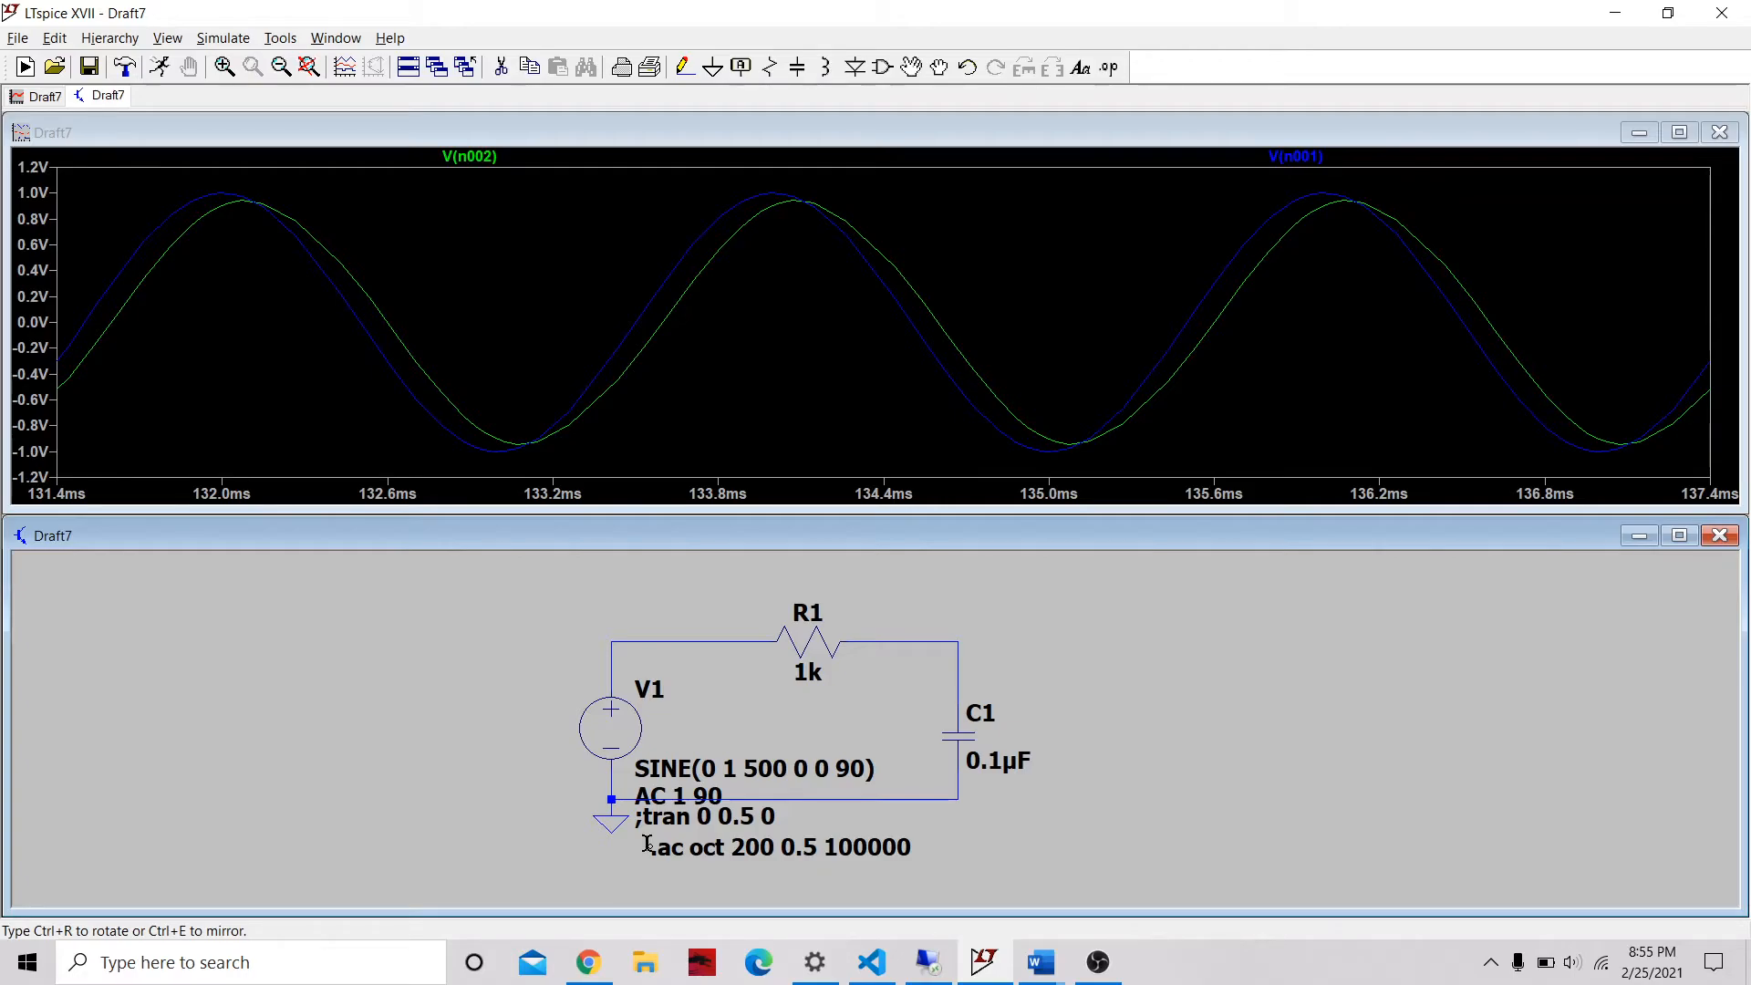
click(644, 844)
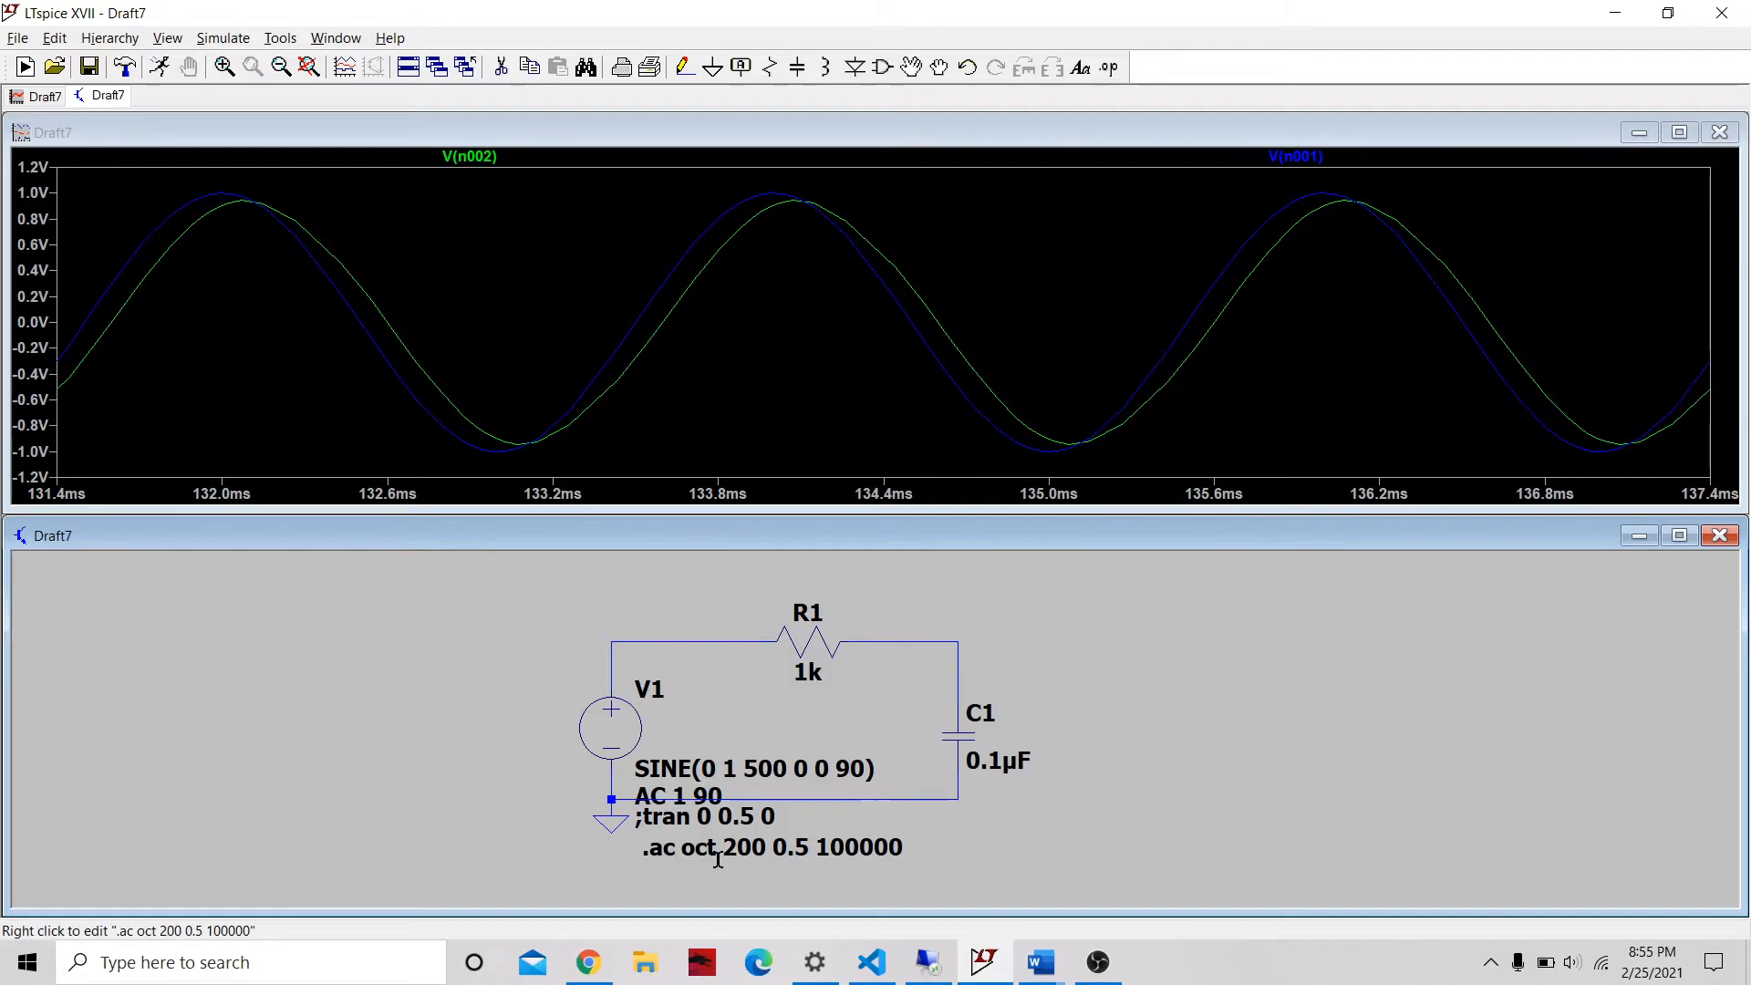
- Replace the commented-out ;tran 0 0.5 0 text on the schematic with ;ac oct 200 0.5 100000
right_click(974, 818)
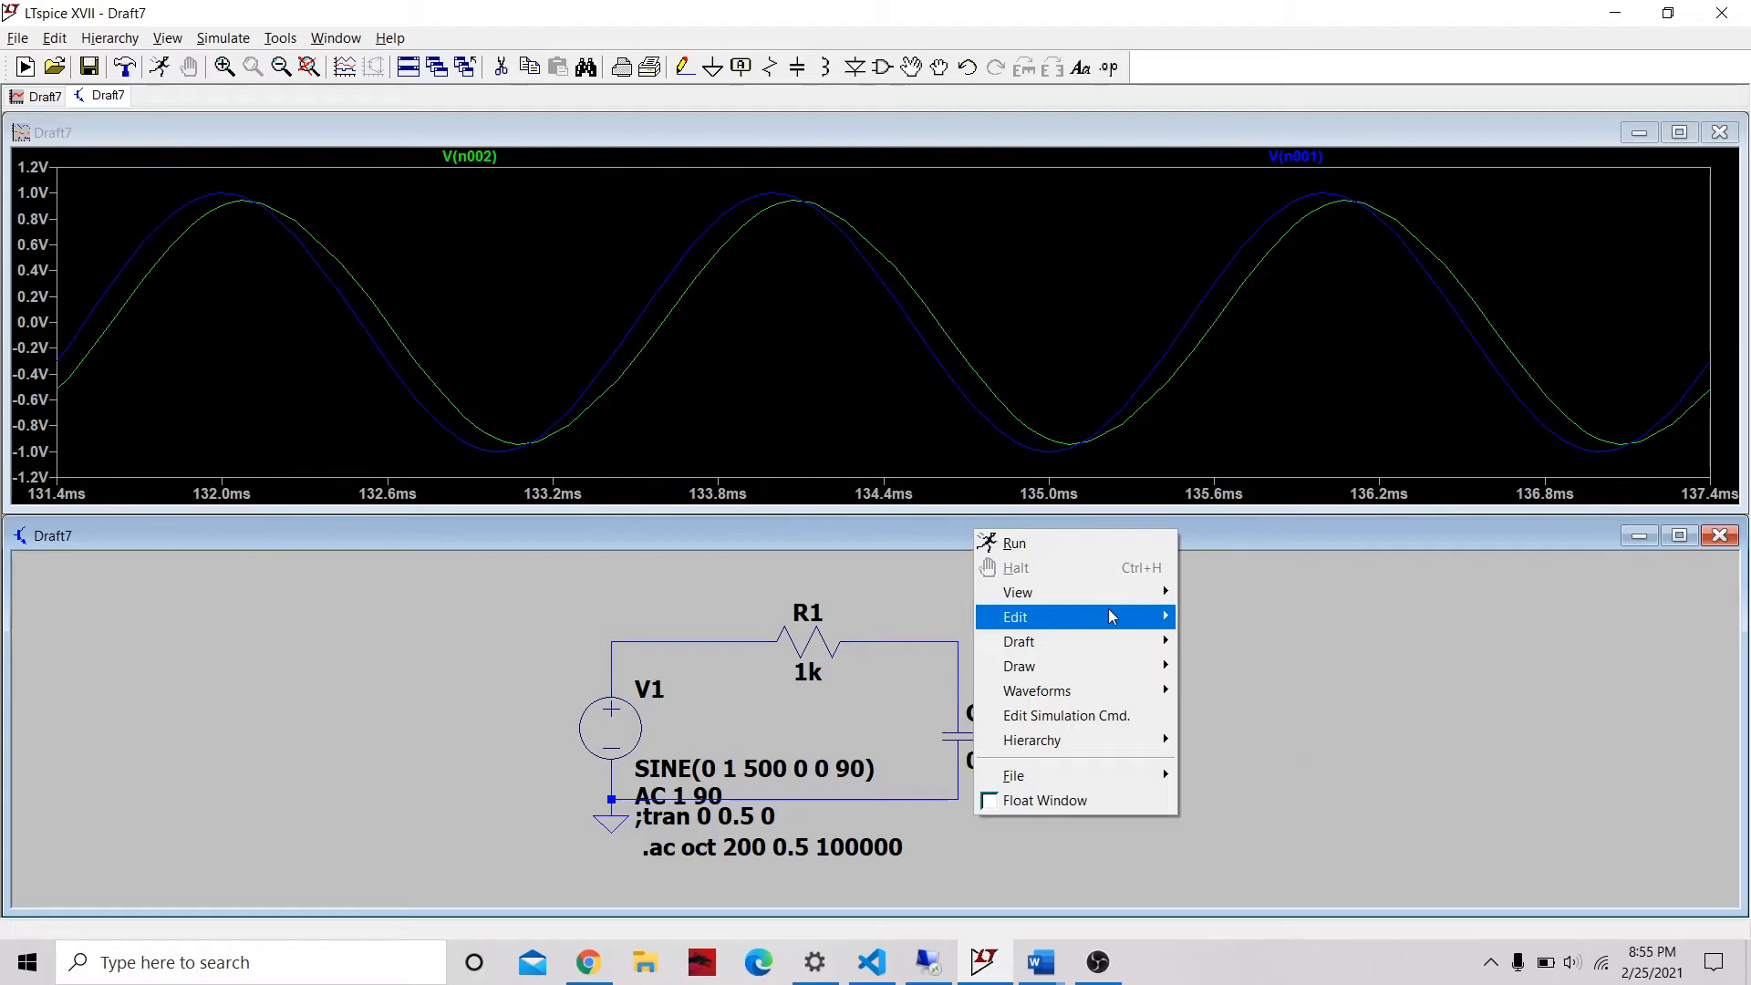
click(672, 818)
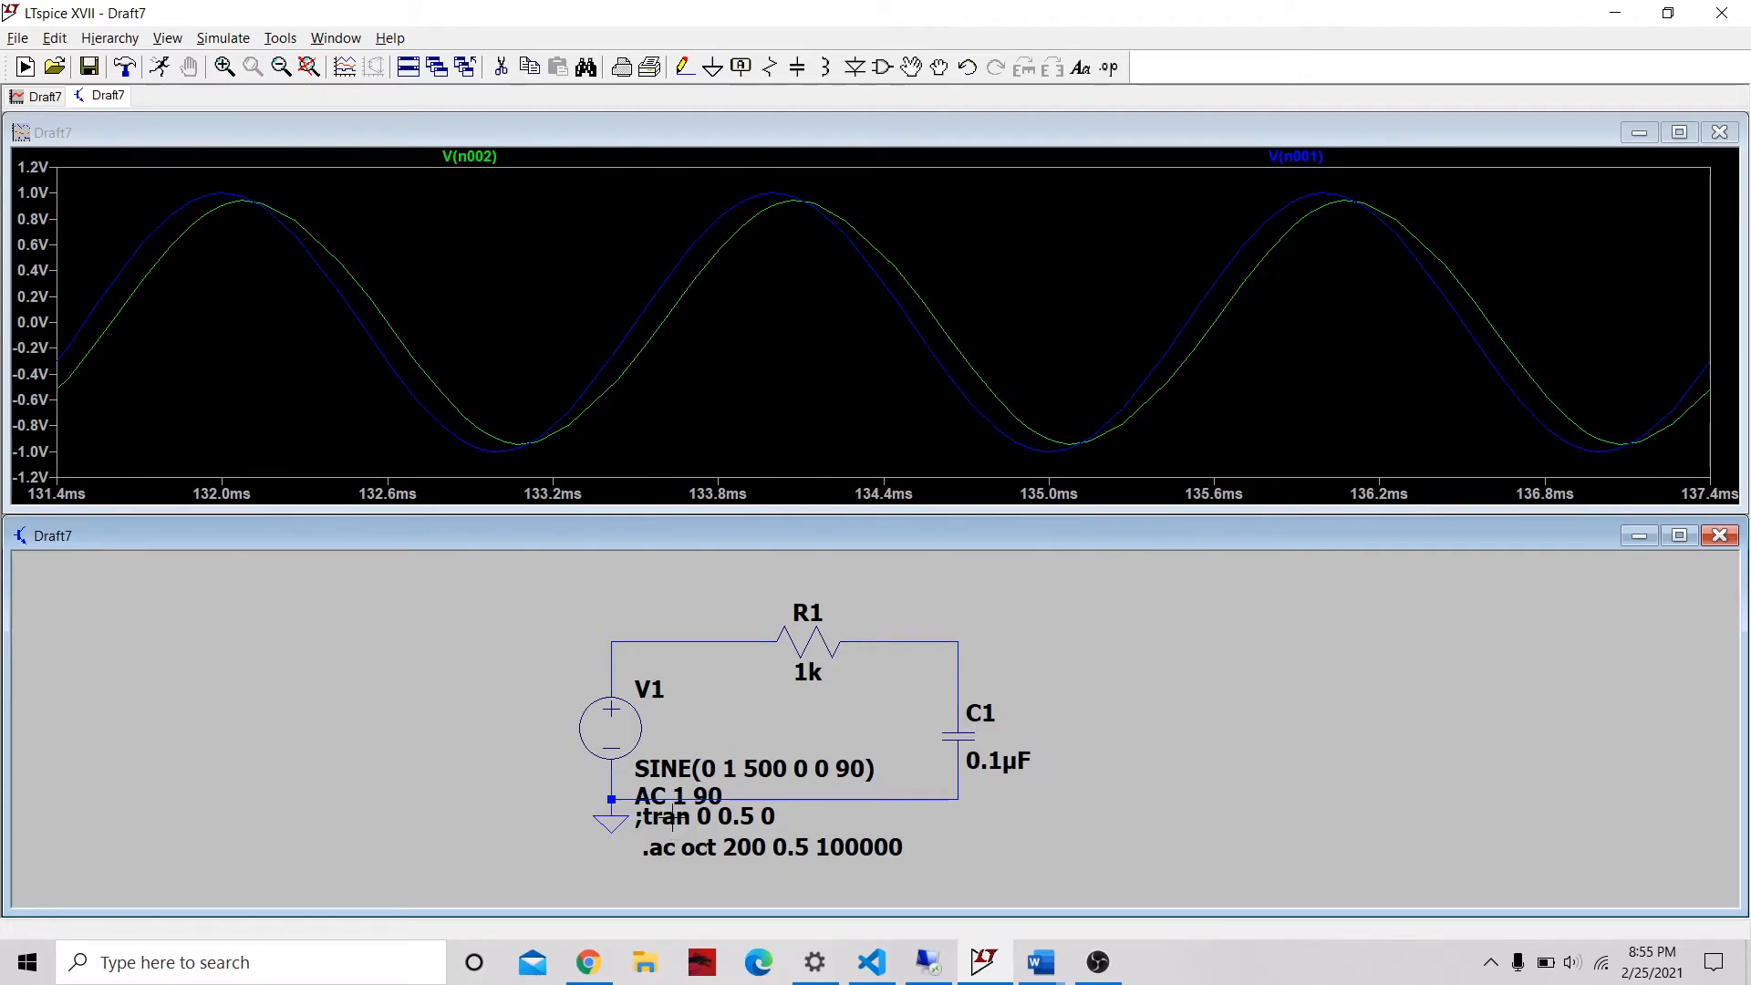
right_click(672, 818)
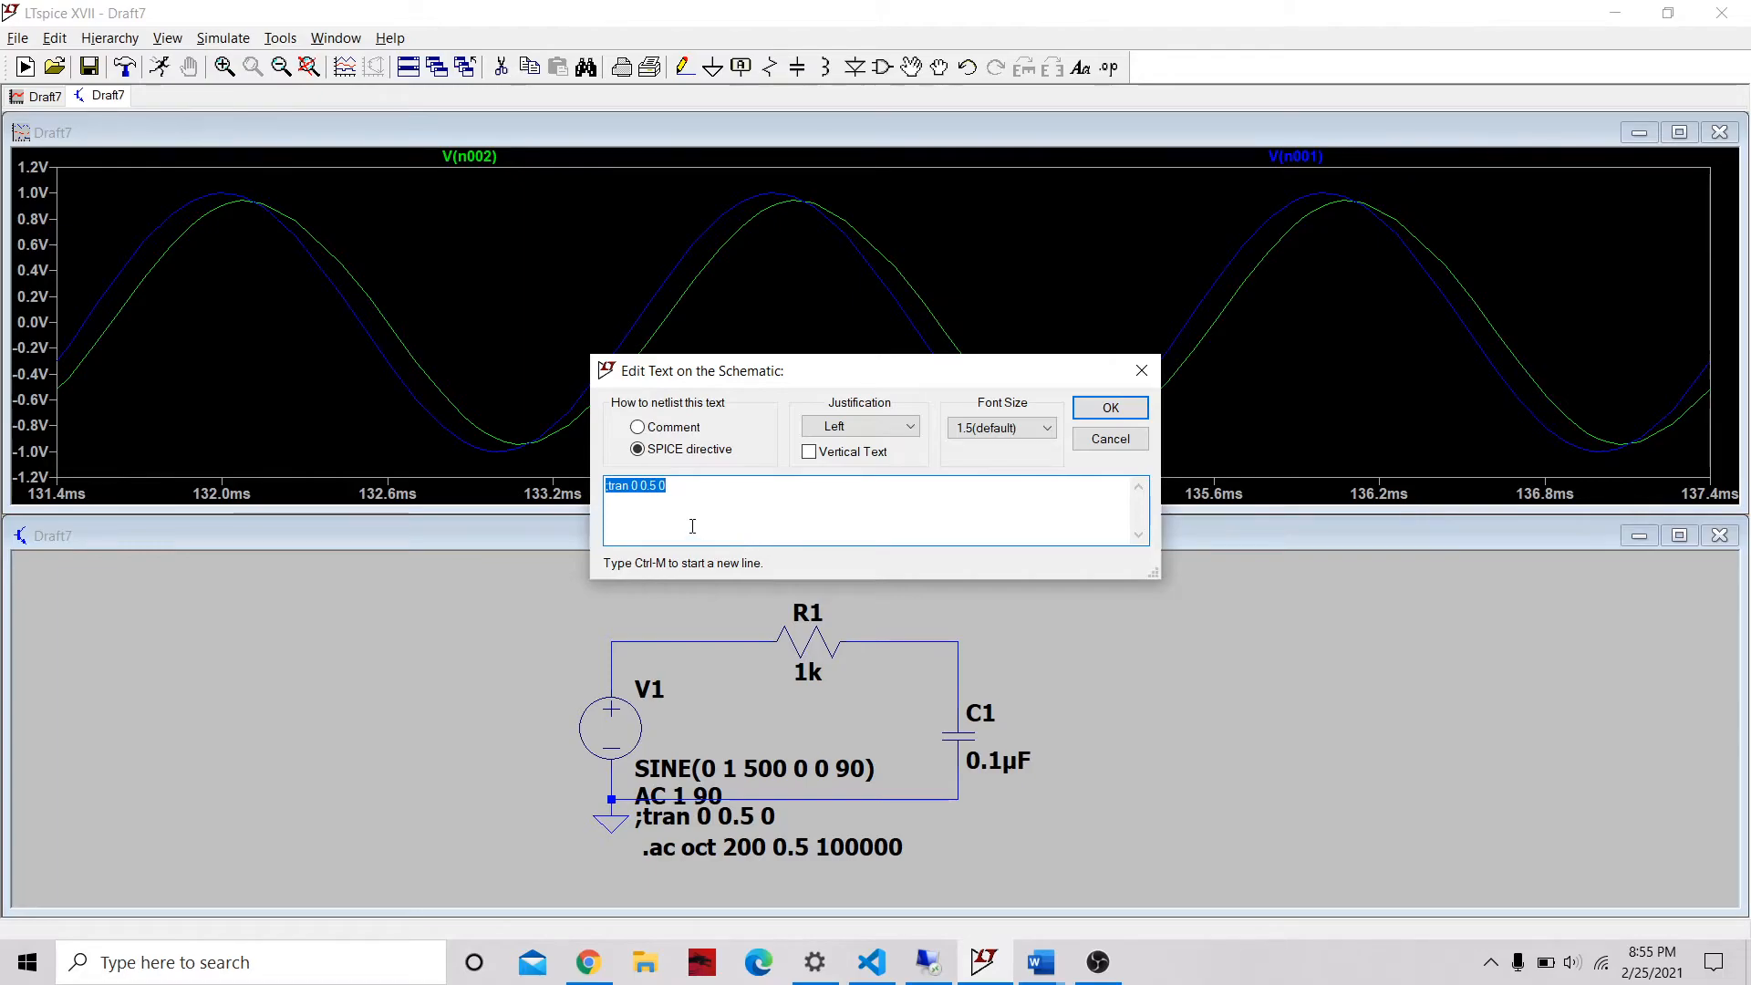
key(Home)
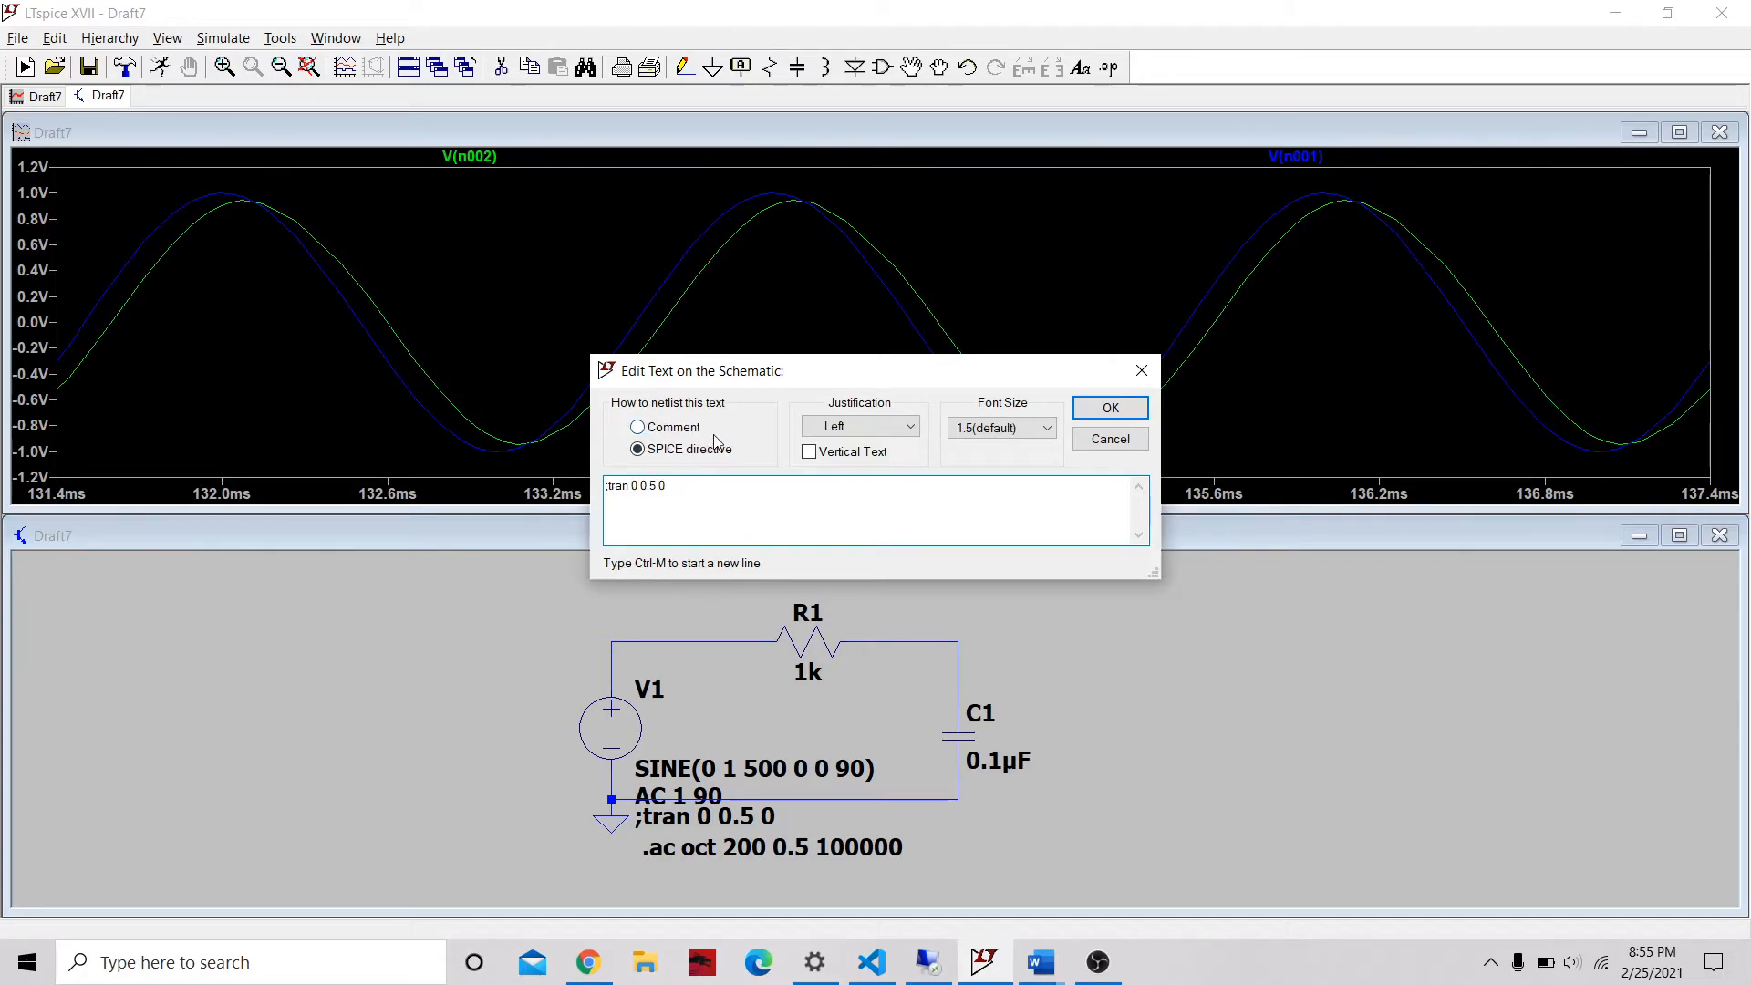
click(698, 488)
drag(698, 488, 526, 495)
key(BackSpace)
text(;ac oct 200 0\)
key(BackSpace)
text(.5 )
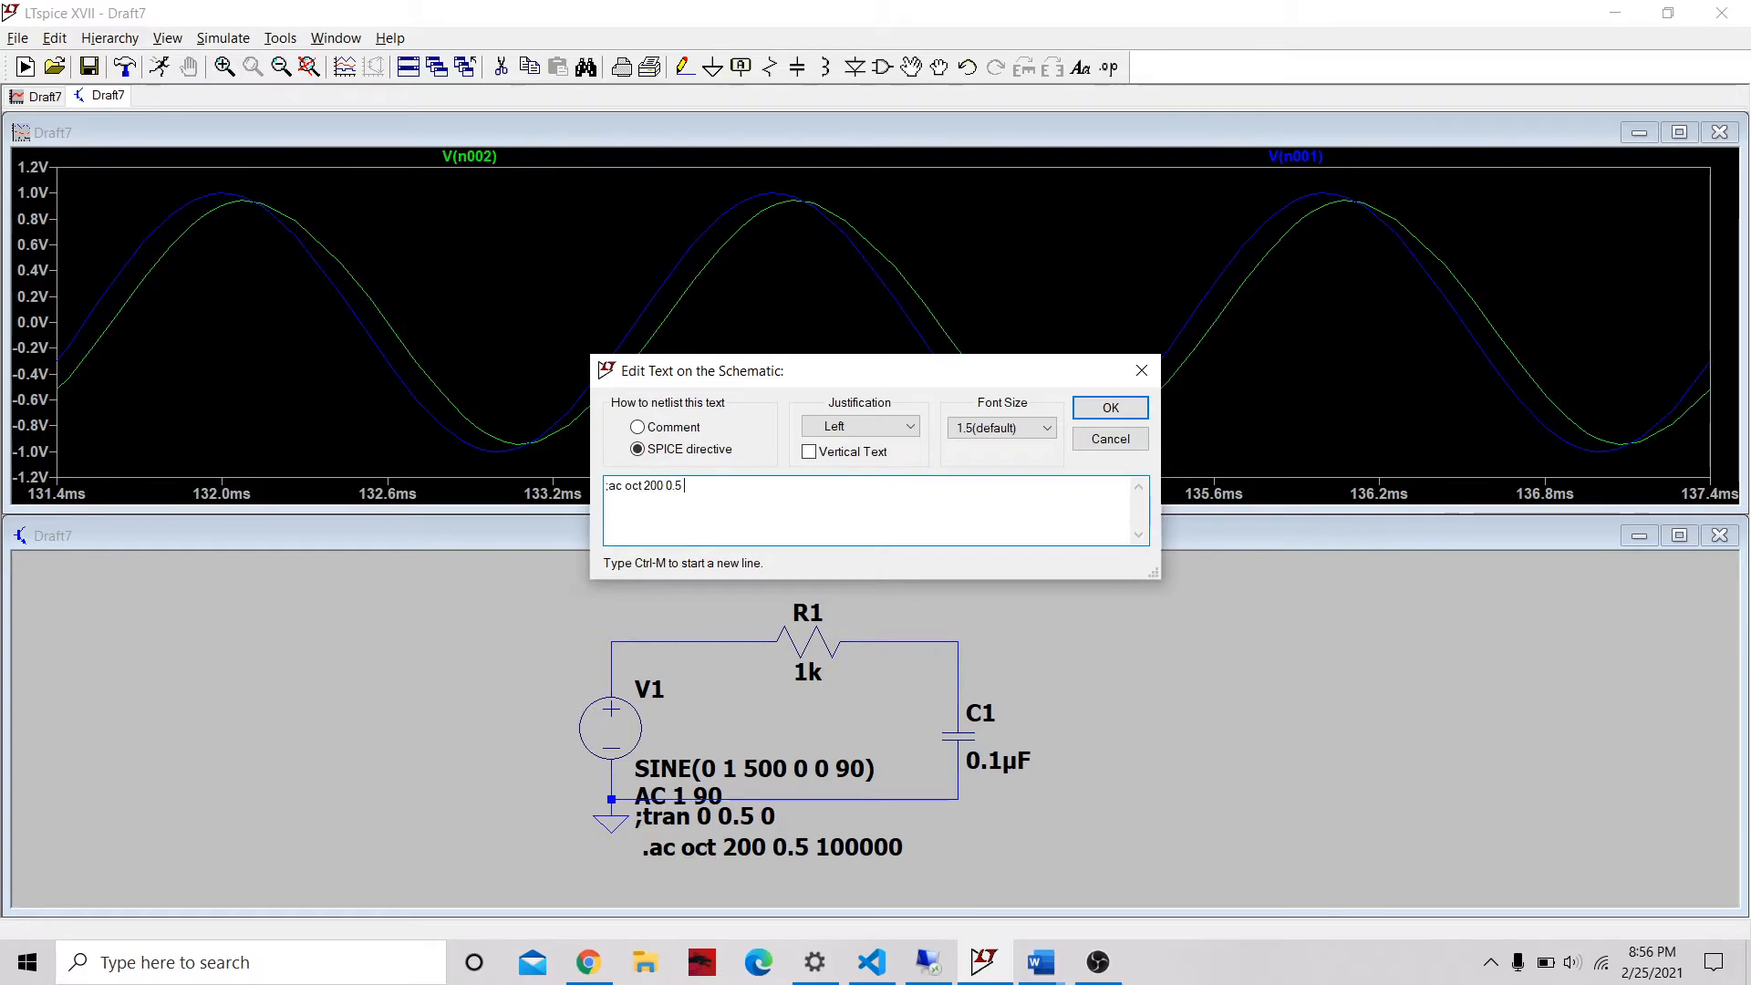
text(100000)
click(1097, 410)
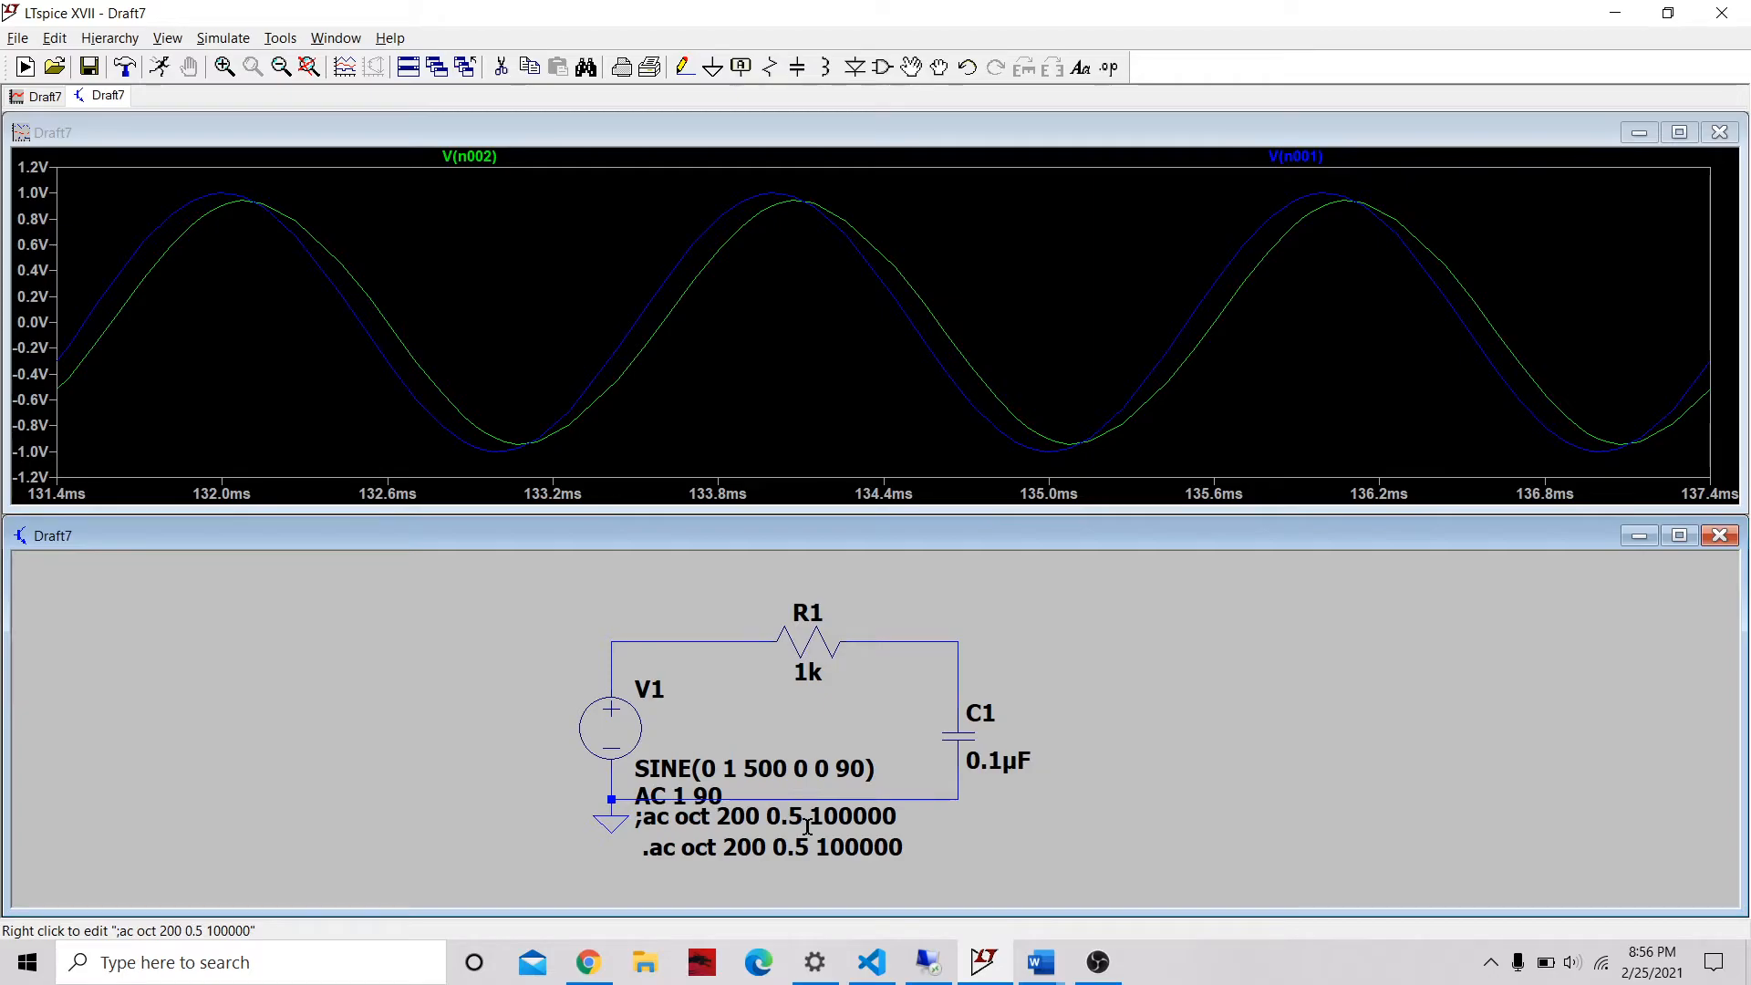
- Close the transient waveform window, maximize the schematic and run the AC analysis
click(1721, 135)
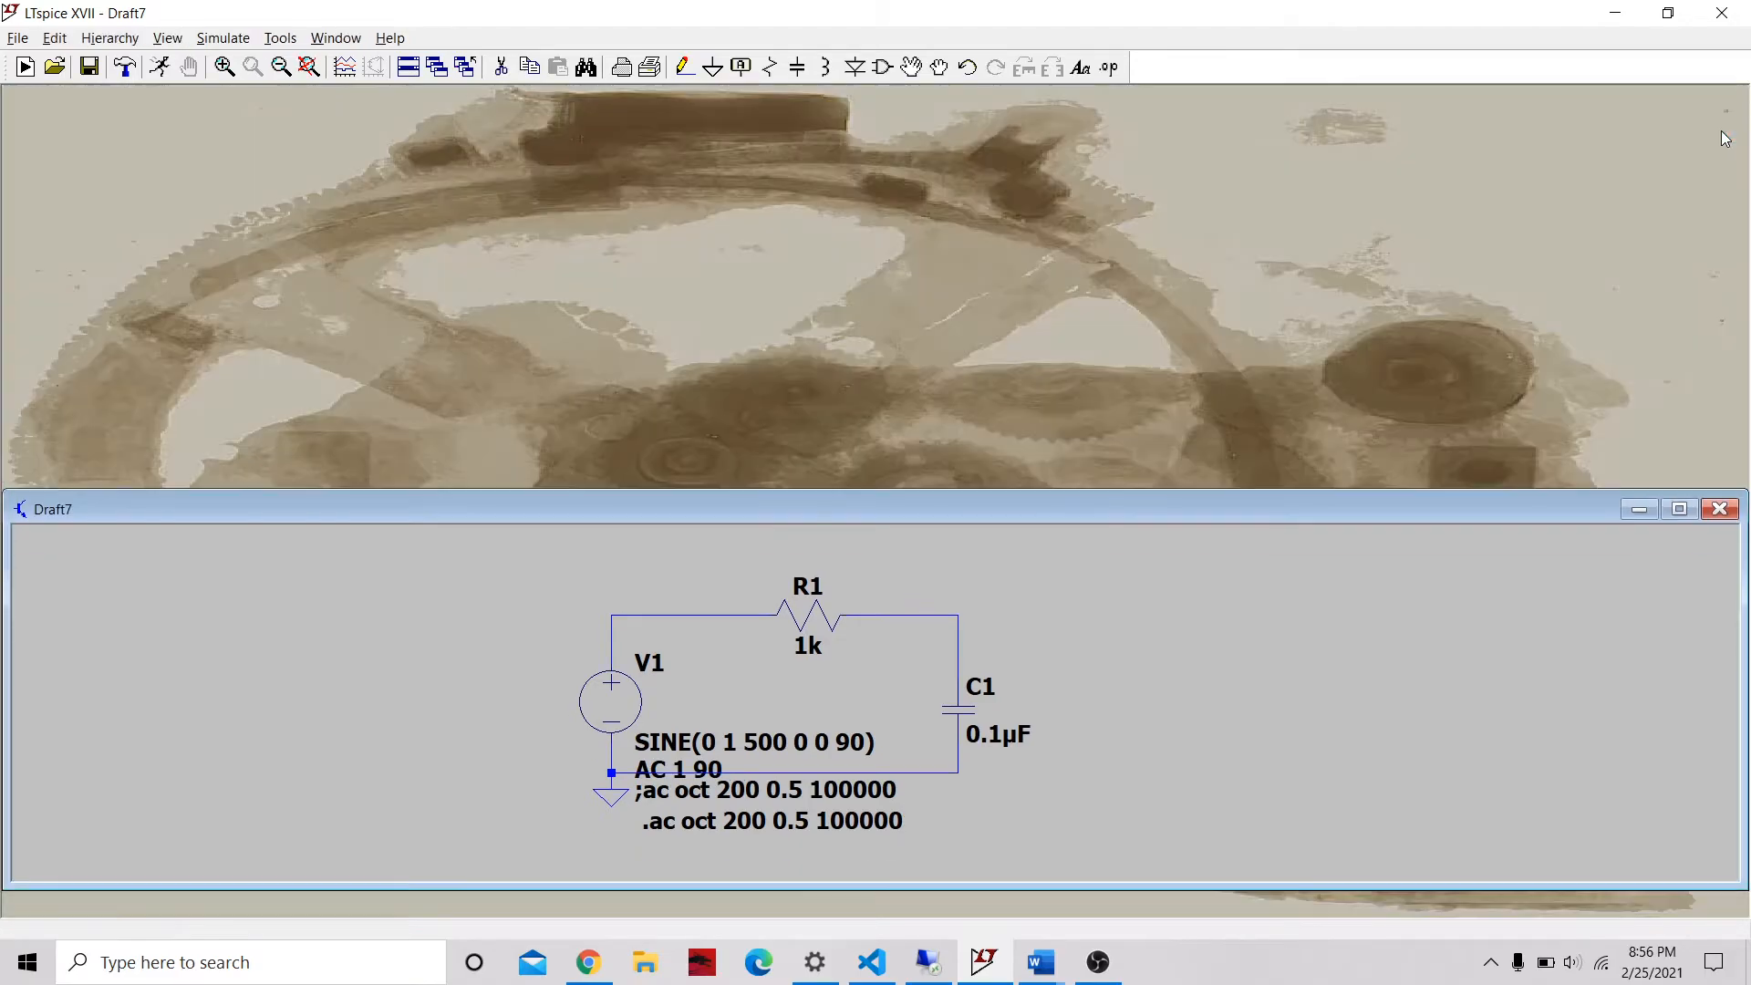
click(1679, 509)
right_click(972, 313)
click(996, 317)
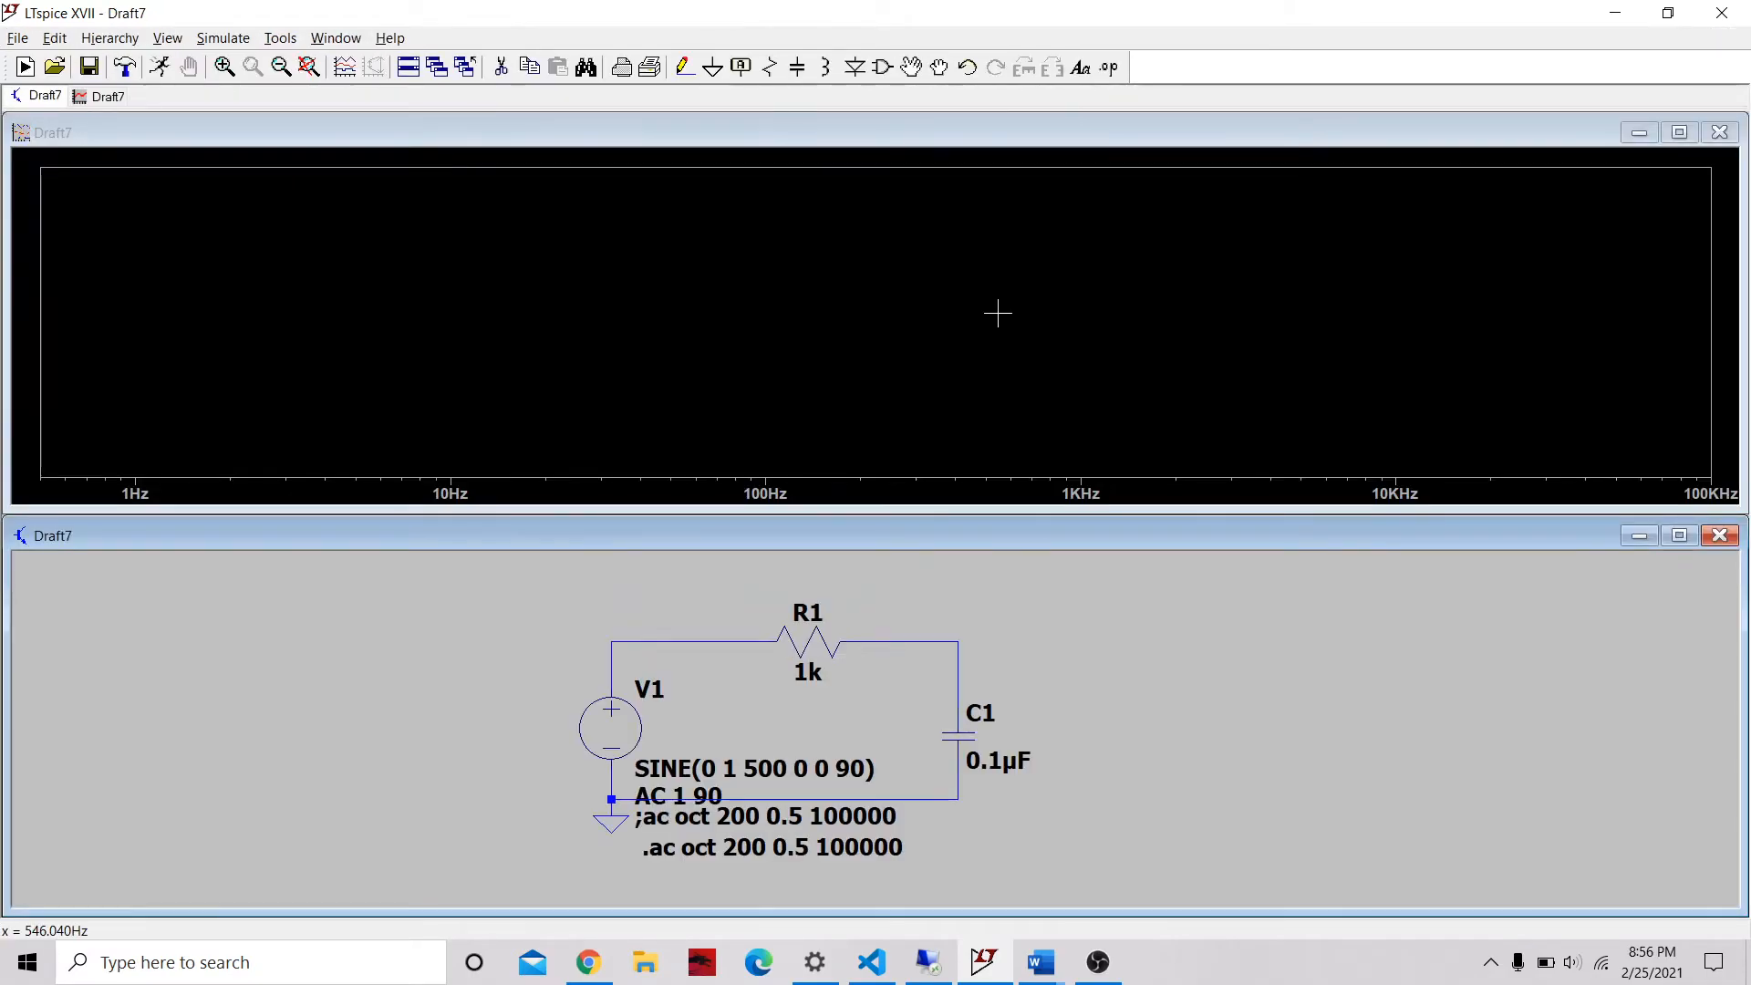
- Plot the voltage at the node between R1 and C1, zoom in on its roll-off and fit the full sweep again
click(962, 638)
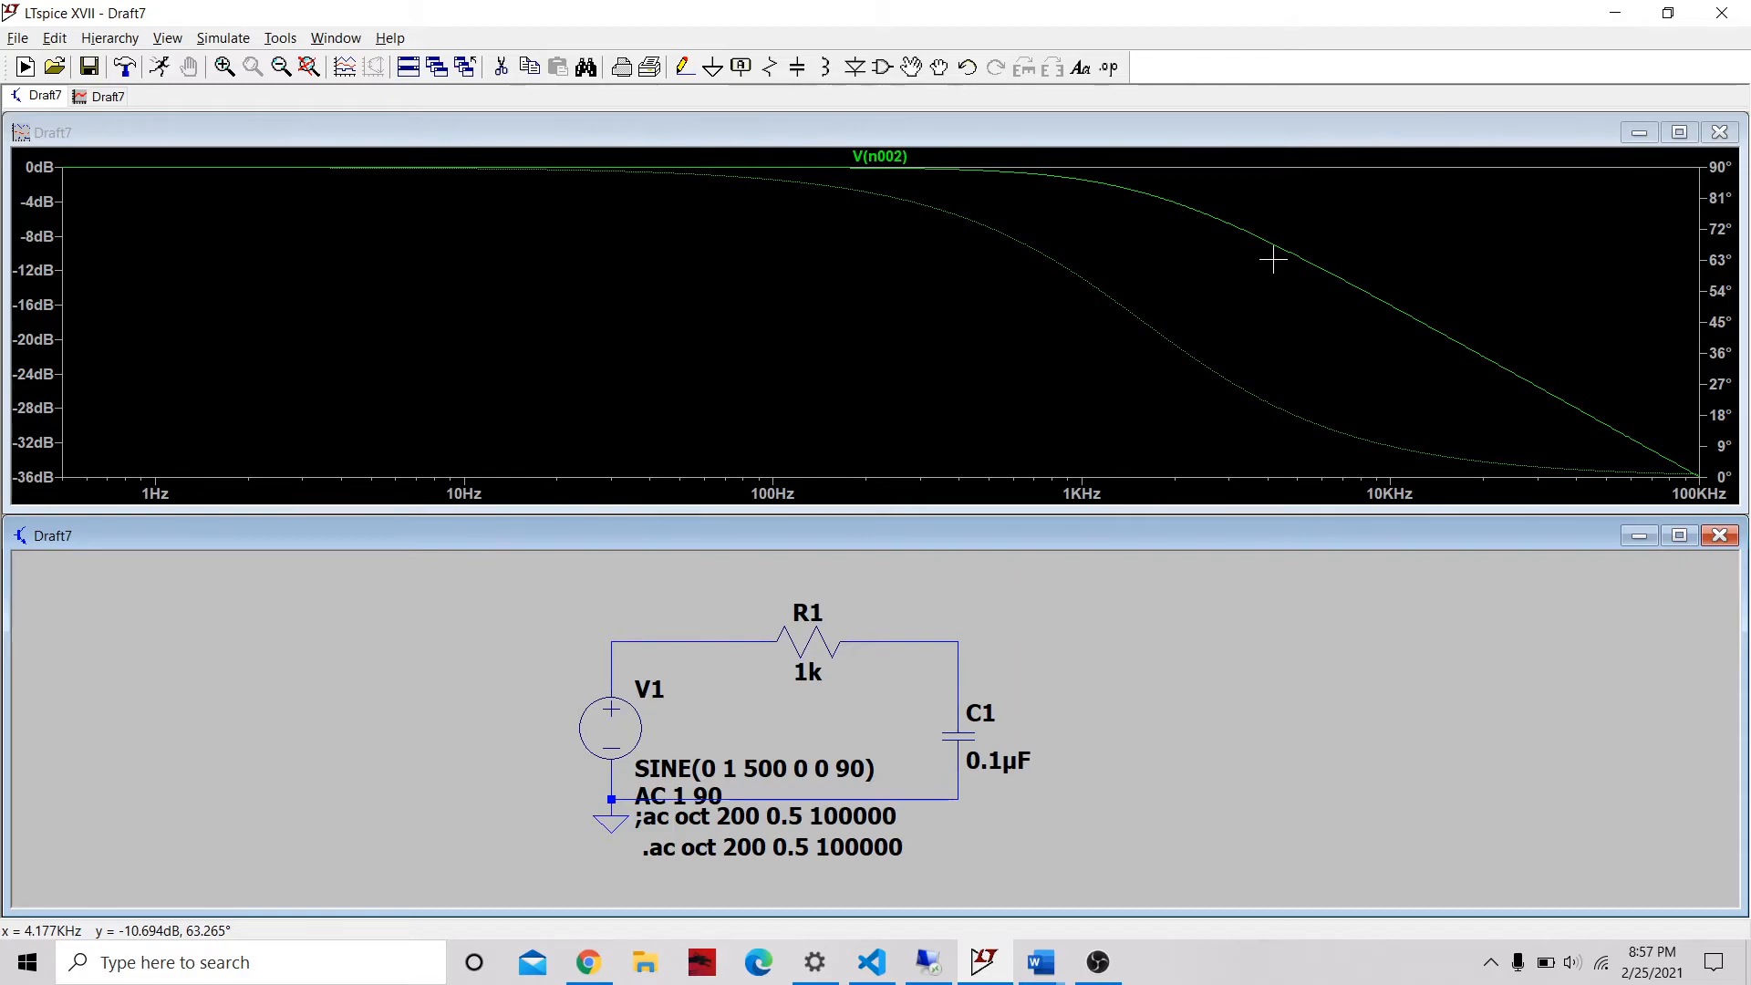
drag(964, 313, 1418, 193)
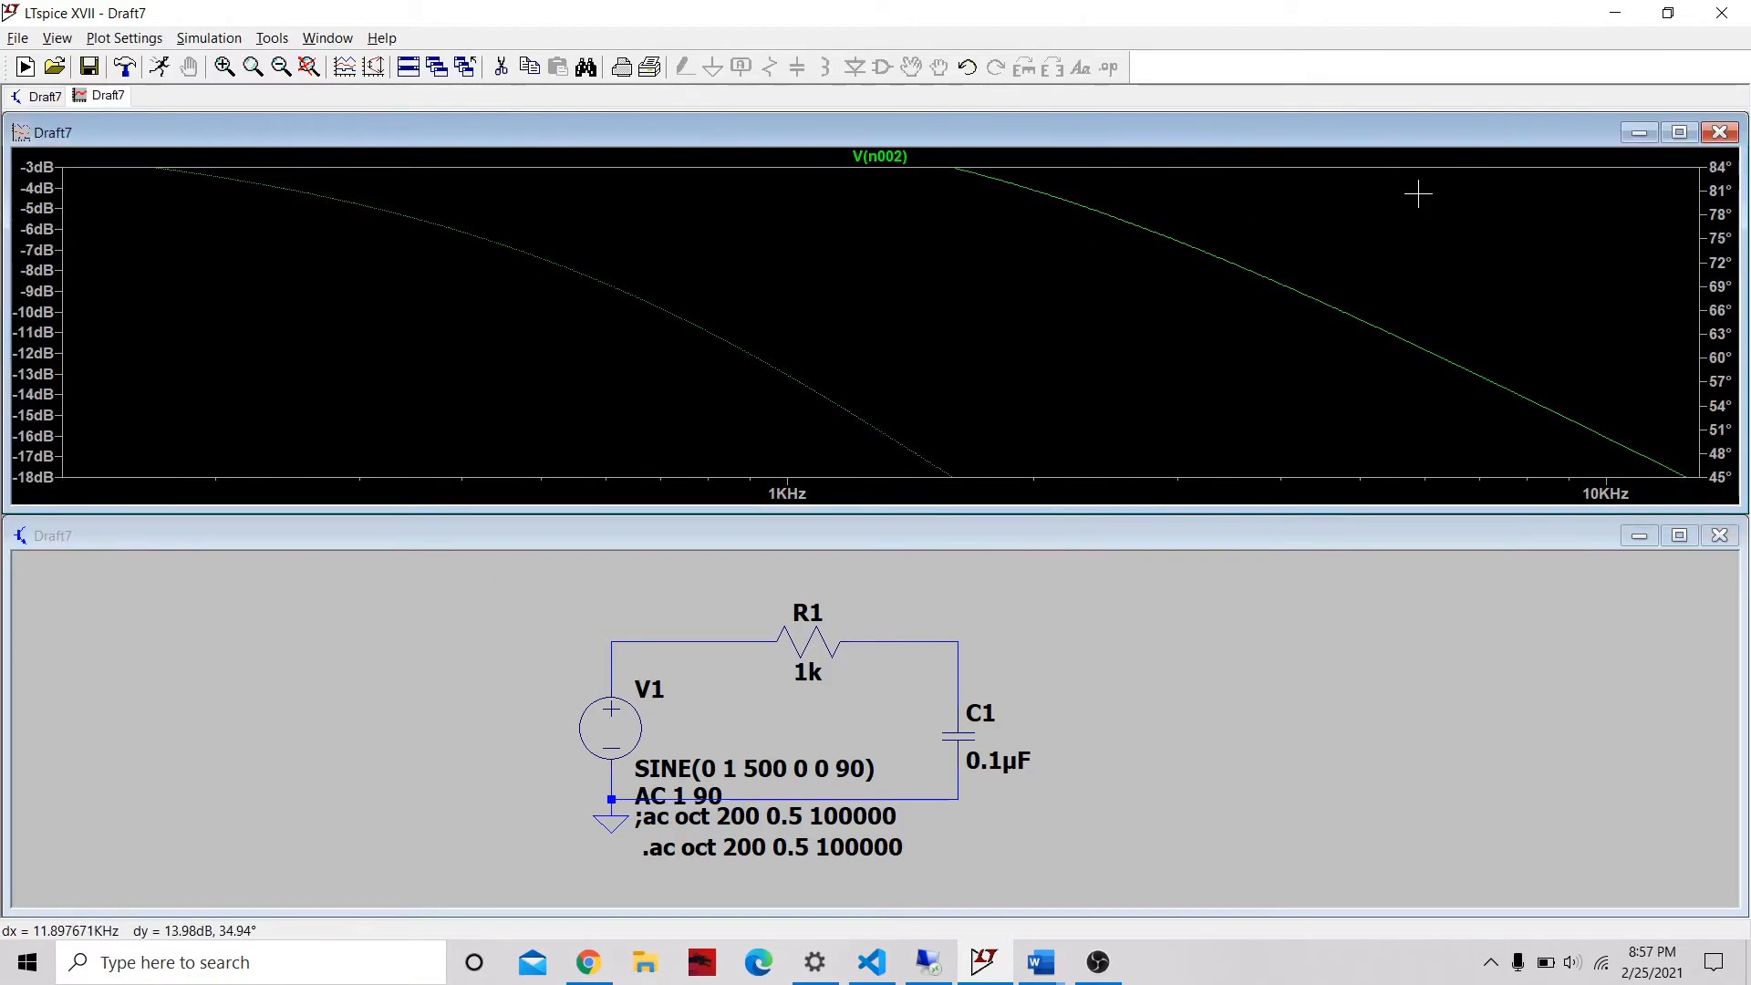
right_click(1418, 193)
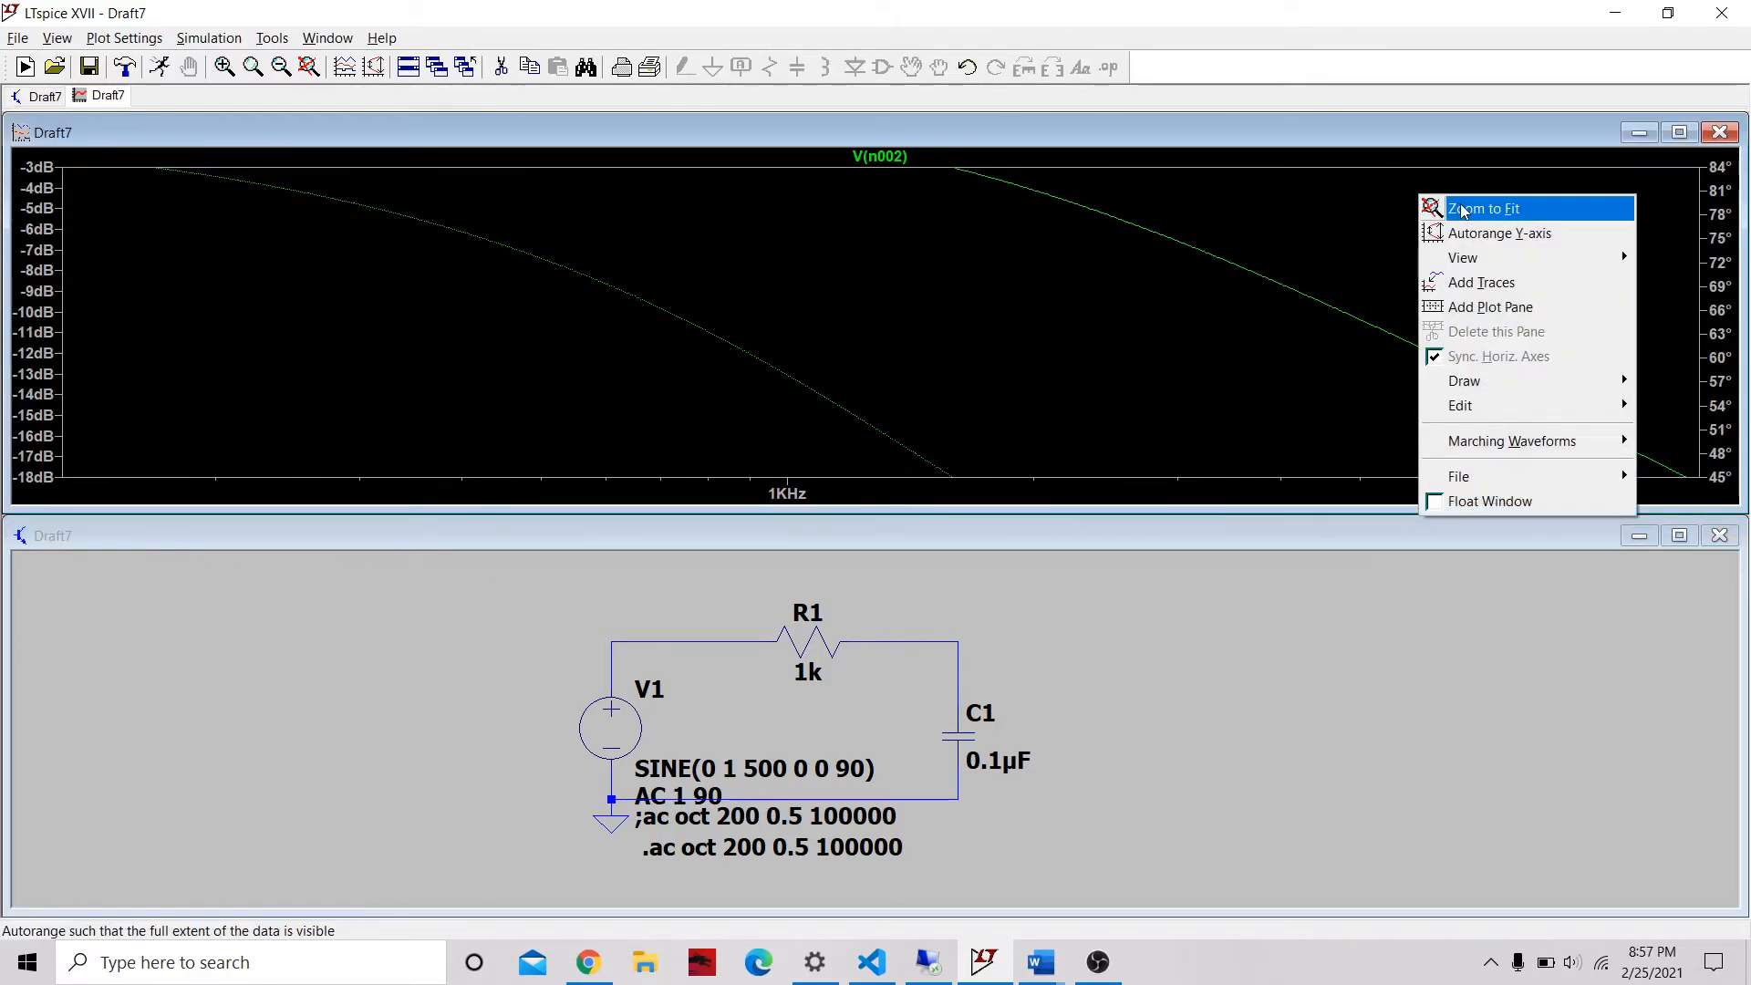
click(1464, 208)
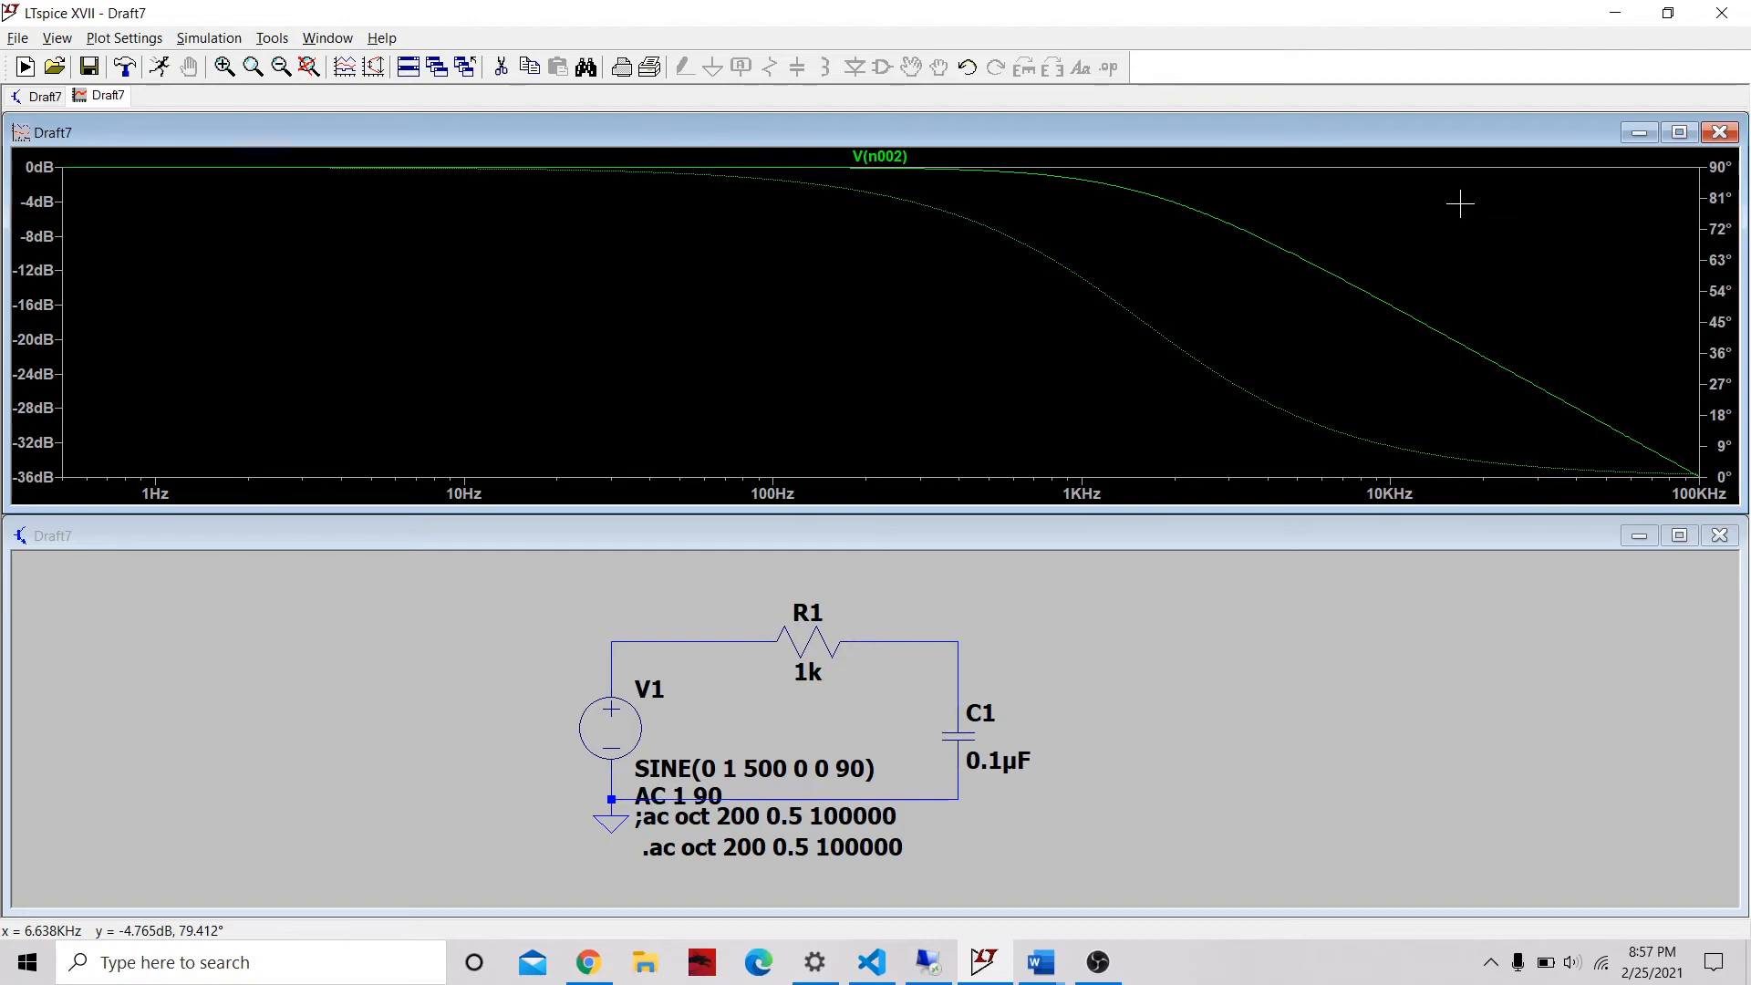
- Close the Draft7 plot and schematic without saving and open the recent Warburg schematic
click(1720, 133)
click(1719, 508)
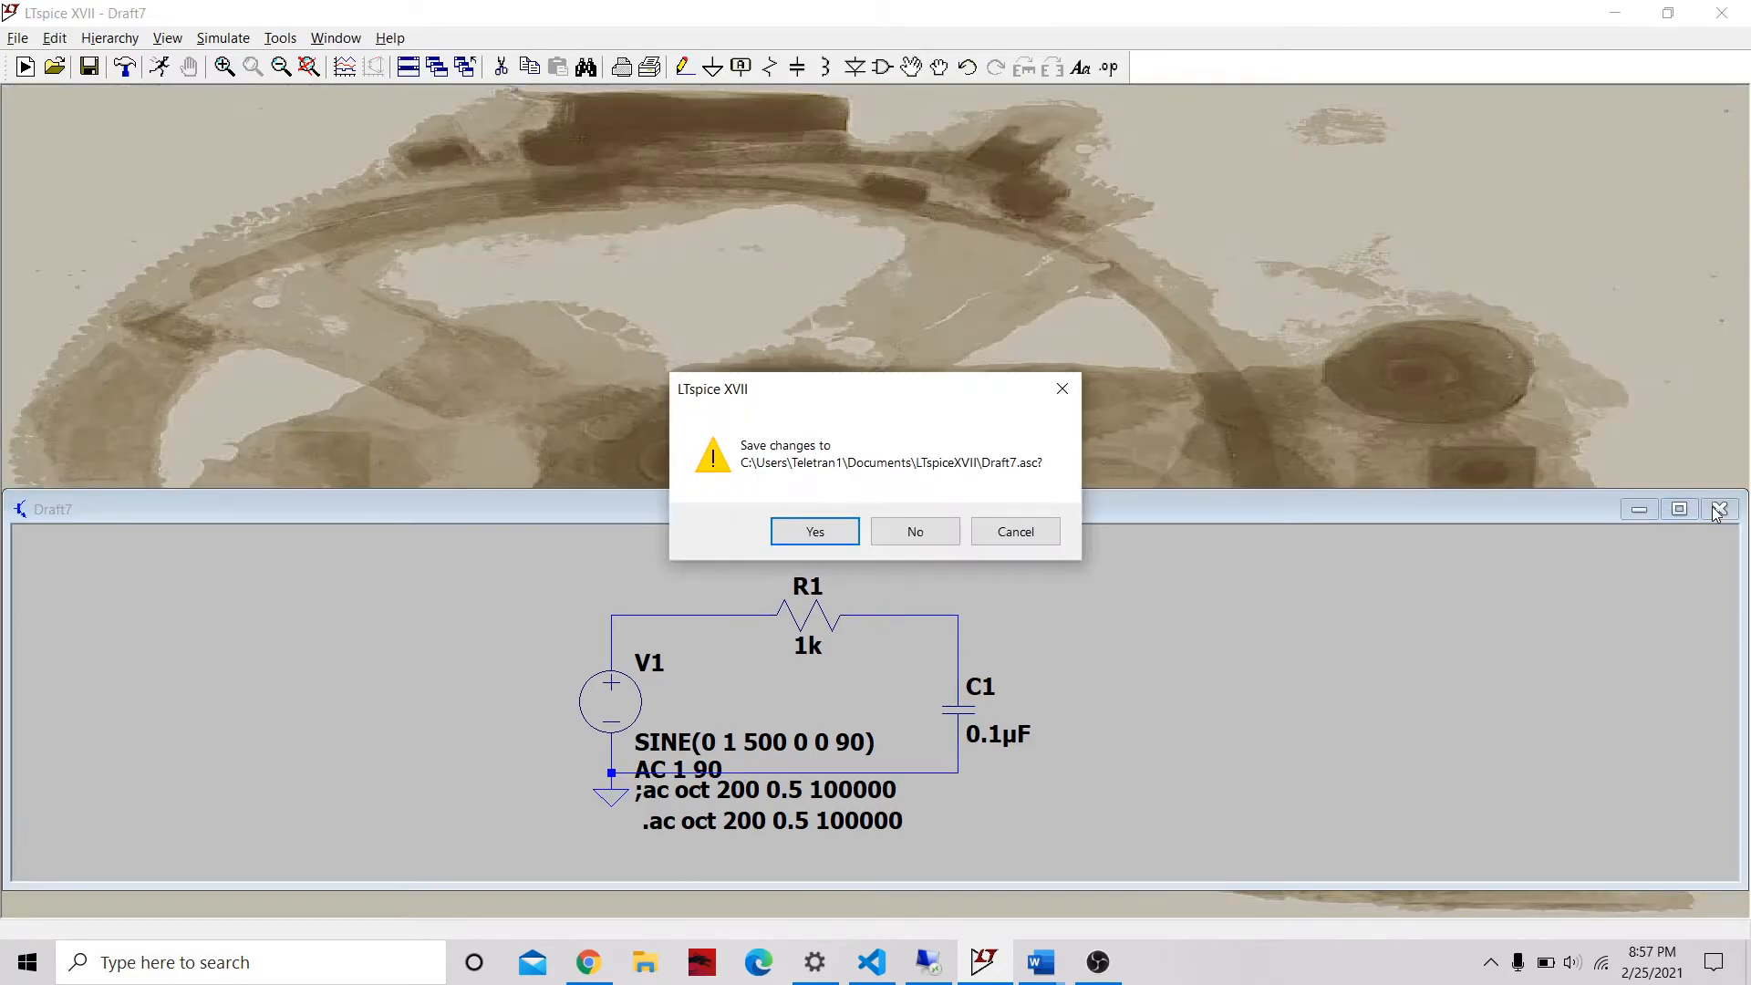
click(915, 528)
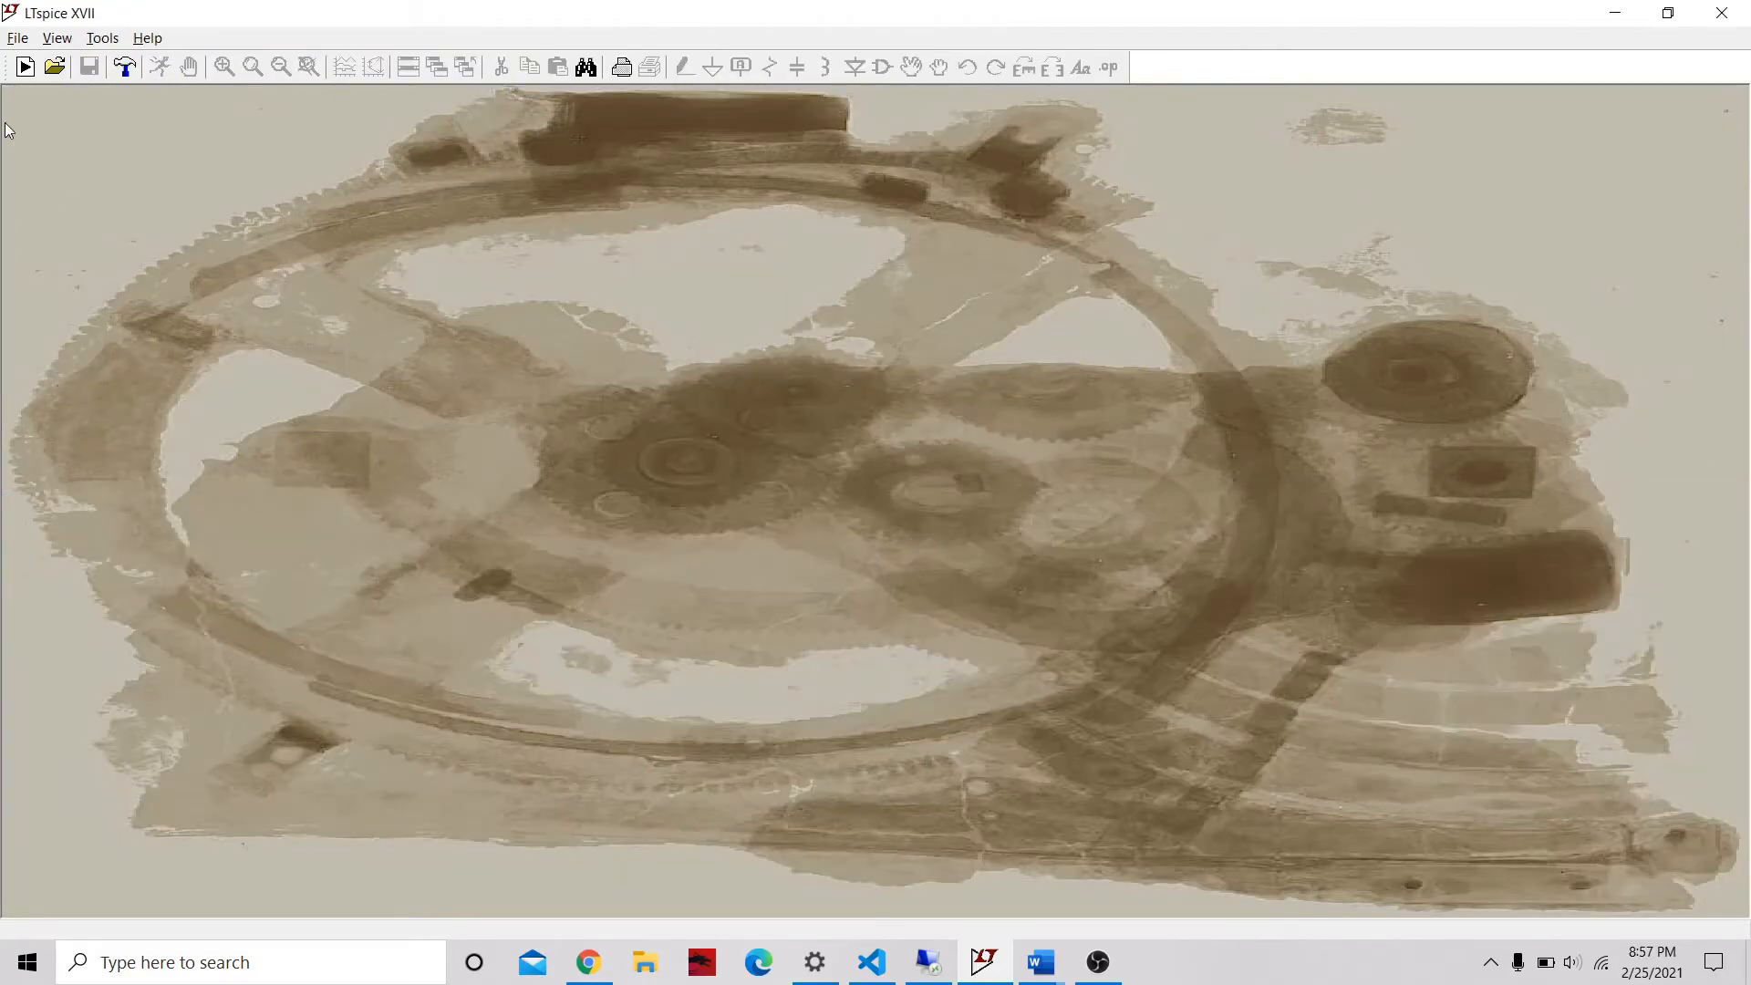
click(17, 37)
mouse_move(57, 38)
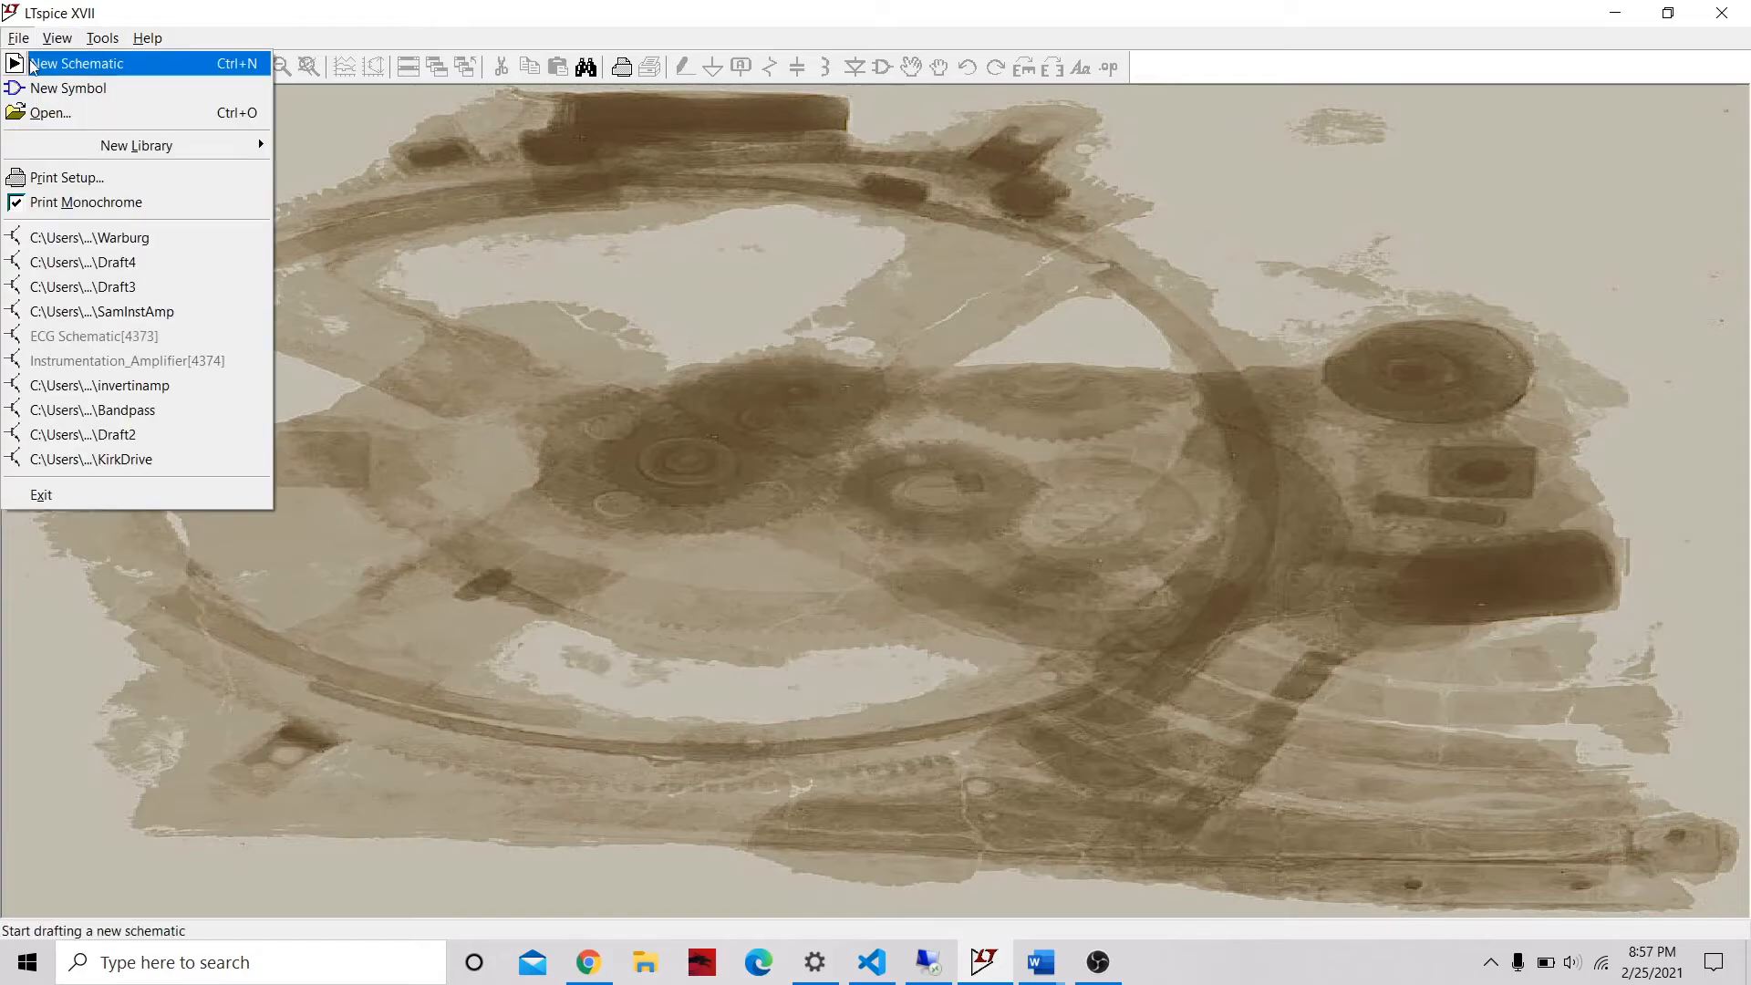
click(100, 237)
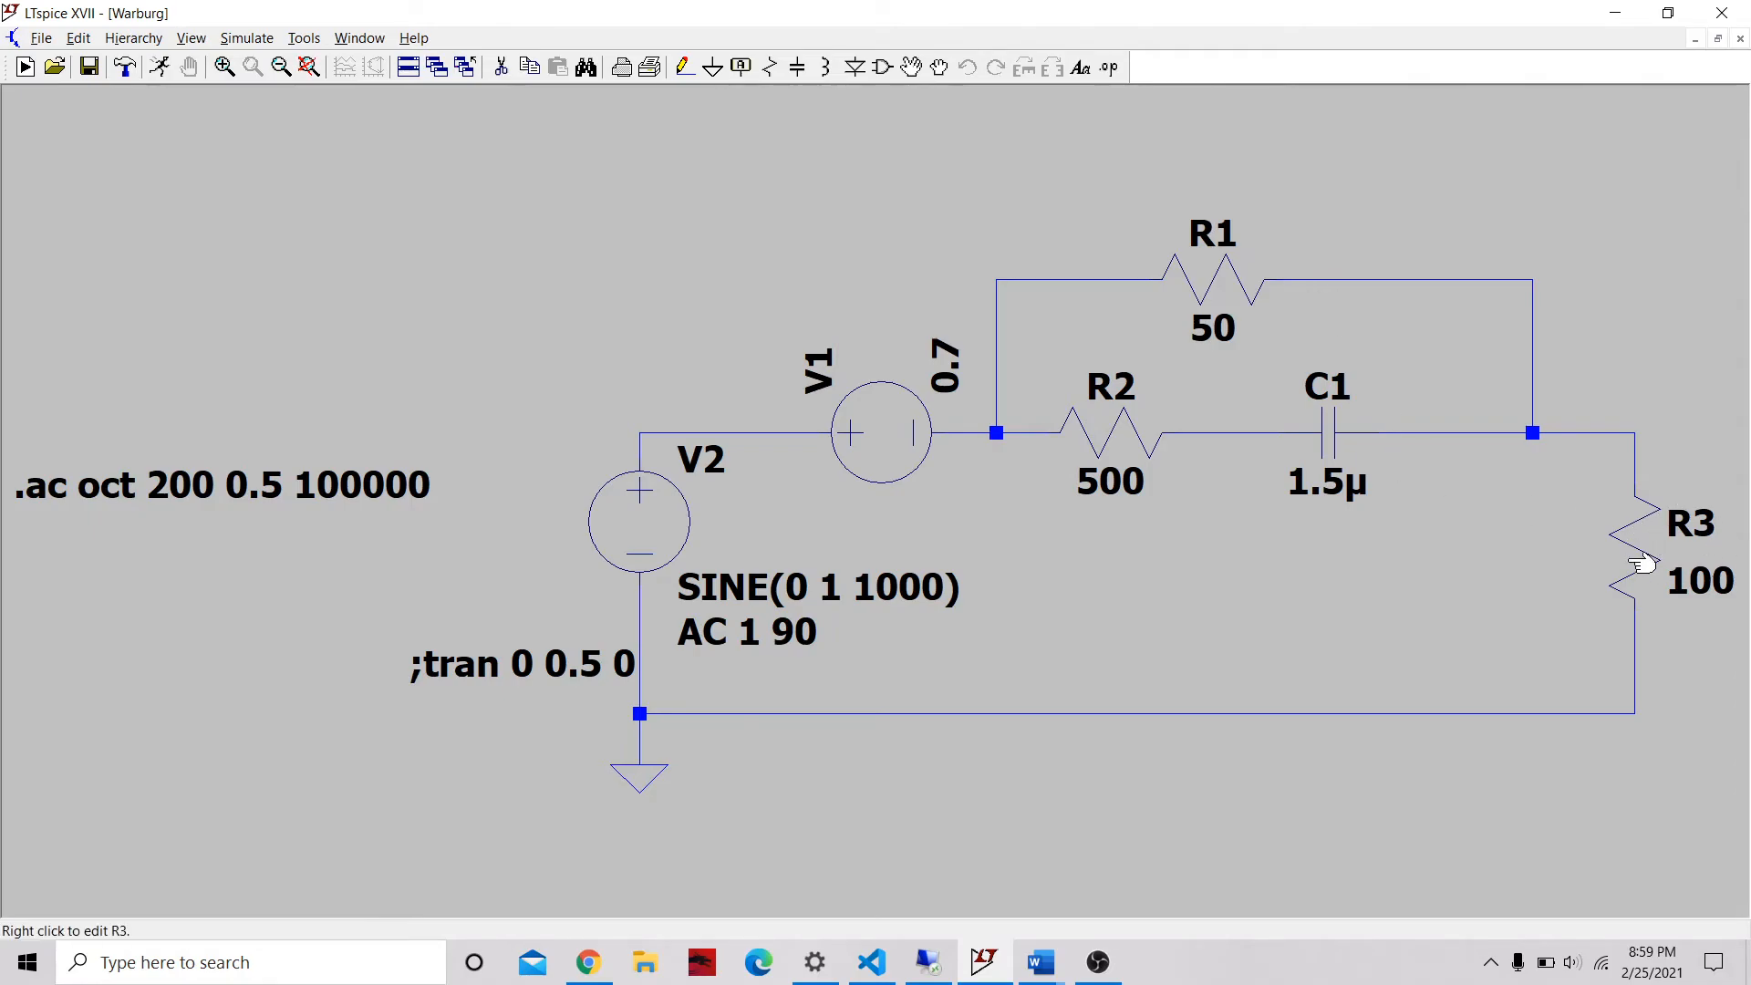
- Set the phase of sine source V2 to 90 degrees
right_click(679, 519)
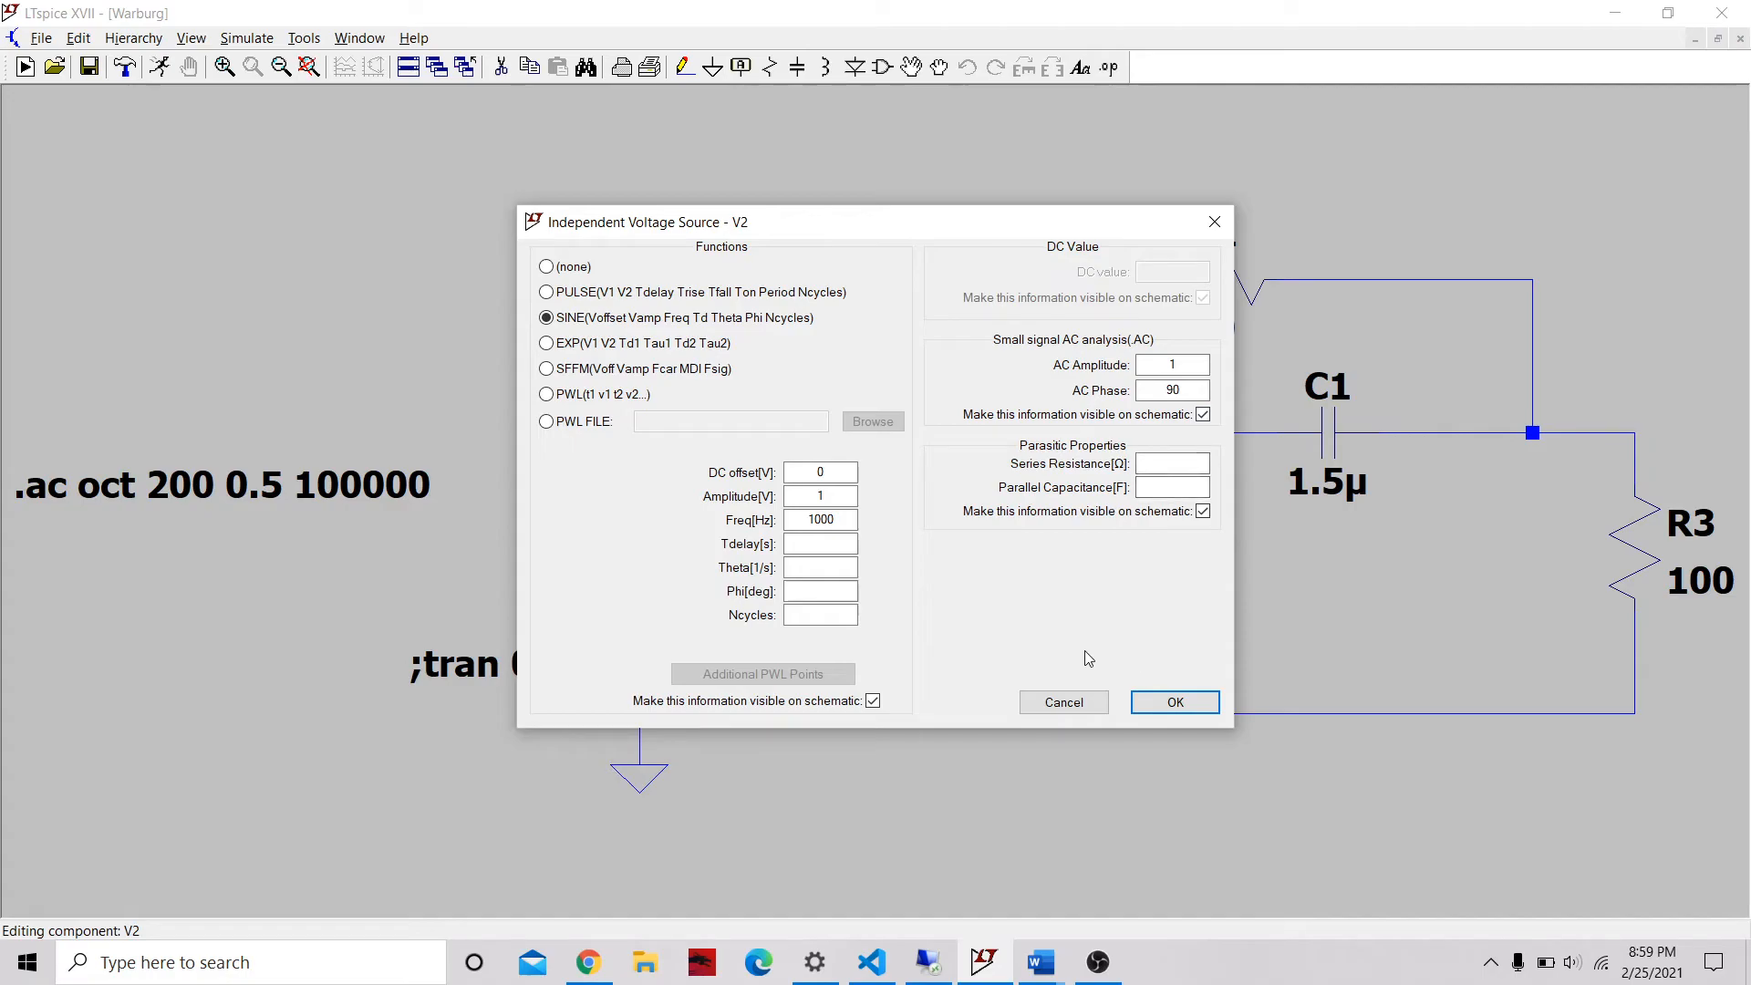
click(820, 591)
text(90)
click(1174, 703)
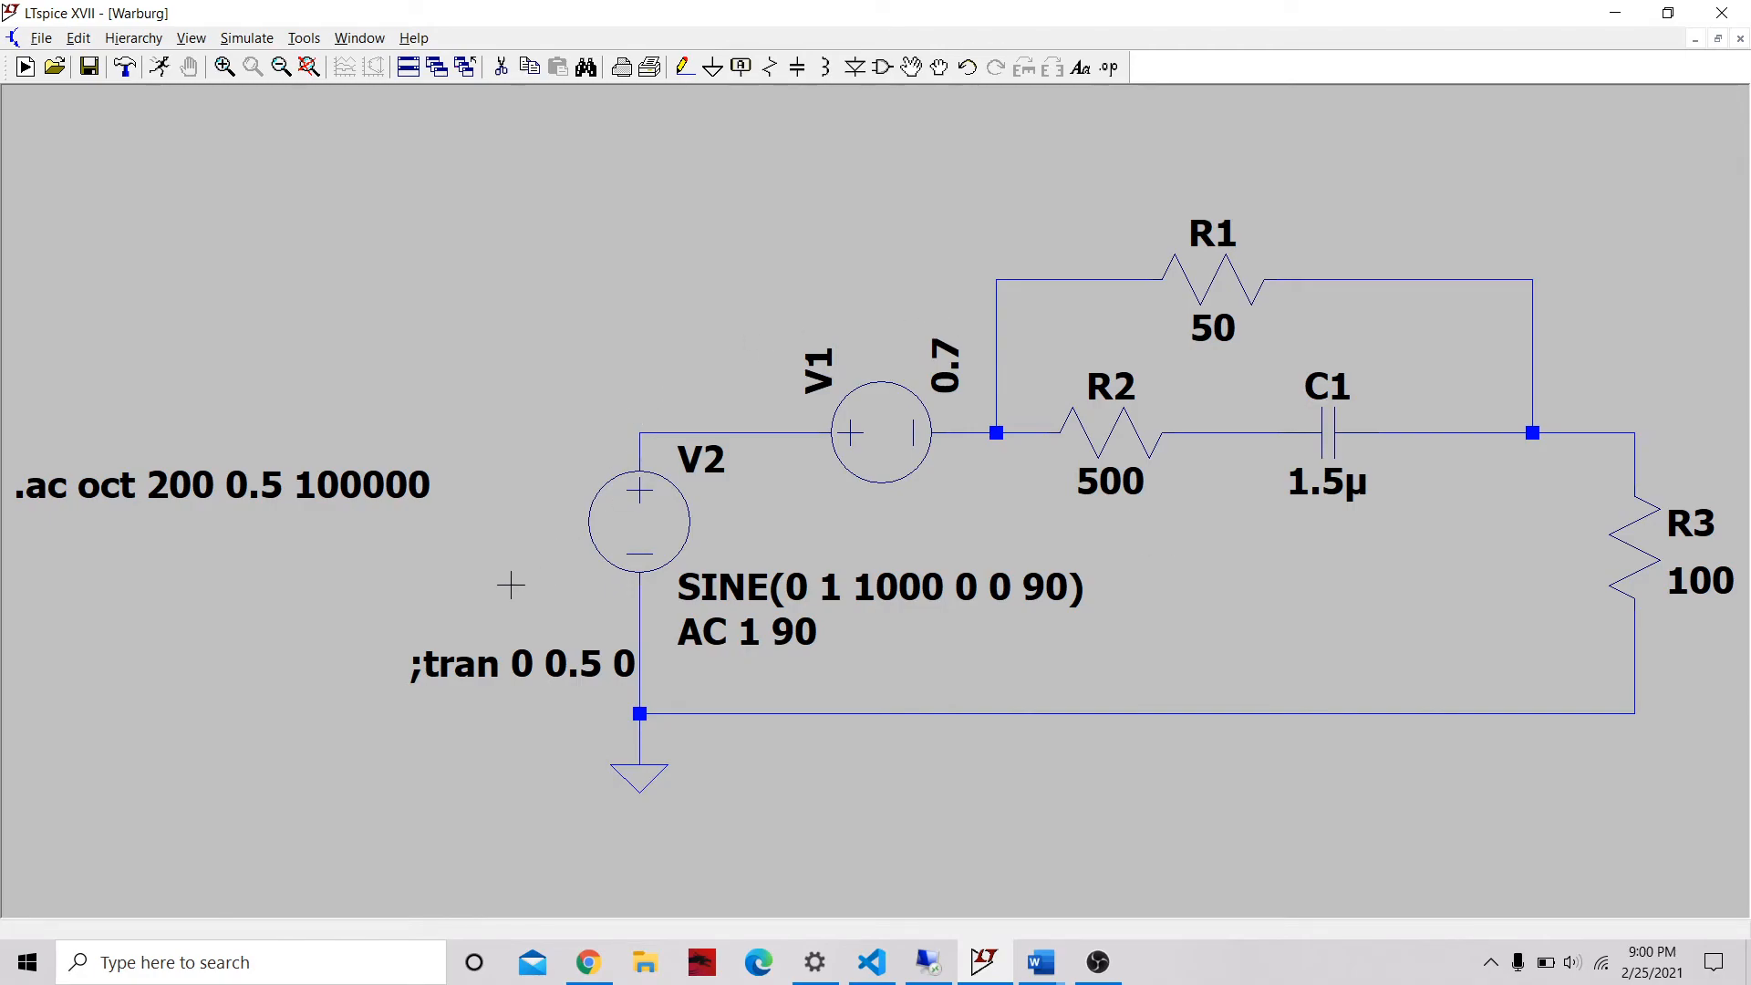
- Activate the commented-out transient command so it reads .tran 0 0.5 0
right_click(472, 665)
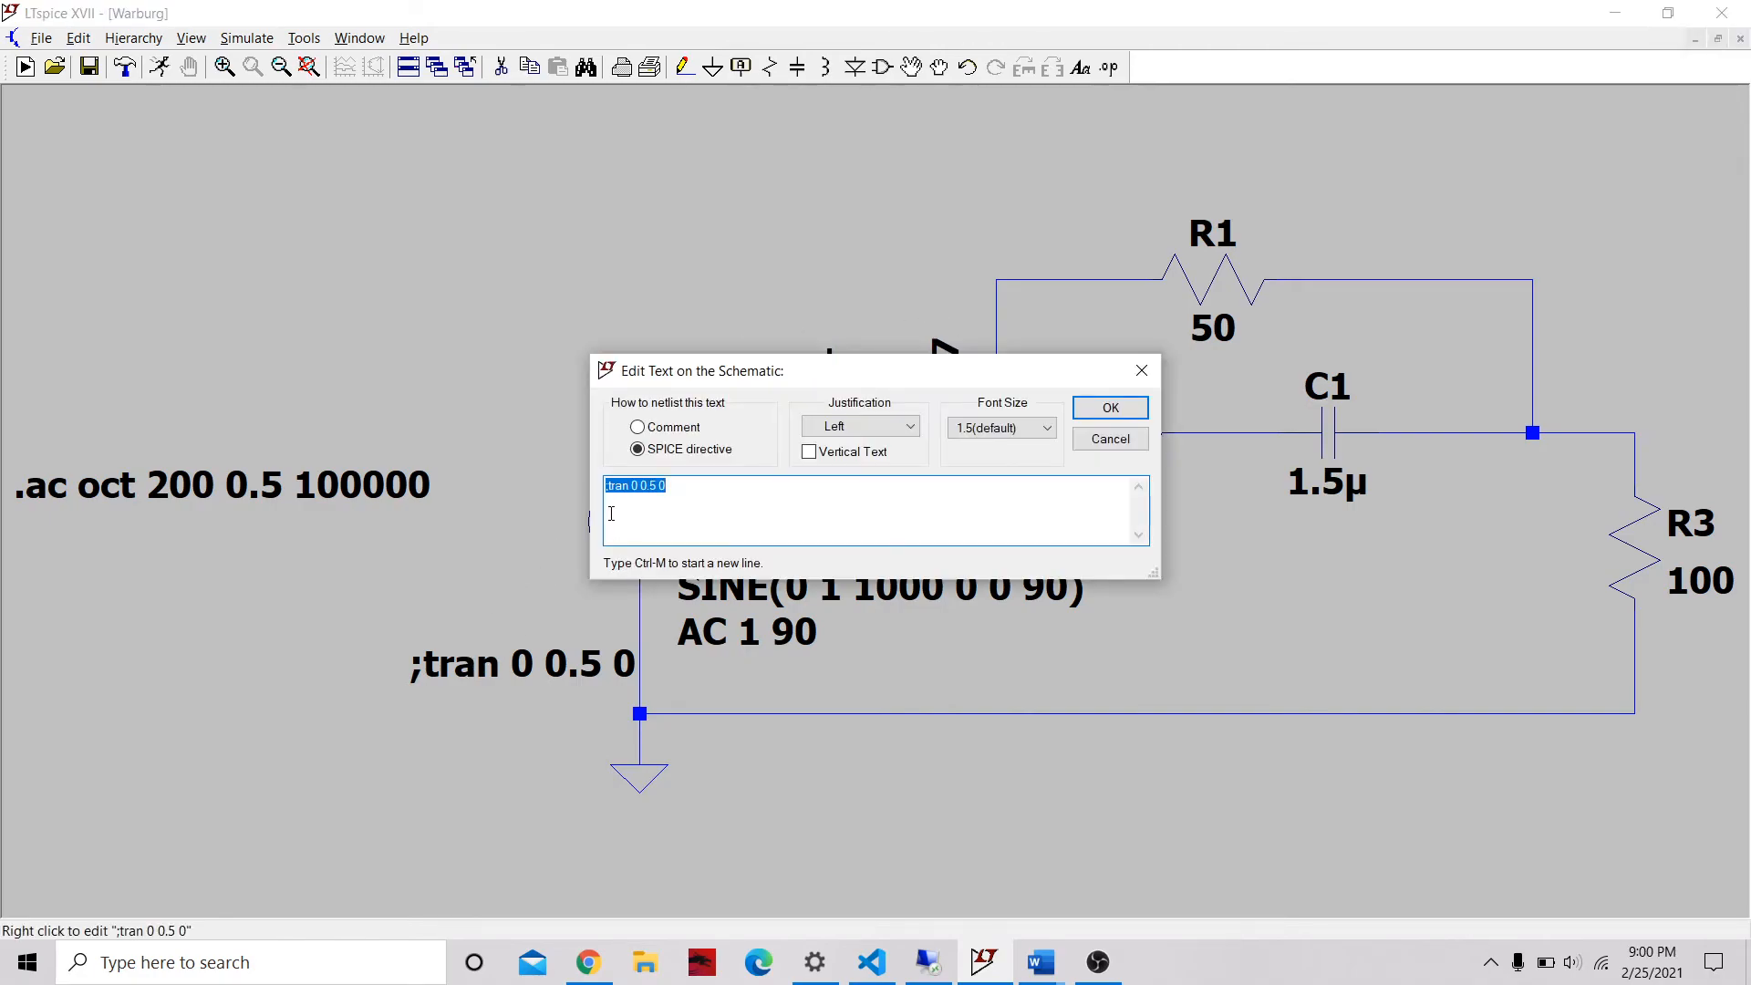
click(607, 484)
key(Delete)
text(.)
click(1112, 411)
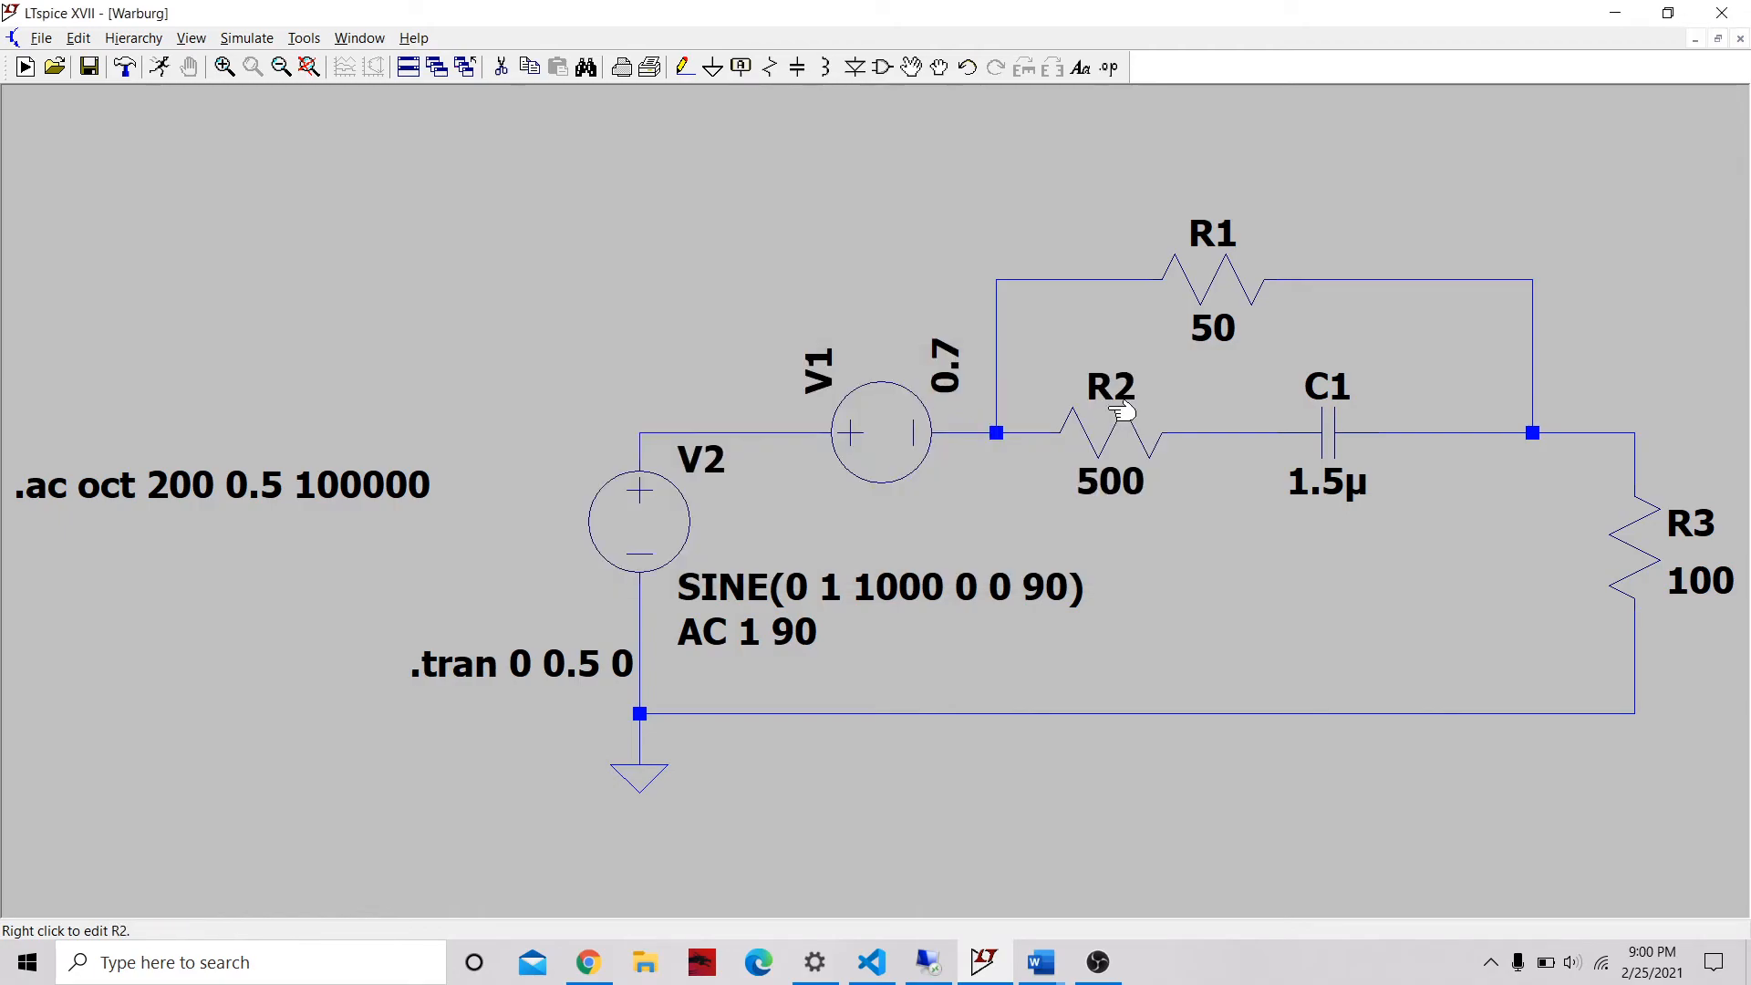
- Comment out the AC command so it reads ;ac oct 200 0.5 100000
right_click(137, 474)
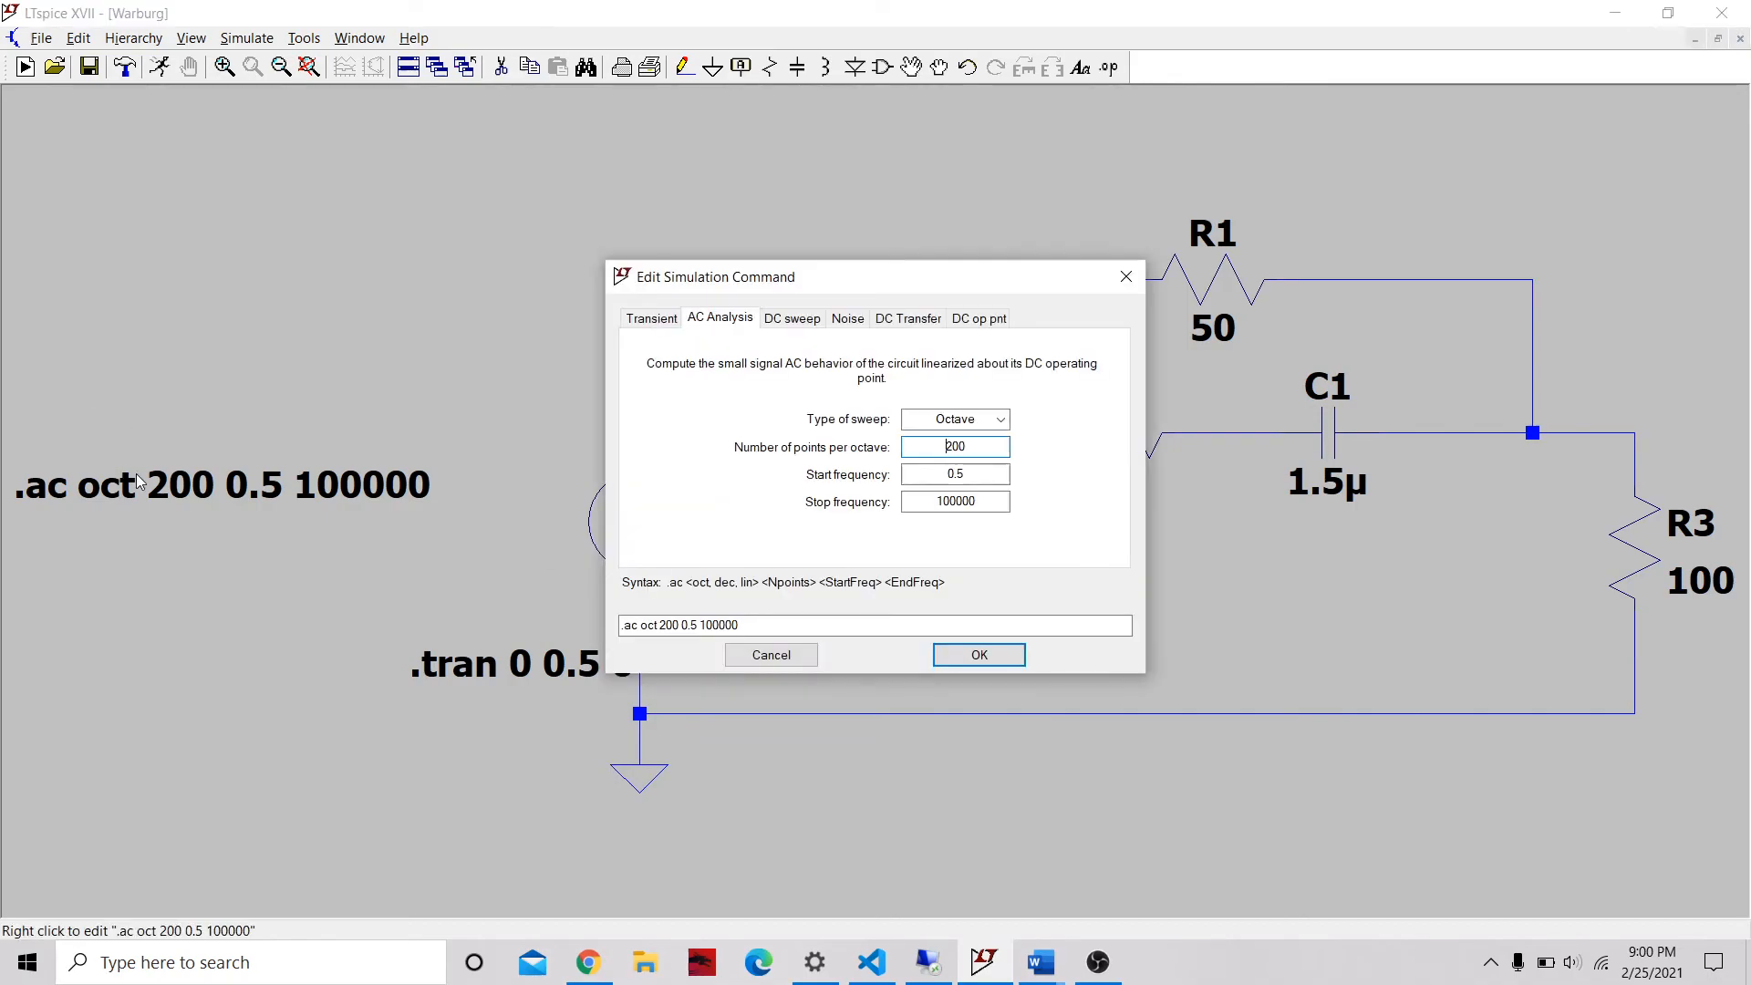
click(626, 625)
key(BackSpace)
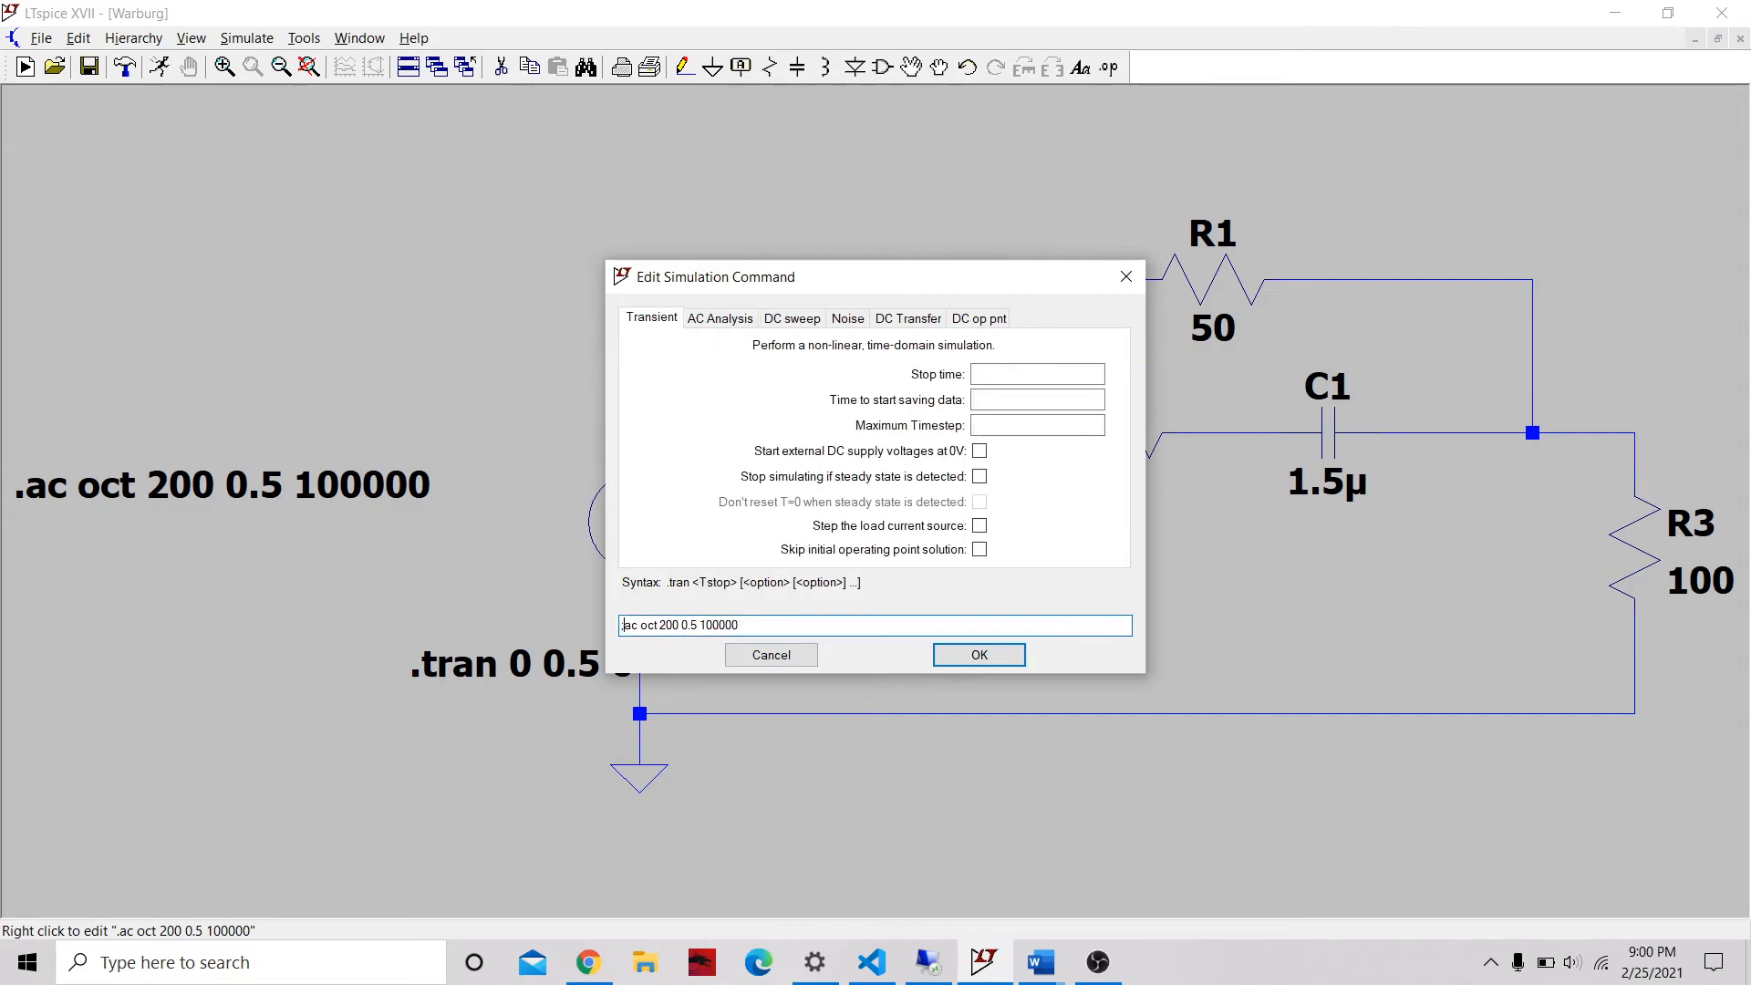
click(1014, 658)
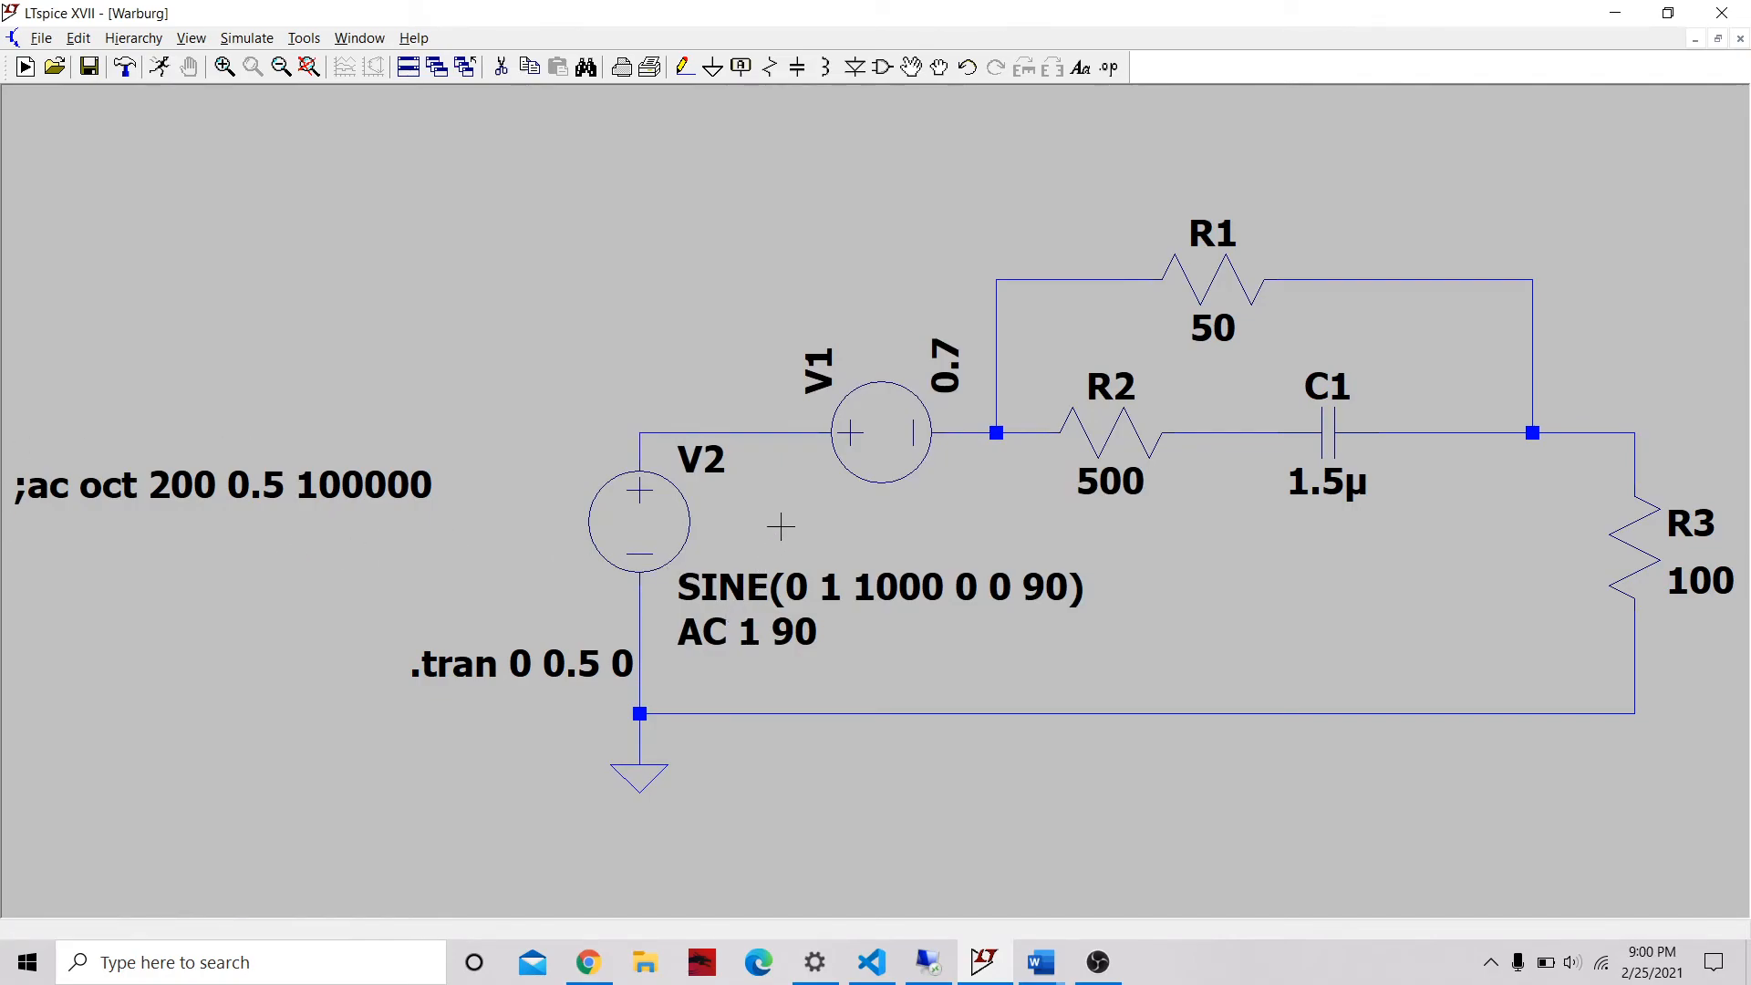
- Run the transient analysis, plot the node above R3 and the node between V2 and V1, and zoom to about 140–164 ms
right_click(562, 316)
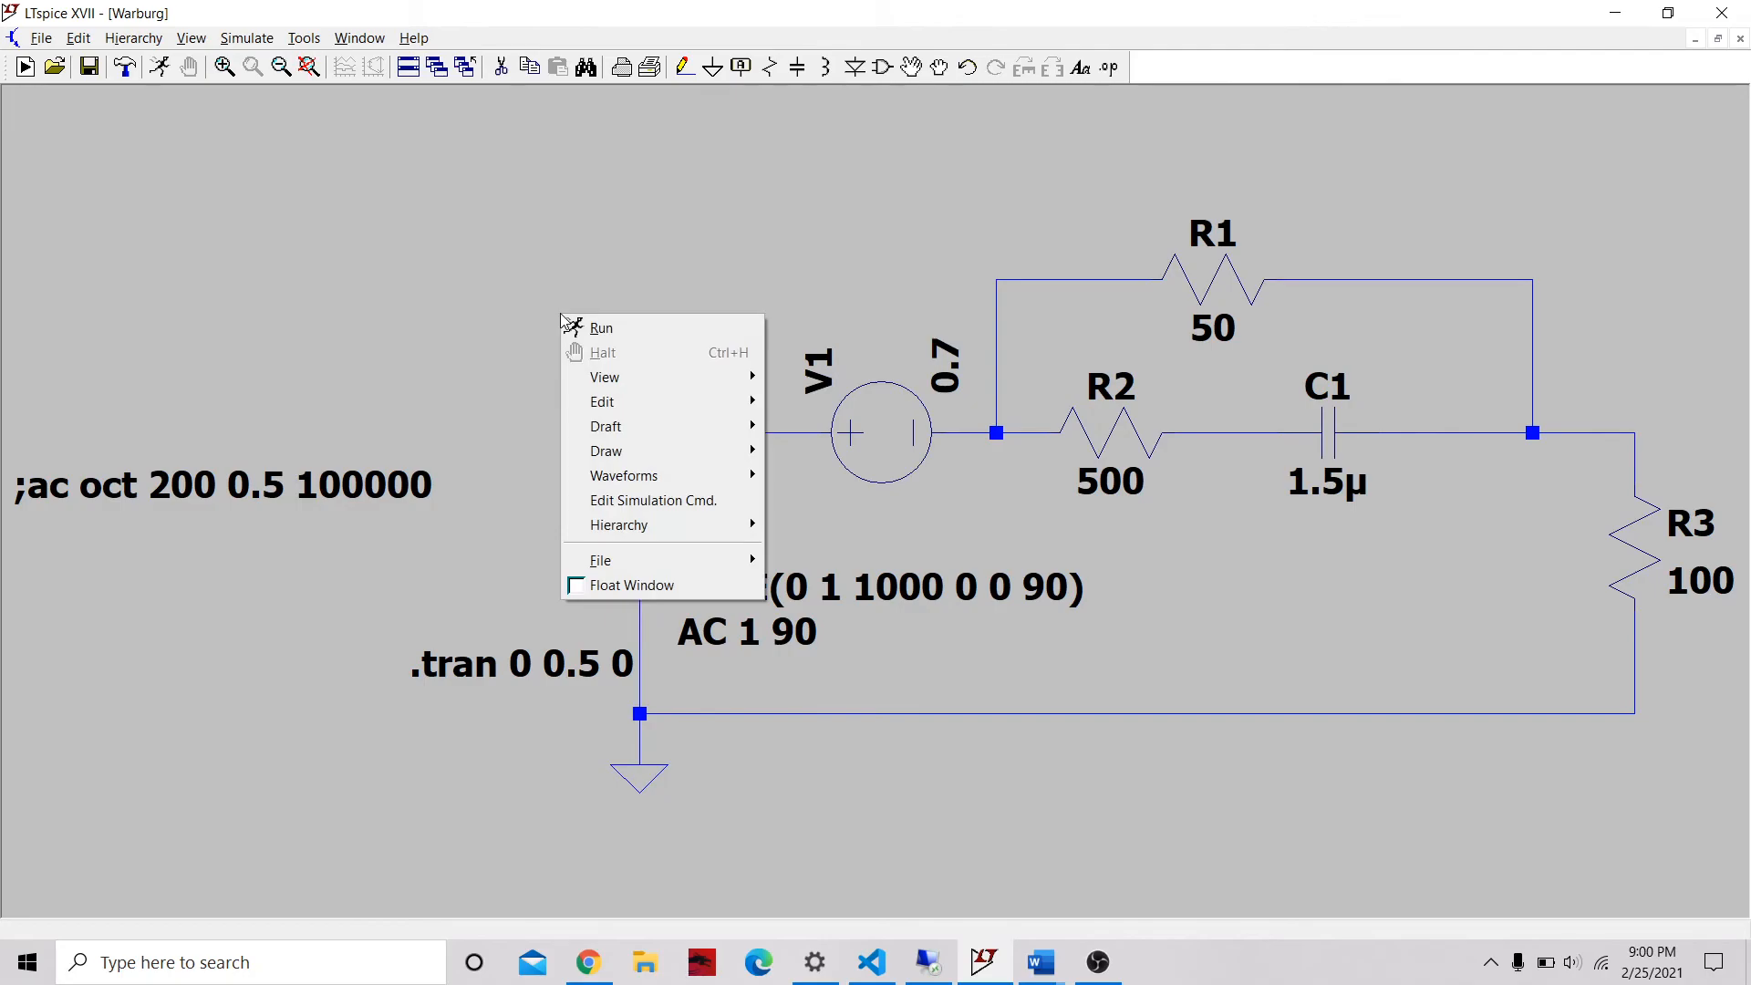
click(583, 326)
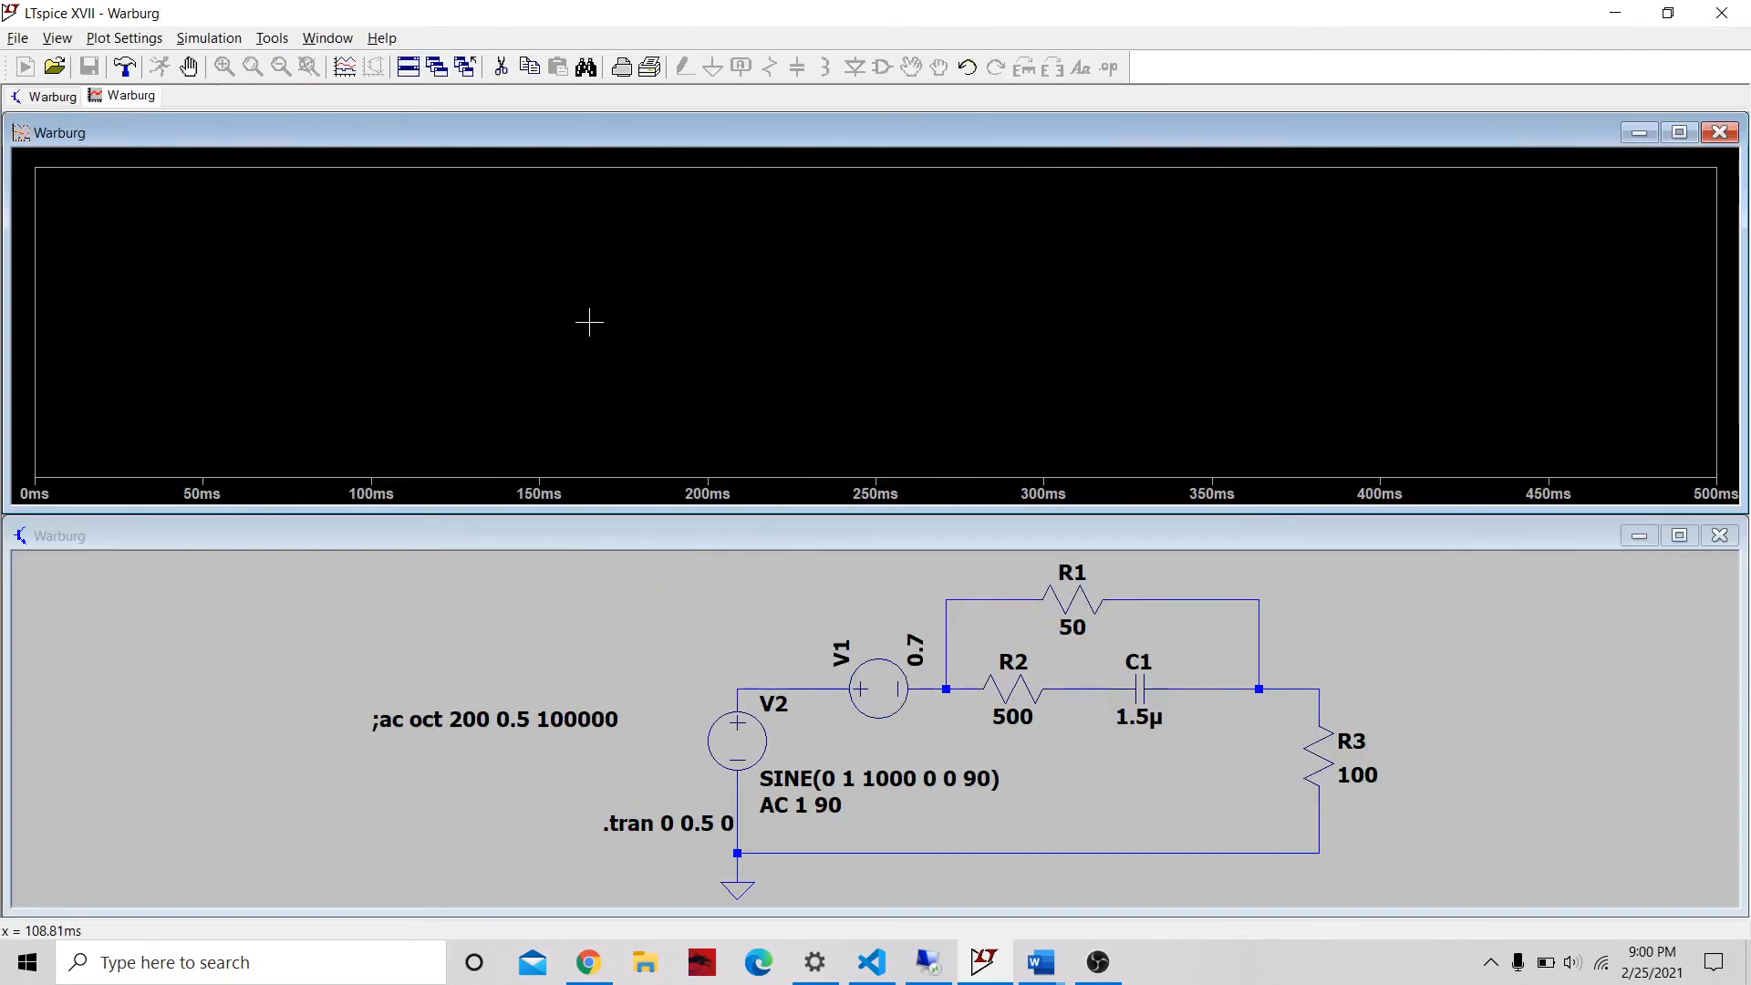
click(1323, 688)
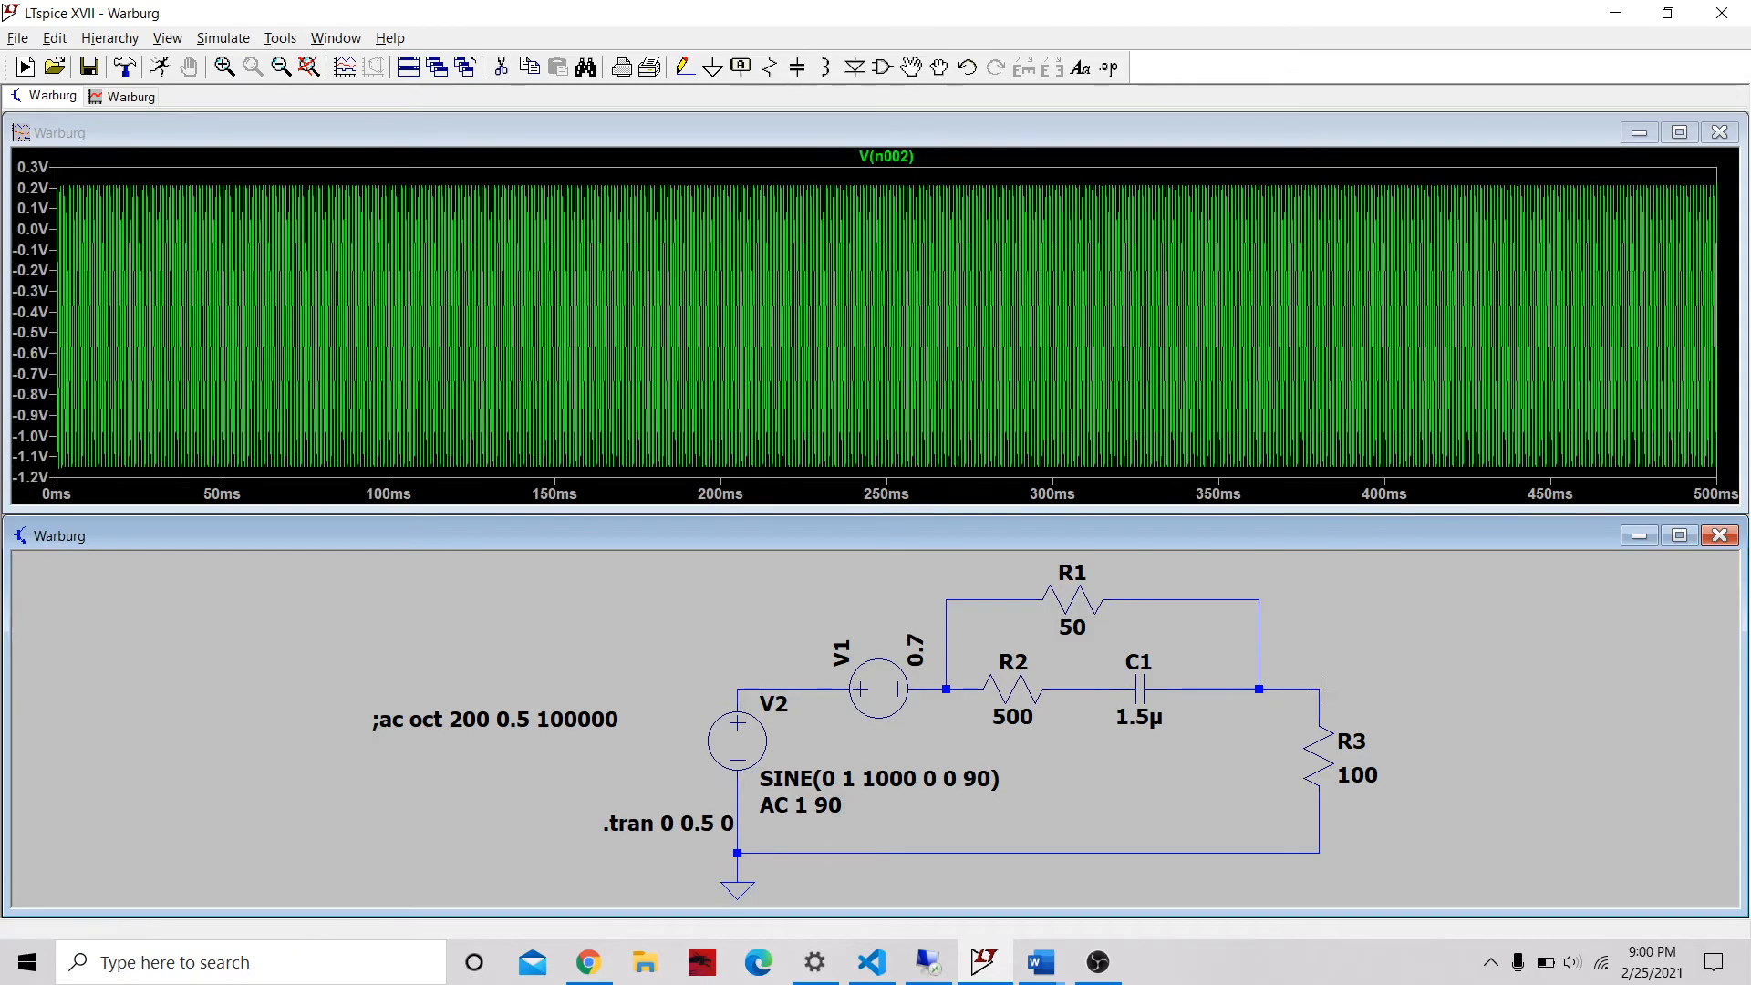
click(799, 689)
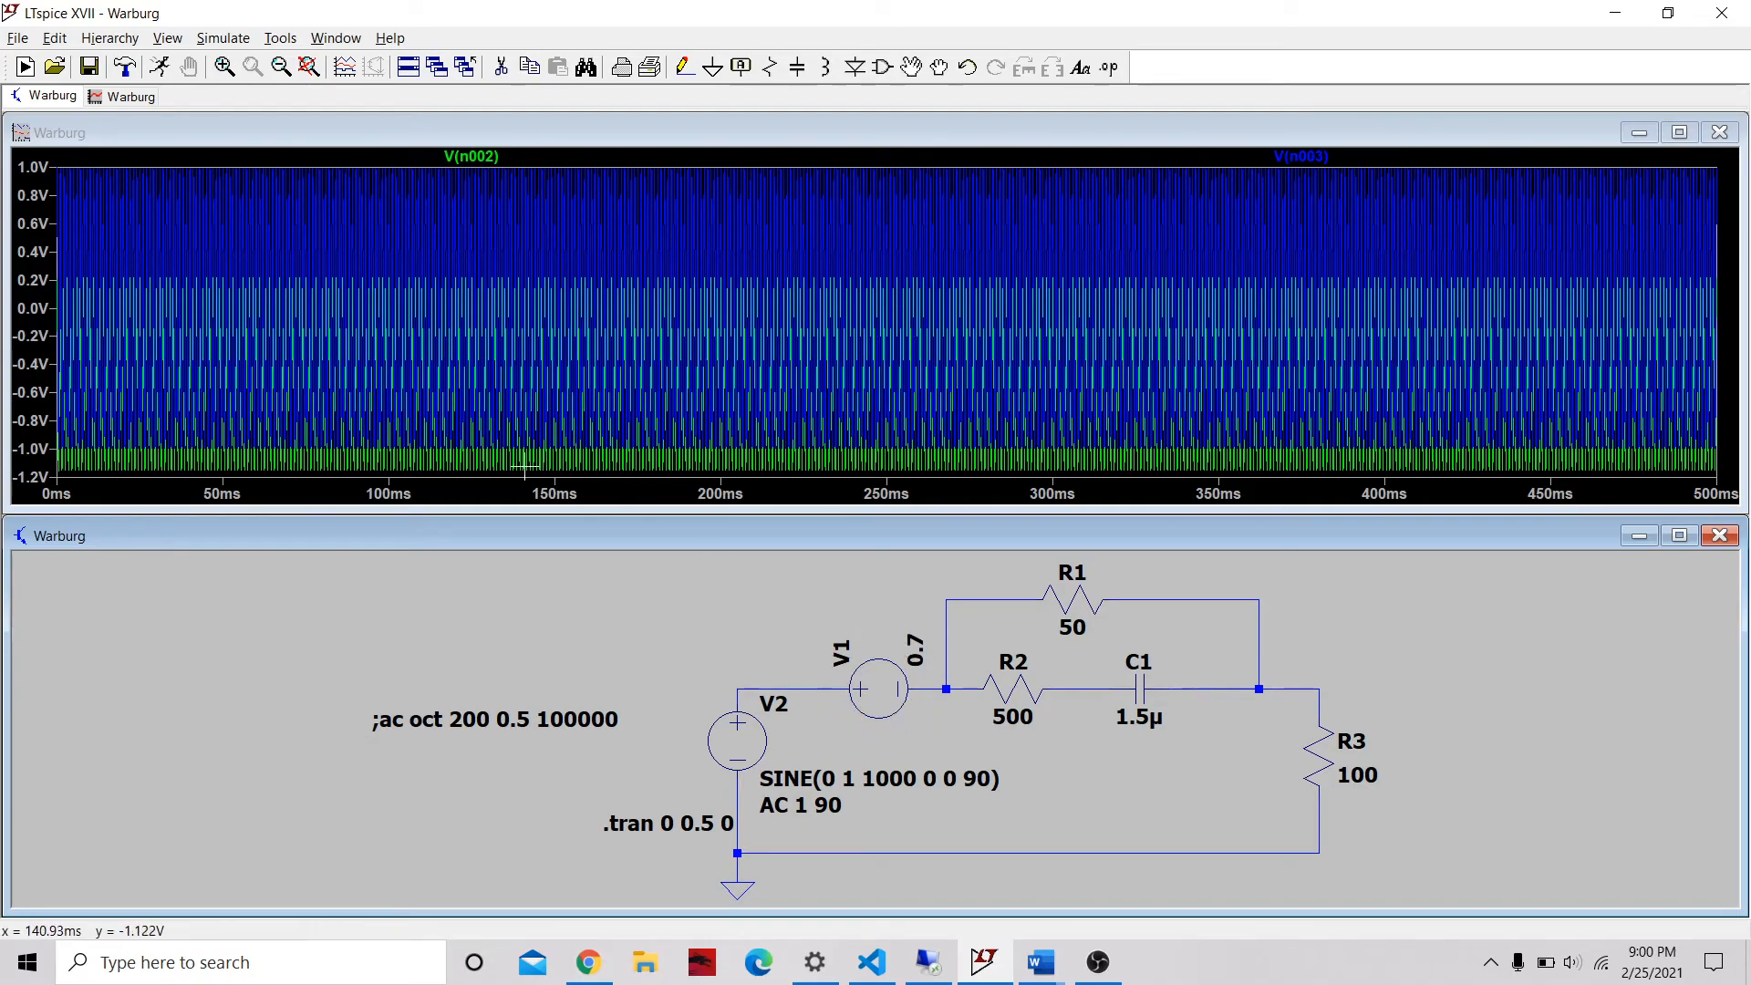
drag(527, 471, 597, 164)
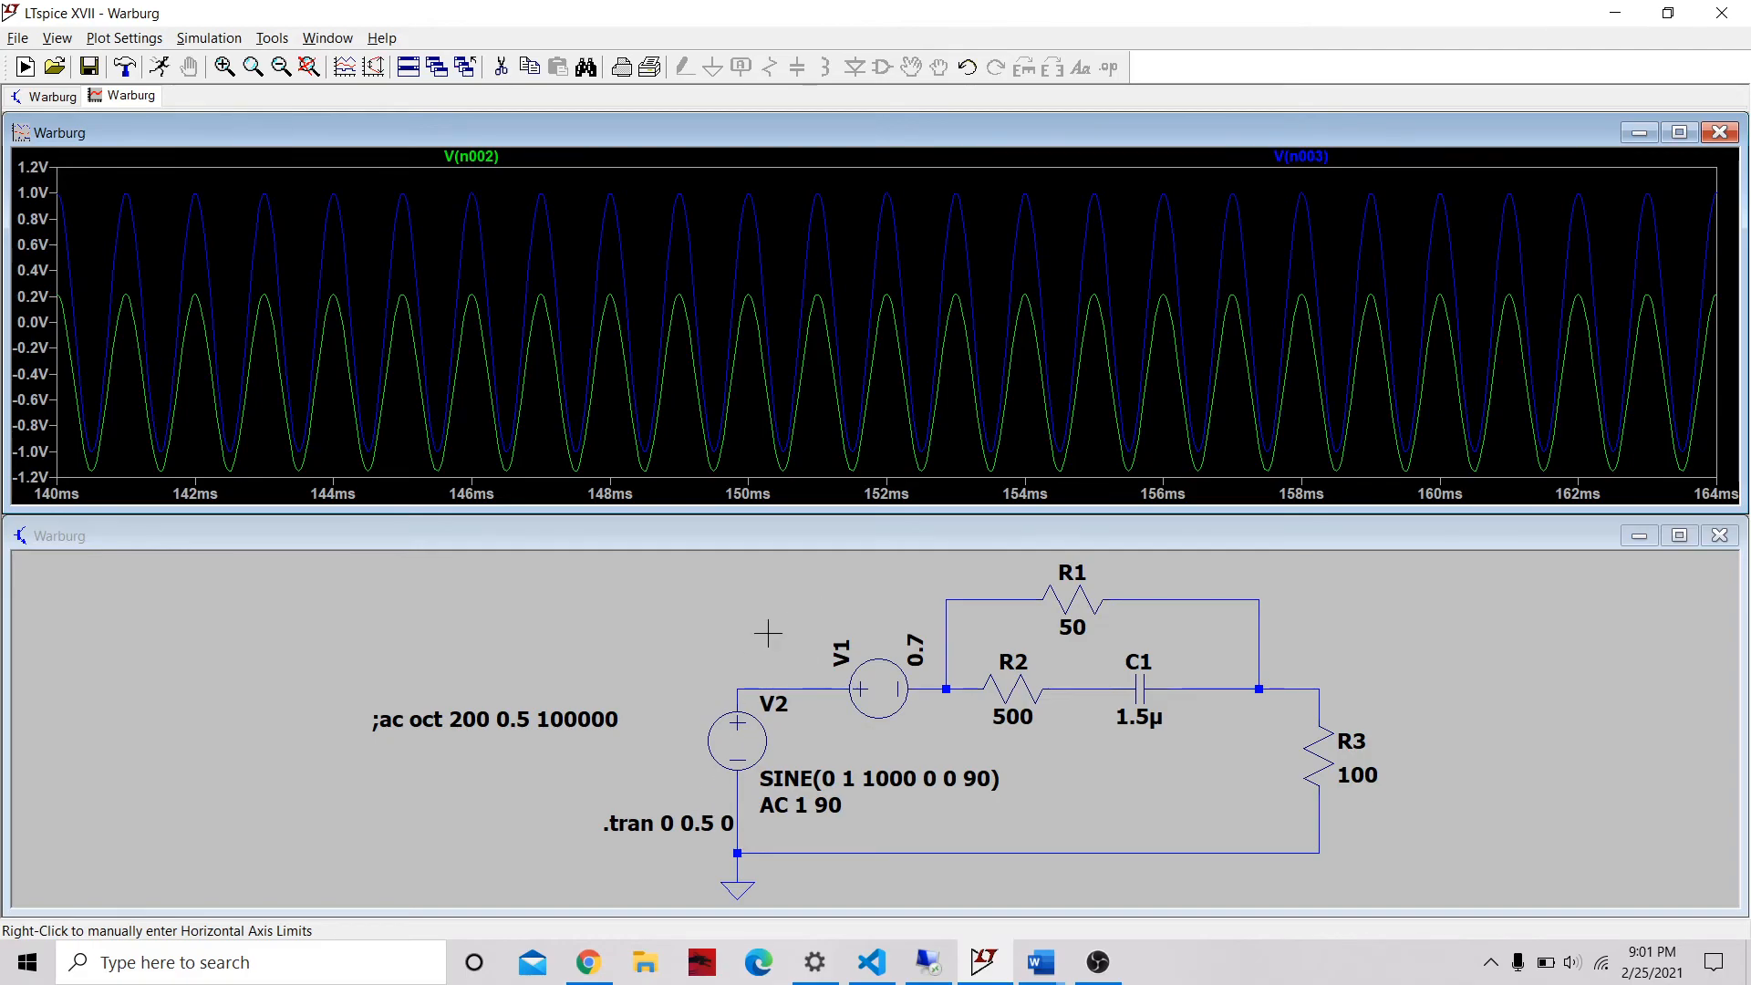
- Reactivate the AC command so it reads .ac oct 200 0.5 100000
click(371, 719)
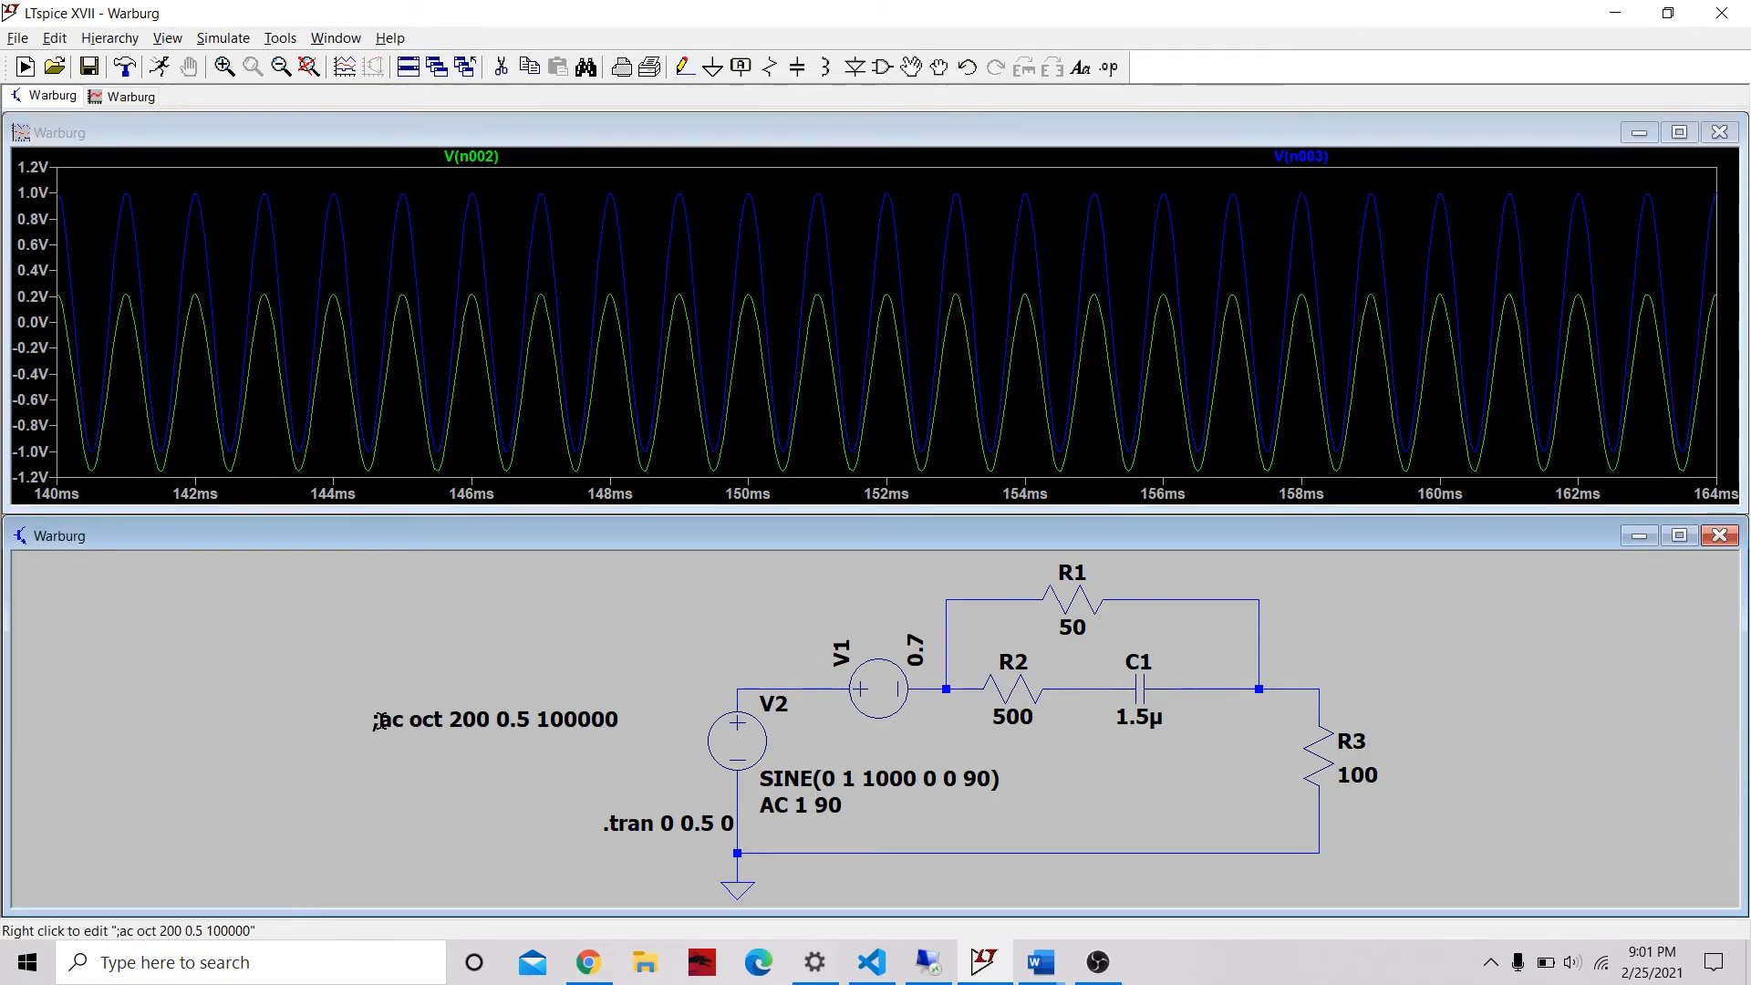
right_click(379, 720)
click(646, 489)
key(Delete)
text(.ac oct 200 0.5 100000)
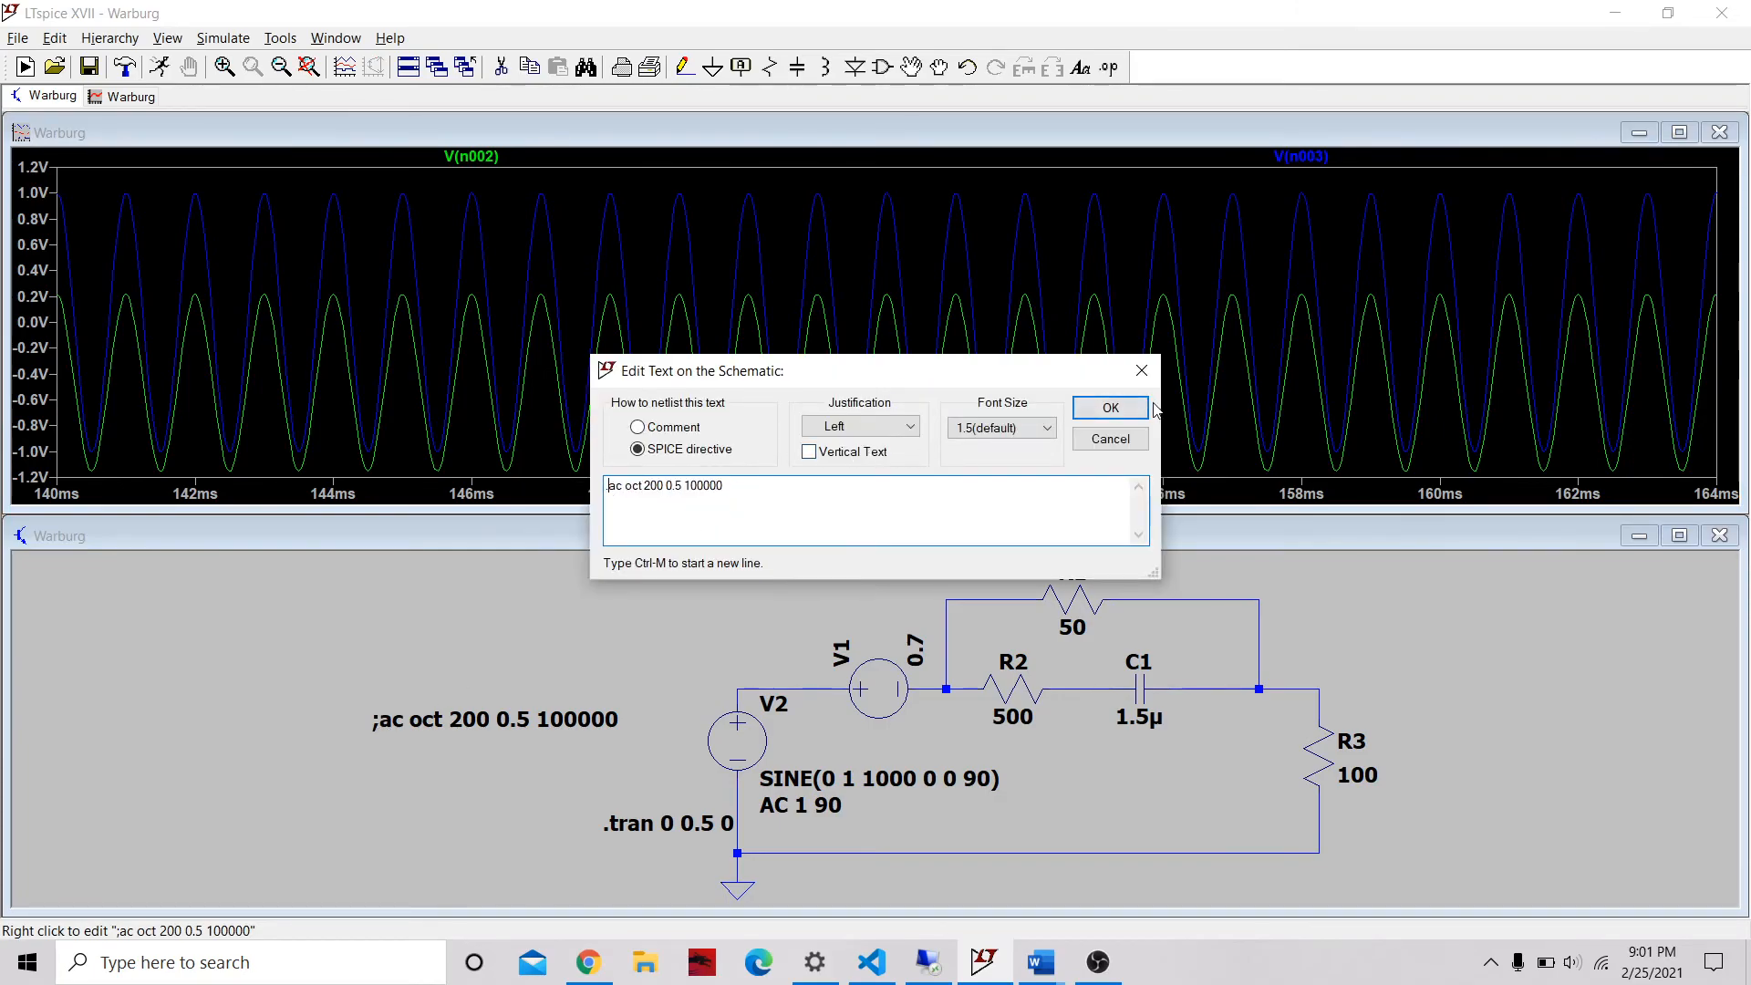
click(1145, 408)
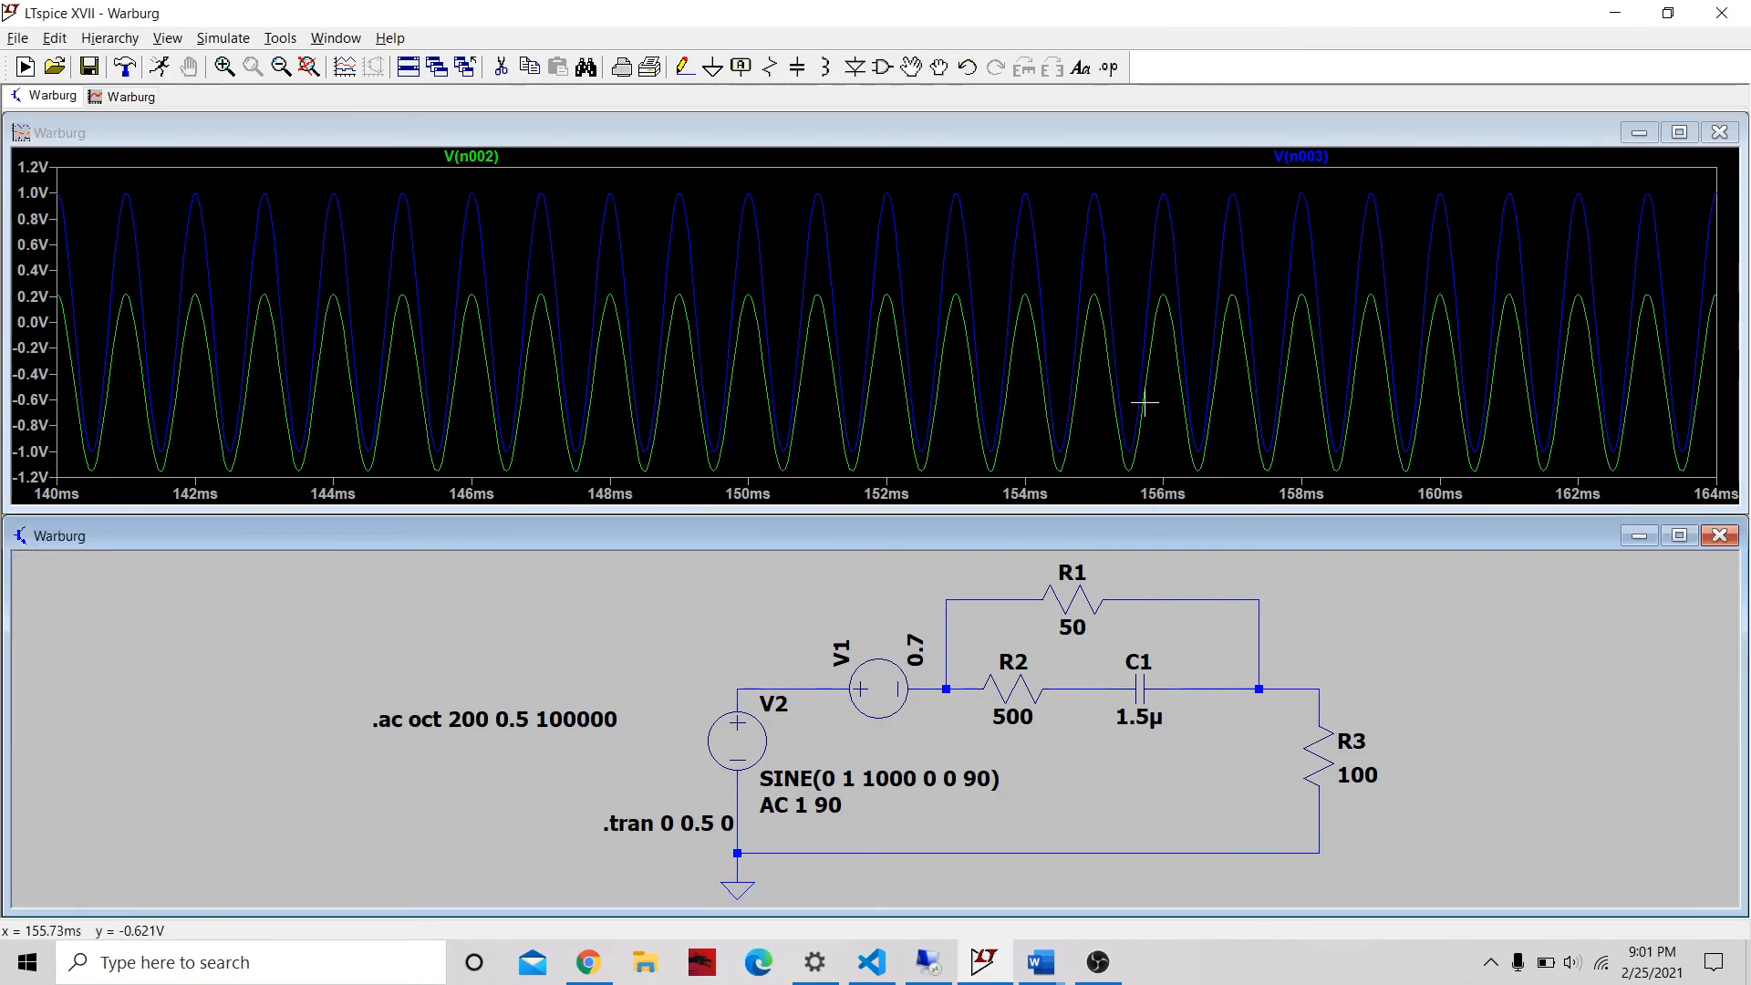
- Comment out the transient command so it reads ;tran 0 0.5 0
right_click(627, 825)
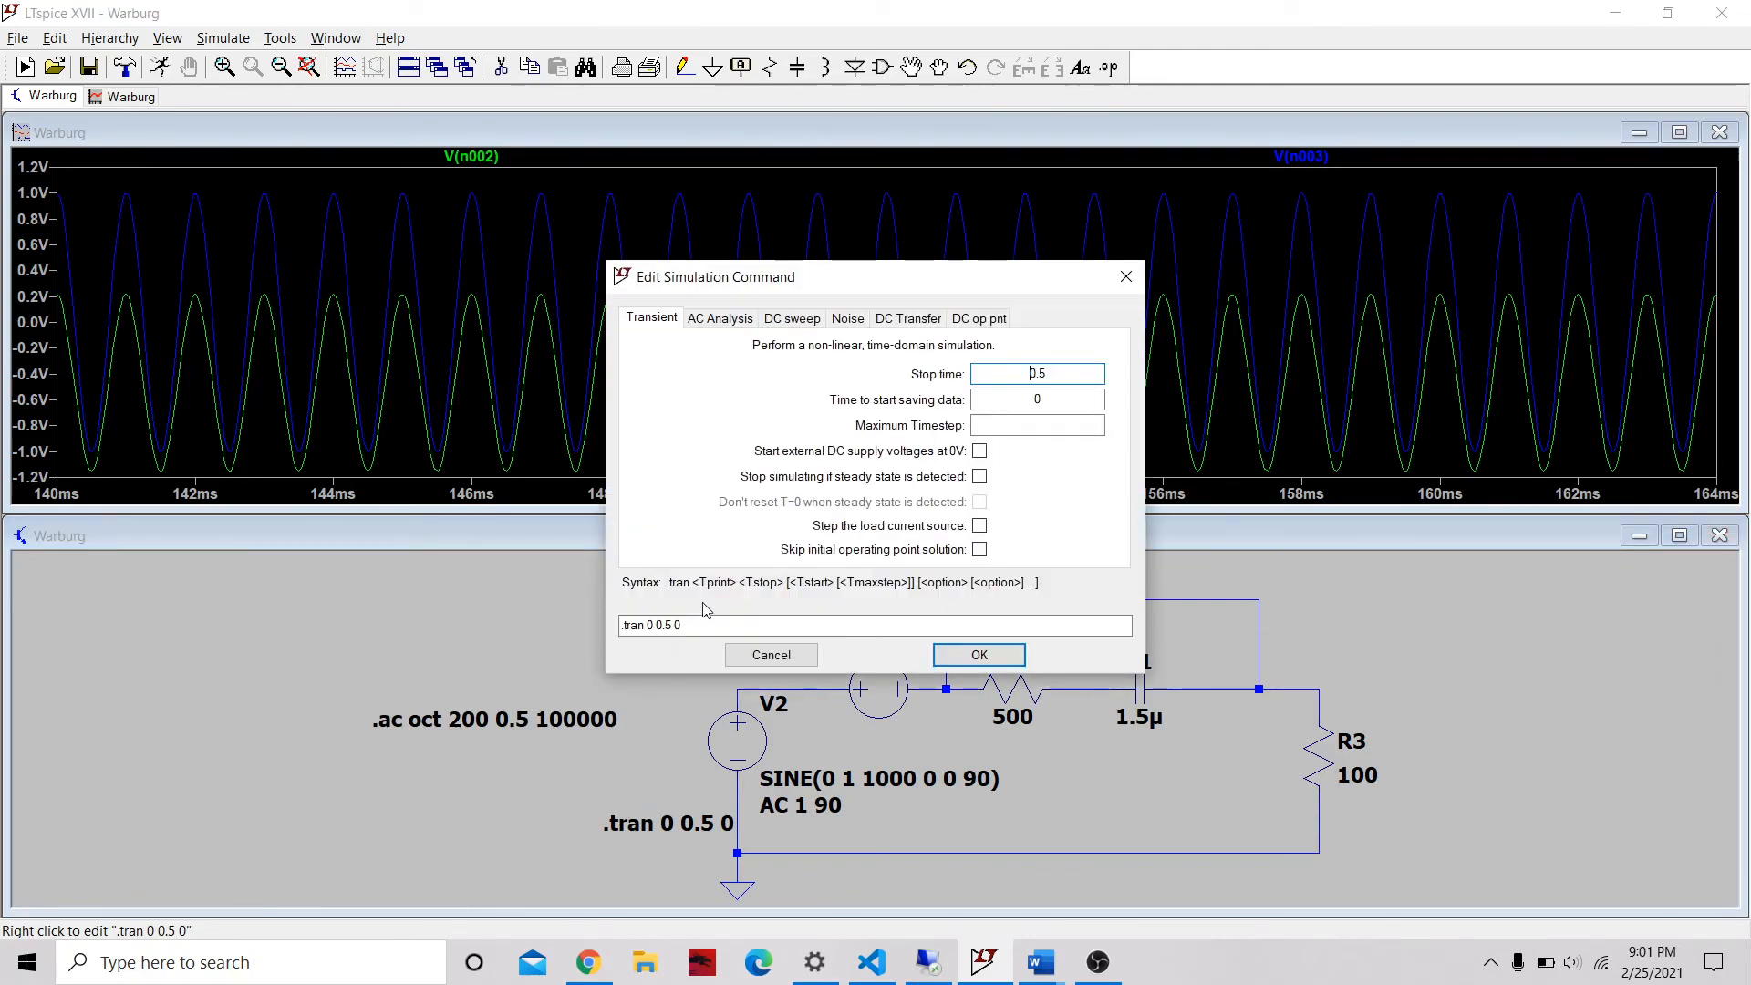
click(628, 625)
key(Delete)
text(;)
click(976, 656)
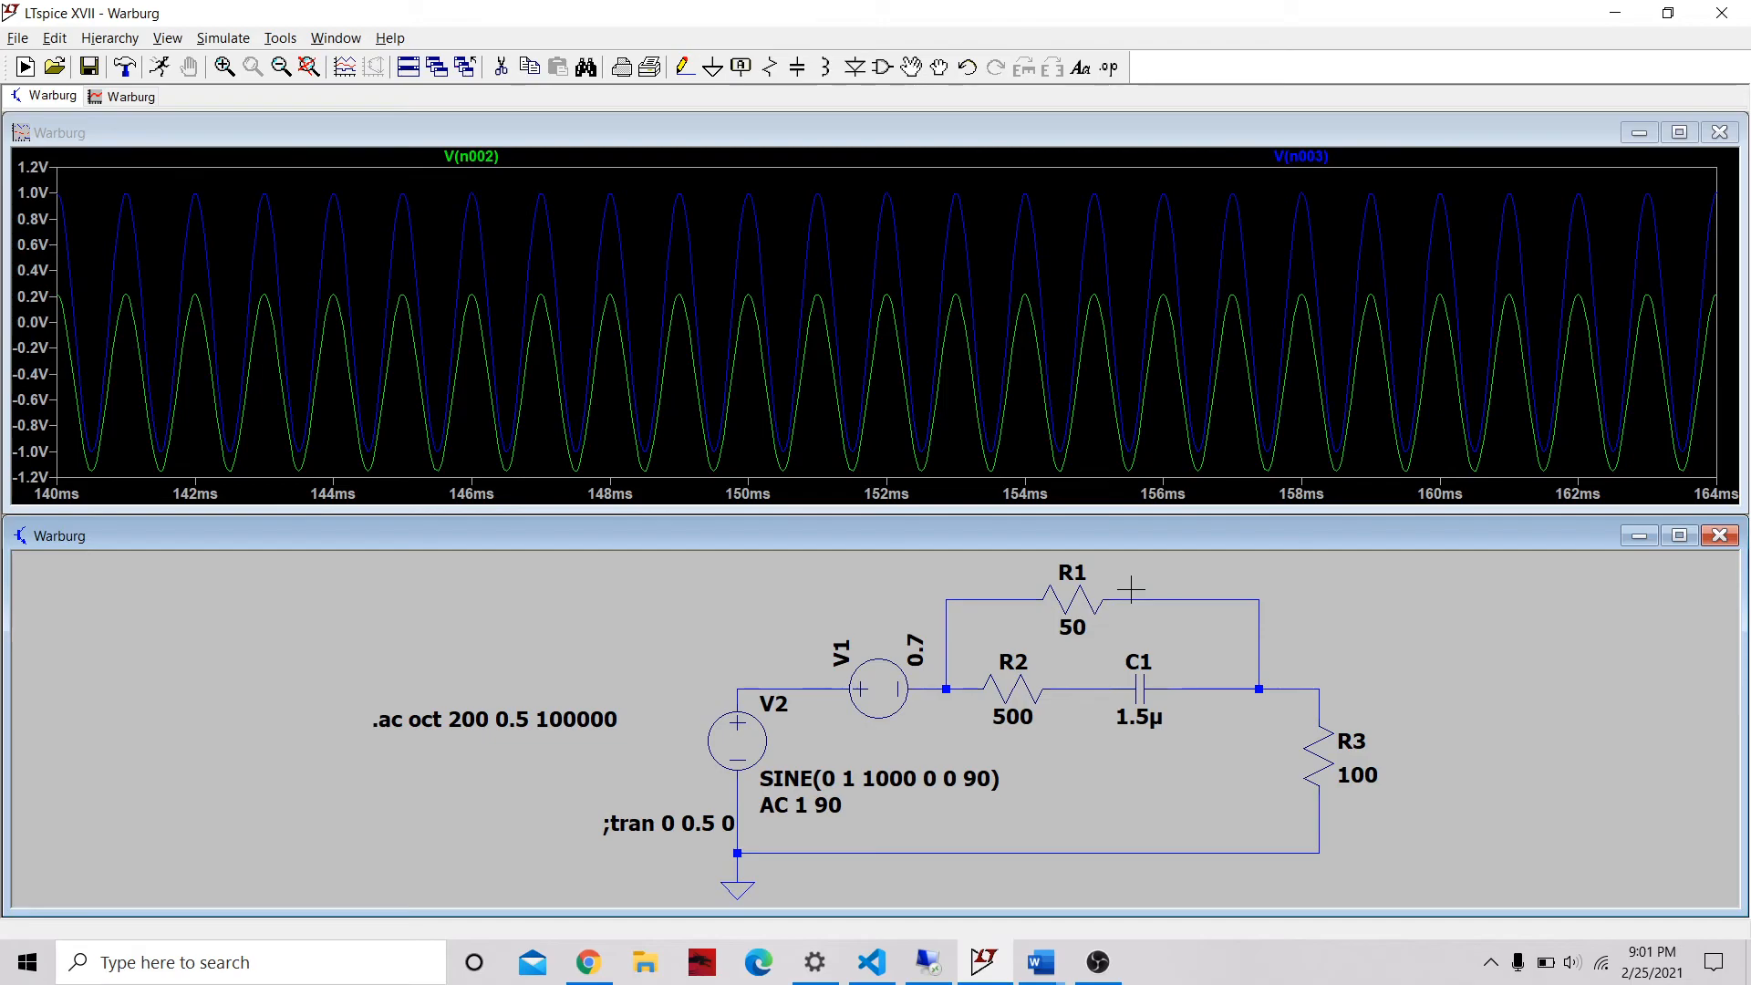
- Run the AC analysis, then rerun it in a fresh waveform window with only the node above R3 plotted
right_click(1361, 599)
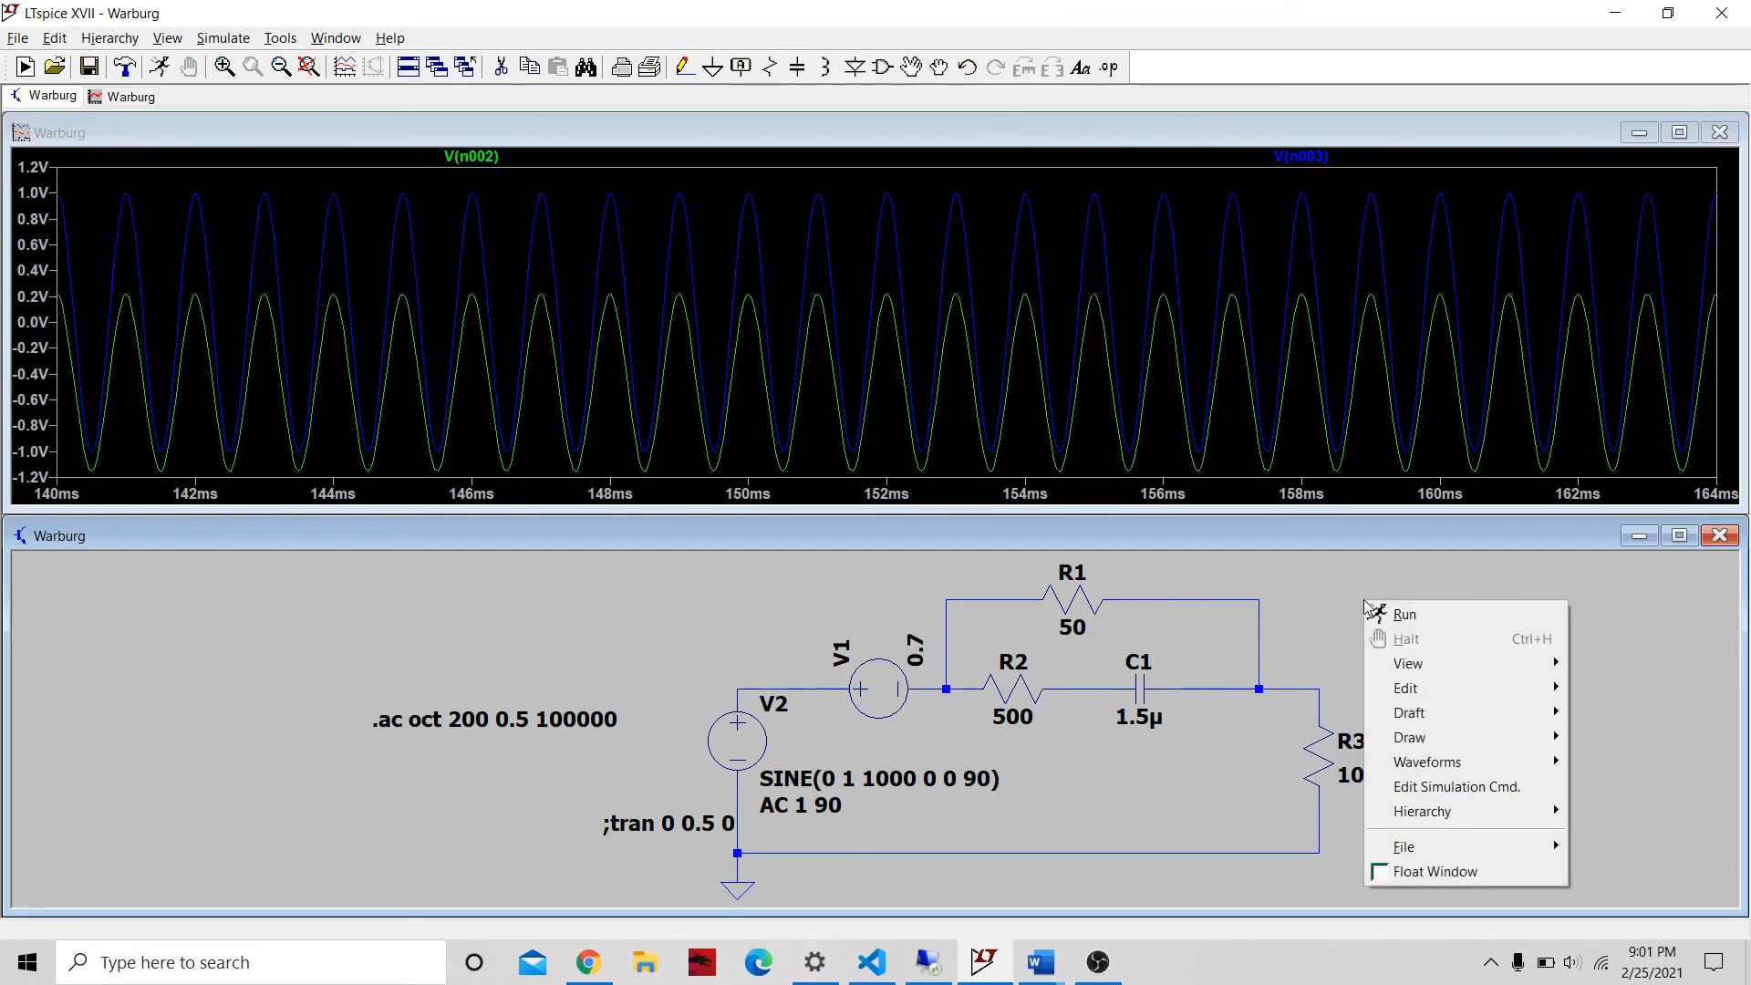
click(1421, 620)
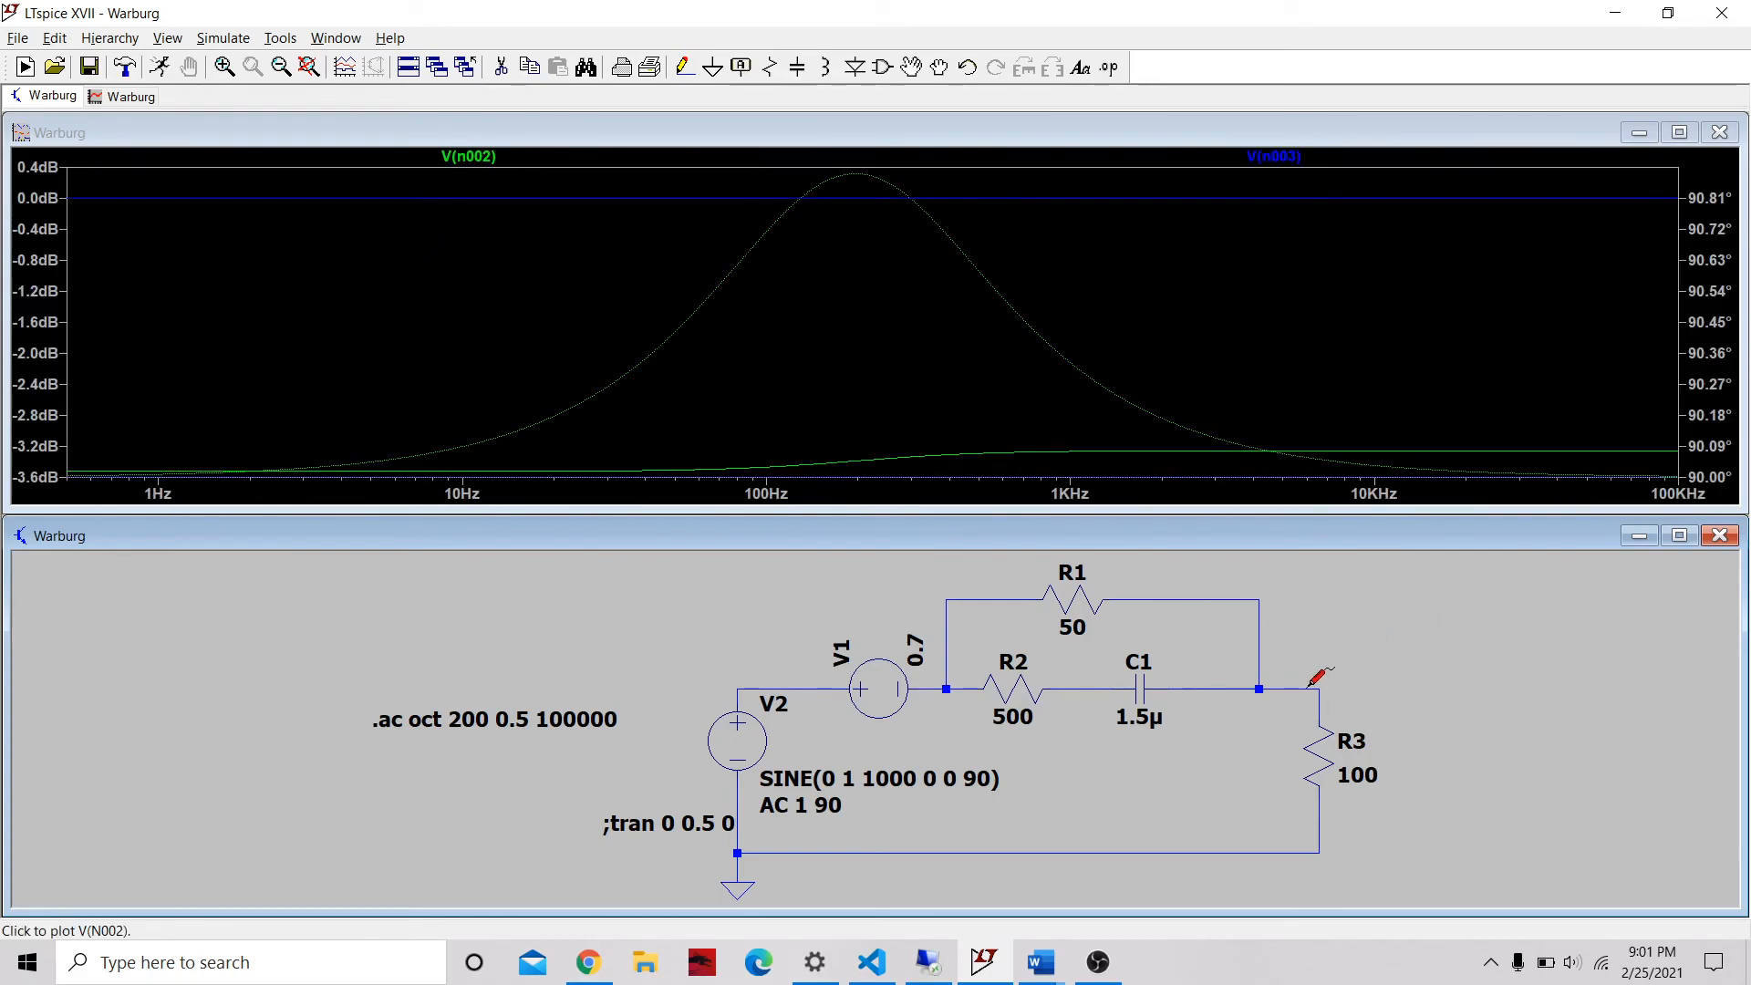
click(1719, 132)
right_click(1436, 641)
click(1454, 653)
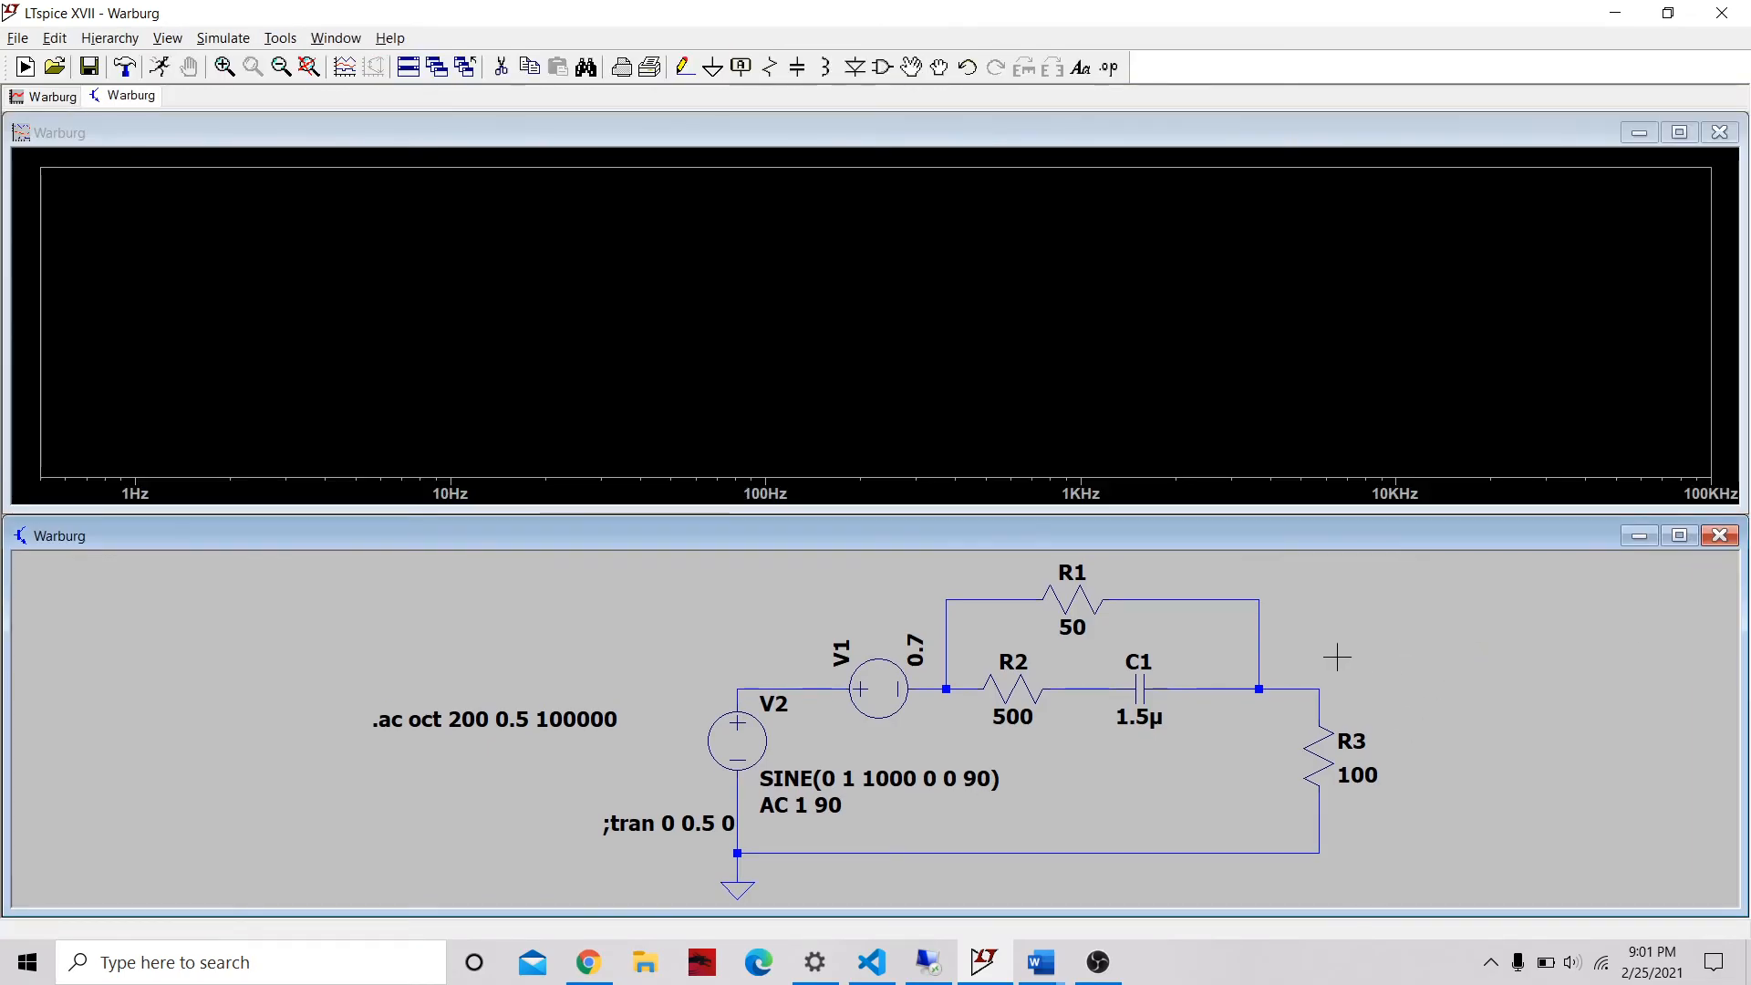
click(1326, 677)
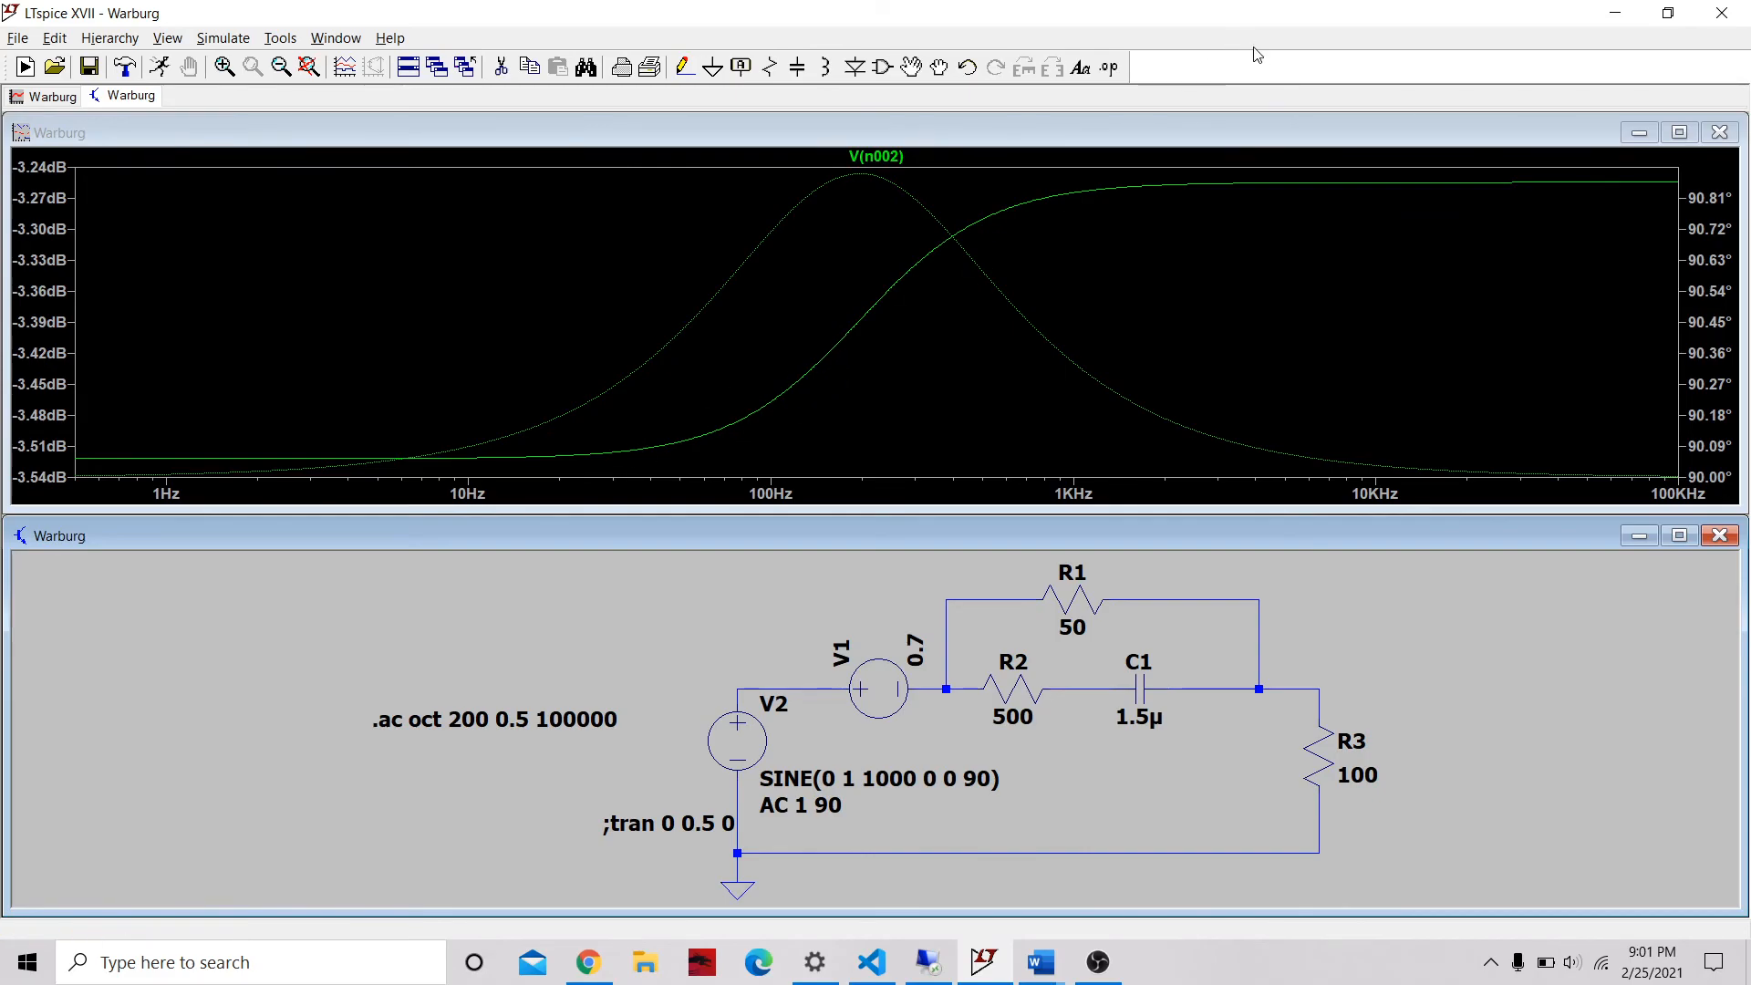
- Limit the visible waveforms to V(n003), then add the voltage trace of the node above R3
right_click(1658, 194)
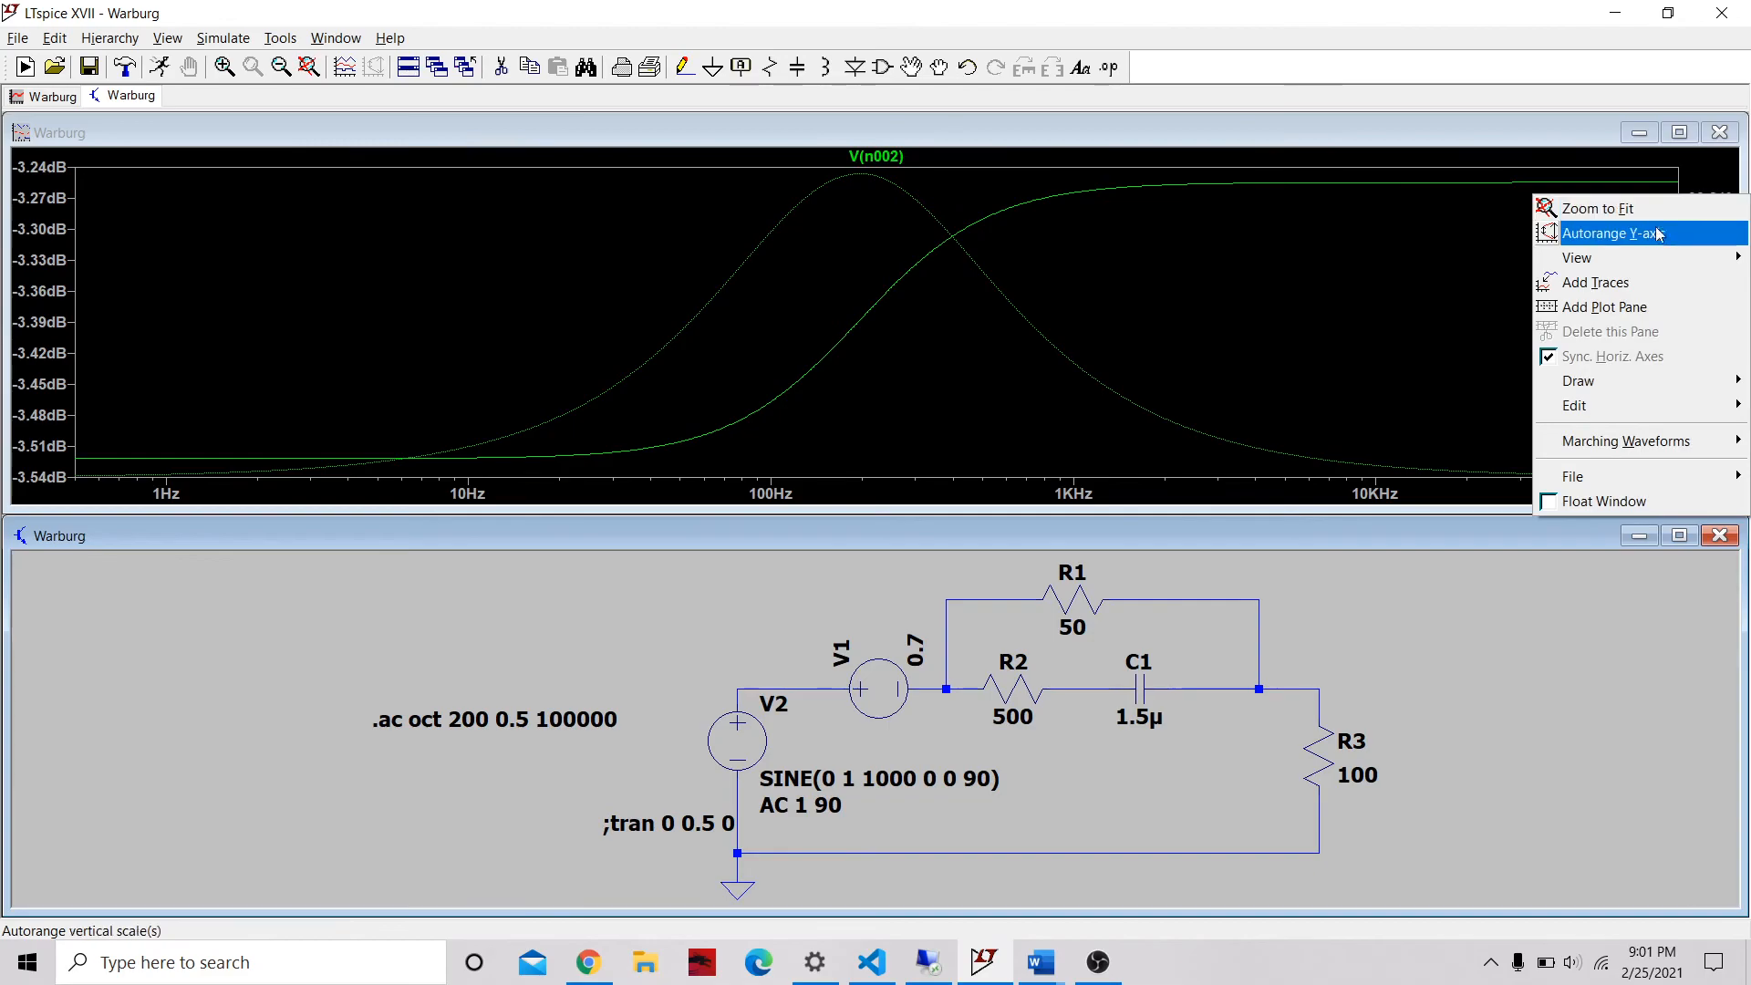
mouse_move(1658, 259)
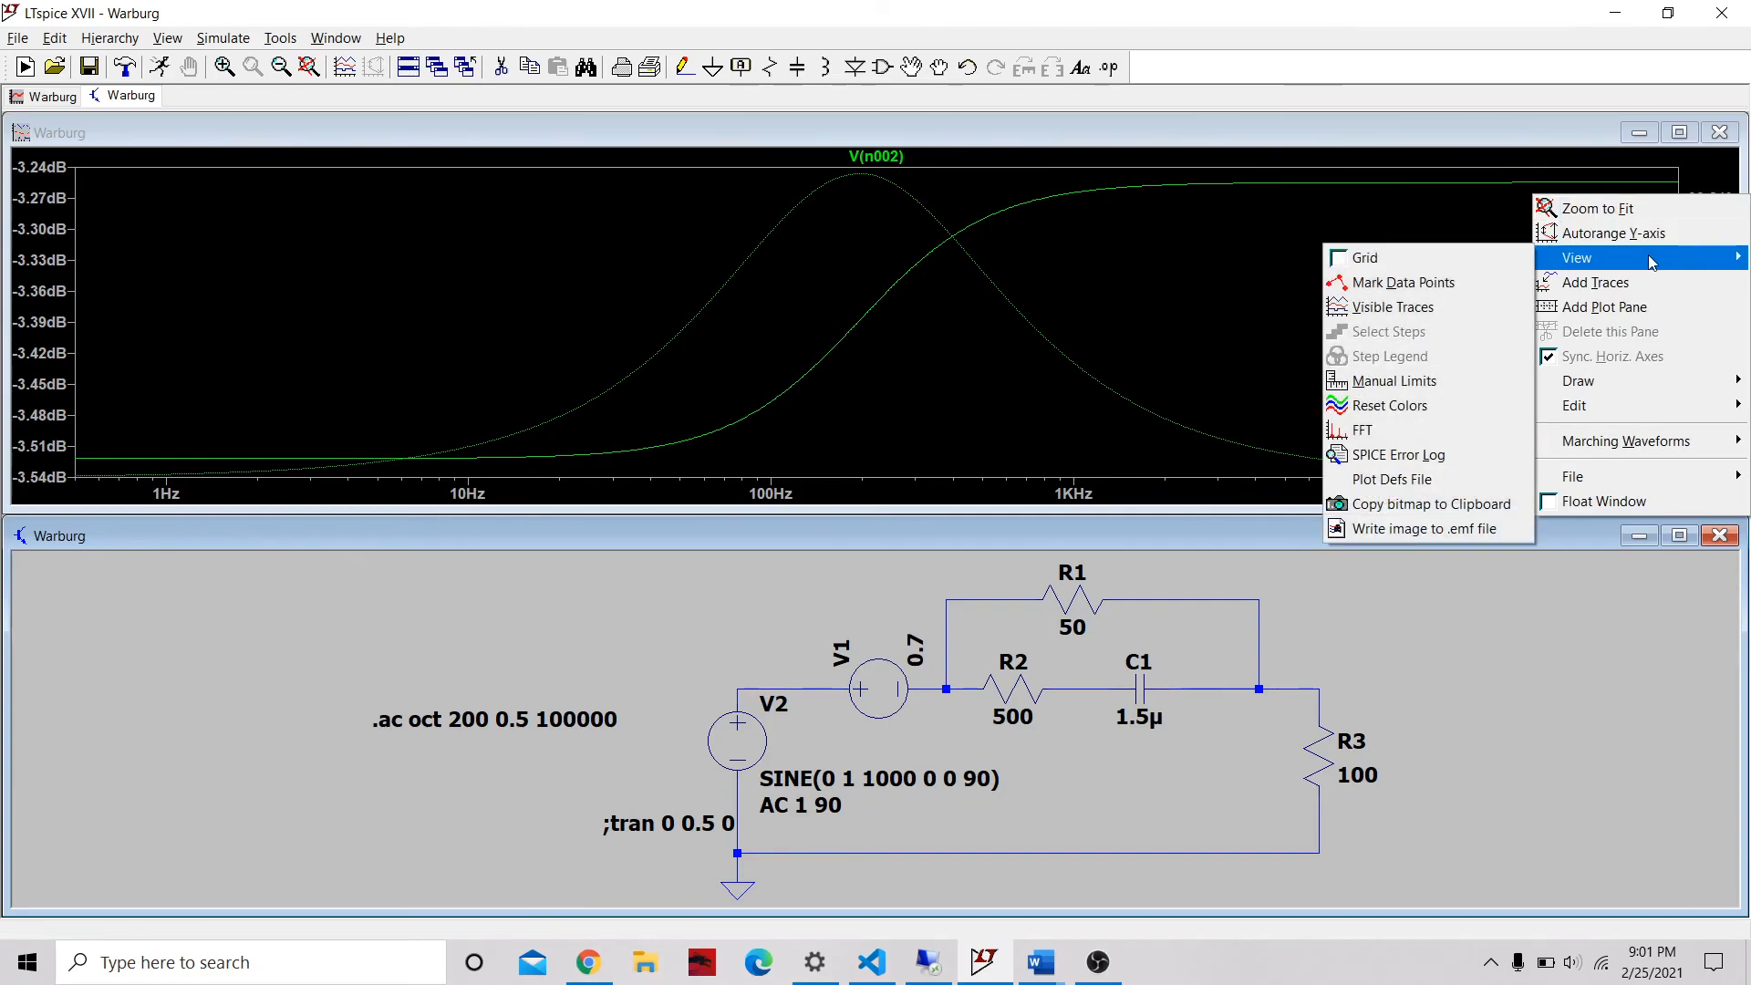
click(1485, 310)
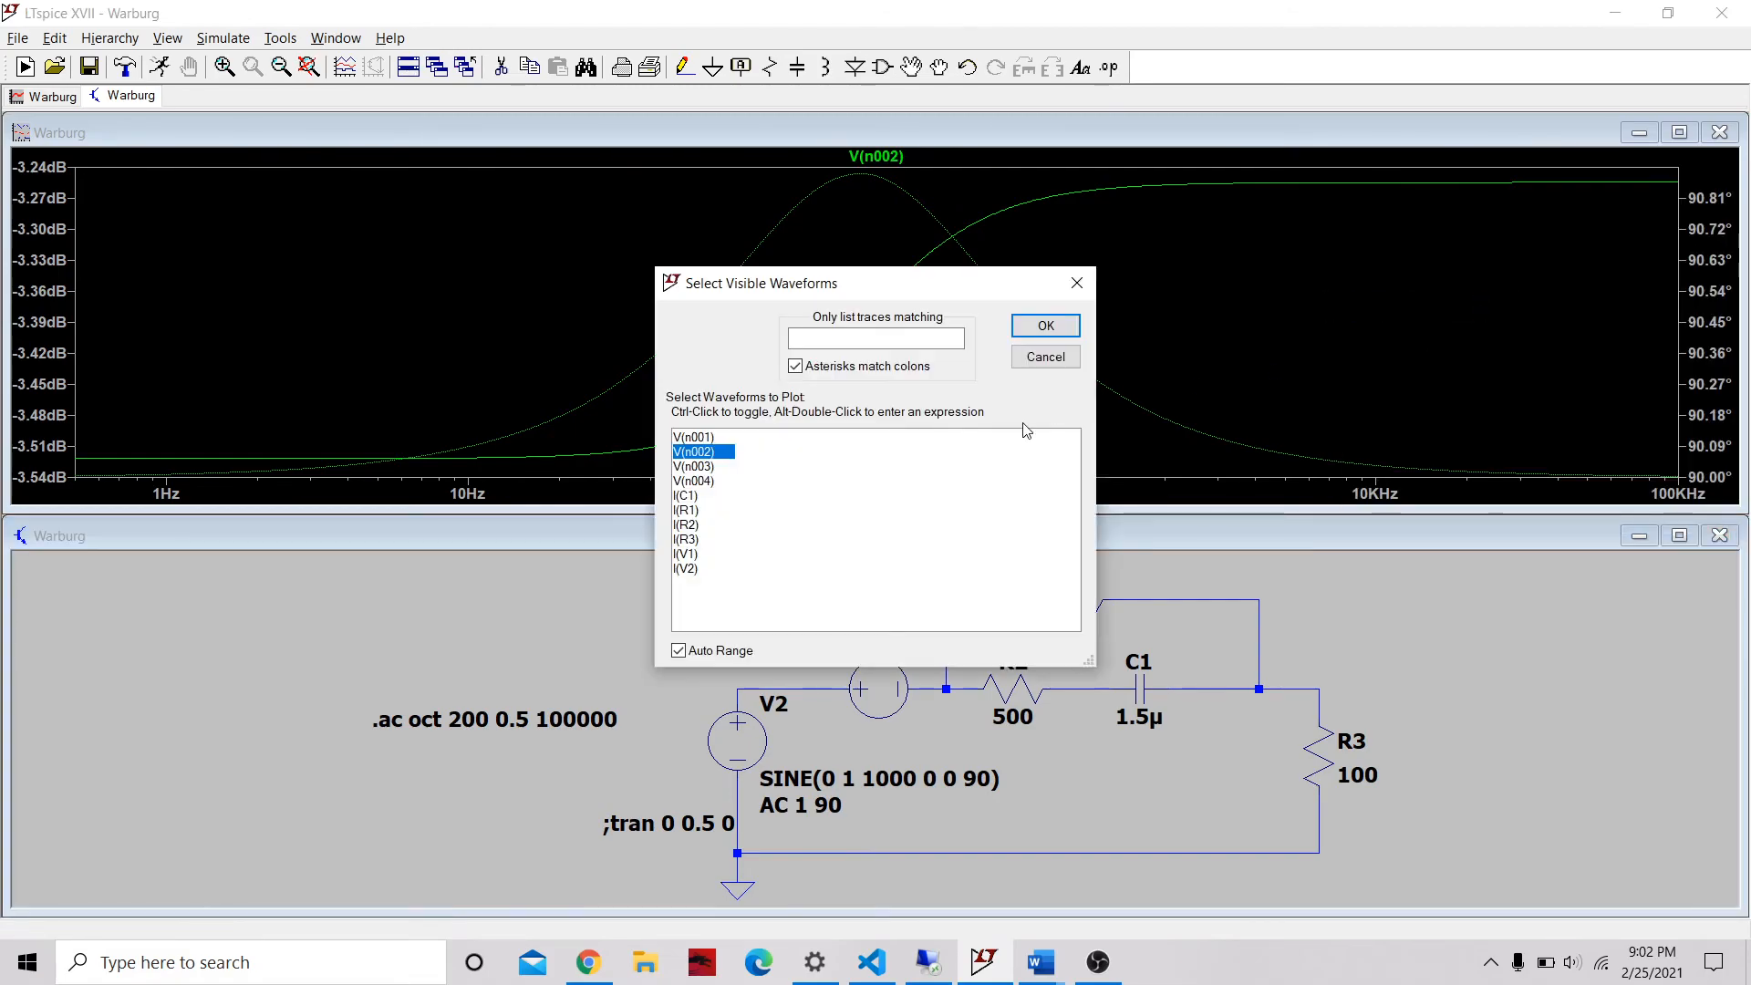
click(706, 438)
click(714, 452)
click(715, 482)
click(716, 467)
click(700, 496)
click(698, 481)
click(700, 467)
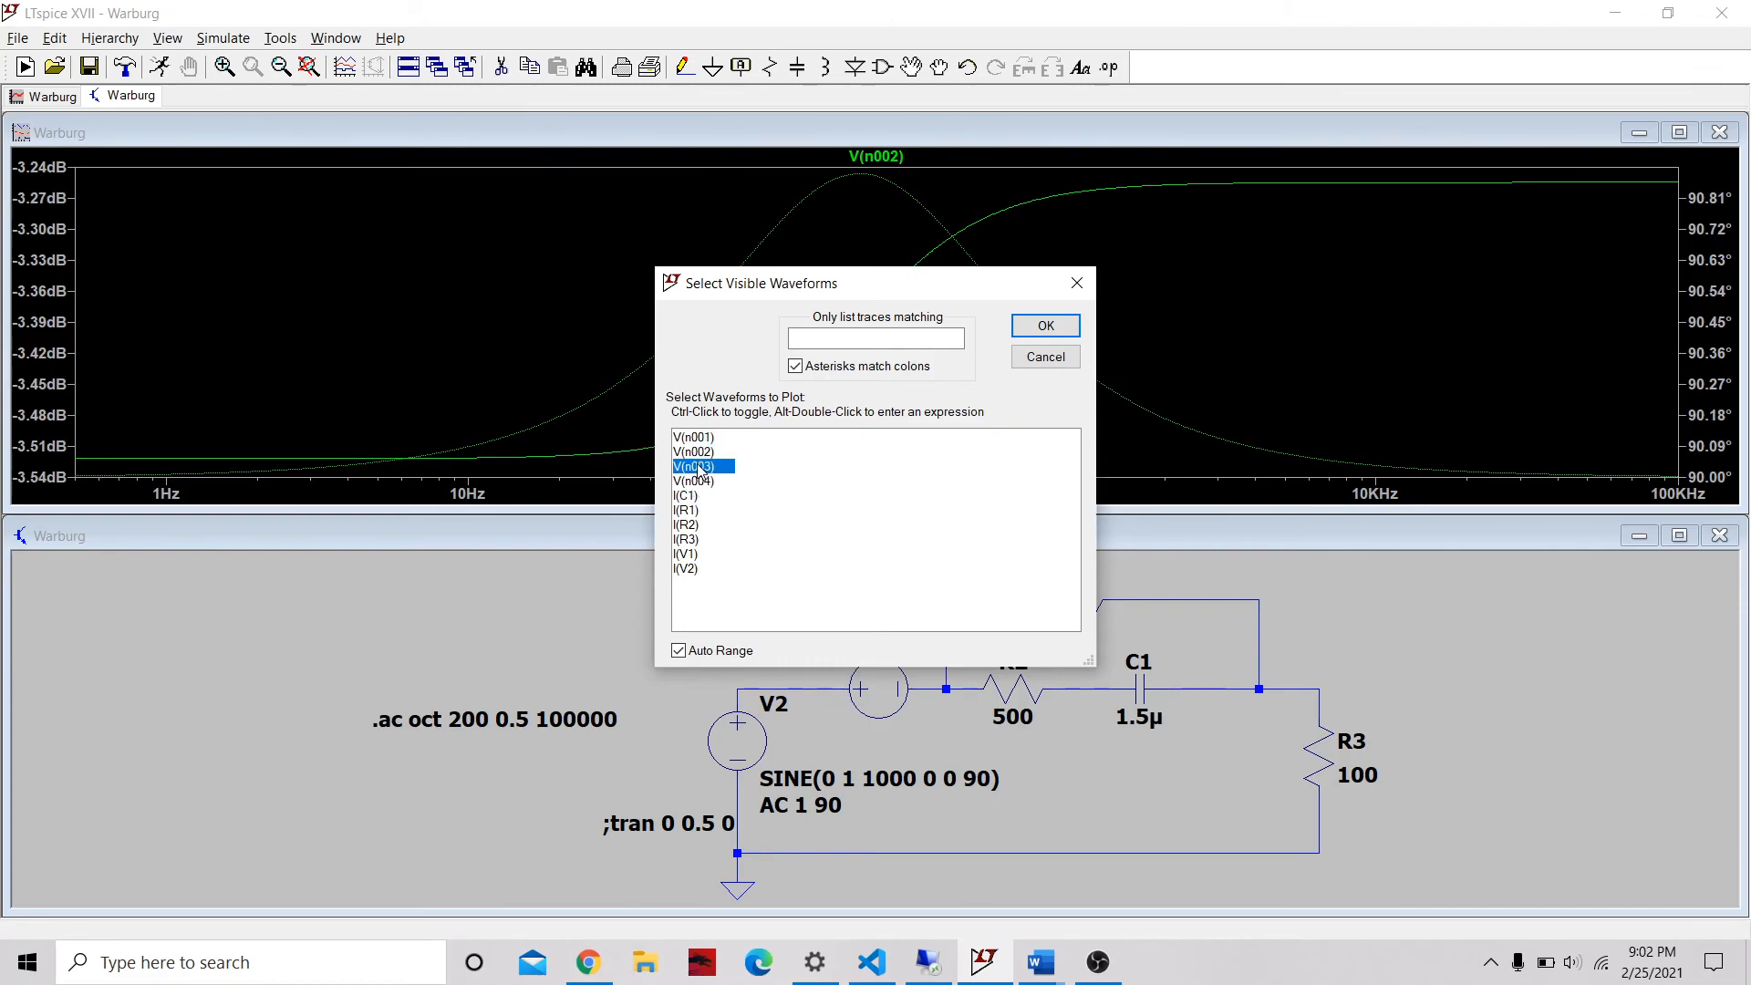
click(1046, 325)
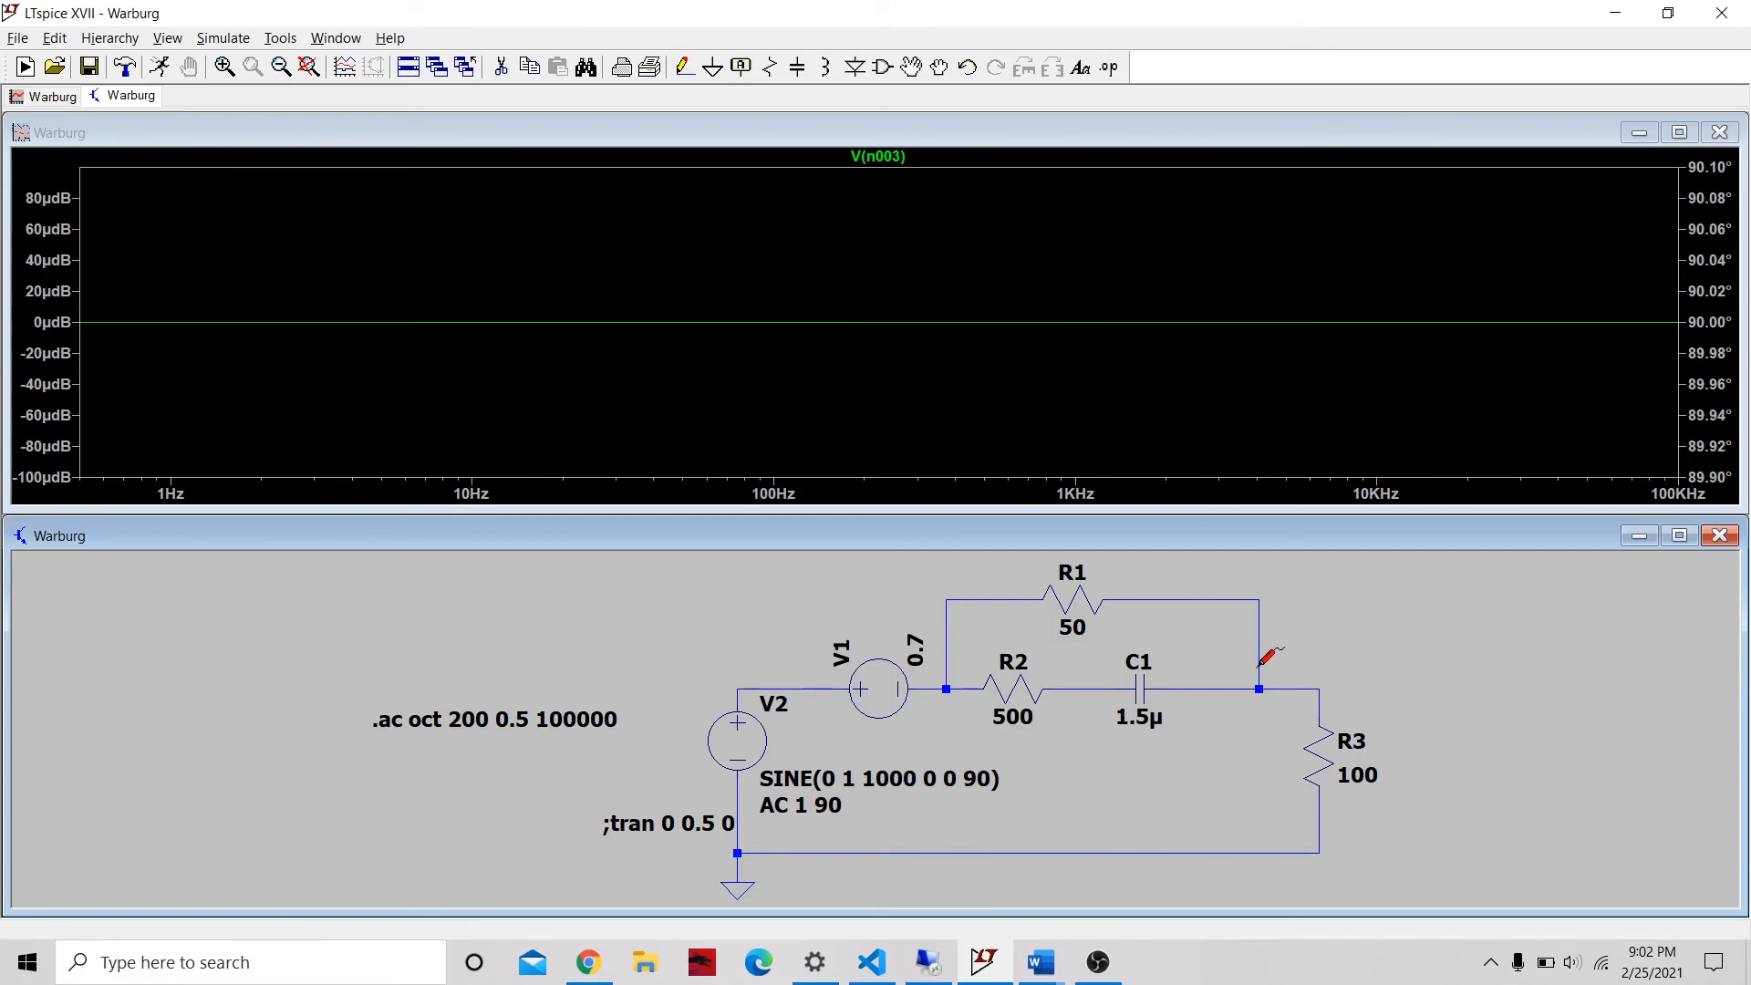
click(1293, 686)
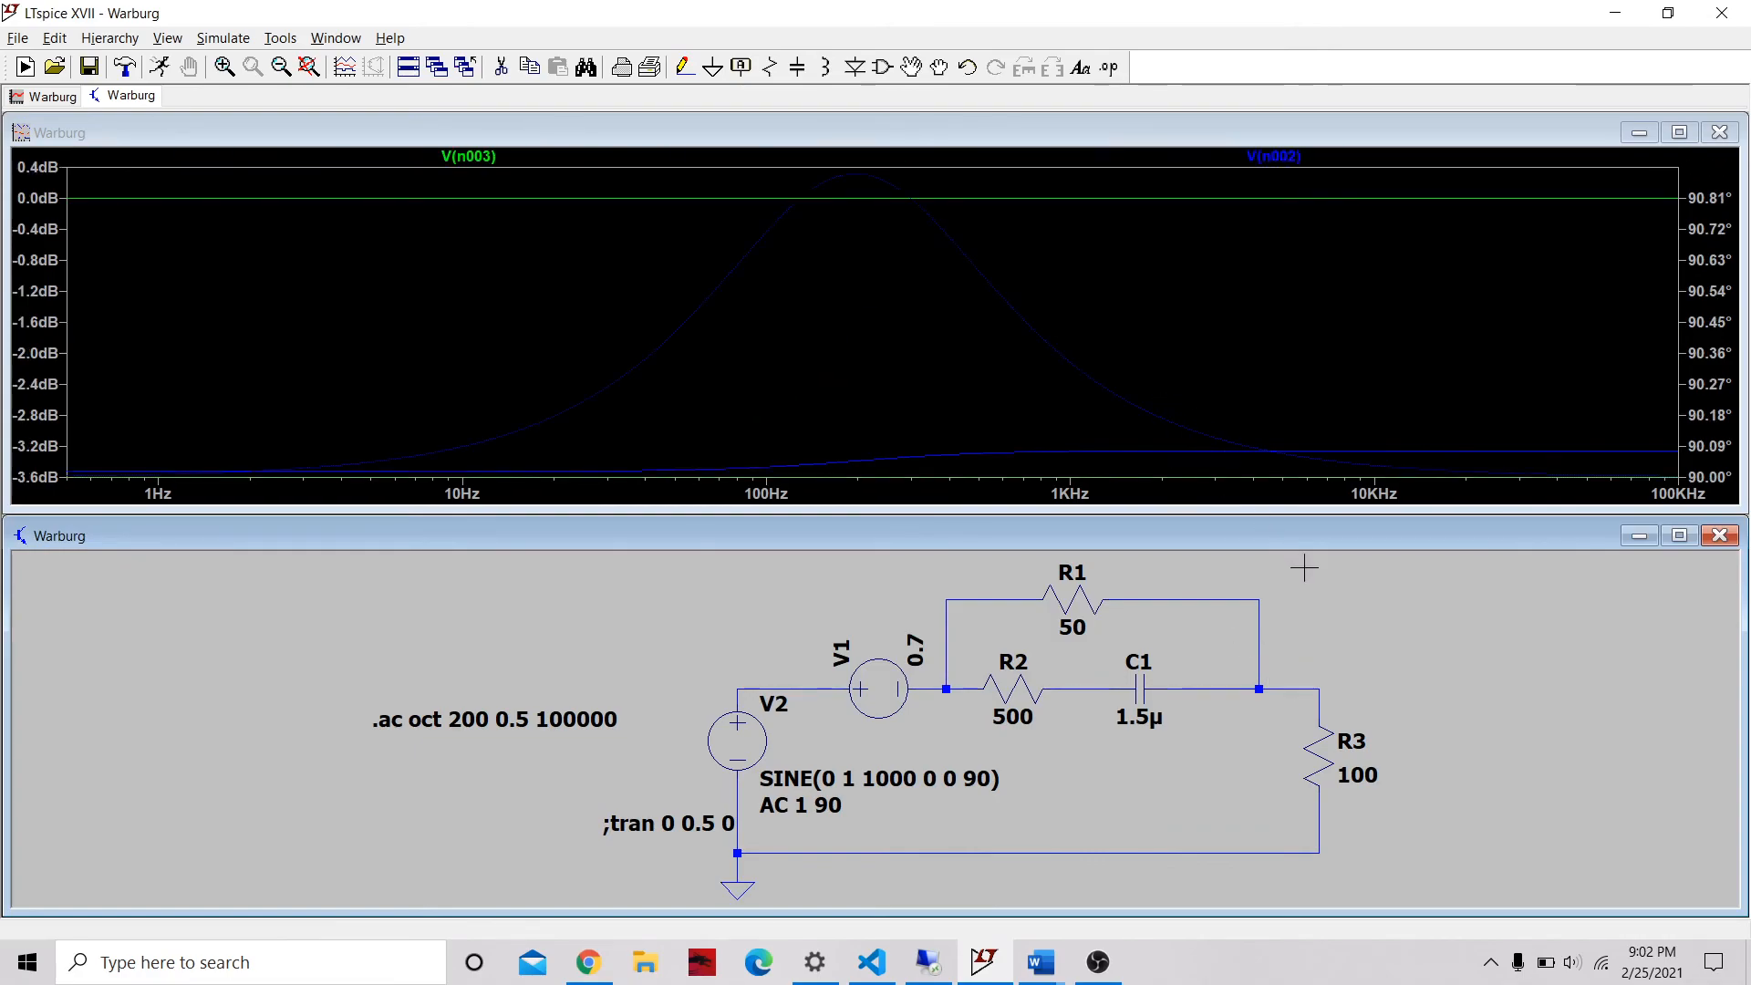
- Close the waveform window, rerun the AC analysis and plot only V(n002), the node above R3
click(1725, 151)
click(1722, 141)
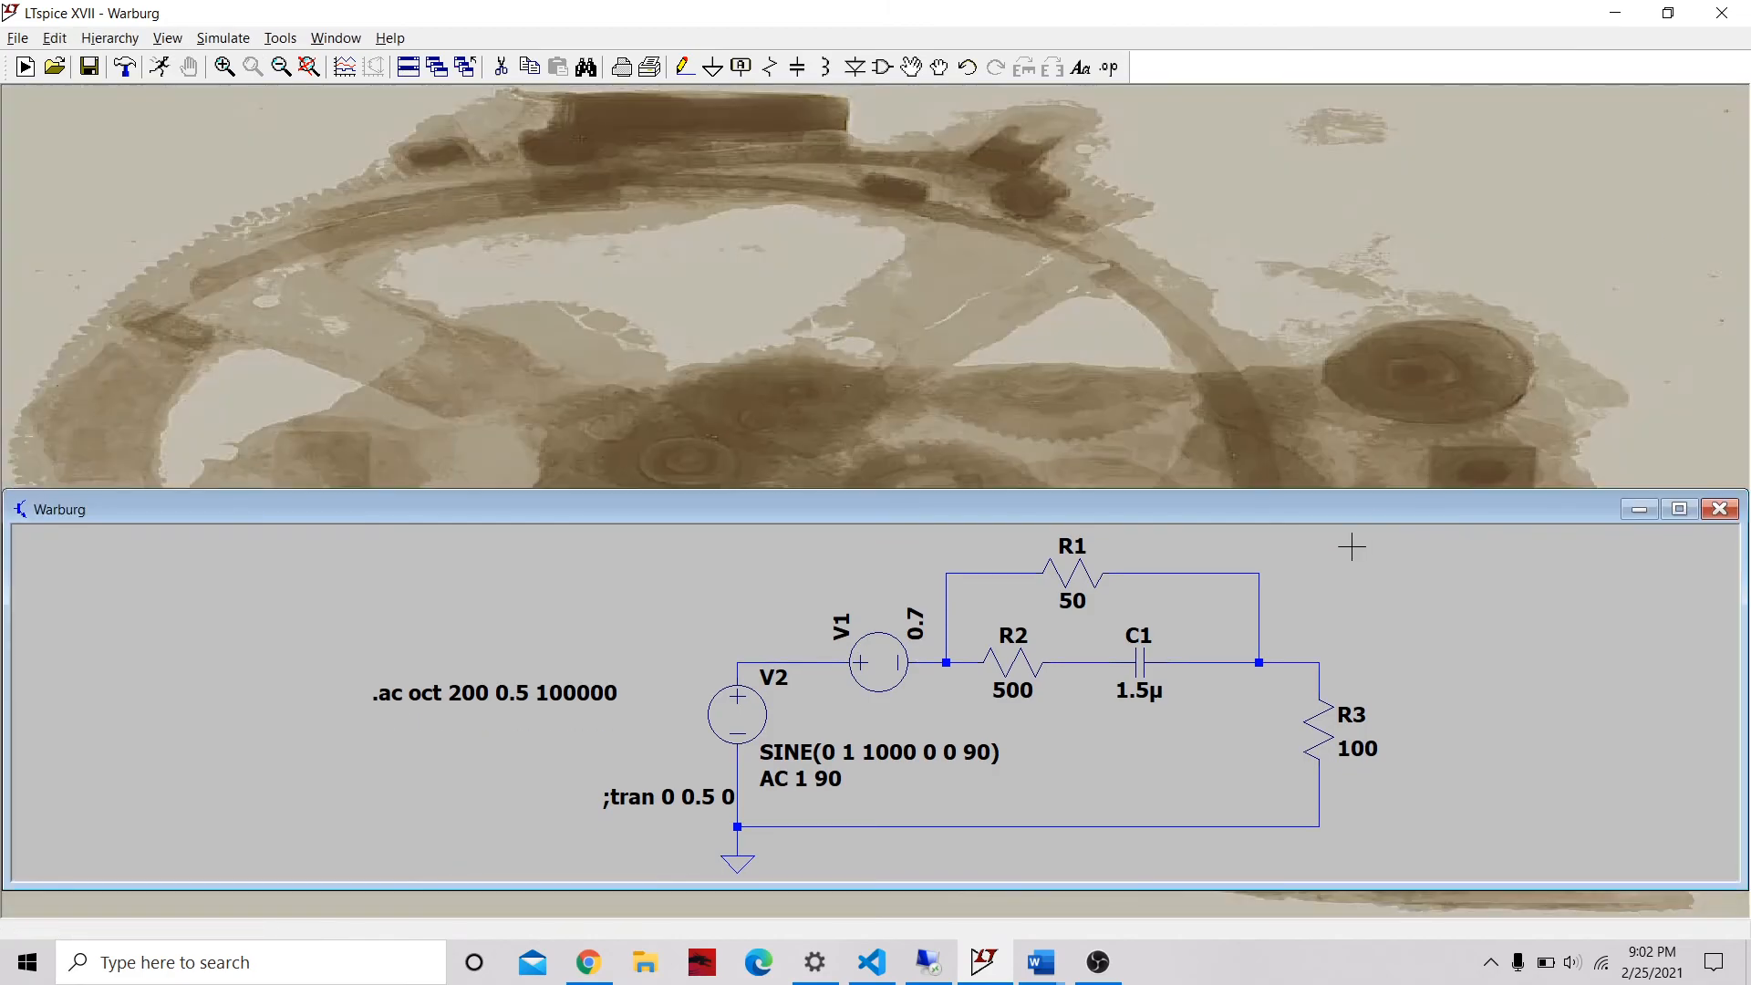
right_click(1324, 634)
click(1338, 649)
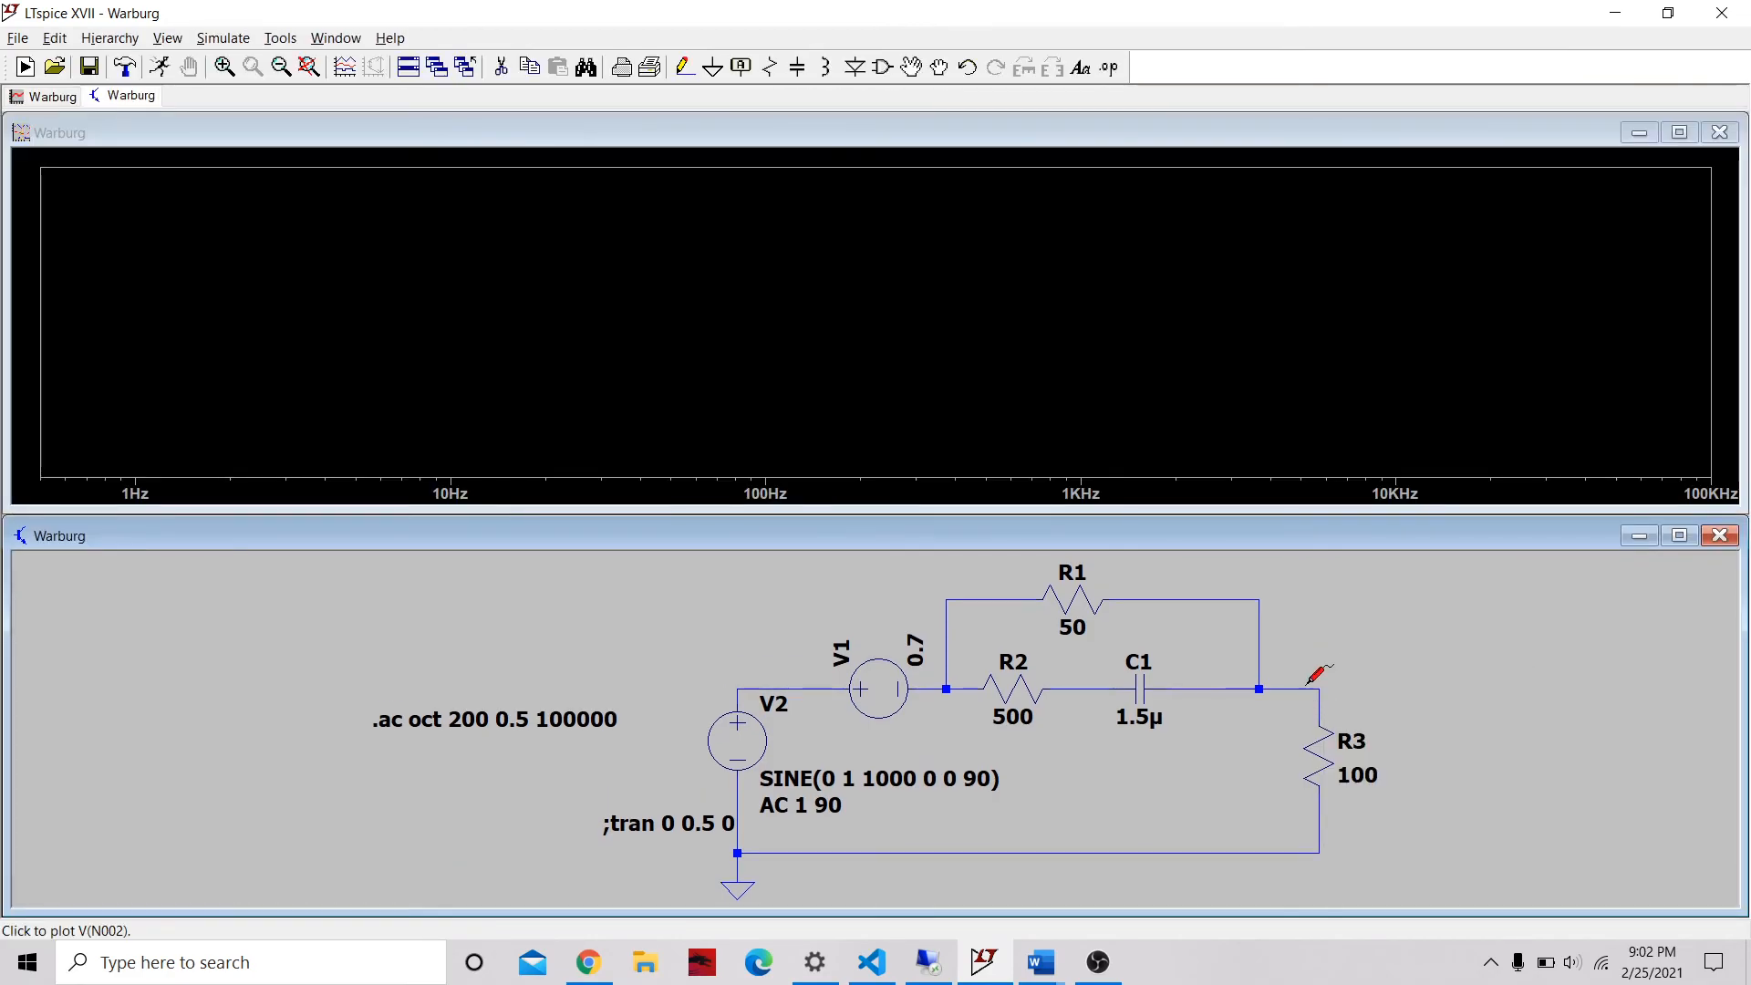
click(1307, 683)
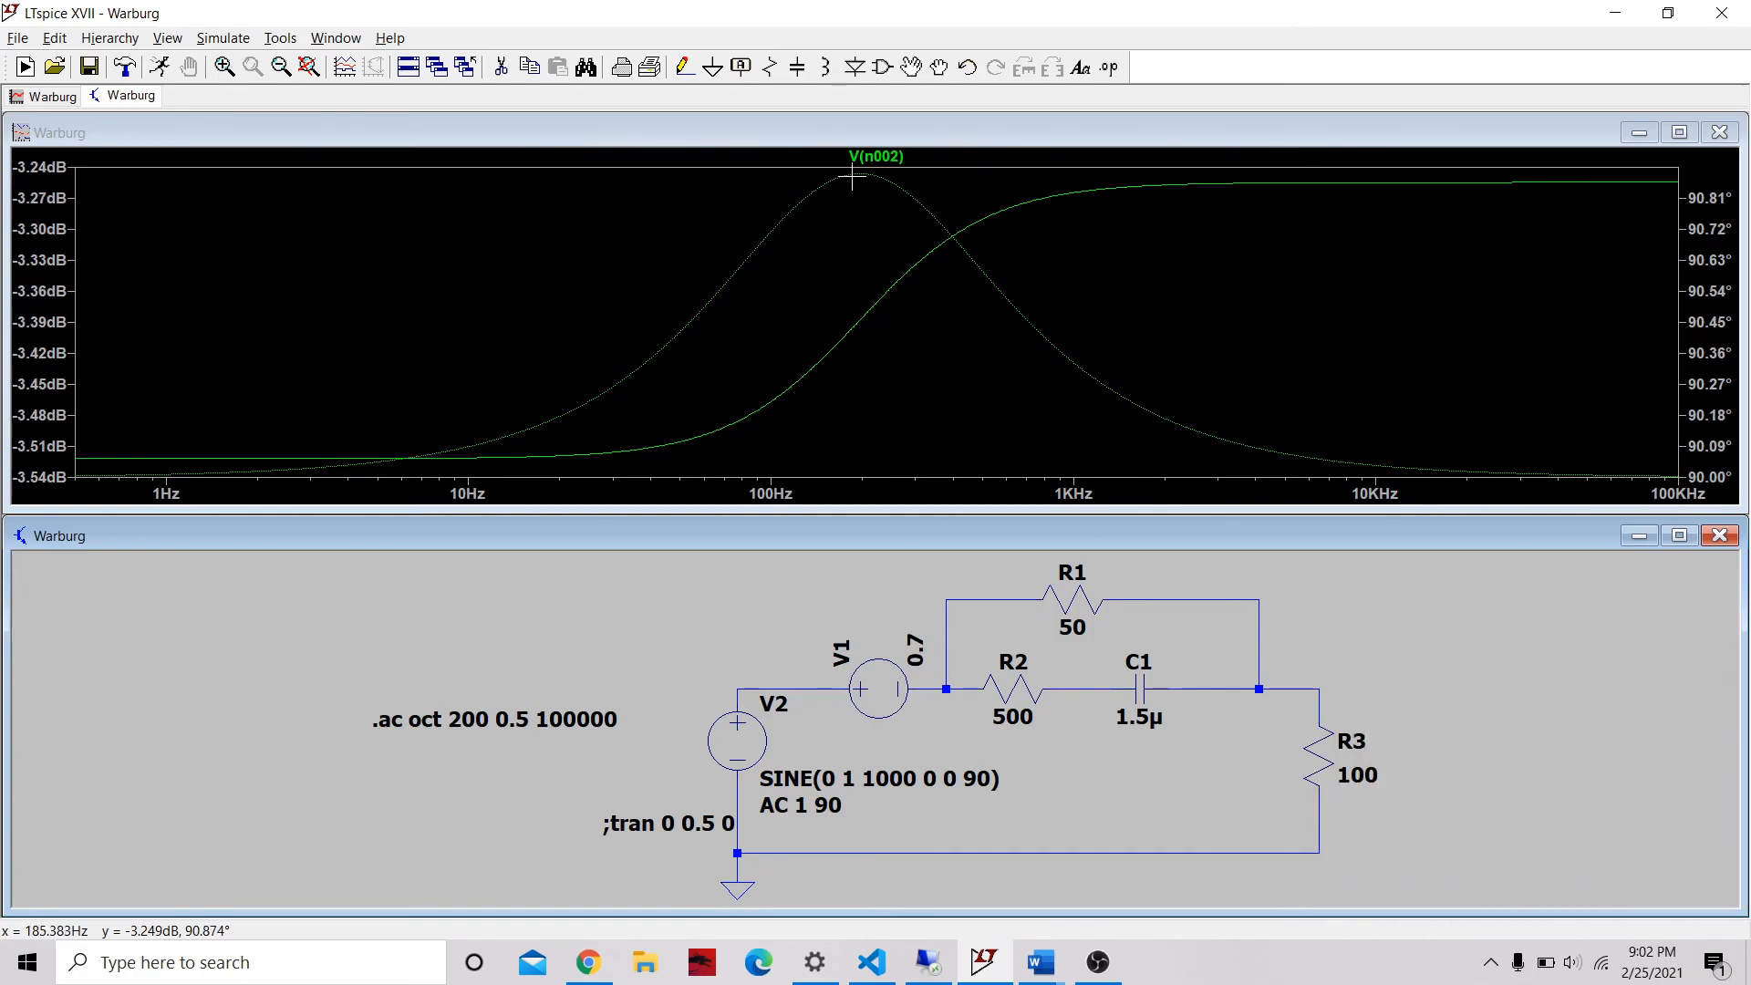
right_click(1118, 224)
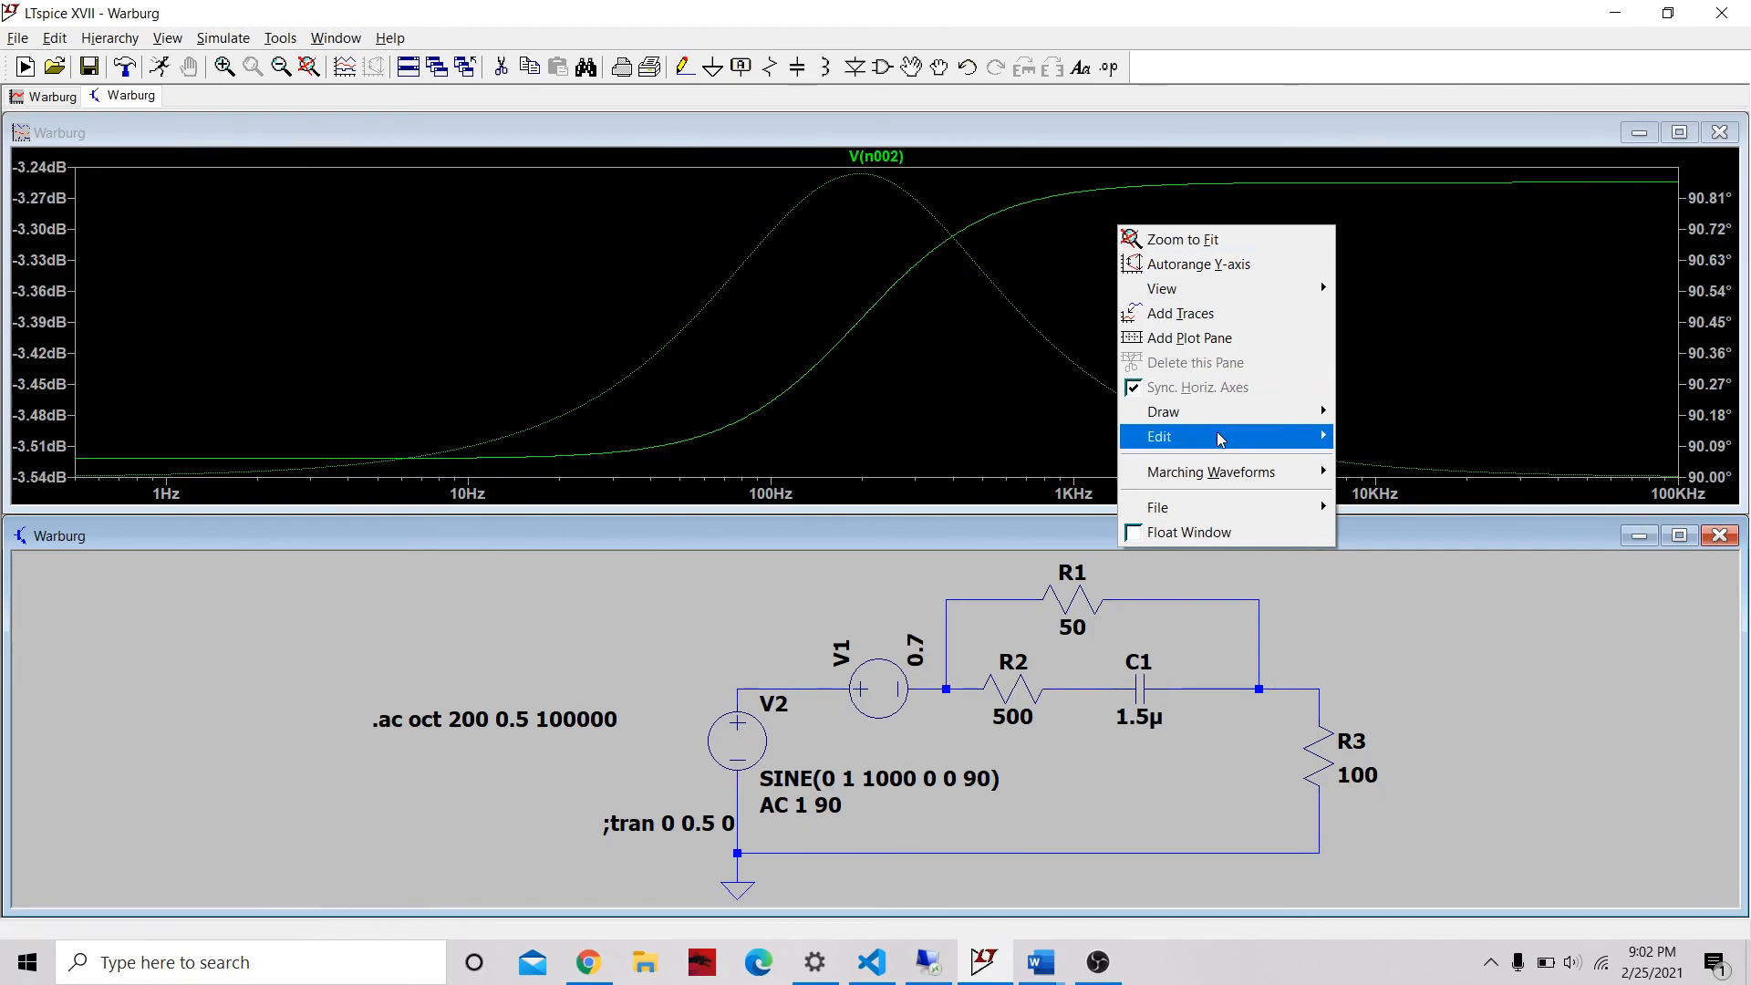
mouse_move(1222, 438)
click(1431, 309)
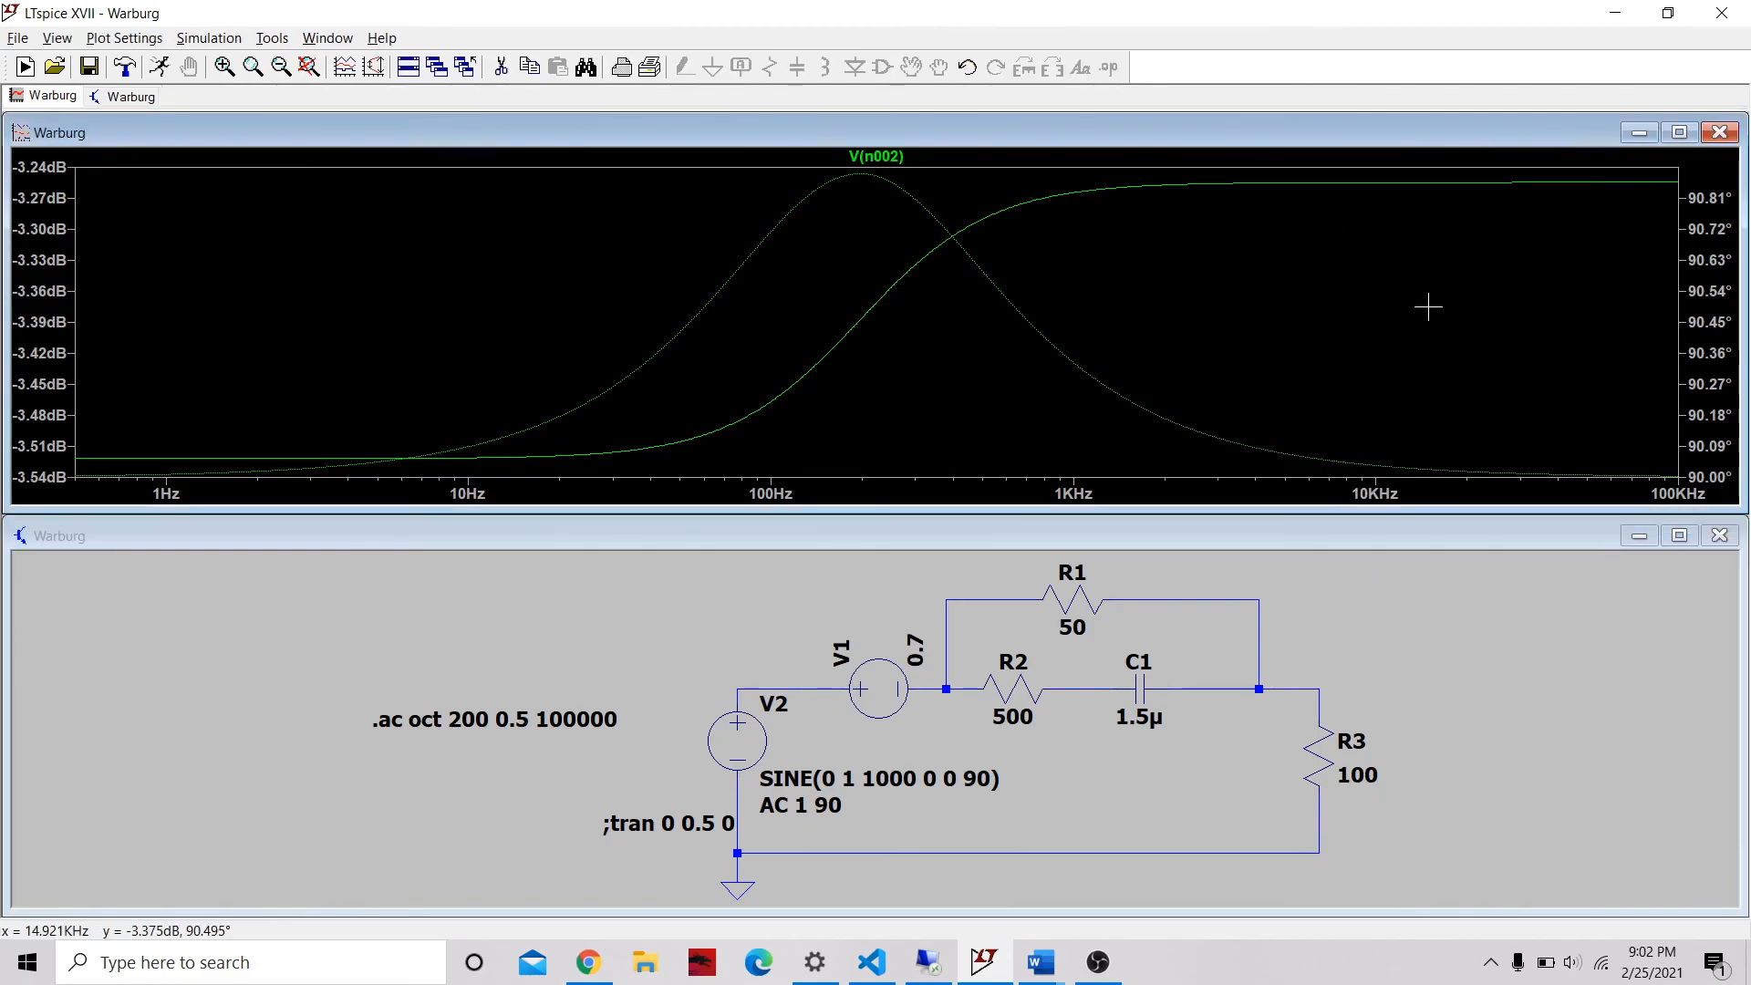